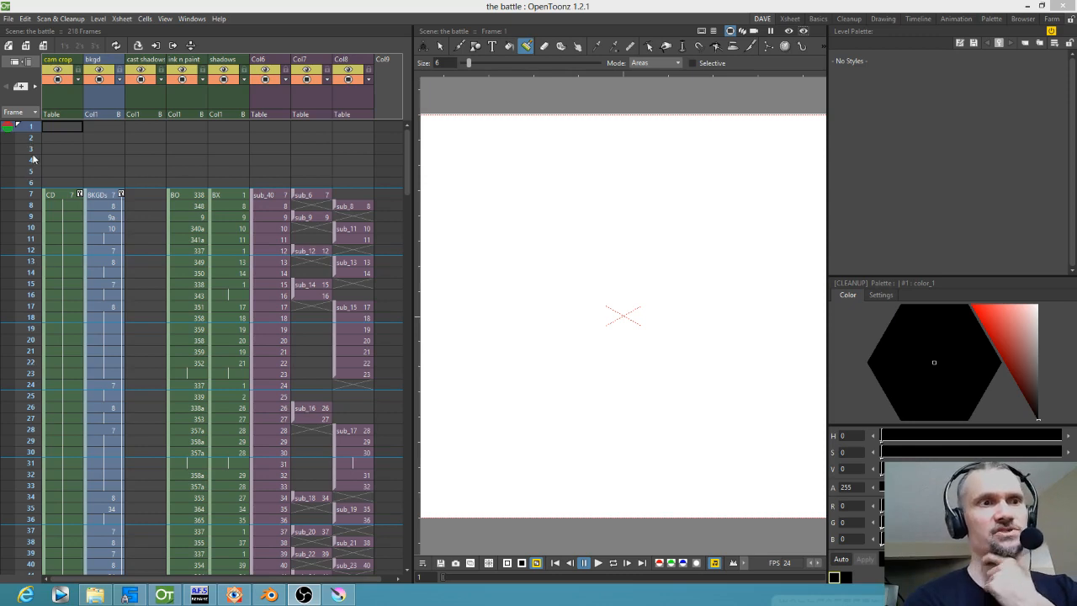
Step: Review the opening shots by scrubbing the scene from frame 4 to frame 28 with the whole camera frame in view
drag(26, 156, 28, 430)
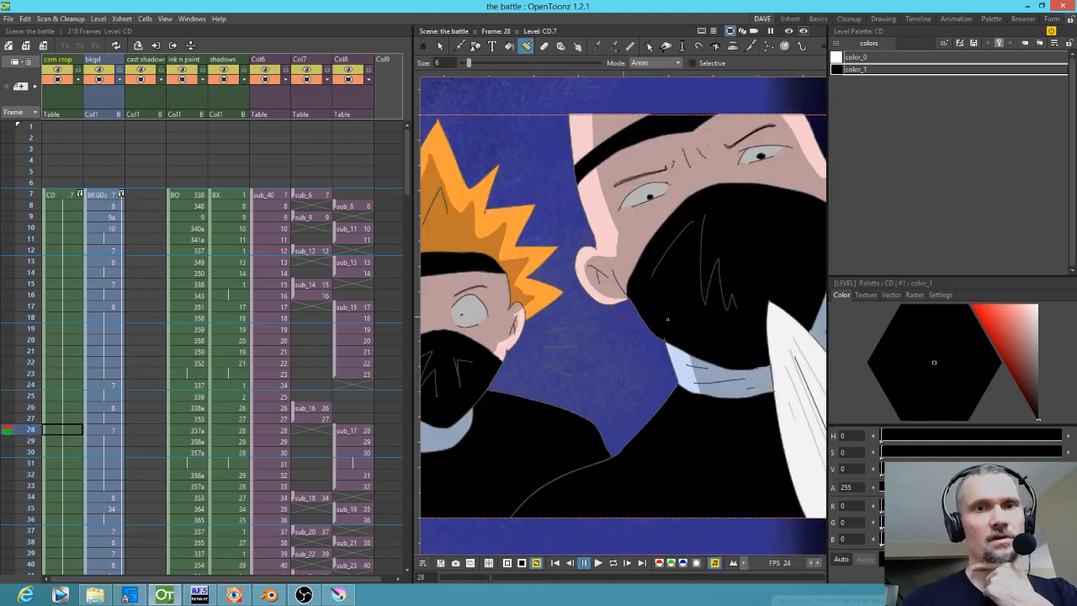
drag(637, 316, 651, 310)
scroll(570, 310, down, 3)
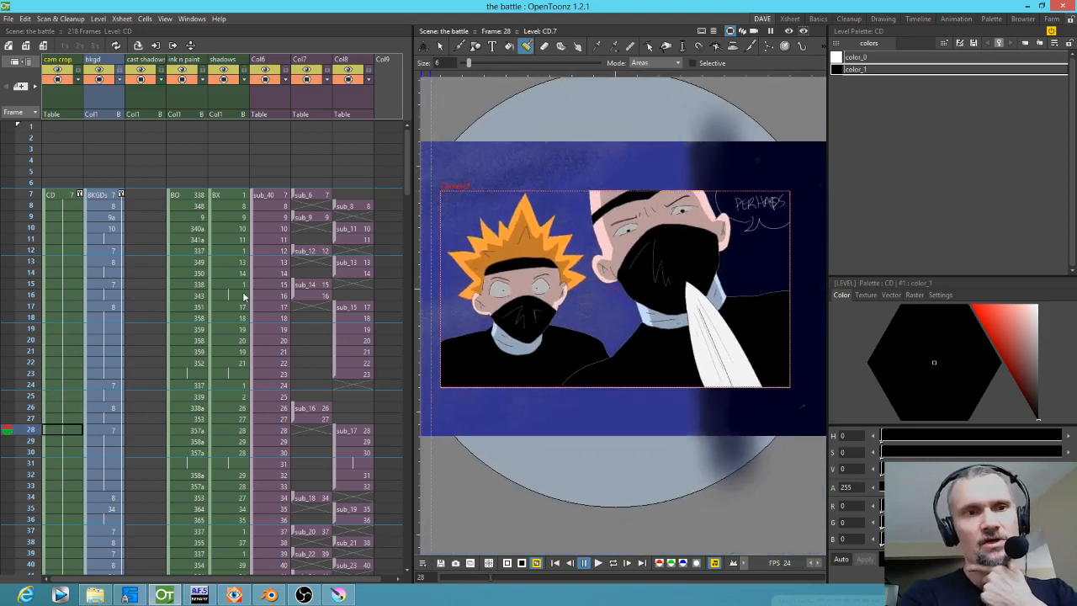
click(27, 206)
mouse_move(25, 262)
mouse_down()
mouse_move(23, 400)
mouse_move(27, 372)
mouse_up()
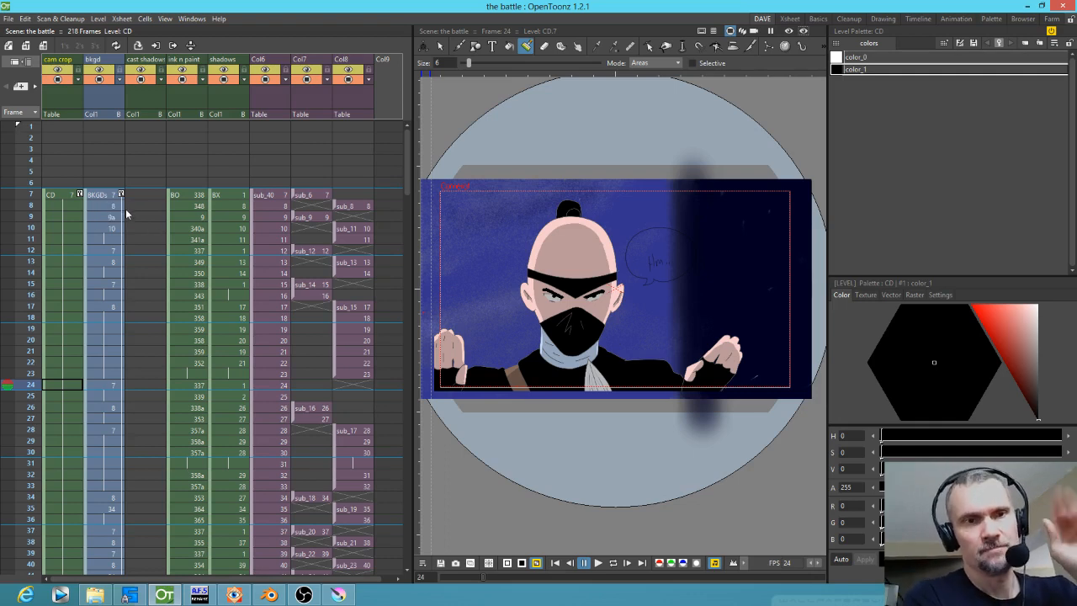
Step: Examine the sub_40 cells in Col6 around frames 7 to 15 and how far the scene's columns extend
click(269, 195)
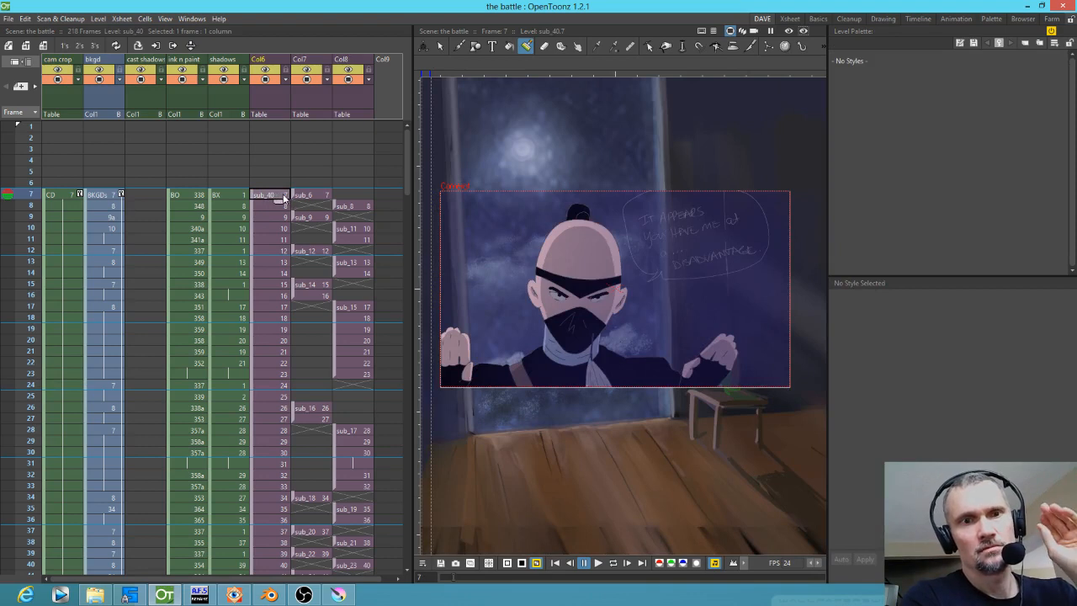
click(30, 206)
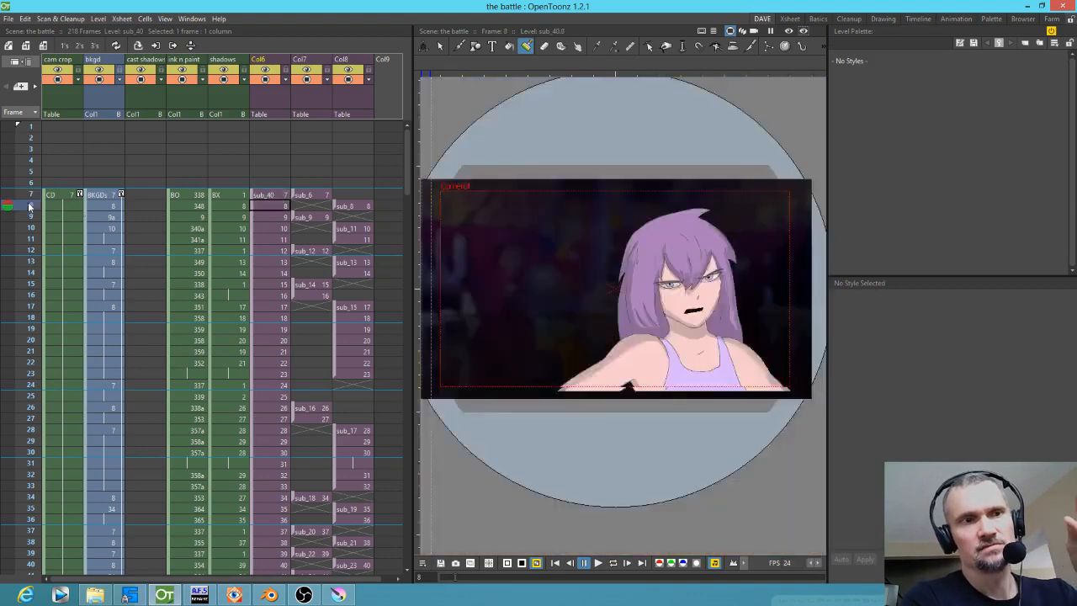
drag(31, 207, 36, 289)
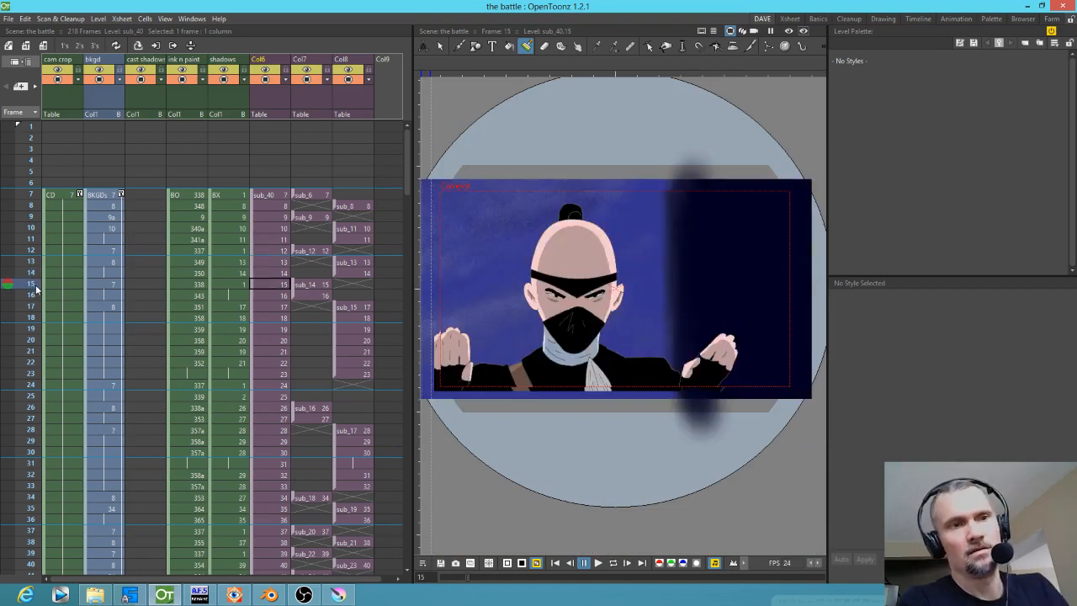
click(271, 199)
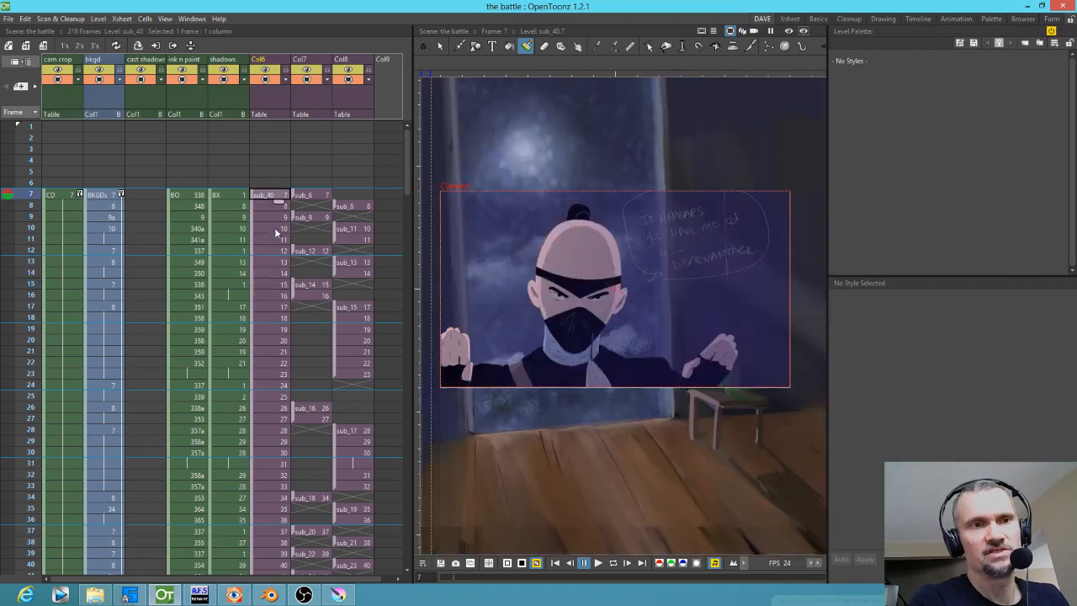
scroll(278, 265, down, 10)
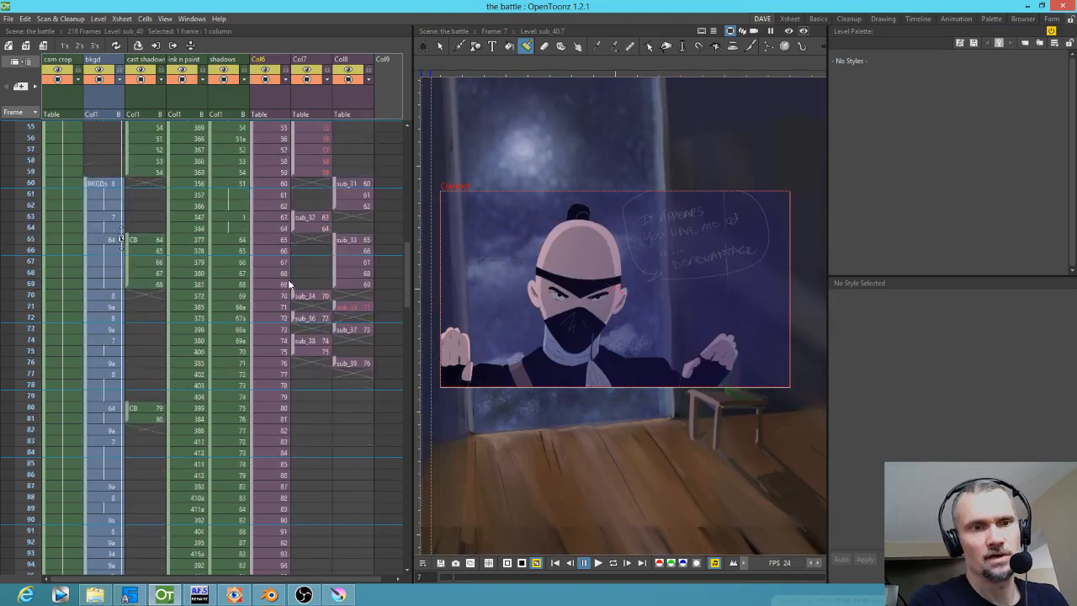
scroll(288, 279, down, 6)
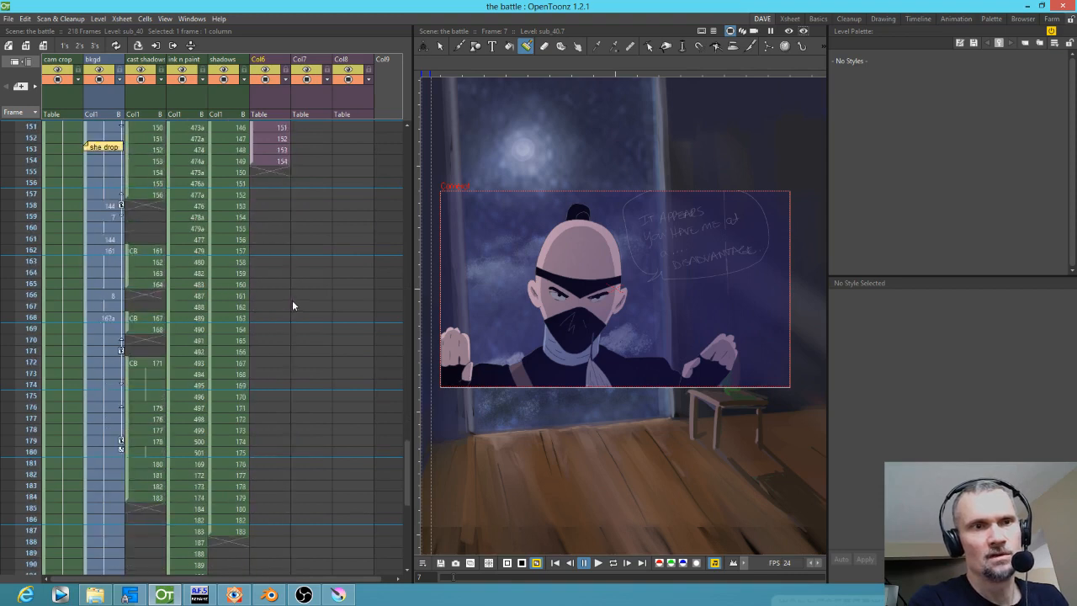
scroll(292, 300, up, 16)
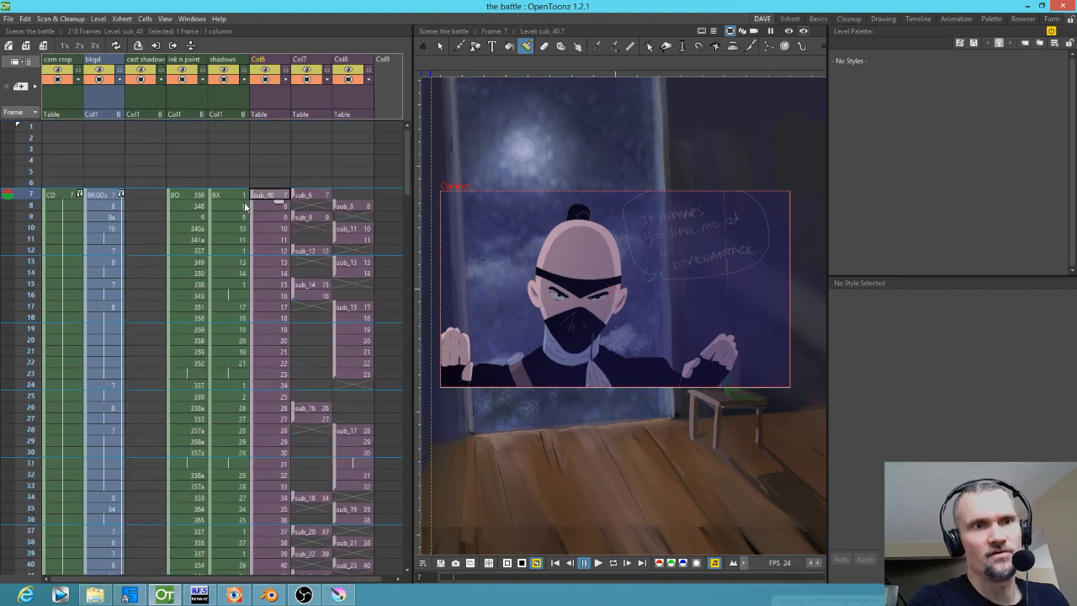
Step: Hide Col6 in the camera stand view and scrub the scene from frame 9 to frame 31
click(266, 79)
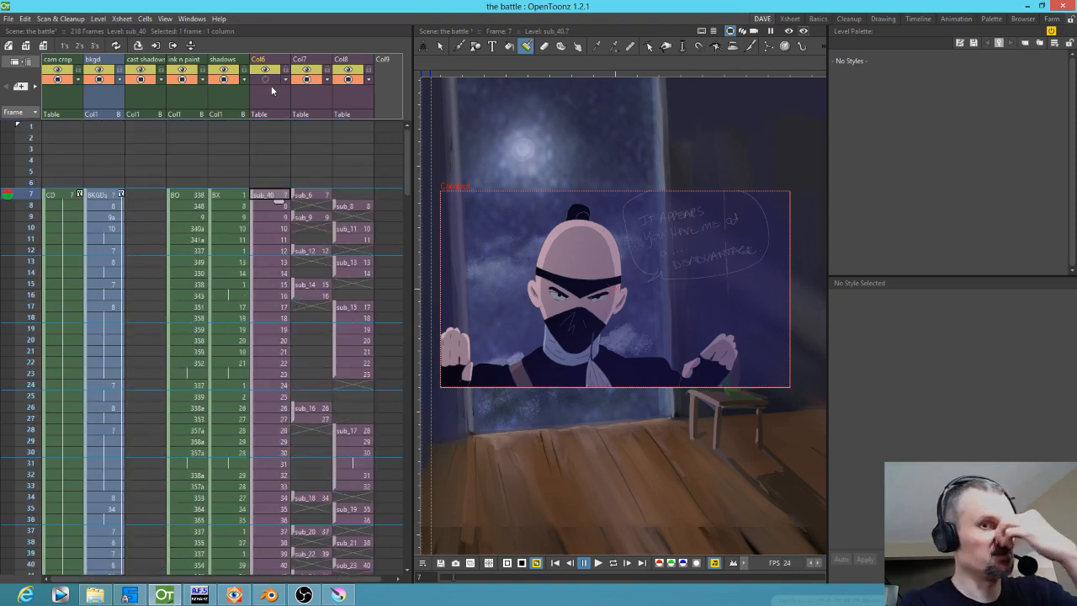
click(28, 217)
mouse_move(28, 217)
mouse_down()
mouse_move(37, 300)
mouse_move(12, 467)
mouse_up()
Step: Select the cells of frame 41 from the cam crop column across to the shadows column
scroll(186, 440, down, 5)
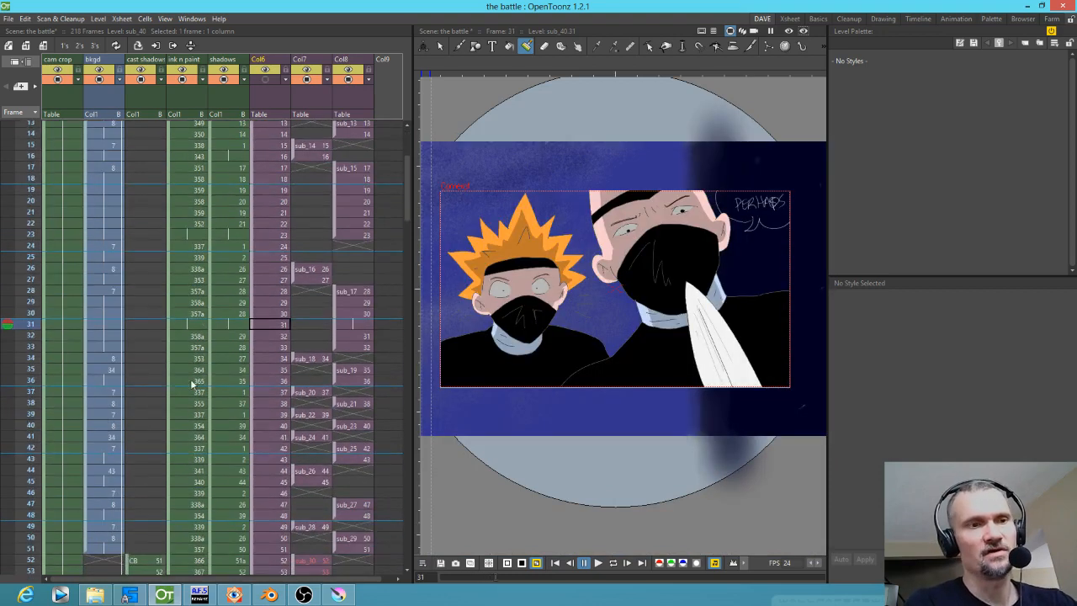
click(52, 438)
mouse_move(38, 446)
mouse_down()
mouse_move(42, 426)
mouse_move(39, 448)
mouse_move(40, 436)
mouse_move(265, 442)
mouse_move(236, 442)
mouse_up()
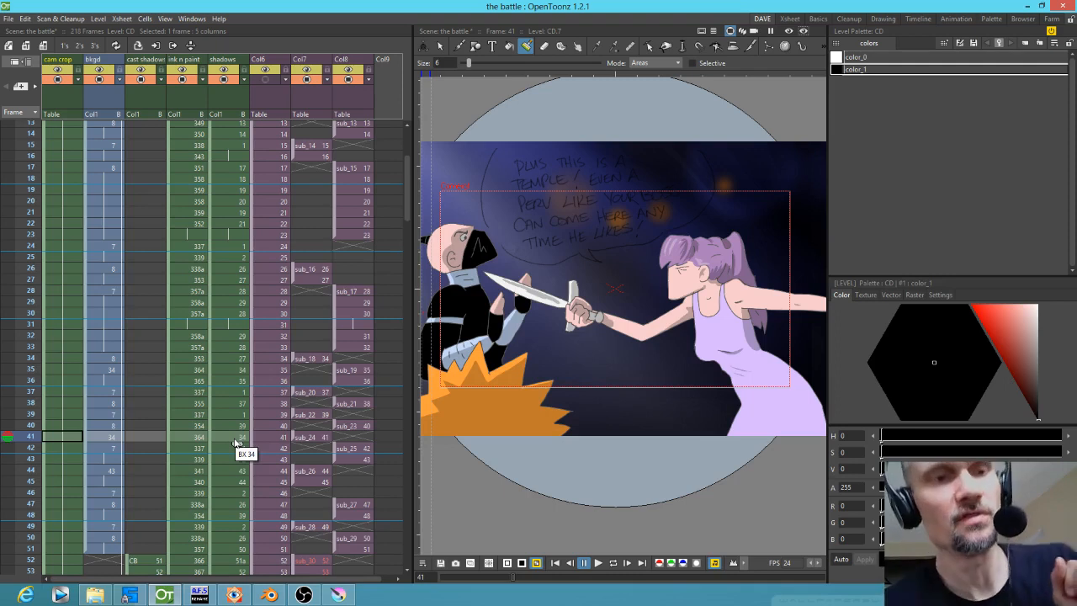
Step: Inspect the sub_15 sub-Xsheet by scrubbing its frames 1 to 13, and return to the main Xsheet
click(344, 179)
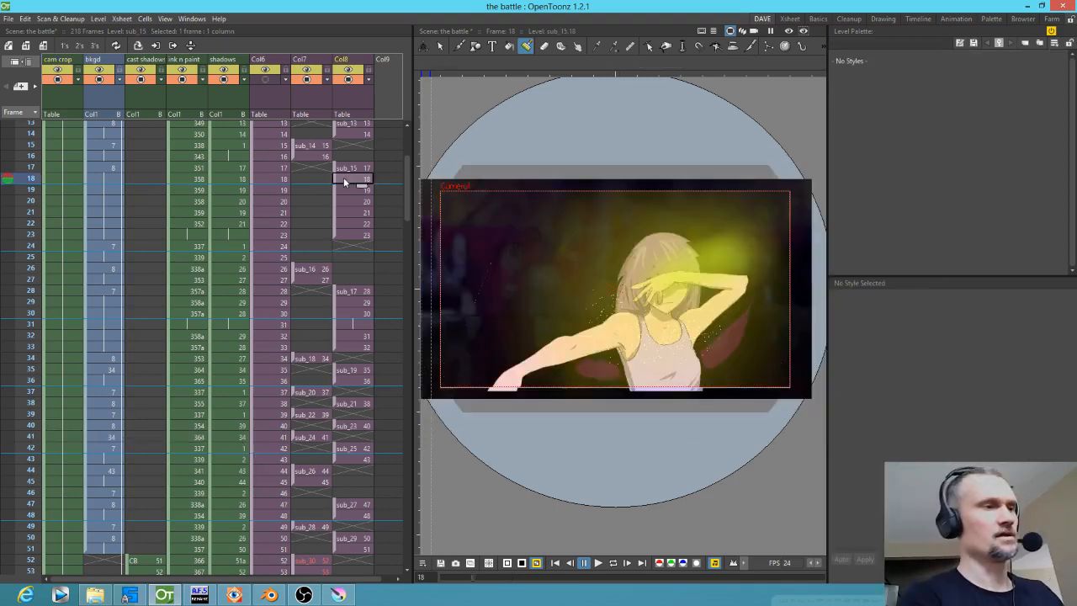
double_click(344, 180)
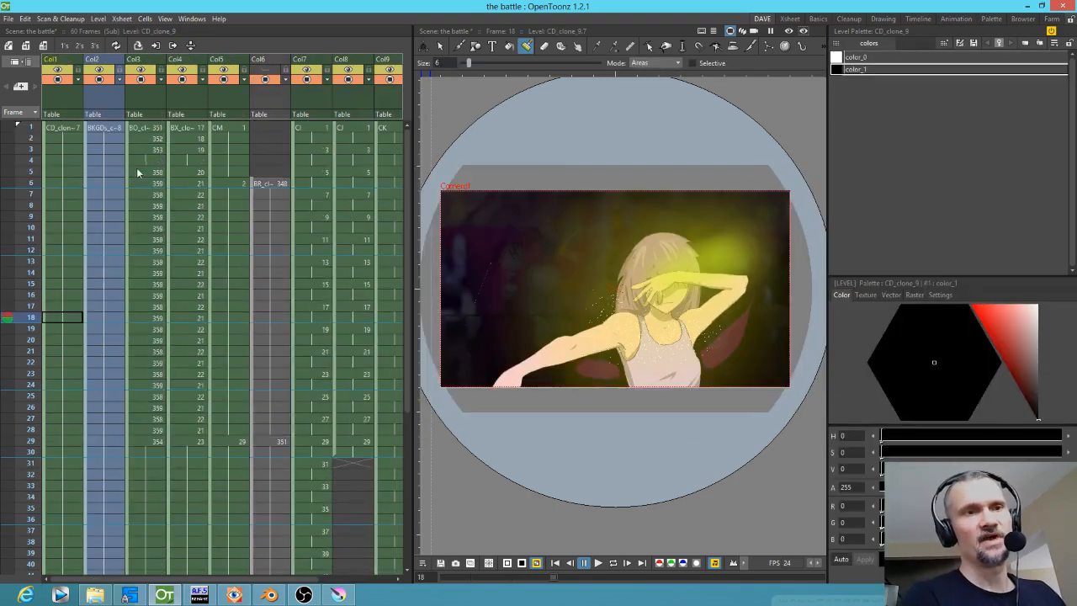
drag(22, 129, 19, 260)
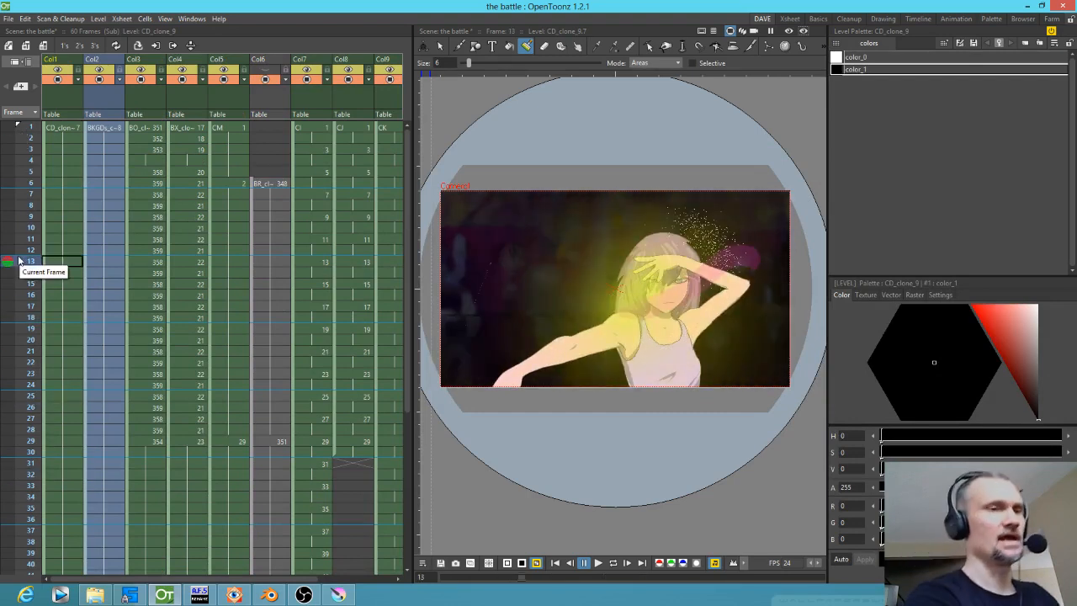
key(shift+x)
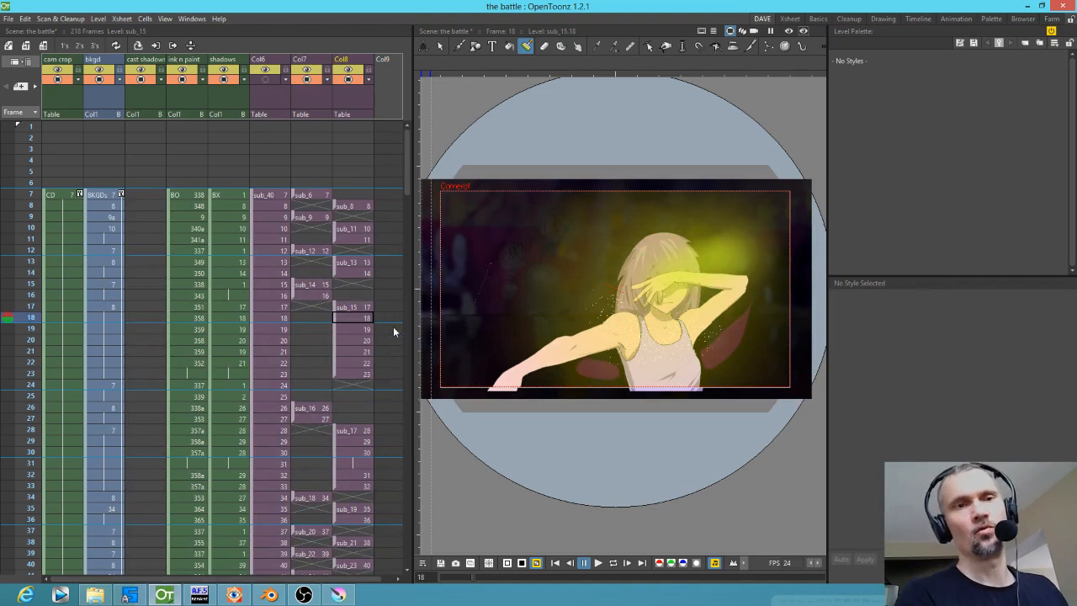
Step: Turn off the preview visibility of Col6
click(268, 75)
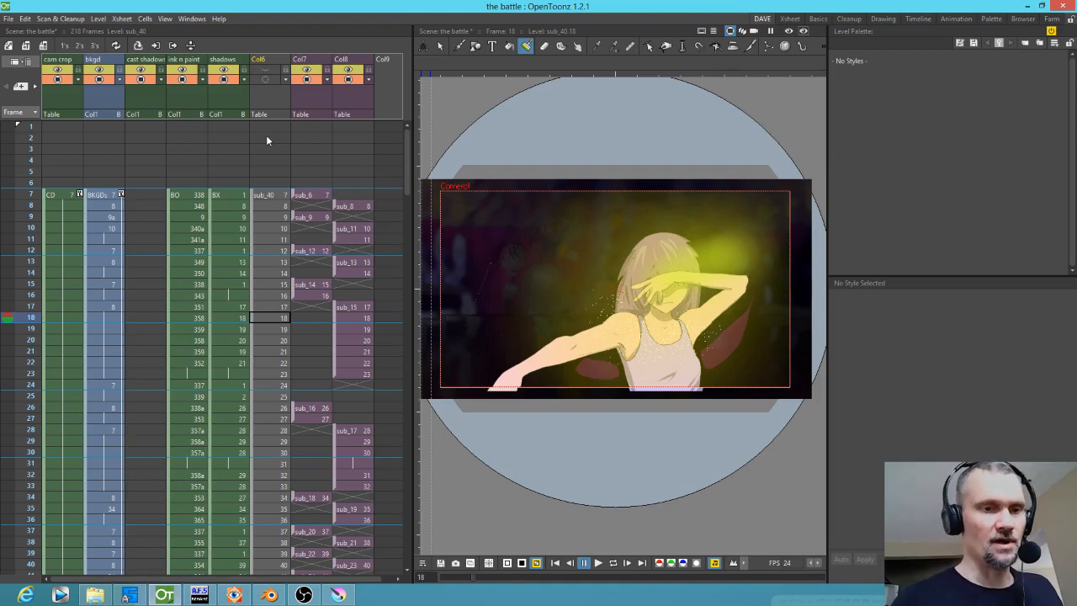
Step: Switch to Krita and make frame 3 of Layer 2 a blank drawing, with the pencil brush preset selected
click(338, 595)
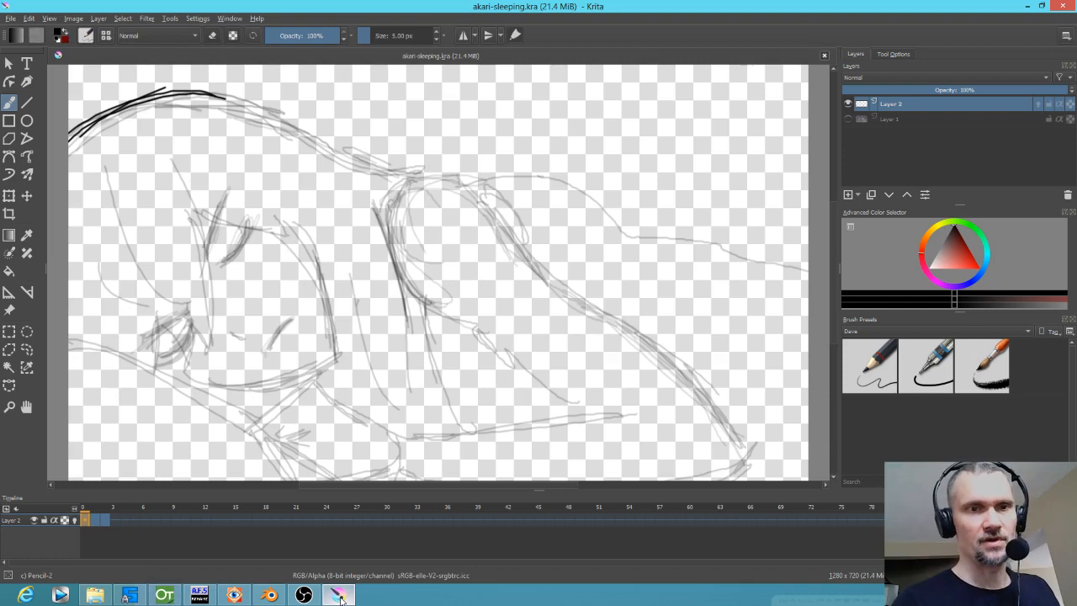
click(115, 519)
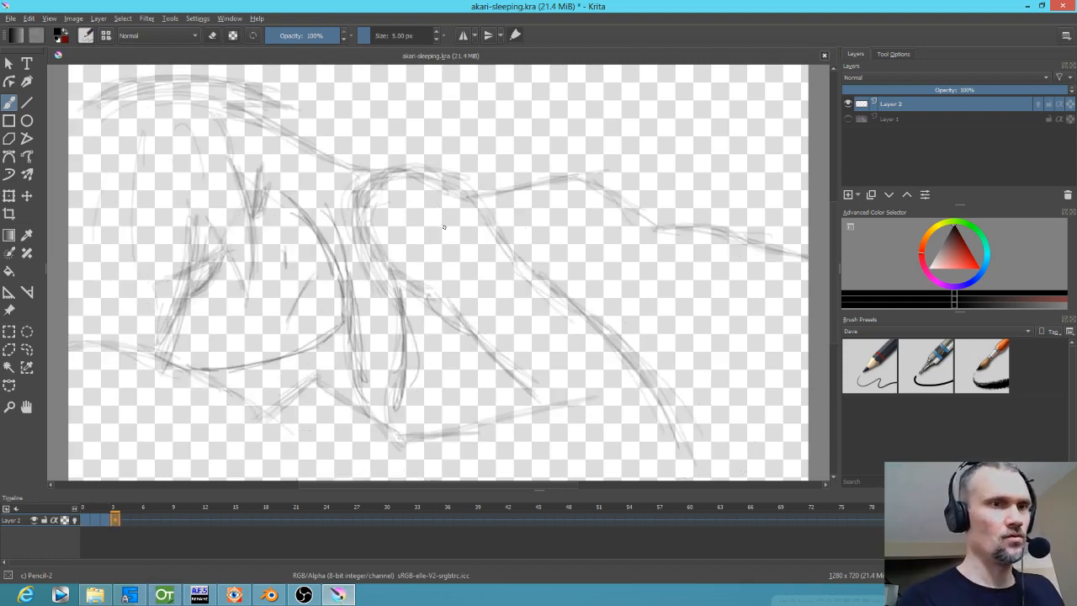
key(Delete)
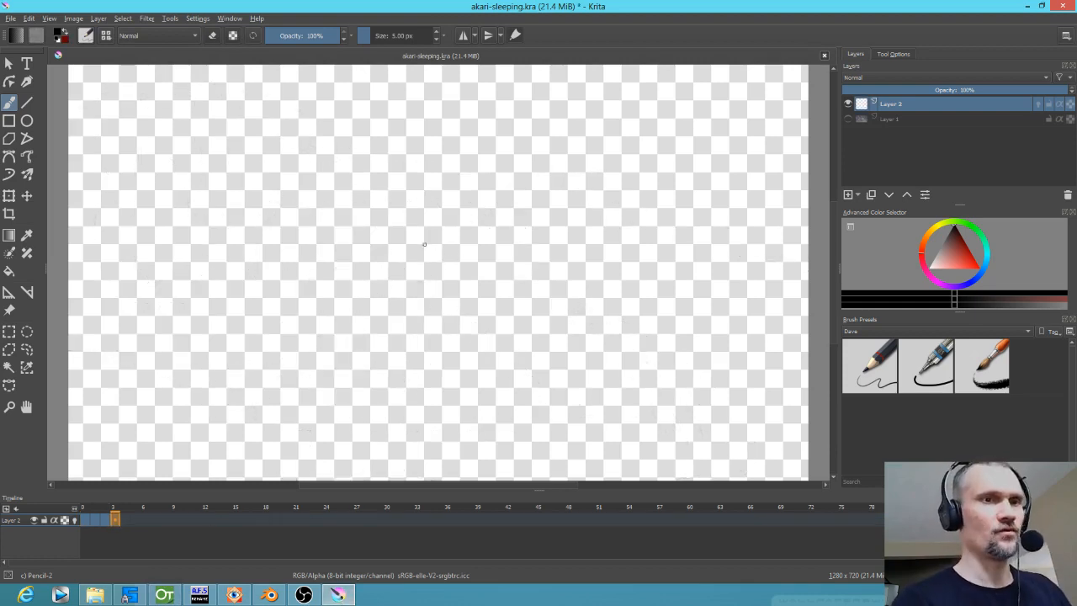
click(875, 366)
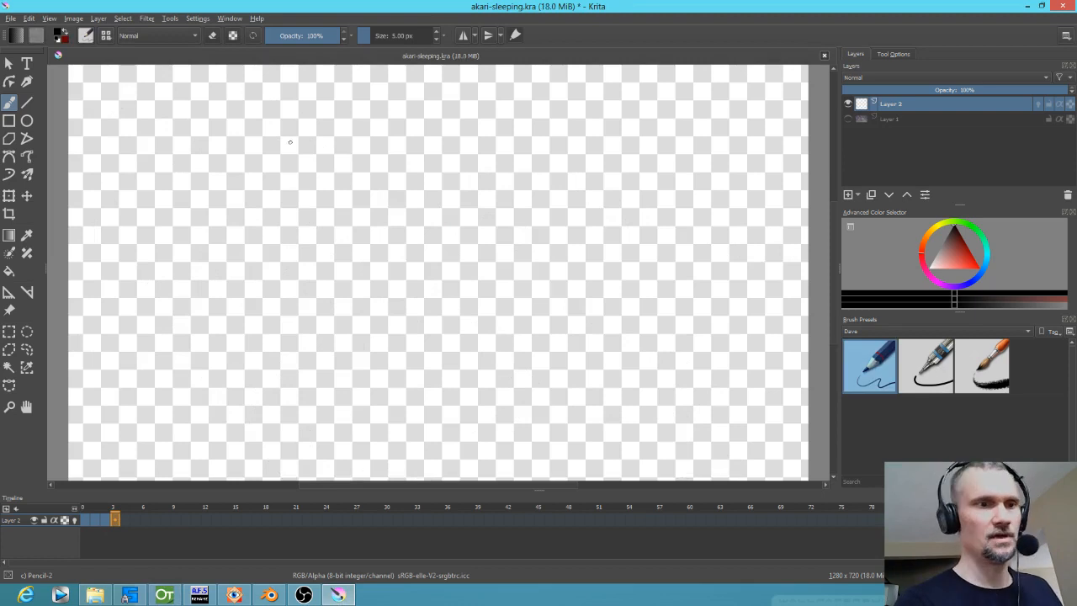
Step: Sketch the hair strands over the forehead on frame 3, comparing each stroke with frame 2
key(Left)
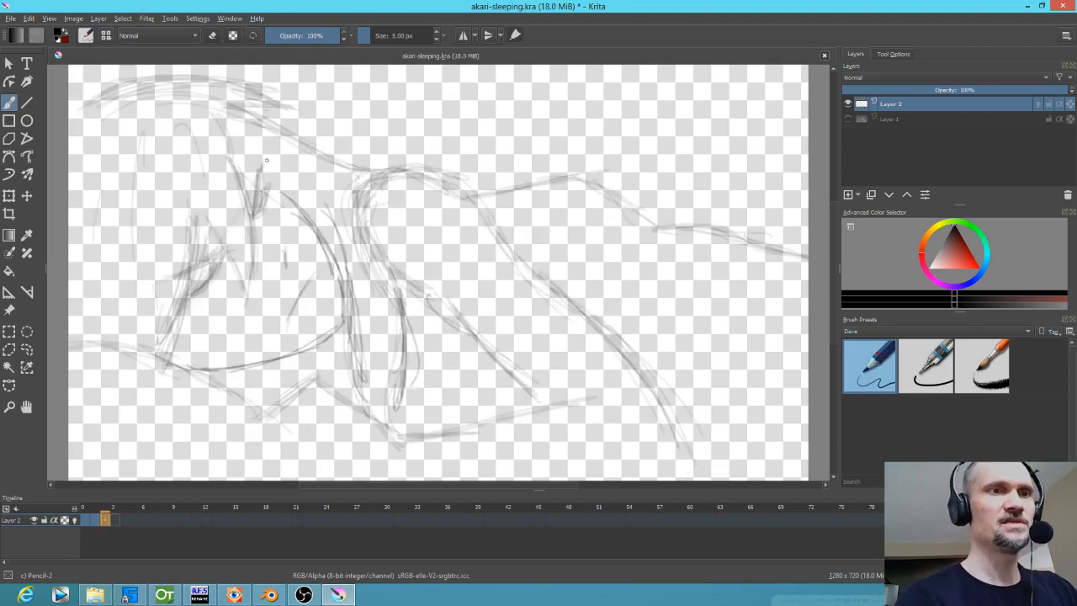
key(Right)
drag(256, 136, 280, 225)
key(Left)
key(Right)
key(Left)
key(Right)
key(Left)
key(Right)
drag(267, 180, 277, 254)
key(Left)
key(Right)
mouse_move(232, 188)
mouse_down()
mouse_move(256, 223)
mouse_move(201, 281)
mouse_up()
key(Left)
key(Right)
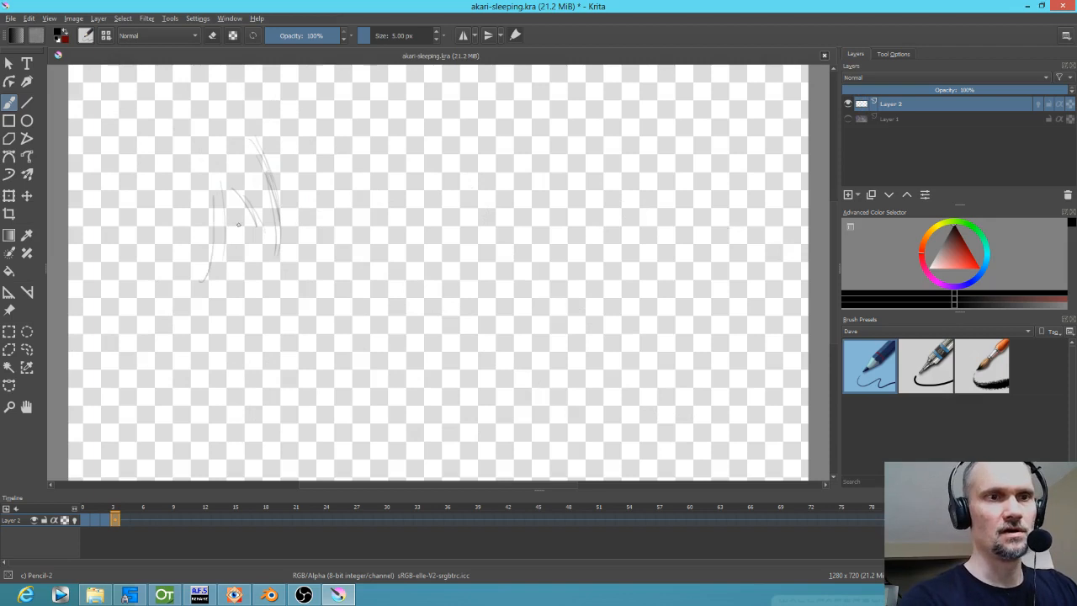
Step: Sketch the line beside the chin and the neckline strokes below the face on frame 3, comparing with frame 2
key(Left)
key(Right)
key(Left)
key(Right)
drag(78, 340, 161, 357)
key(Left)
key(Right)
key(Left)
key(Right)
key(Left)
key(Right)
drag(338, 385, 286, 421)
key(Left)
key(Right)
drag(336, 387, 402, 397)
key(Left)
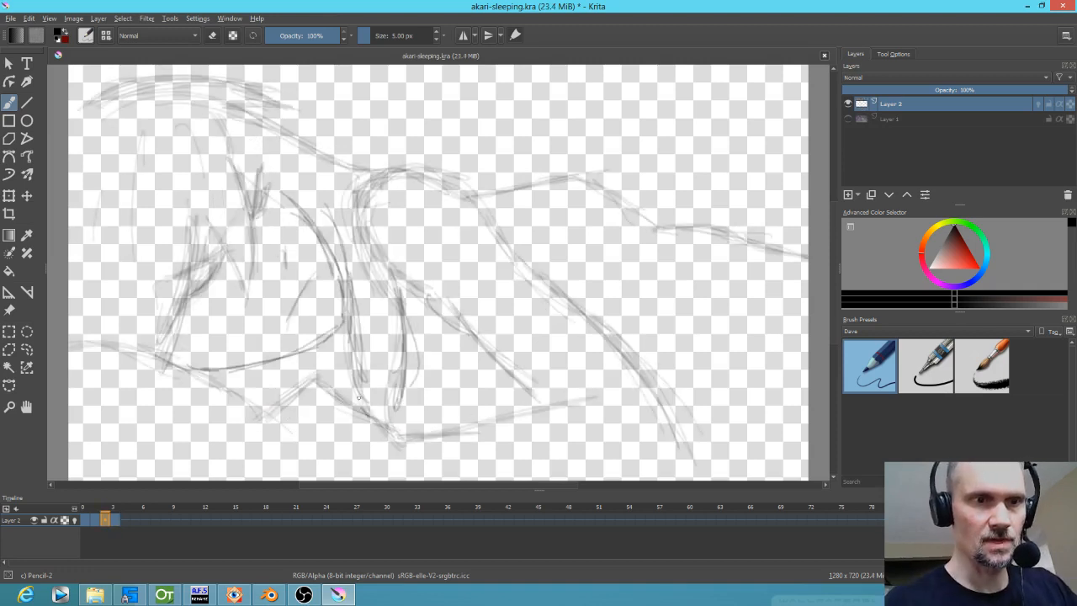
key(Right)
drag(338, 385, 419, 416)
key(Left)
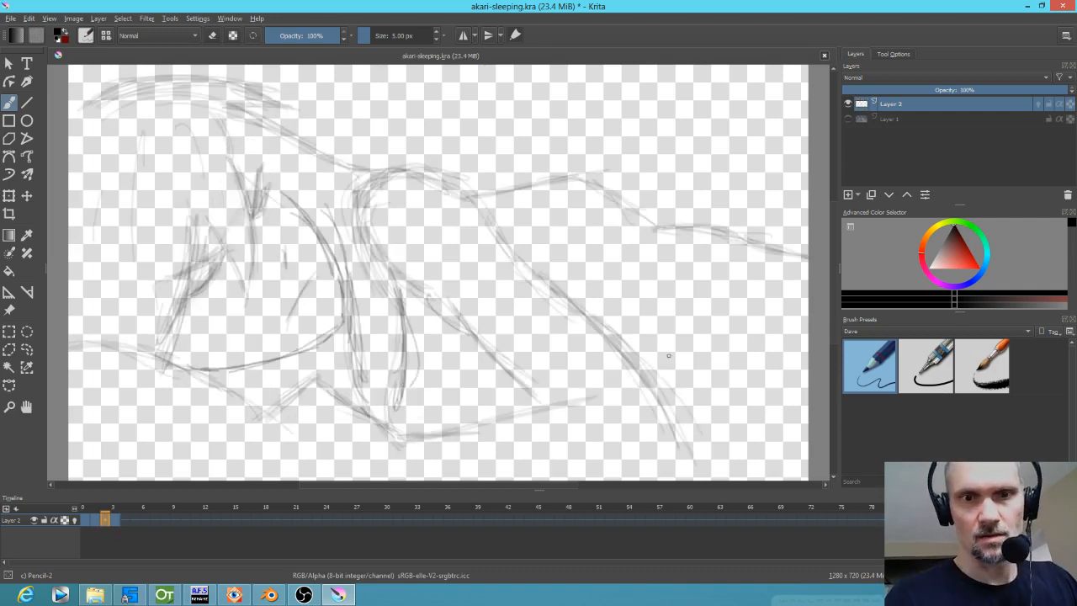
Step: Sketch two strokes for the lower edge of the sleeve on frame 3, using the preceding frames as reference
key(Left)
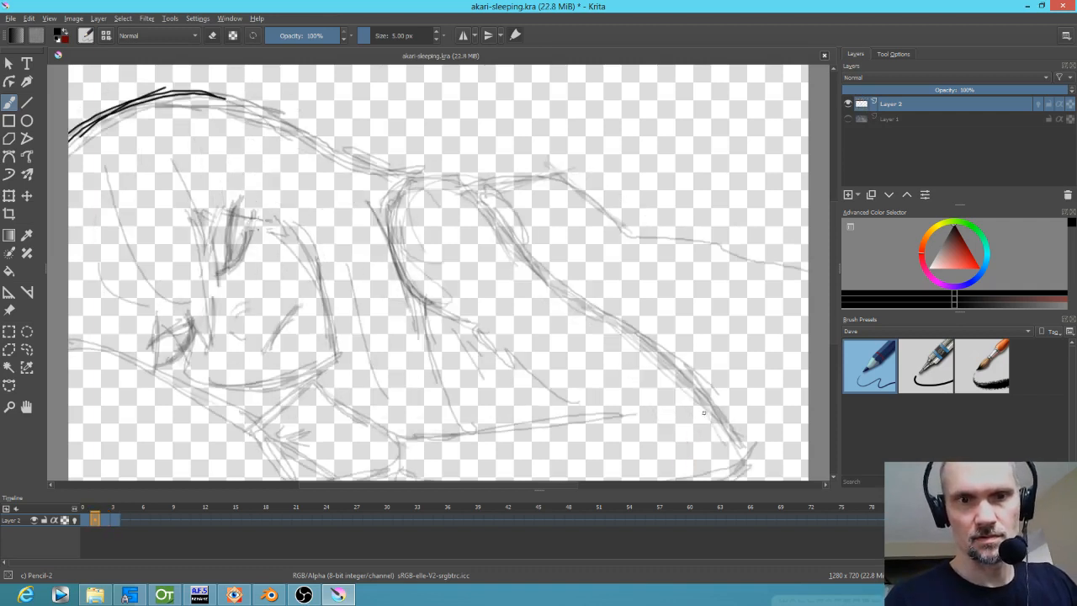
key(Right)
key(Right)
drag(723, 443, 565, 479)
drag(727, 418, 552, 475)
key(Left)
key(Right)
key(Left)
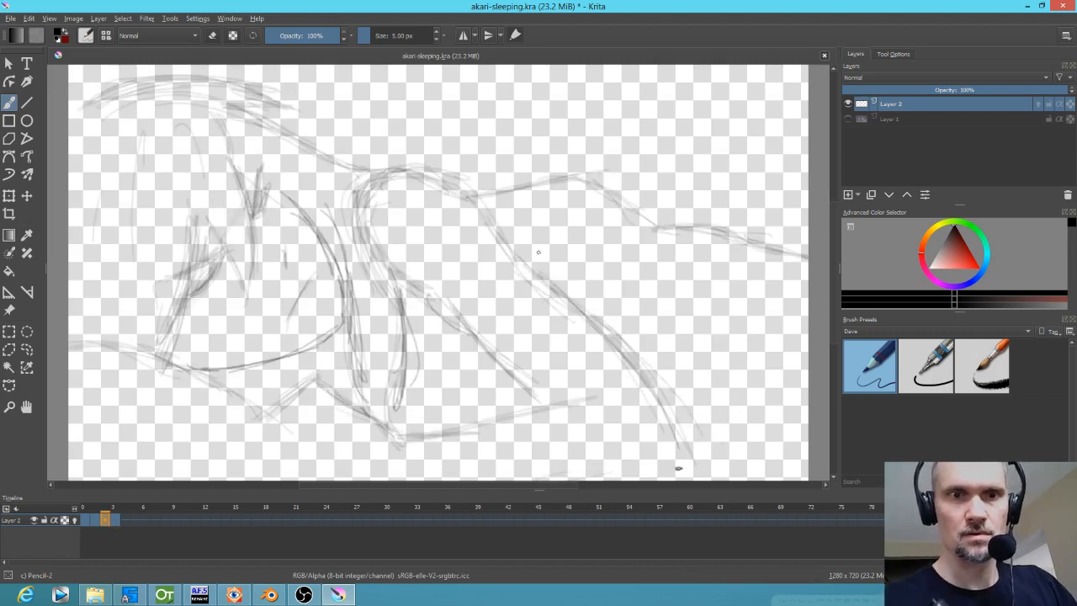
Step: Sketch the long diagonal contour of the upper arm on frame 3, flipping against frame 2 for alignment
key(Left)
key(Right)
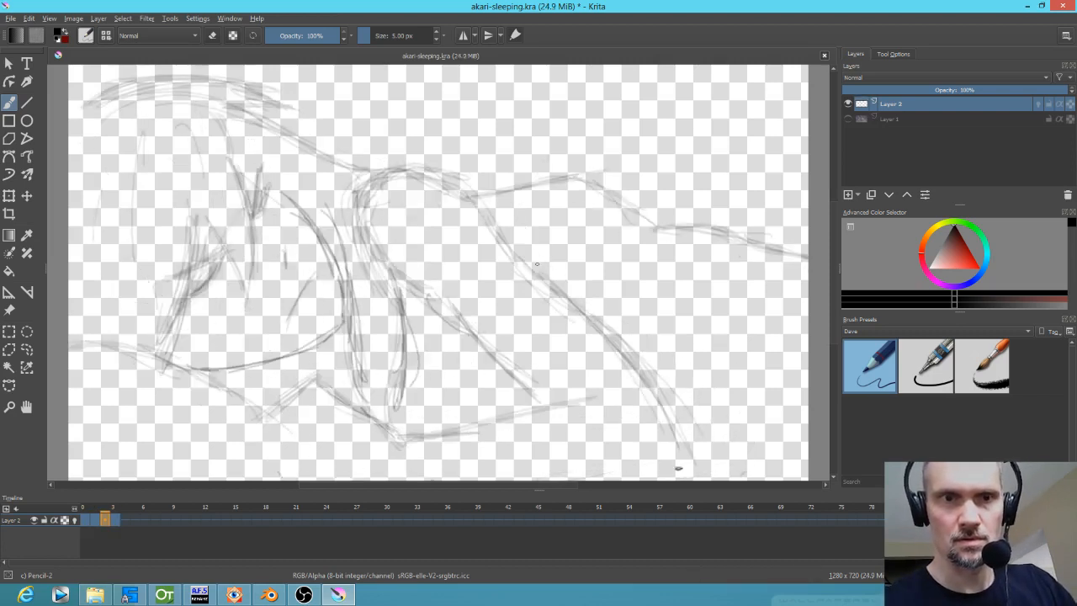
key(Right)
key(Left)
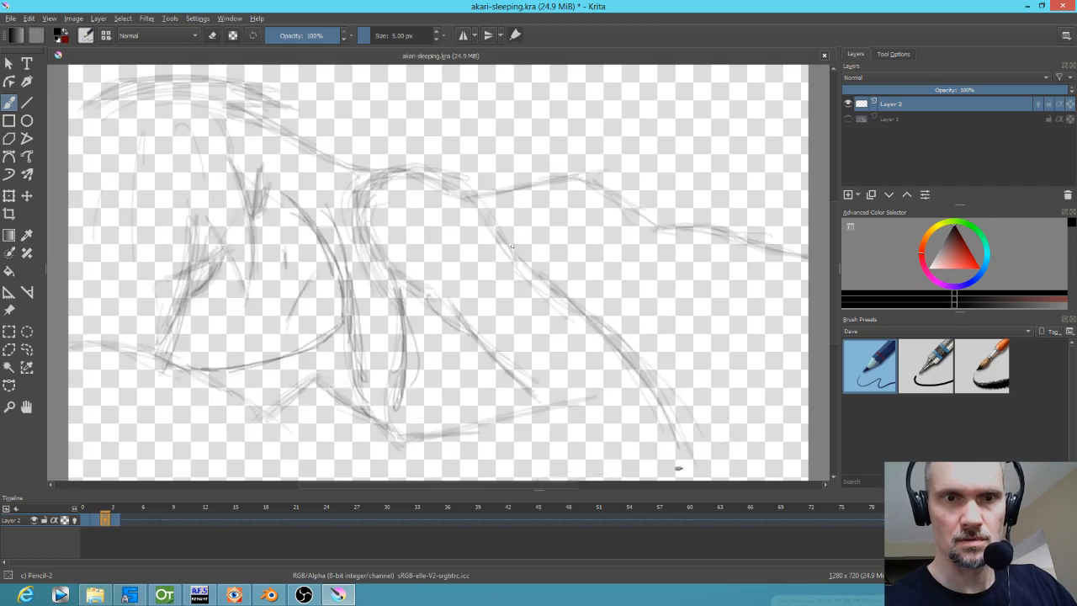
key(Right)
drag(546, 271, 684, 365)
drag(511, 246, 671, 339)
key(Left)
key(Right)
key(Left)
key(Right)
key(Left)
key(Right)
key(Left)
key(Right)
key(Left)
Step: Sketch the curve over the top of the shoulder and flip through frames 0 to 3 to check the motion
mouse_move(378, 181)
mouse_down()
mouse_move(461, 192)
mouse_move(451, 184)
mouse_up()
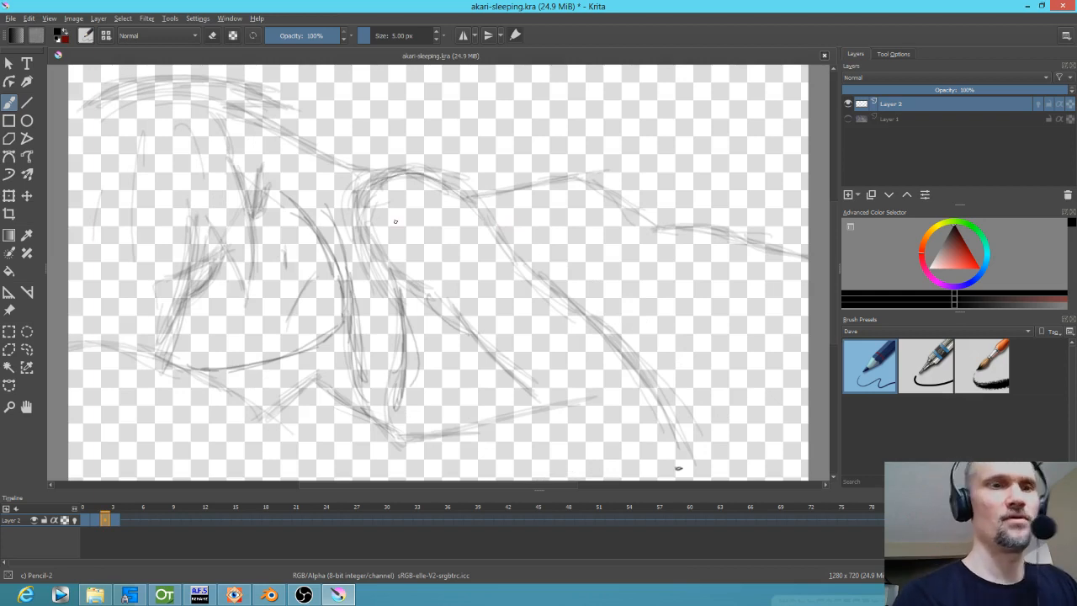
key(Right)
key(Left)
key(Left)
key(Left)
key(Right)
key(Right)
key(Right)
key(Left)
key(Left)
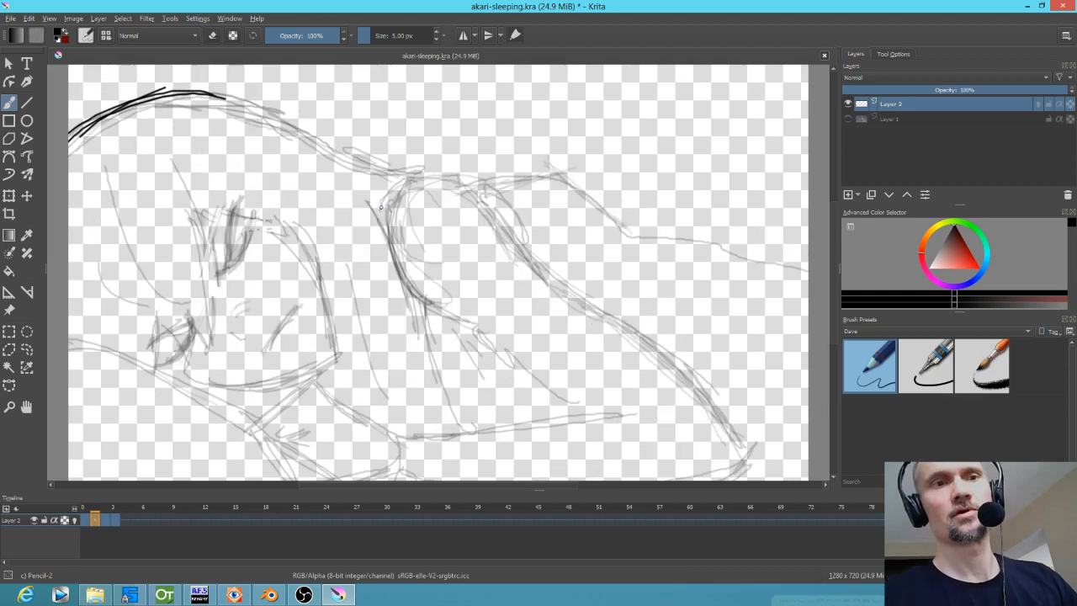
key(Left)
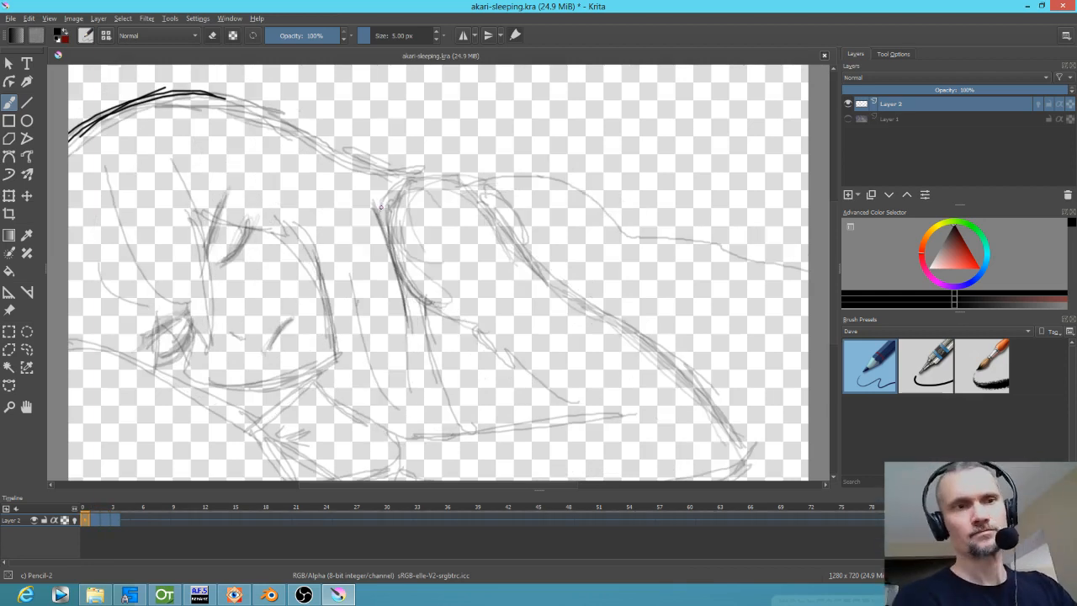
Step: Close Krita to return to OpenToonz and scrub the scene from frame 7 to frame 34
click(1061, 6)
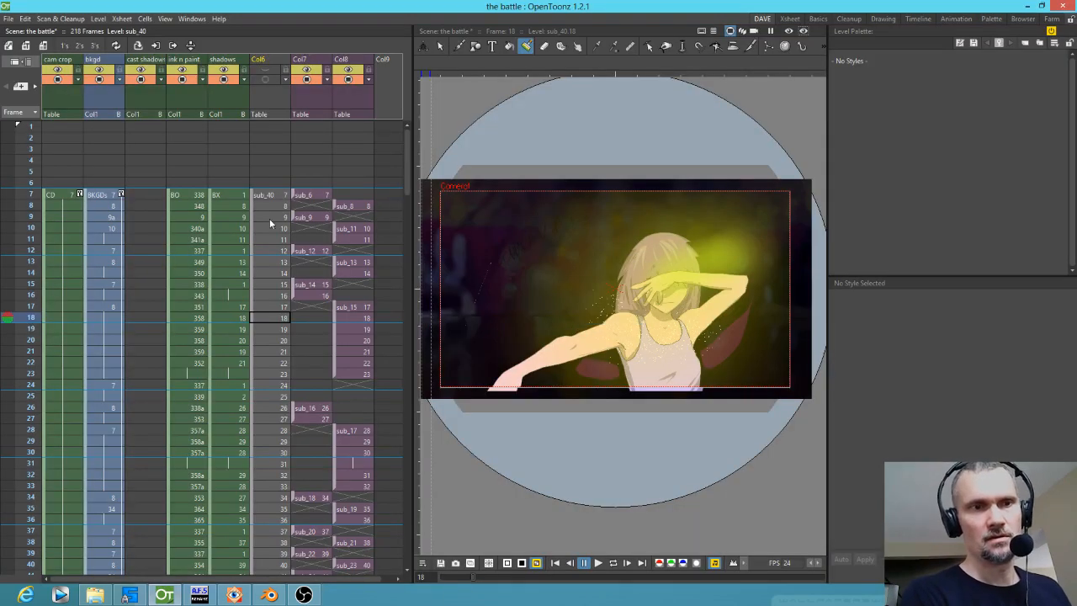
mouse_move(37, 195)
mouse_down()
mouse_move(2, 516)
mouse_move(7, 500)
mouse_up()
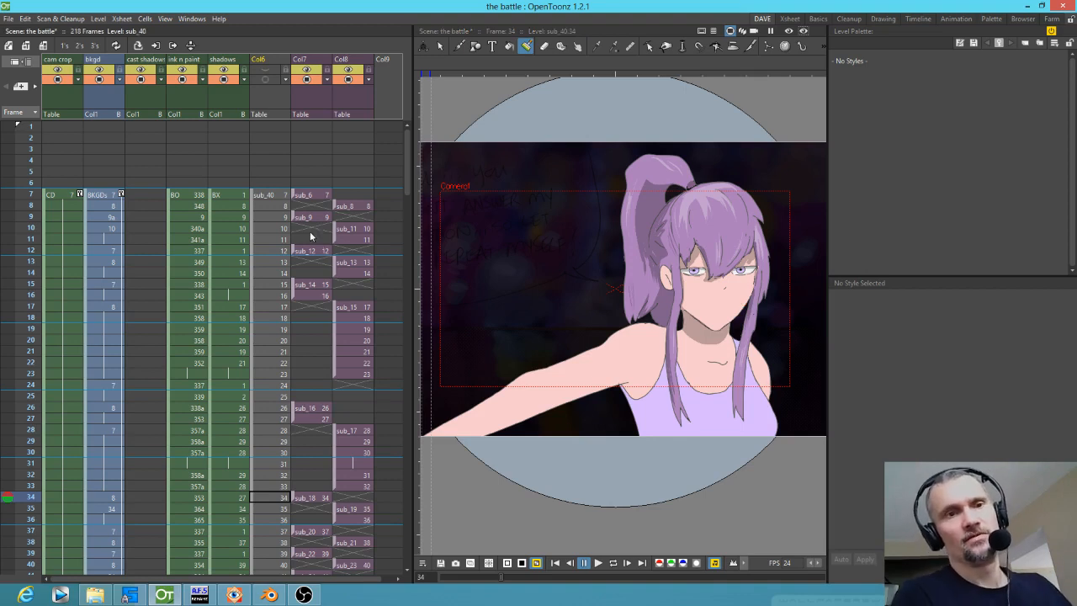
Step: Open the sub_15 sub-Xsheet at frame 18, inspect its BX_clone_9 column, and return to the main scene Xsheet
scroll(324, 270, down, 2)
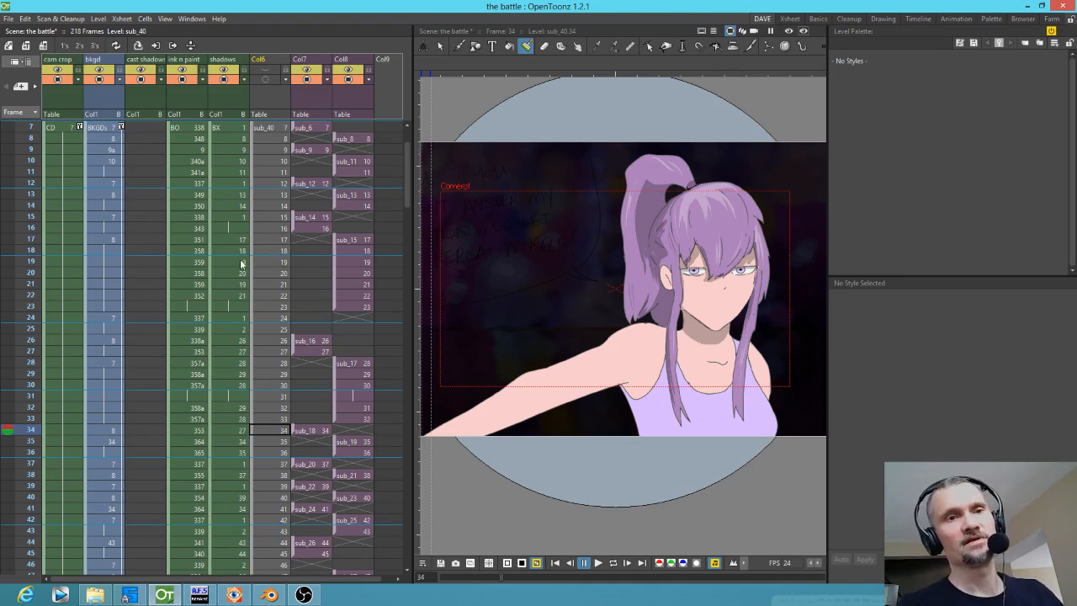
scroll(196, 329, up, 2)
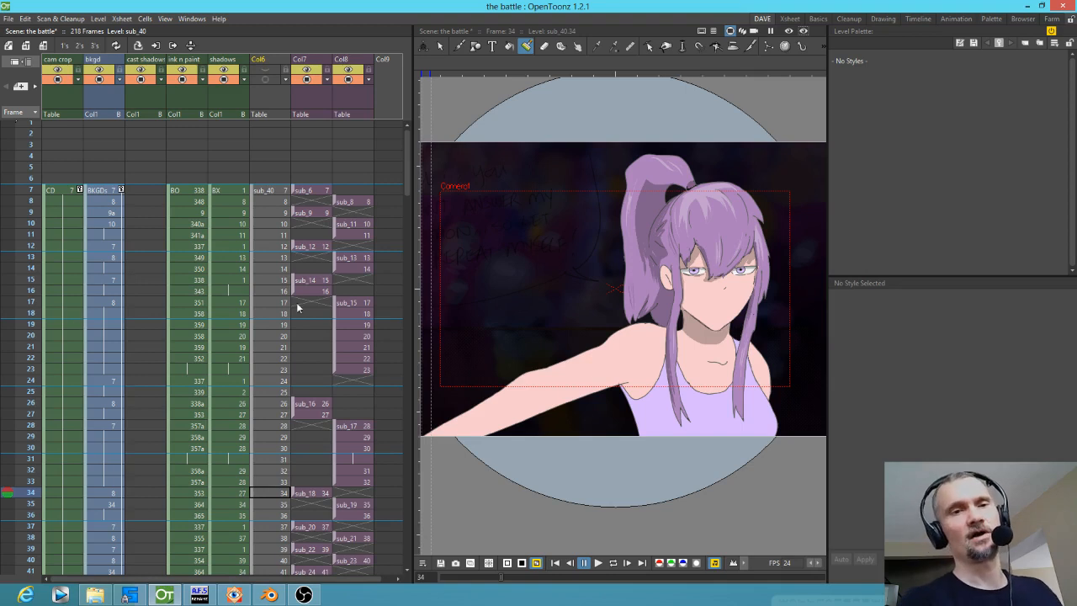
click(341, 314)
key(ctrl+Down)
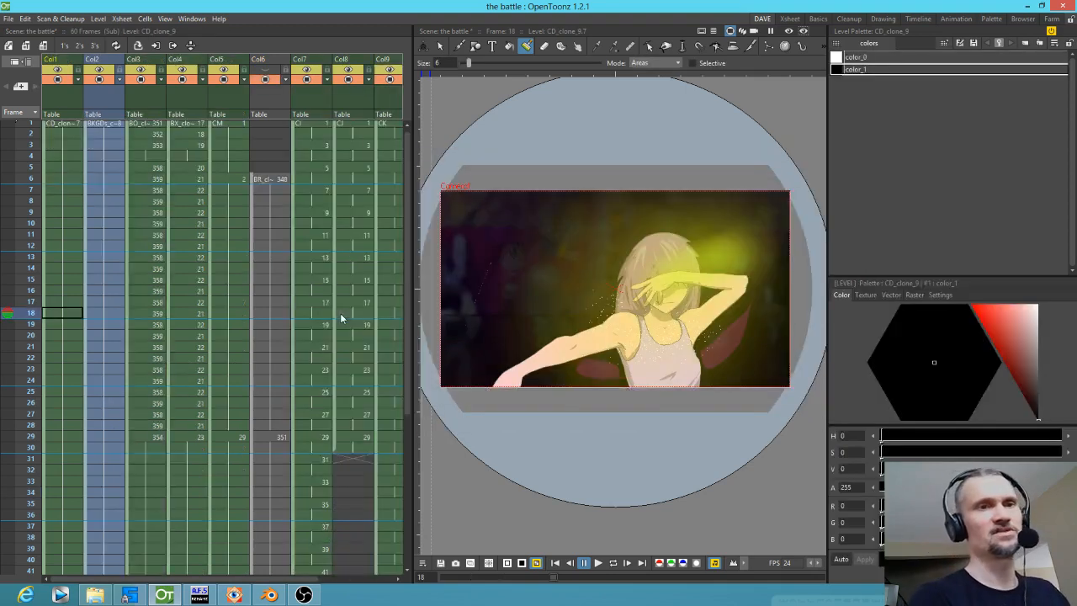
click(184, 102)
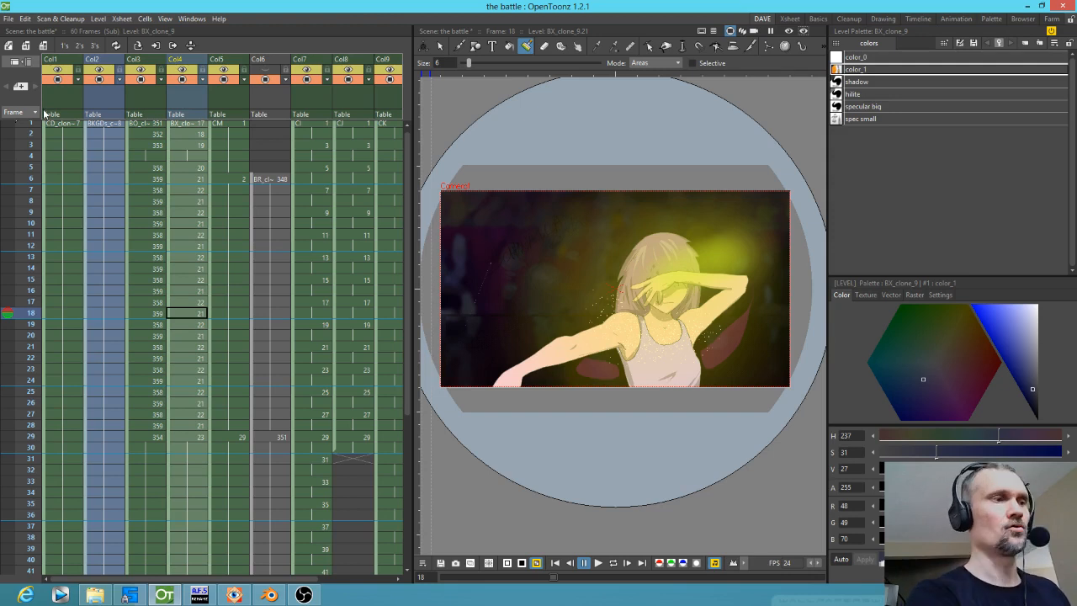
key(ctrl+Up)
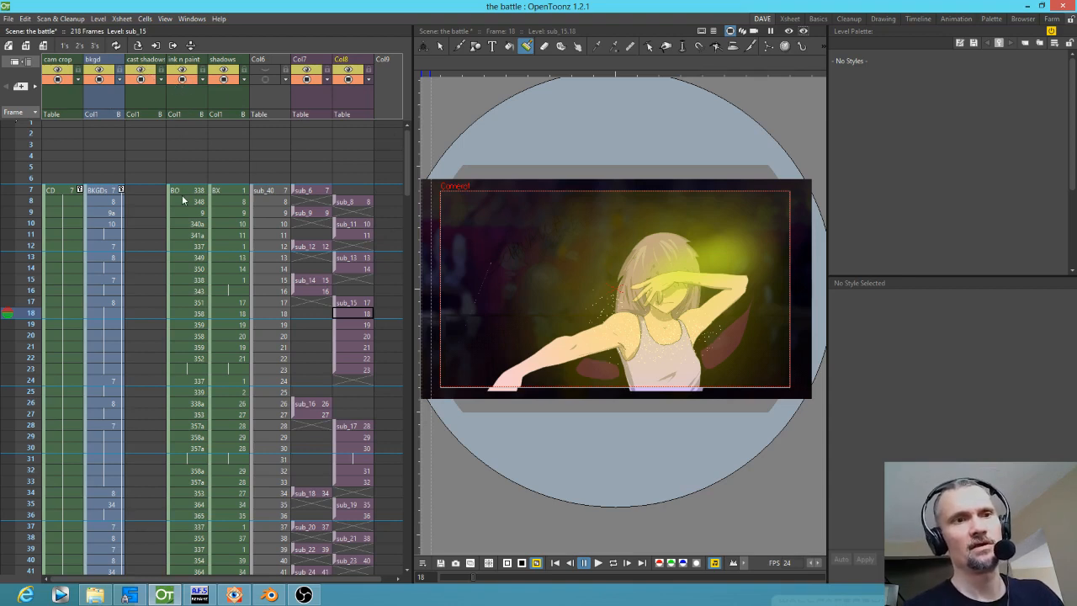
Step: Hide the cast shadows, bkgd and cam crop columns in the viewer, and switch the bkgd column's preview visibility off and on
scroll(193, 221, down, 10)
scroll(219, 321, up, 4)
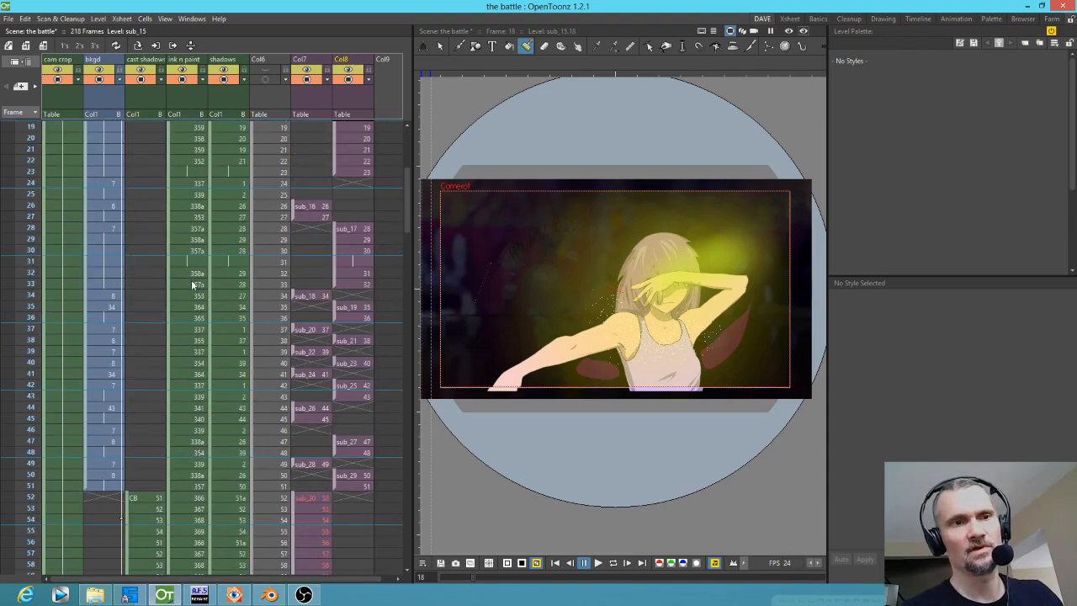
click(183, 88)
click(220, 96)
click(140, 79)
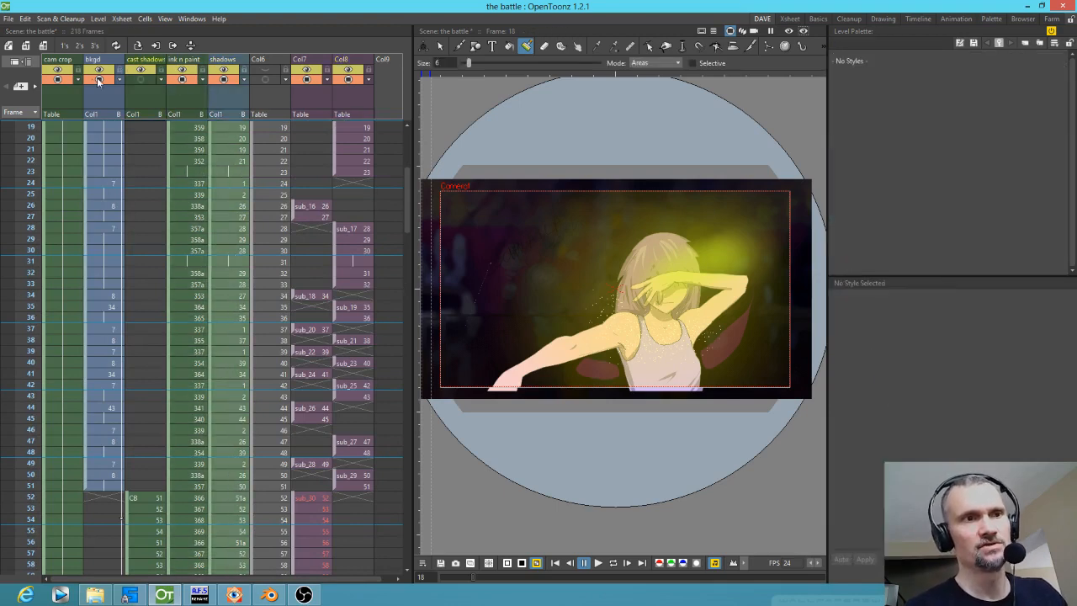
click(98, 80)
click(61, 79)
click(100, 69)
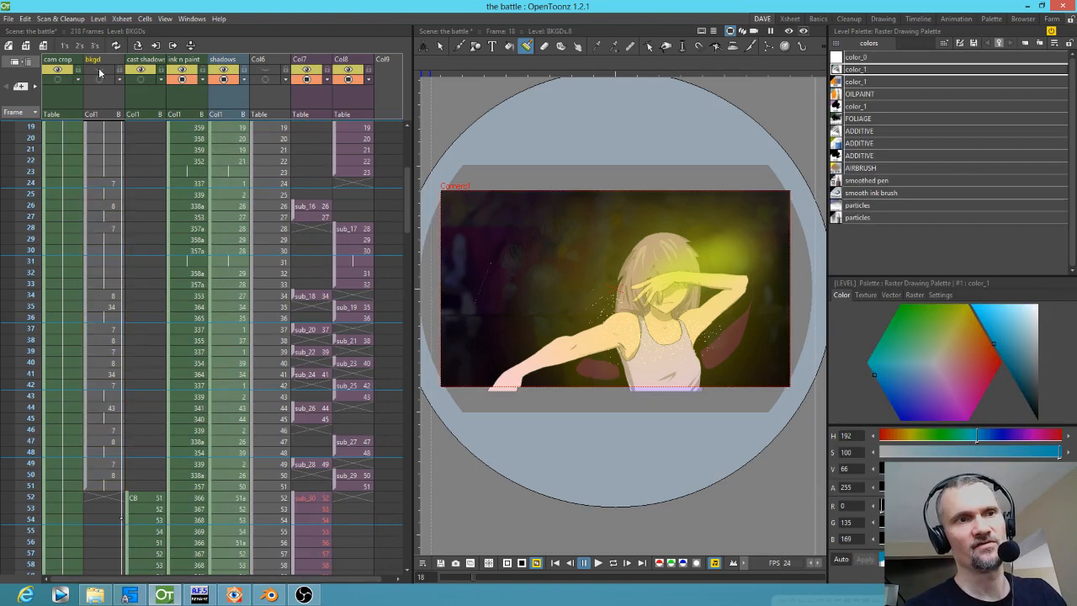
click(100, 70)
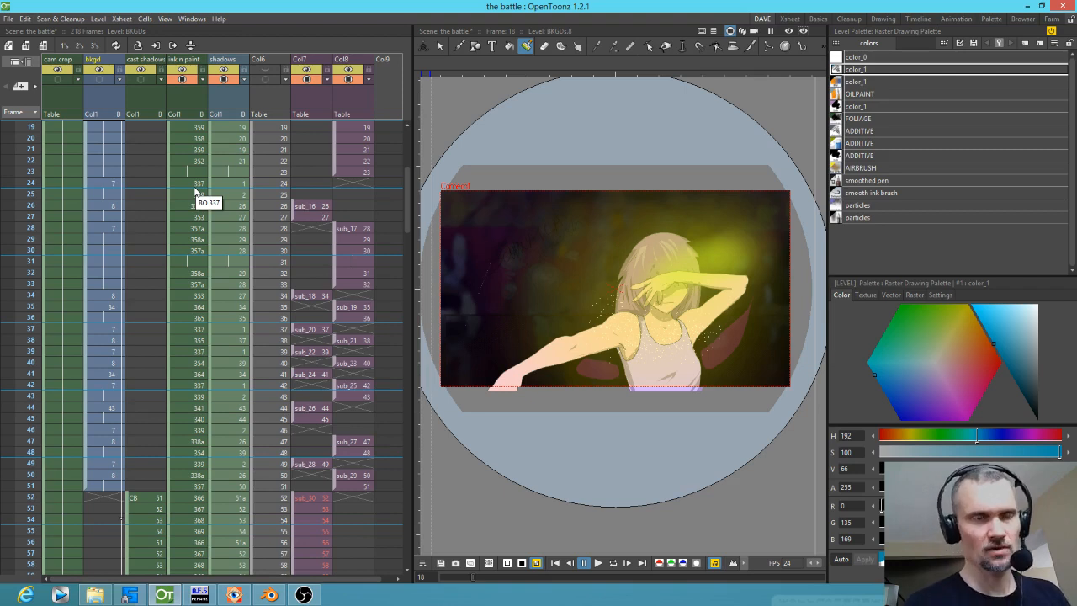
Step: Open the recent scene the-battle-baked.tnz, discarding the changes to the current scene
click(8, 19)
mouse_move(28, 91)
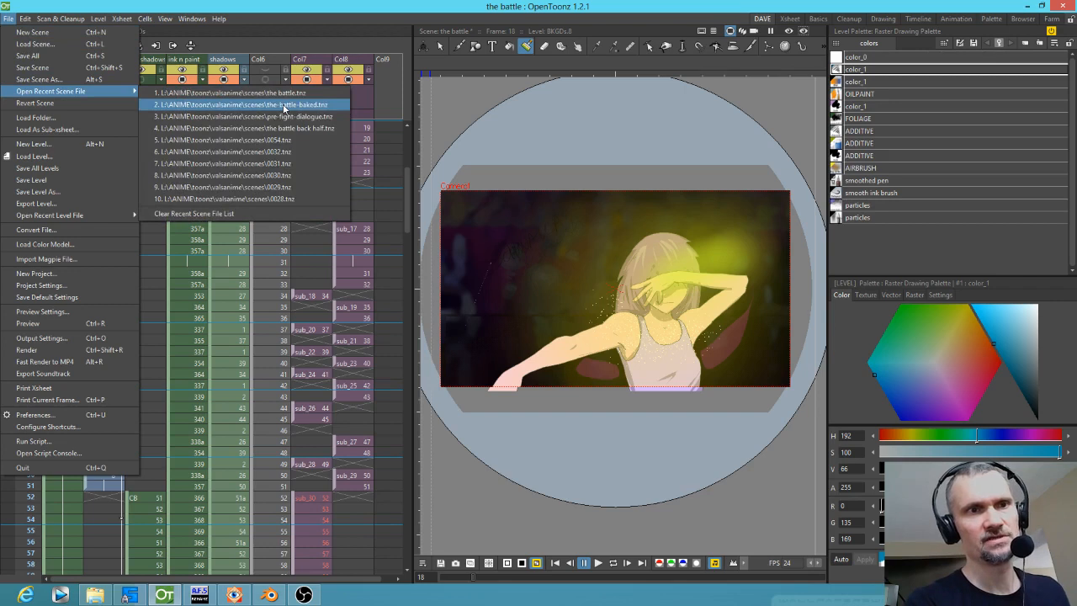
click(285, 108)
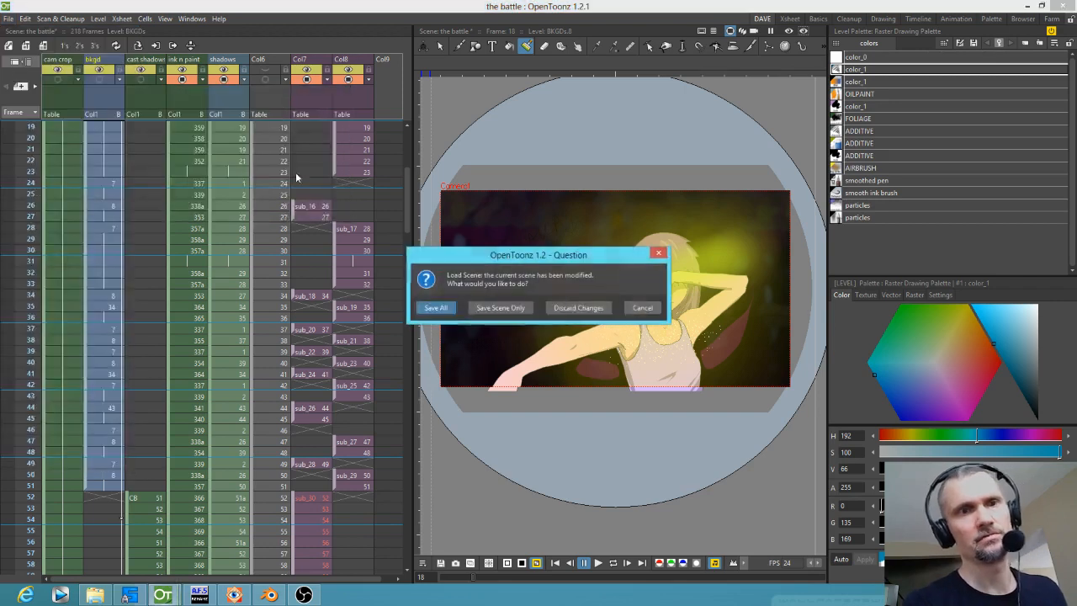
click(566, 308)
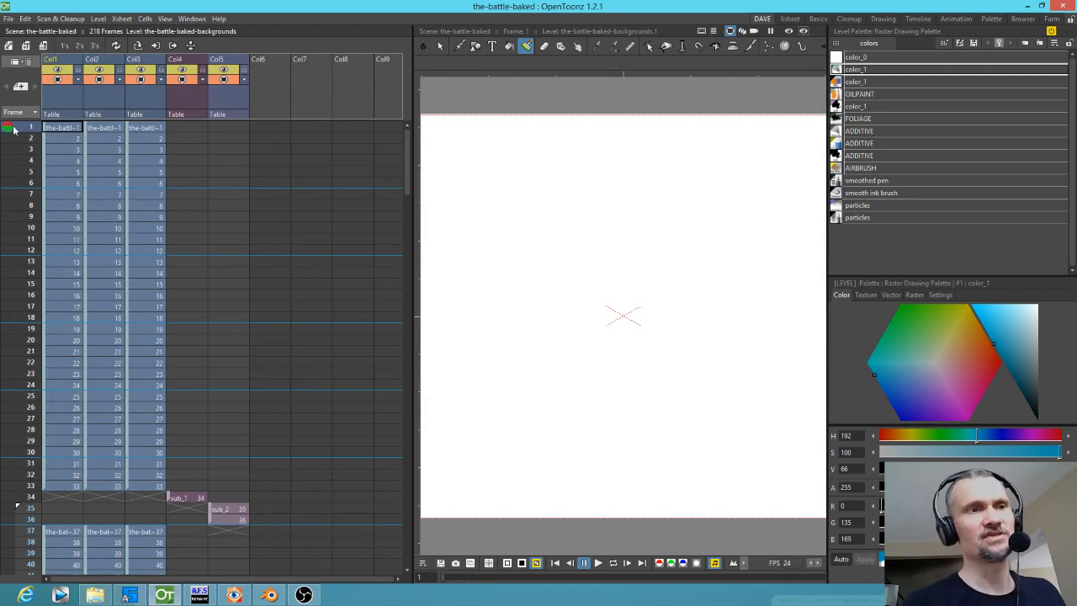
Step: Scrub the baked scene from frame 3 to frame 12 and zoom out to view the whole camera frame
click(25, 148)
drag(23, 163, 25, 250)
scroll(683, 320, down, 1)
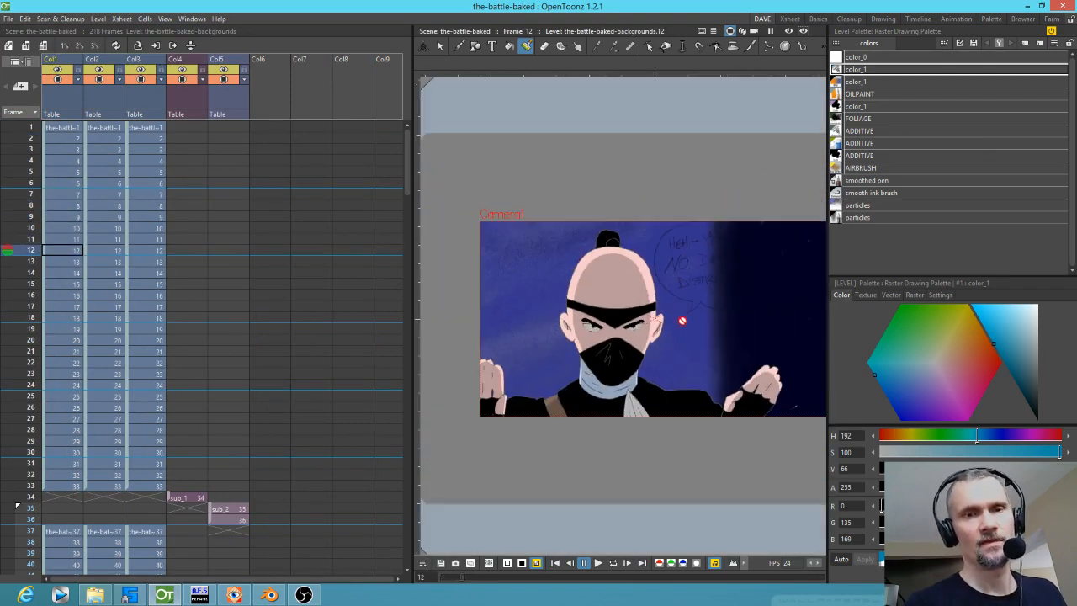
Step: Hide the backgrounds column Col1 in the viewer, and switch the dialogue column Col3 off and on to compare
click(57, 79)
click(57, 79)
click(57, 79)
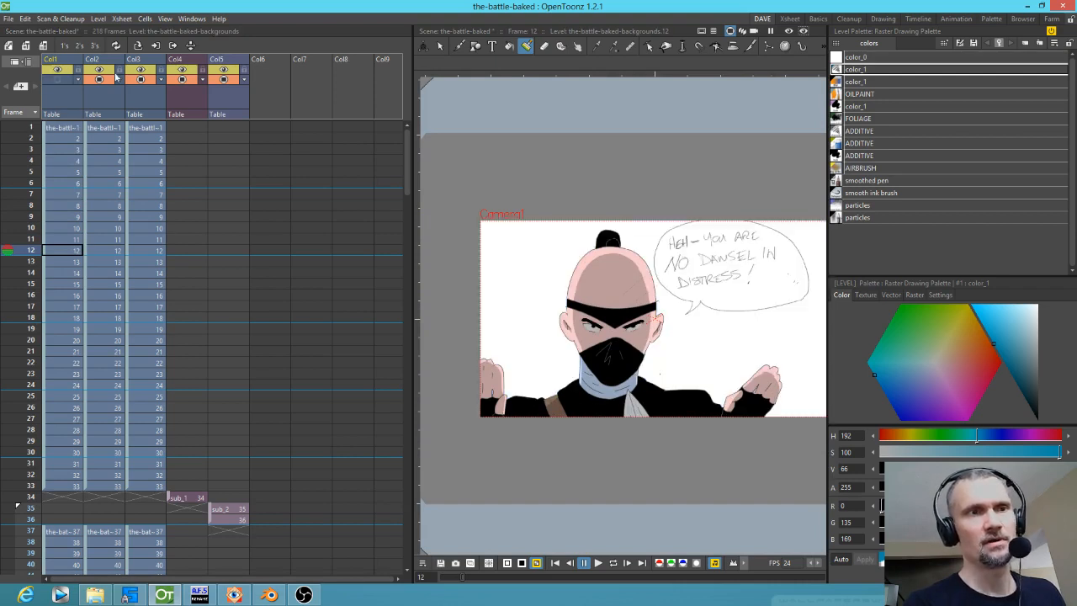
click(142, 81)
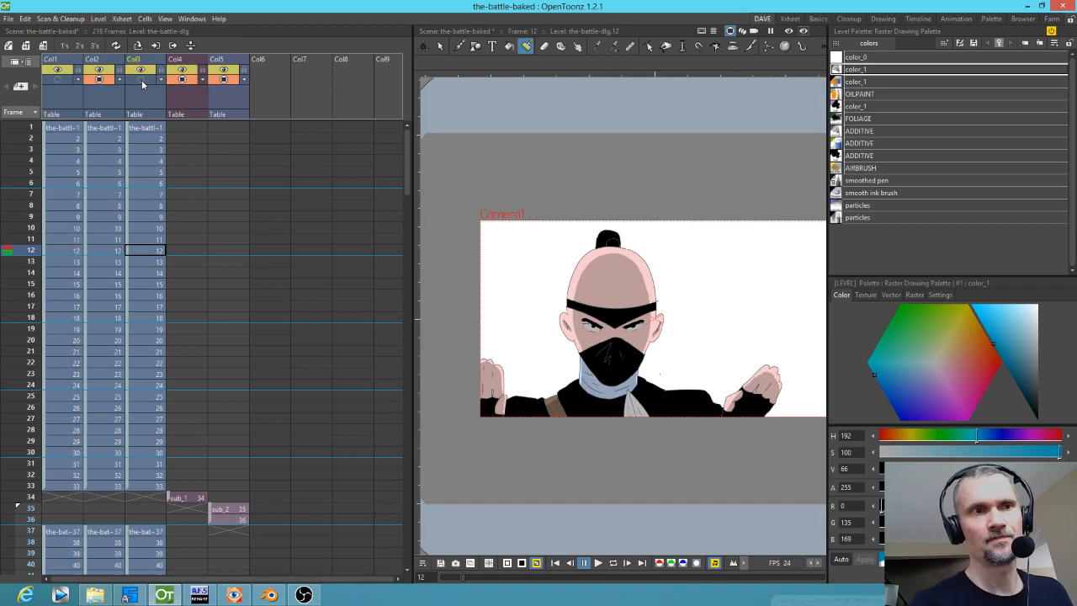
click(141, 80)
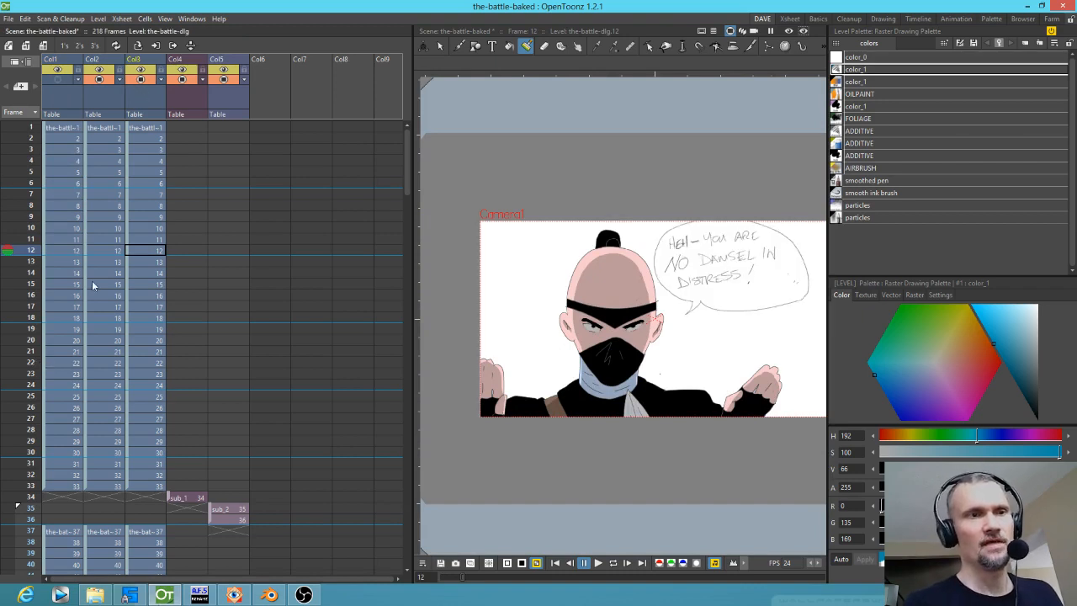
Step: Move the frame 4 cells of Col1 to Col3 into Col6 to Col8 and collapse those columns into a sub-Xsheet
click(51, 162)
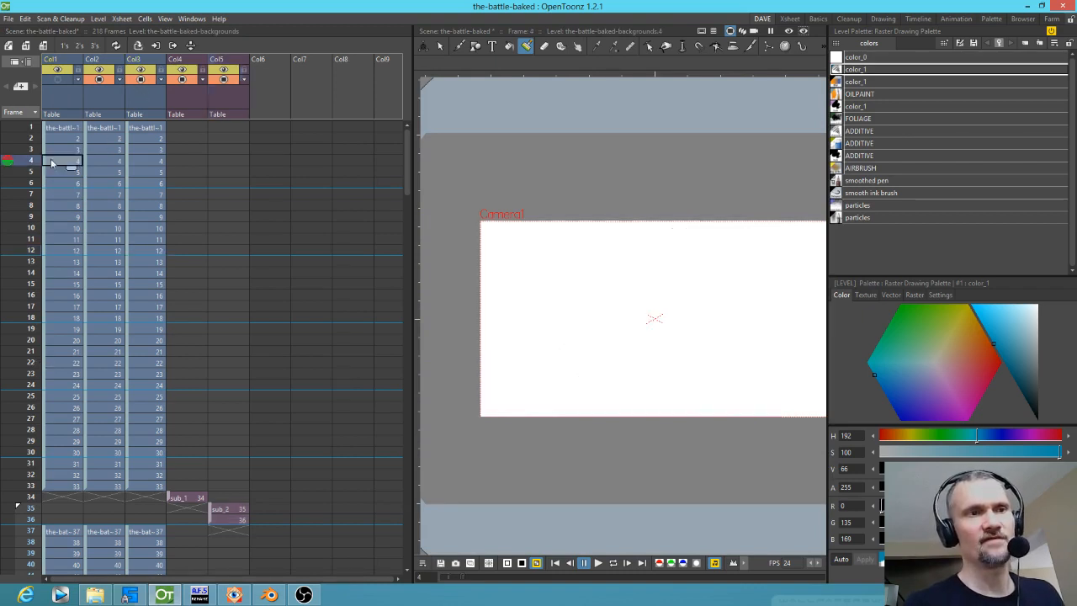
drag(51, 162, 150, 161)
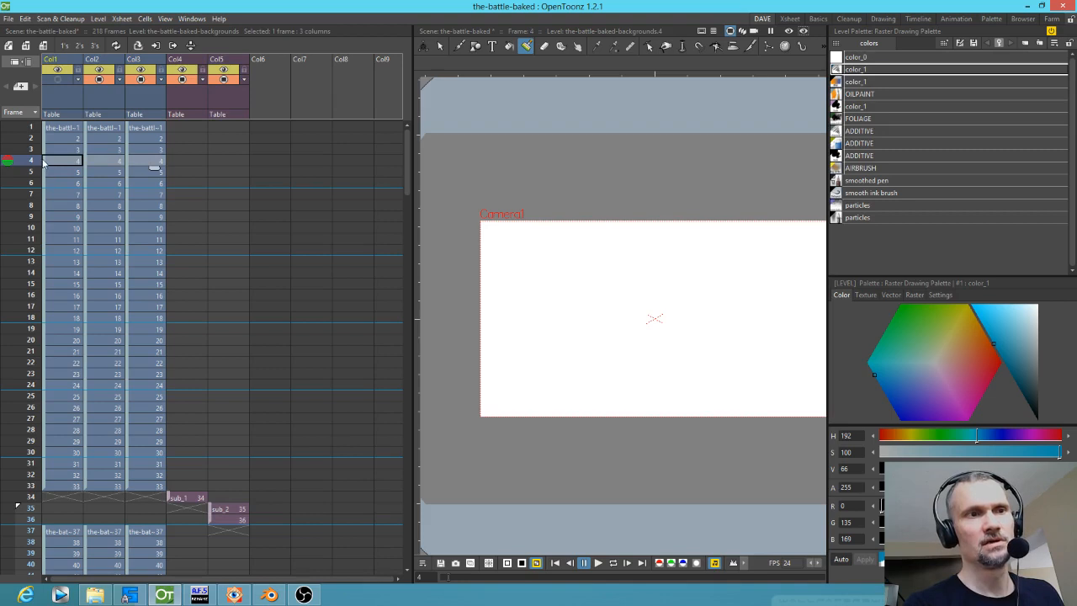
drag(44, 163, 268, 161)
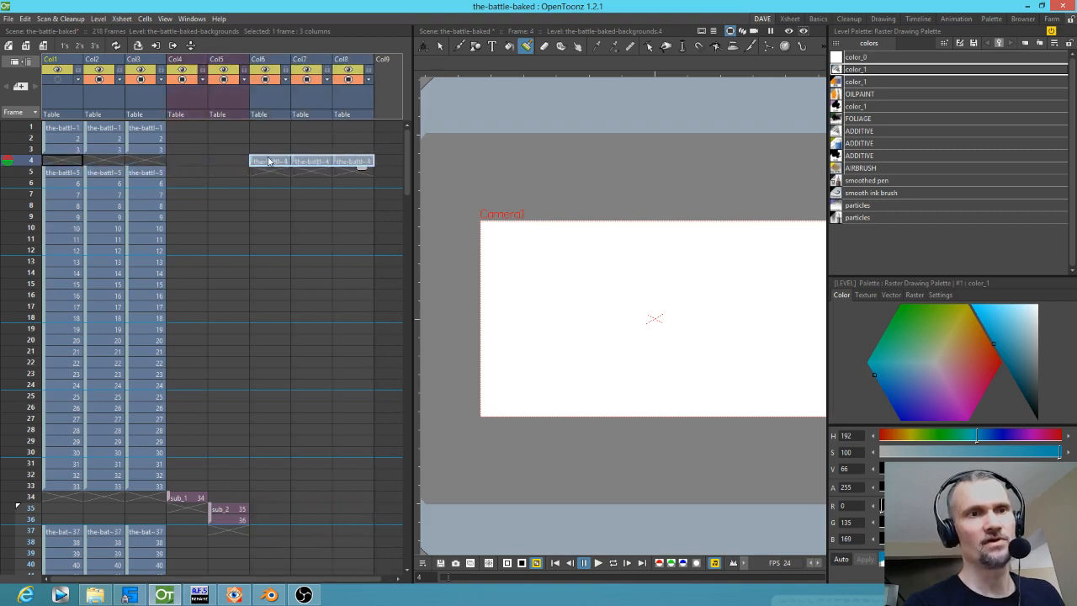
drag(275, 85, 355, 95)
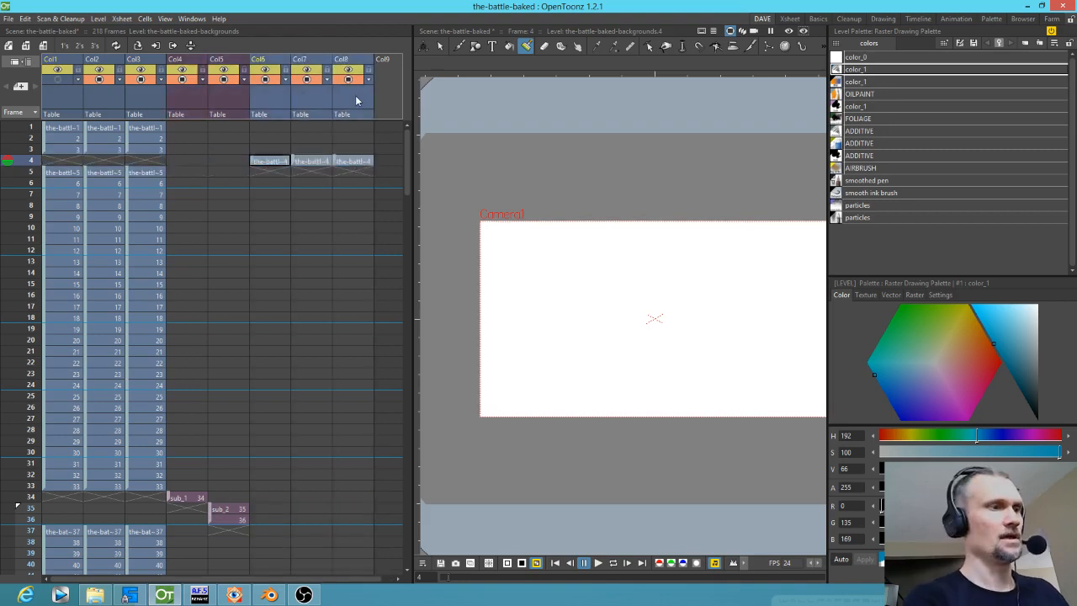
key(c)
click(513, 325)
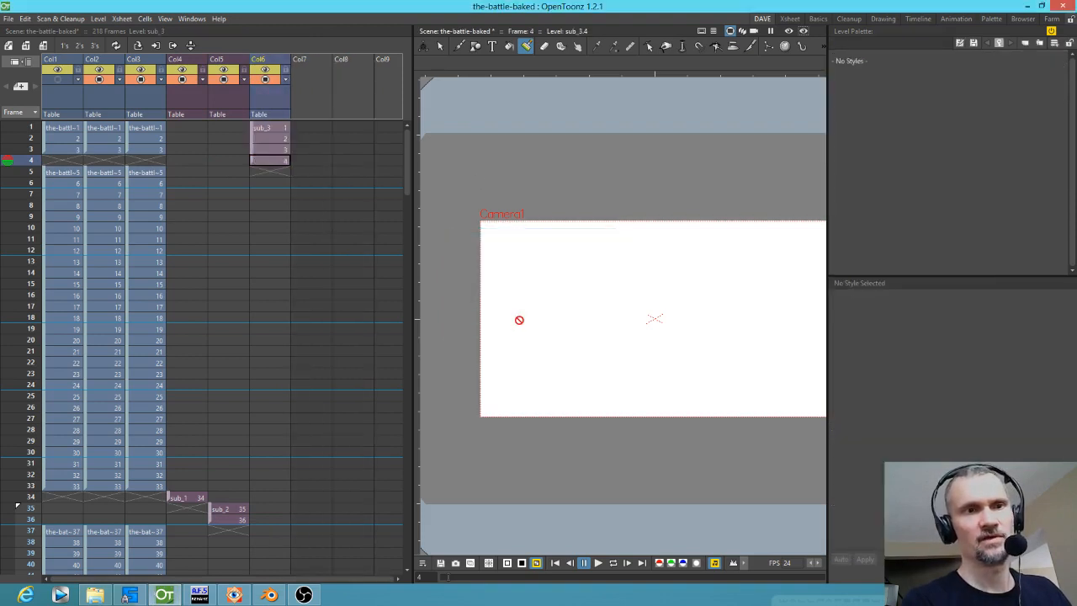
Step: Delete the sub-Xsheet's cells on frames 1 to 3 in Col6, keeping only frame 4
drag(277, 154, 275, 126)
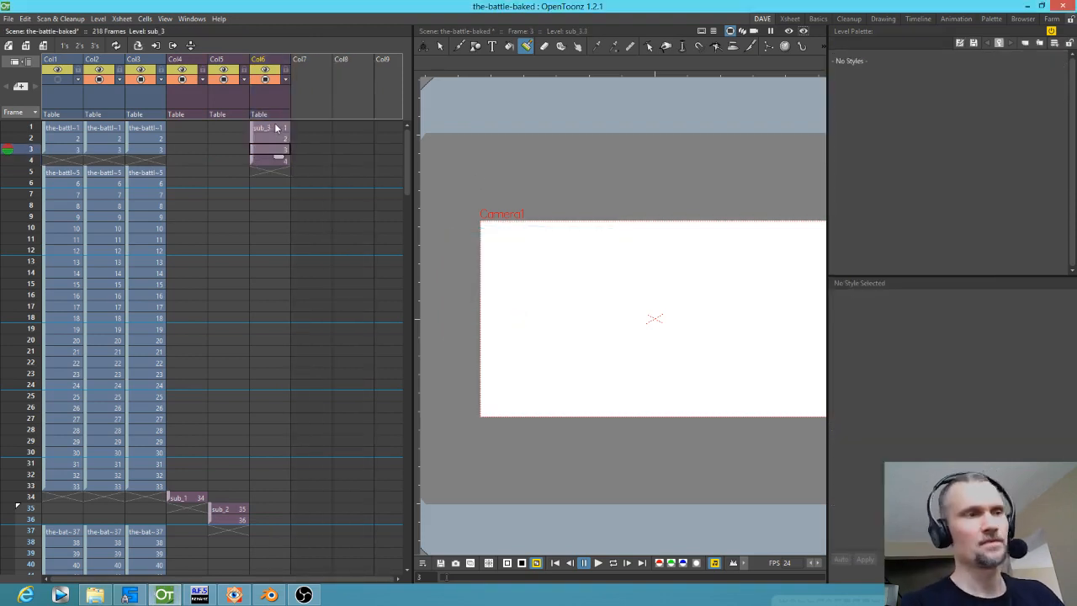
key(Delete)
click(261, 164)
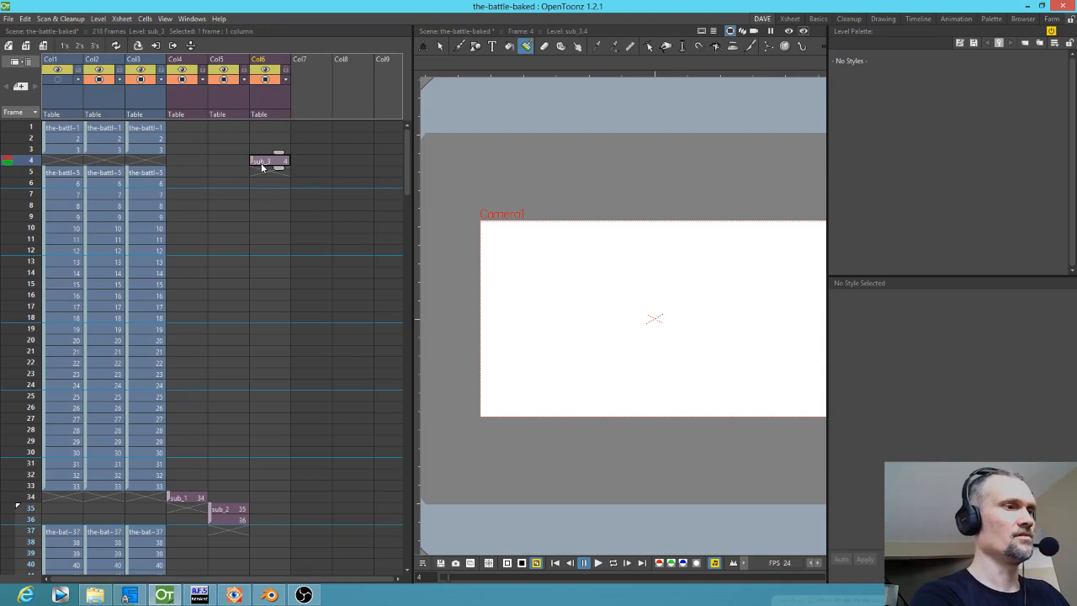
Step: Open the frame 4 sub-Xsheet, extend the cells of its three columns through frame 21, and scrub the extended frames
key(ctrl+Down)
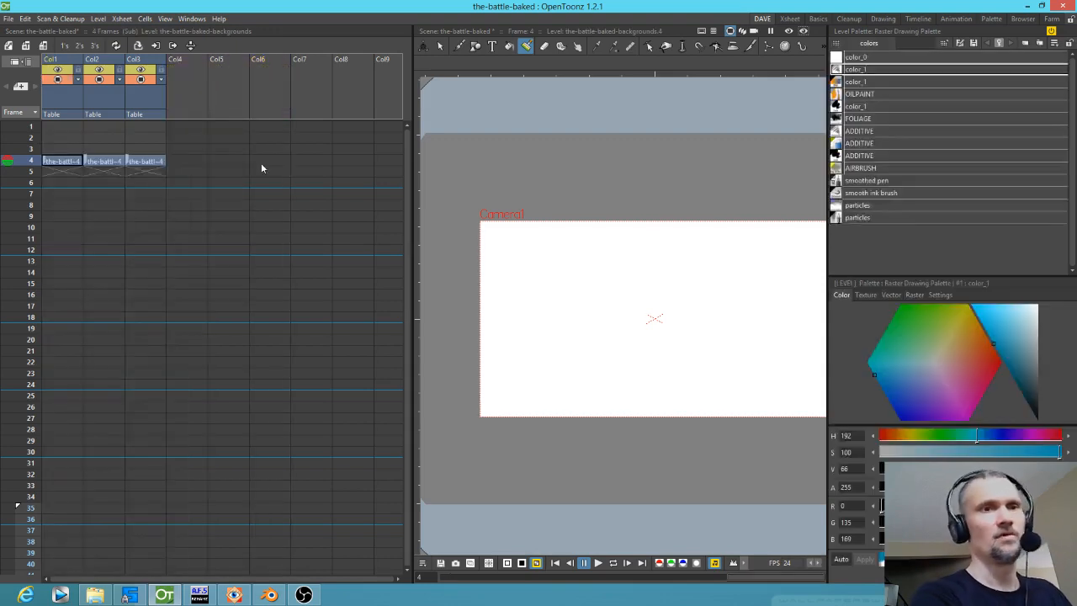
click(81, 150)
click(79, 160)
click(155, 164)
drag(64, 164, 156, 355)
click(61, 152)
drag(53, 161, 154, 358)
click(107, 237)
click(32, 166)
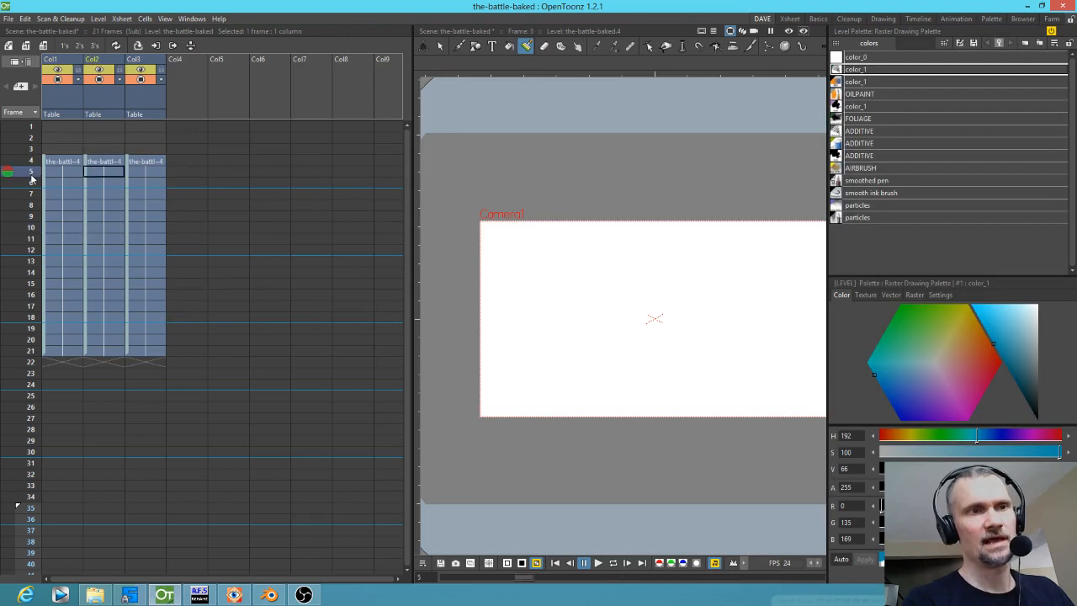
drag(32, 165, 32, 193)
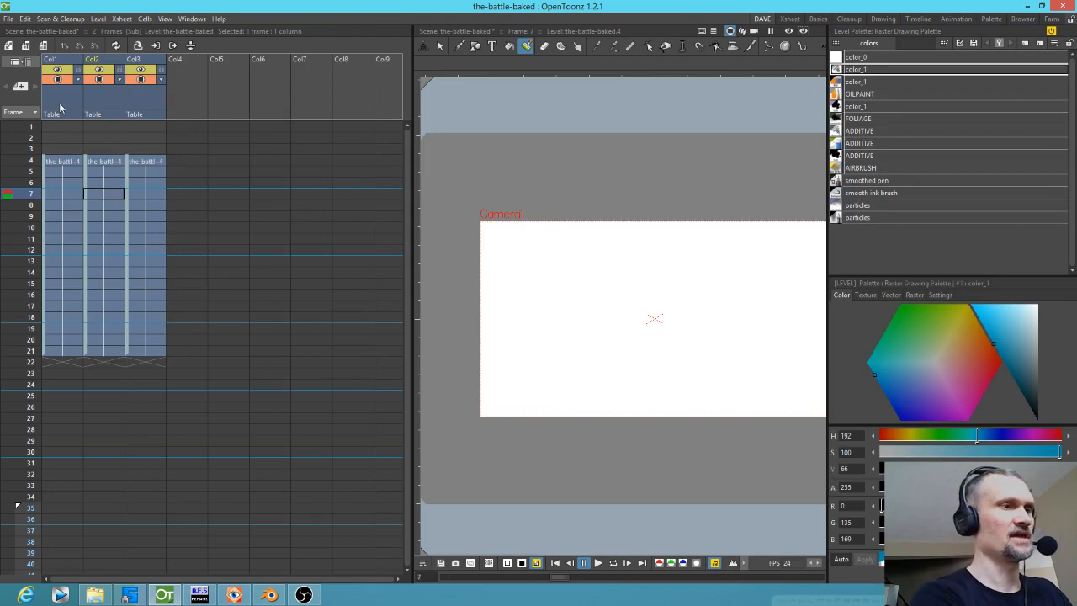
Step: Leave the sub-Xsheet and undo the collapse and cell move so frame 4 is back in its original columns
key(ctrl+Up)
key(ctrl+z)
key(ctrl+z)
key(ctrl+z)
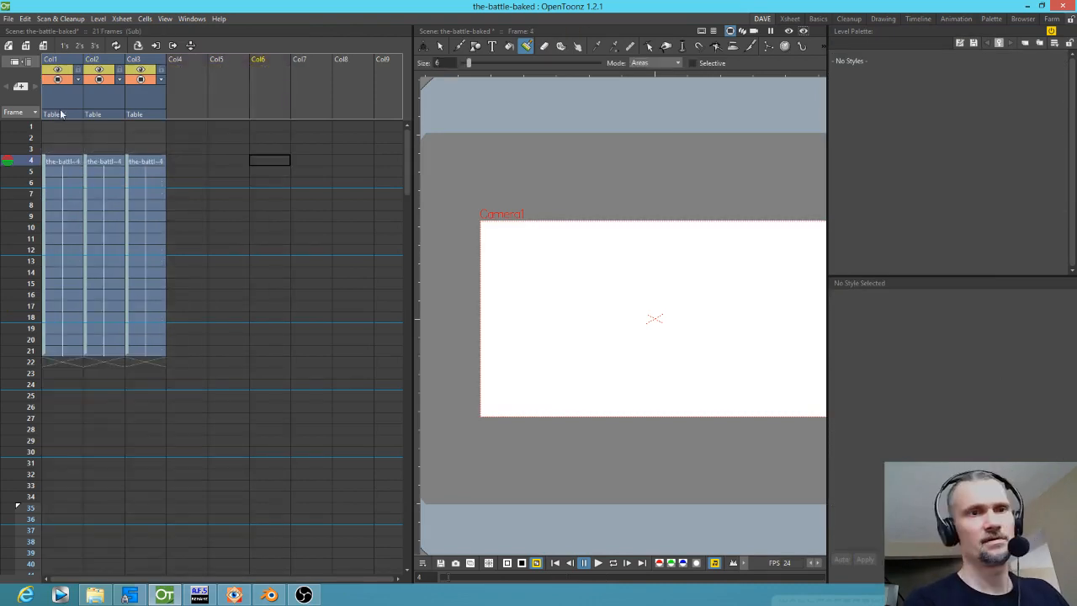
key(ctrl+z)
key(ctrl+z)
key(ctrl+z)
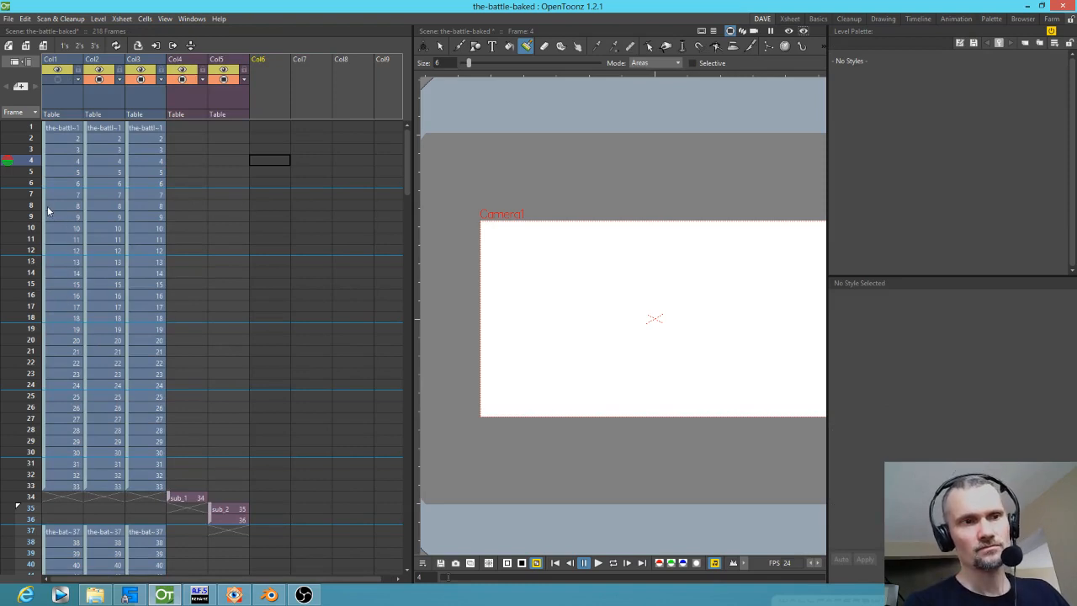
Step: Move the frame 9 cells of Col1 to Col3 into Col6 to Col8 and collapse them into a sub-Xsheet including relevant pegbars
click(105, 216)
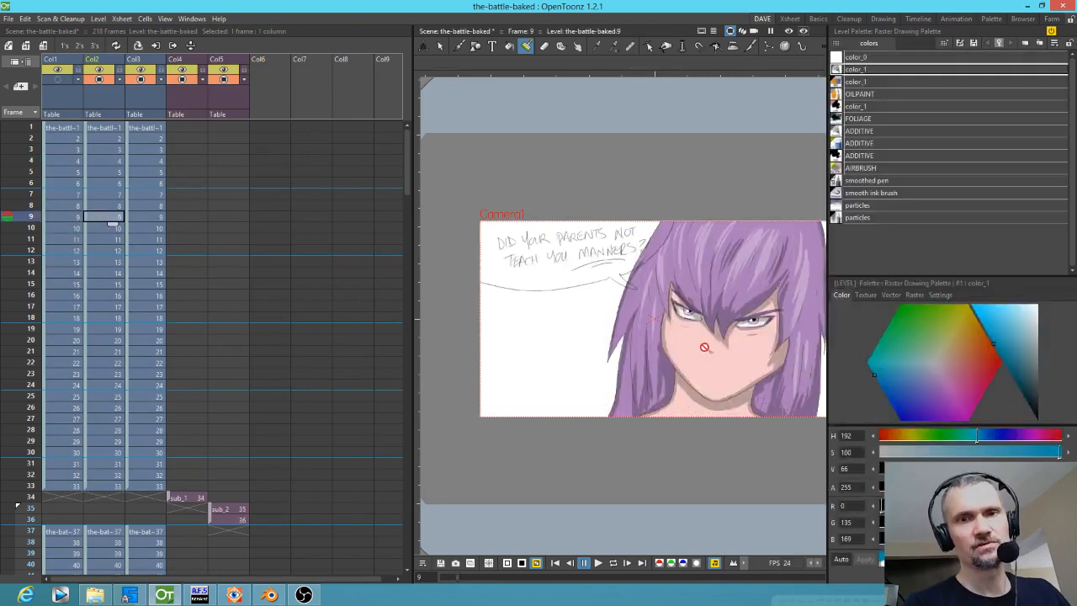
click(52, 221)
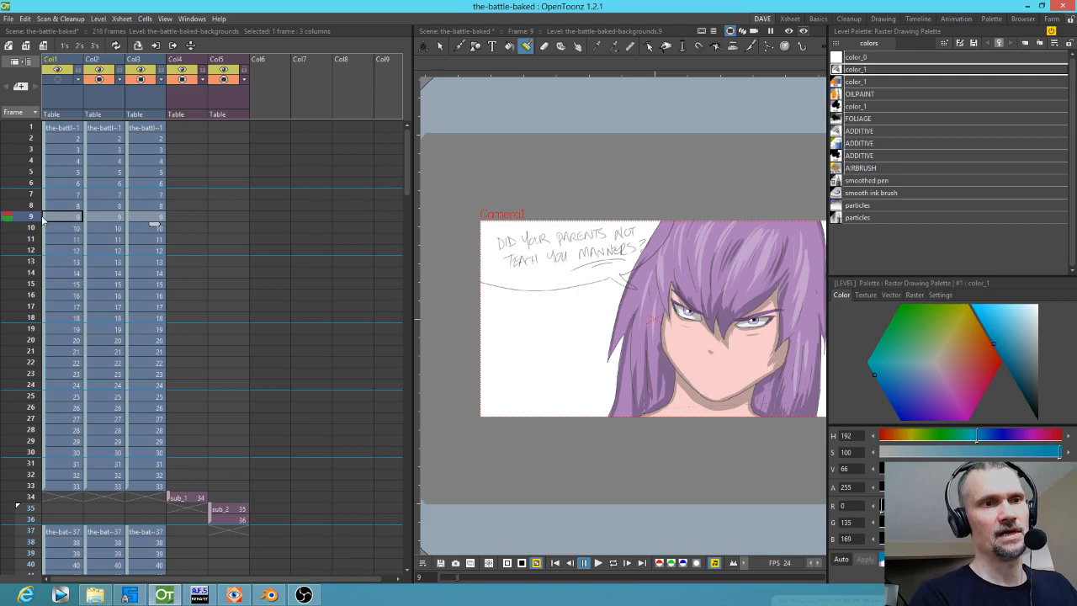
drag(46, 220, 252, 220)
drag(288, 92, 350, 96)
key(c)
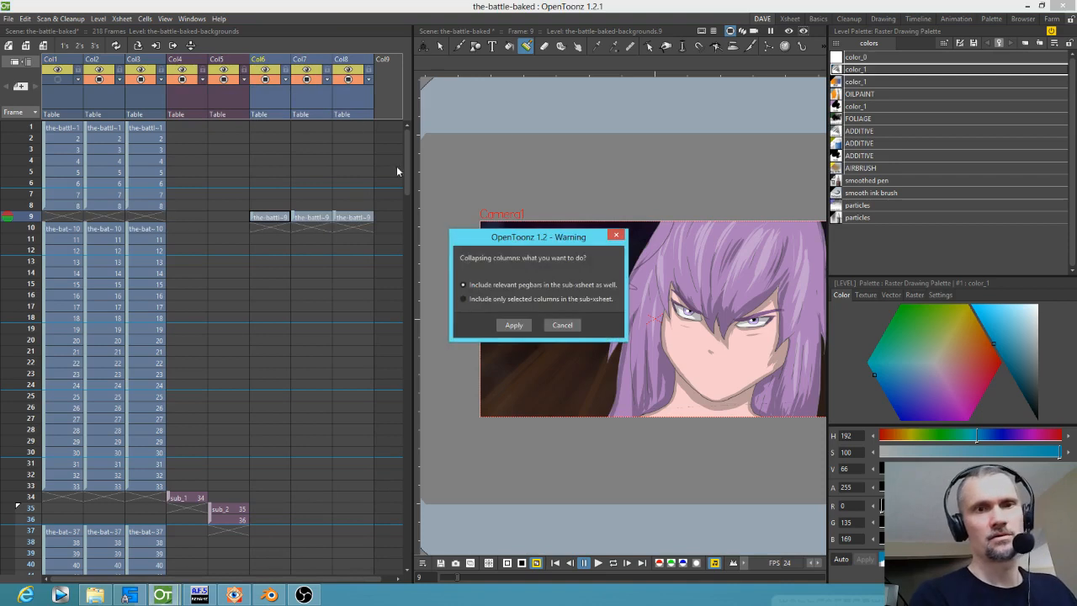
click(514, 323)
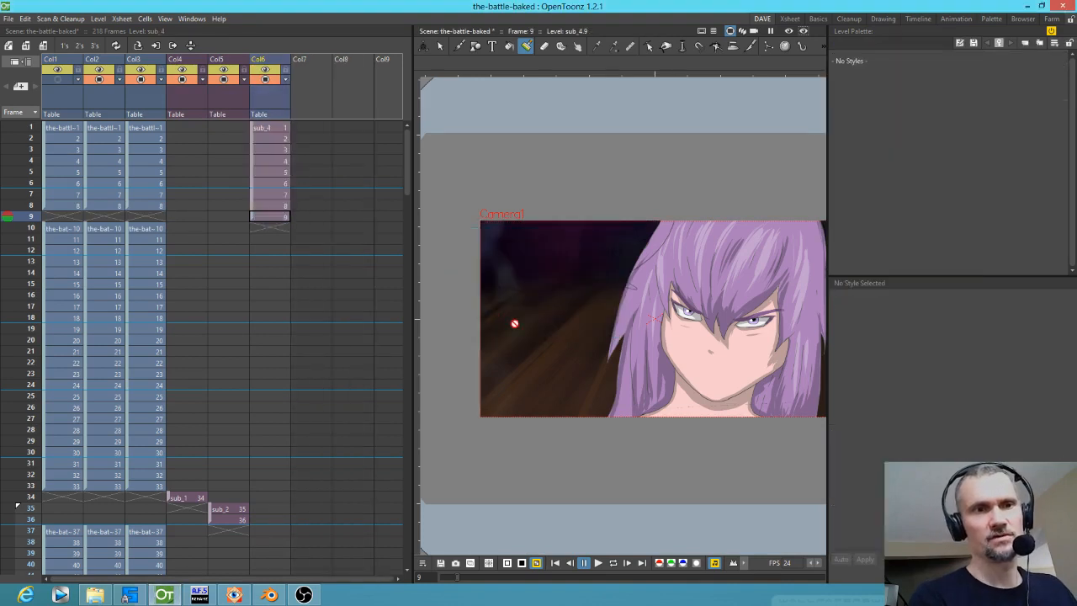
Step: Delete the new sub-Xsheet's cells on frames 1 to 8 in Col6, keeping only frame 9
drag(278, 206, 269, 123)
key(Delete)
click(259, 217)
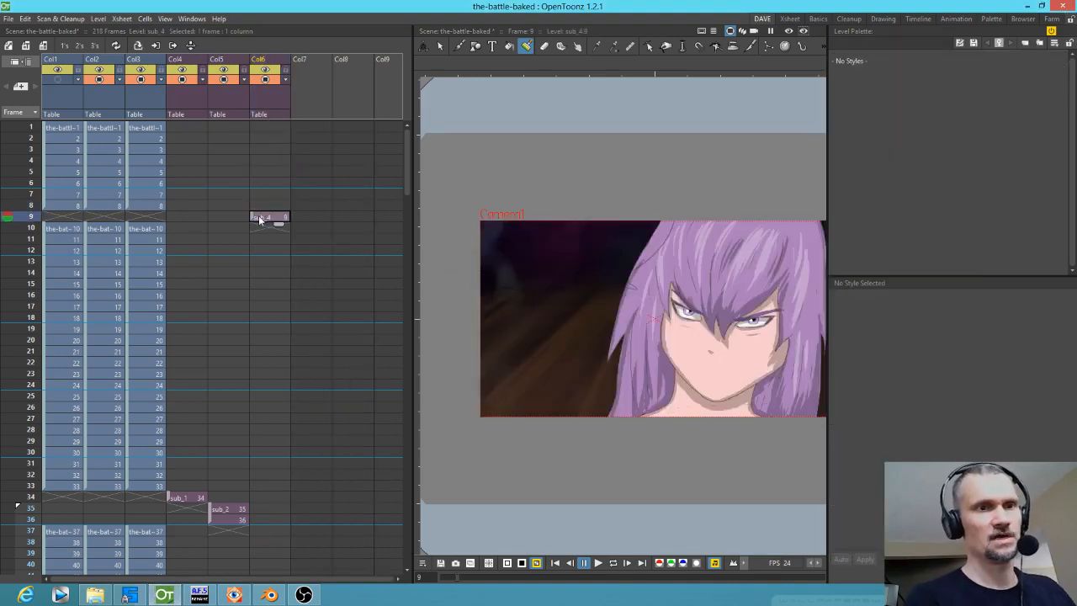
Step: Open the frame 9 sub-Xsheet and extend the cells of its three columns through frame 26
double_click(260, 218)
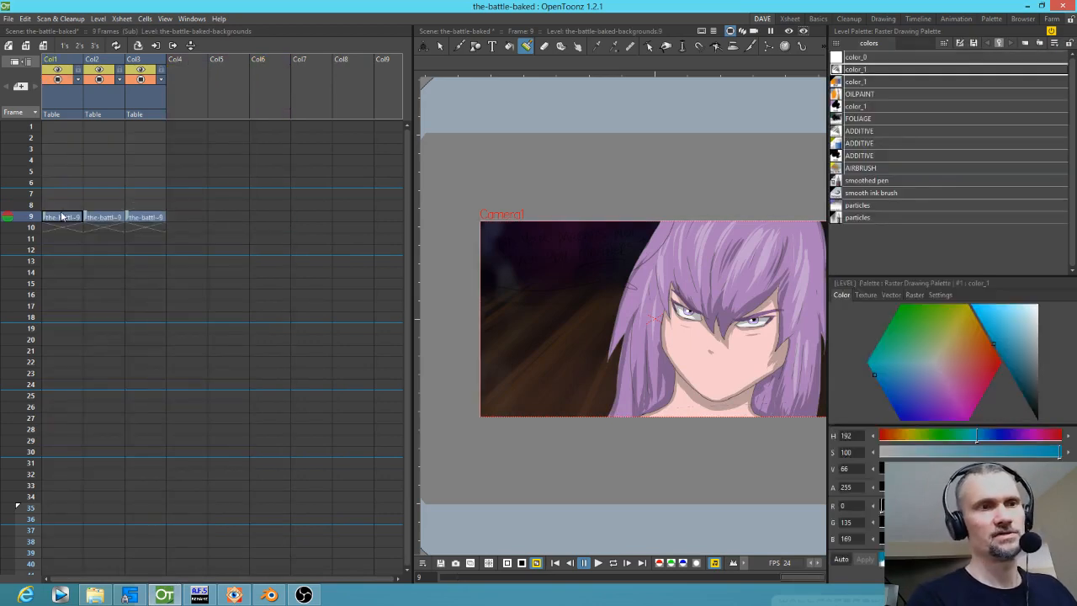
drag(60, 217, 148, 414)
click(110, 218)
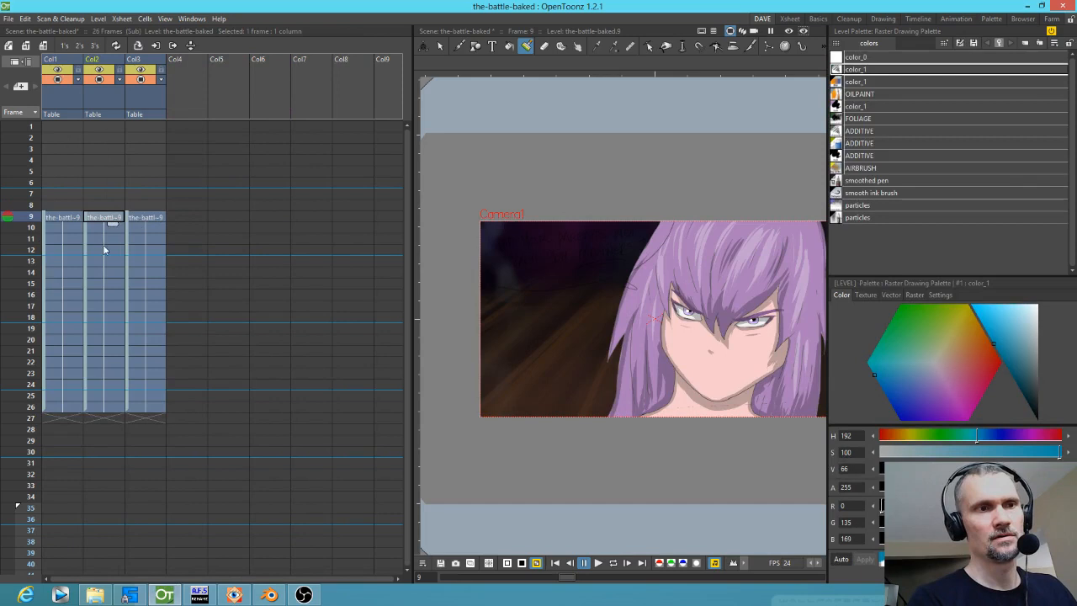
Step: Duplicate Col2's drawing at frame 18 as a new drawing inside the sub-Xsheet
click(105, 274)
click(107, 297)
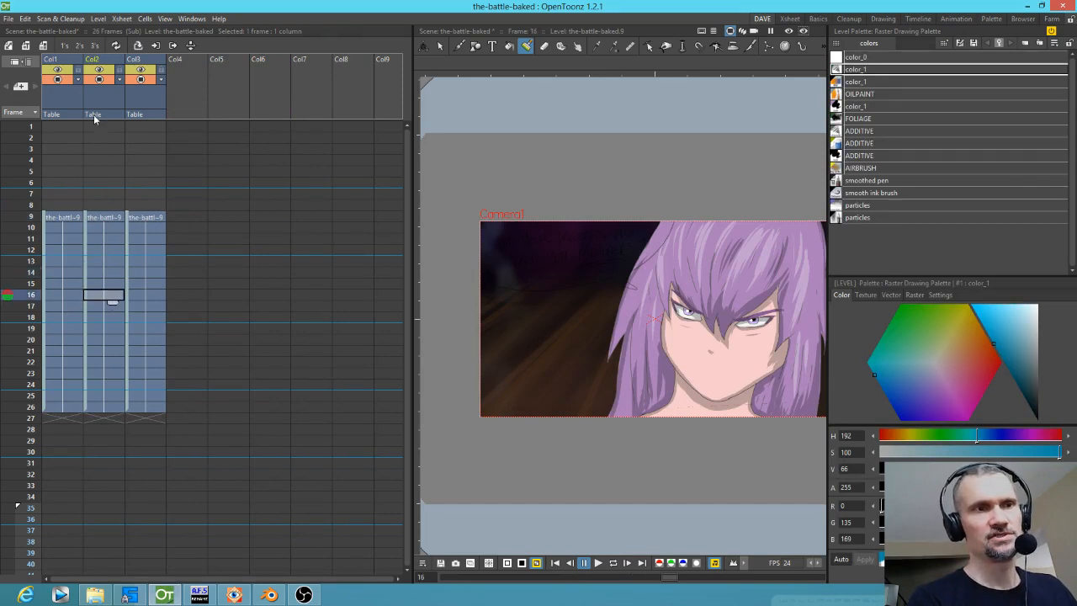
click(99, 80)
click(99, 79)
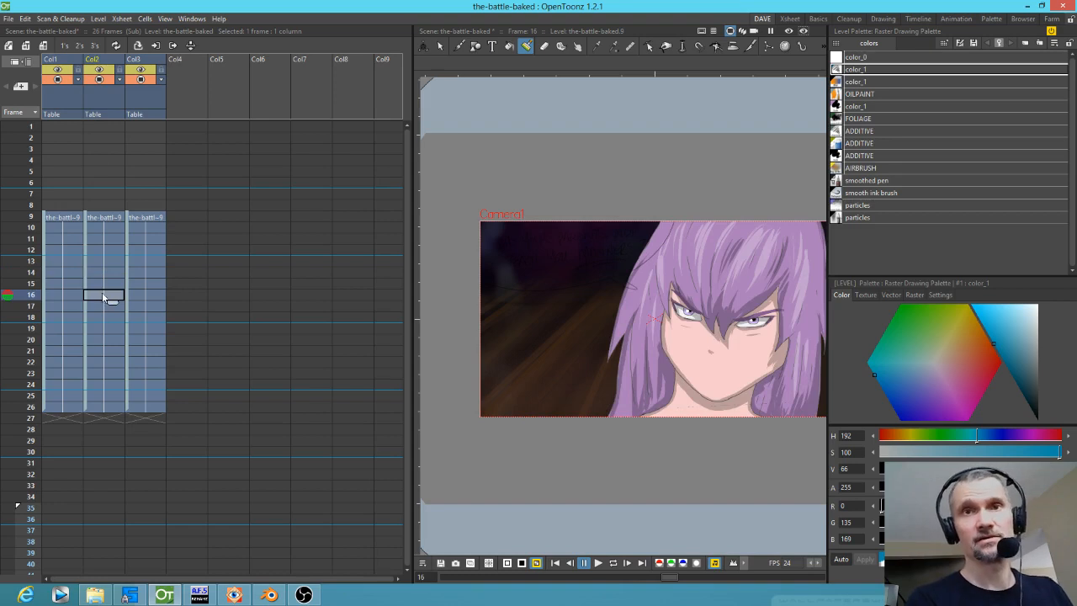
click(108, 316)
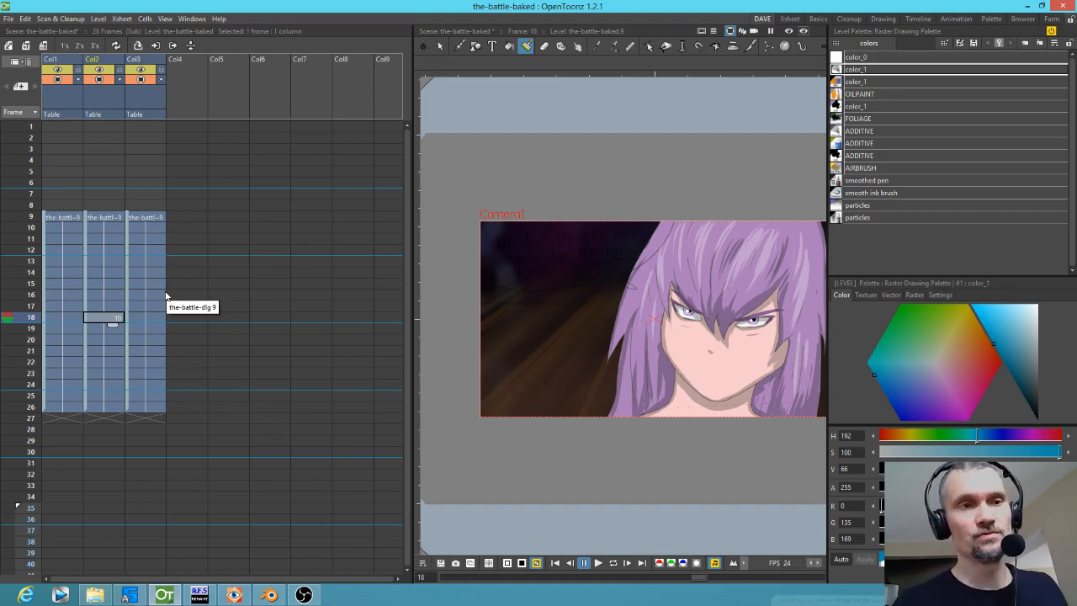
drag(685, 330, 634, 309)
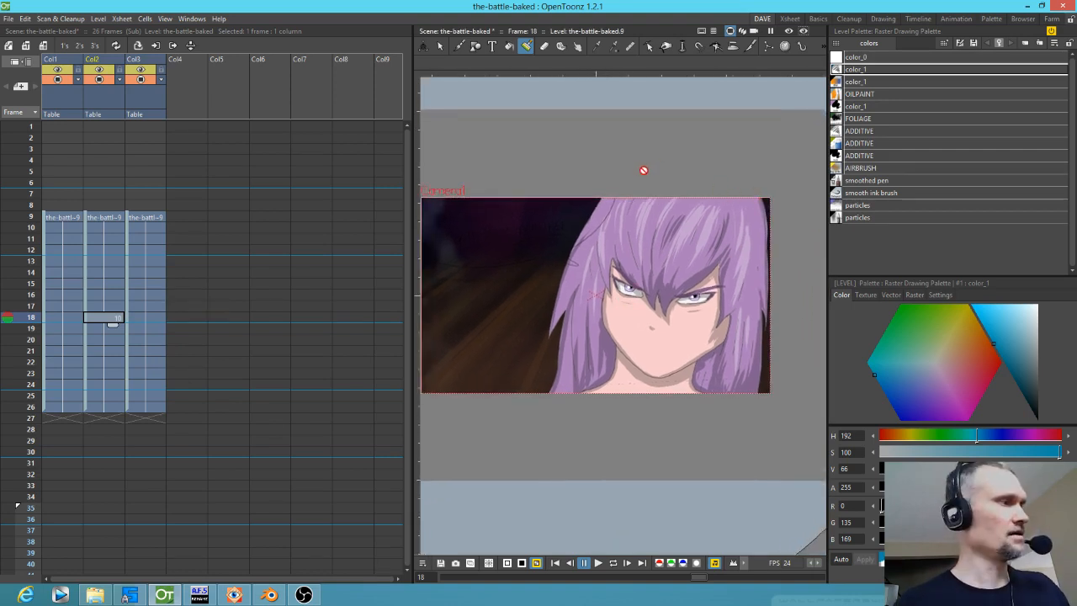
key(s)
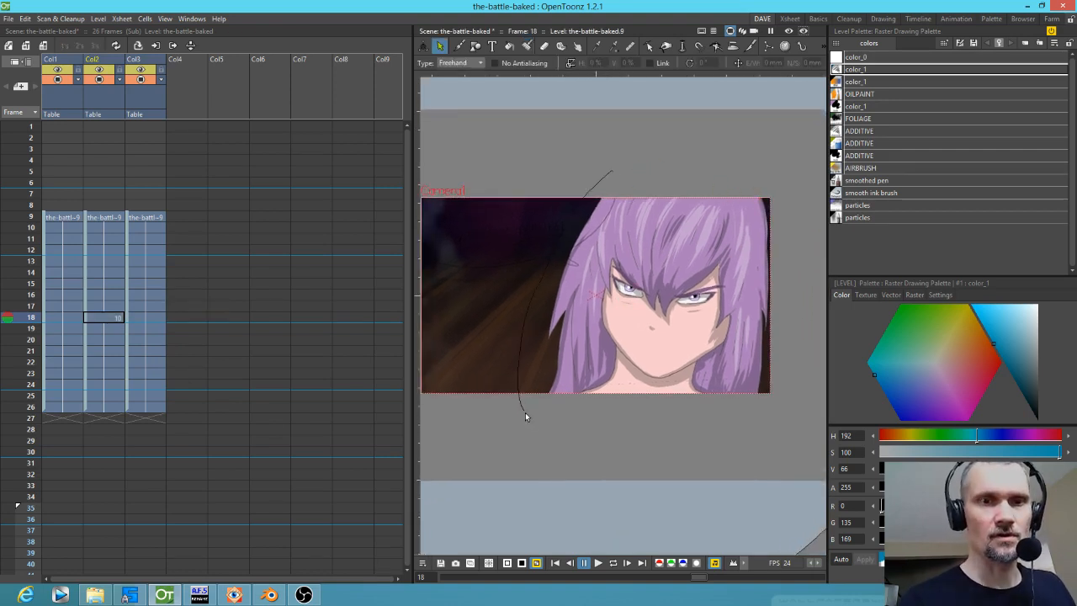
mouse_move(564, 406)
mouse_down()
mouse_move(611, 379)
mouse_move(618, 347)
mouse_move(643, 377)
mouse_move(693, 363)
mouse_move(693, 392)
mouse_up()
mouse_move(752, 414)
mouse_down()
mouse_move(793, 386)
mouse_move(799, 281)
mouse_move(760, 180)
mouse_move(609, 195)
mouse_up()
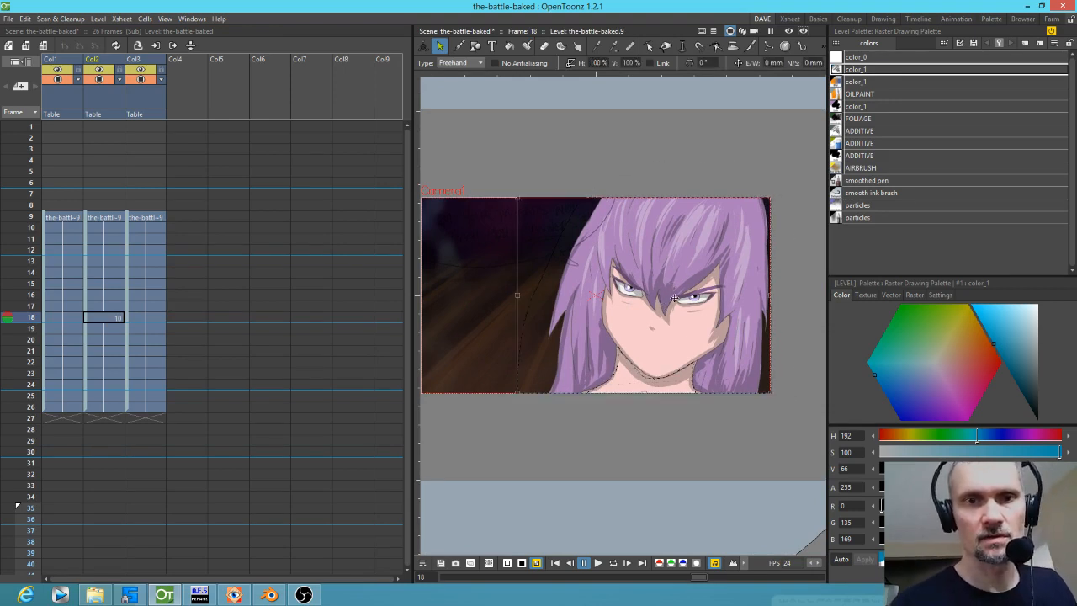
mouse_move(515, 406)
mouse_down()
mouse_move(531, 416)
mouse_move(528, 404)
mouse_up()
key(ctrl+z)
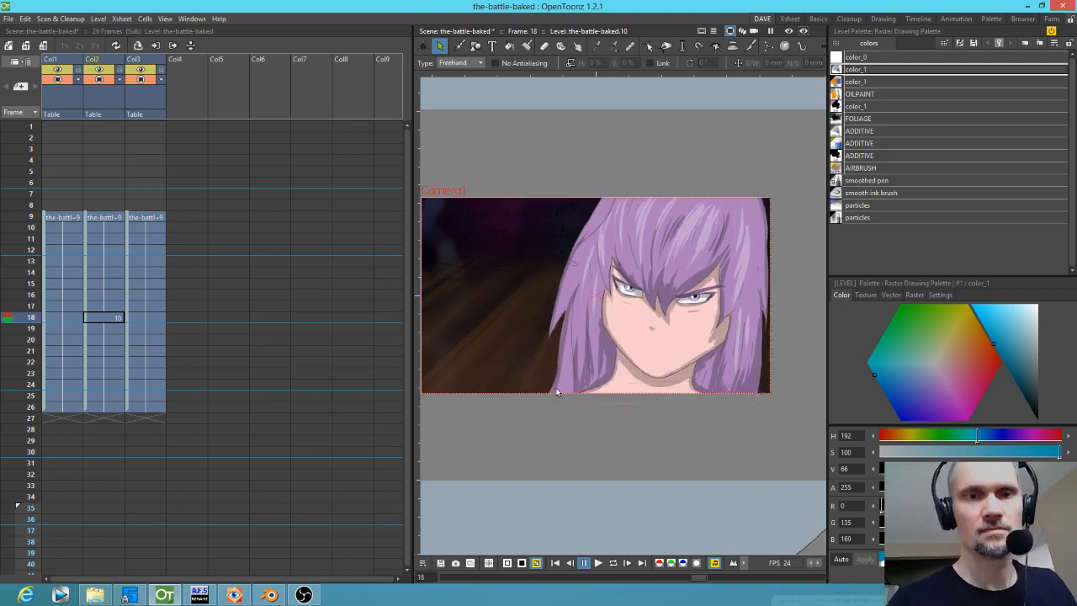
Step: Lasso the head and hair in the frame 18 drawing with a freehand selection, rotate them about 11° and shift them about 17 mm left
mouse_move(624, 179)
mouse_down()
mouse_move(553, 254)
mouse_move(496, 383)
mouse_up()
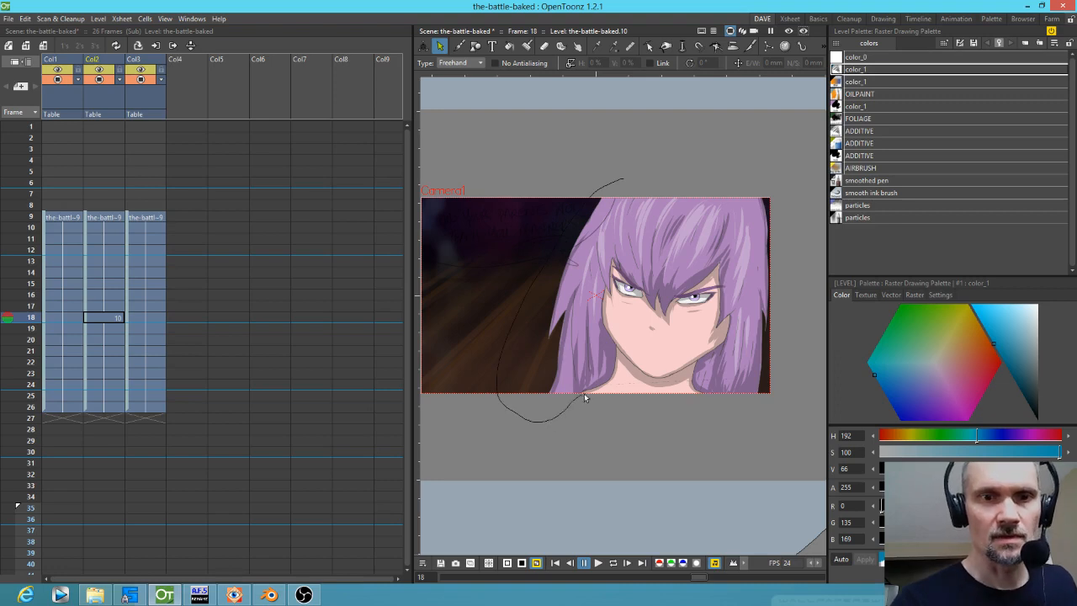
mouse_move(604, 390)
mouse_down()
mouse_move(617, 349)
mouse_move(643, 377)
mouse_move(691, 363)
mouse_up()
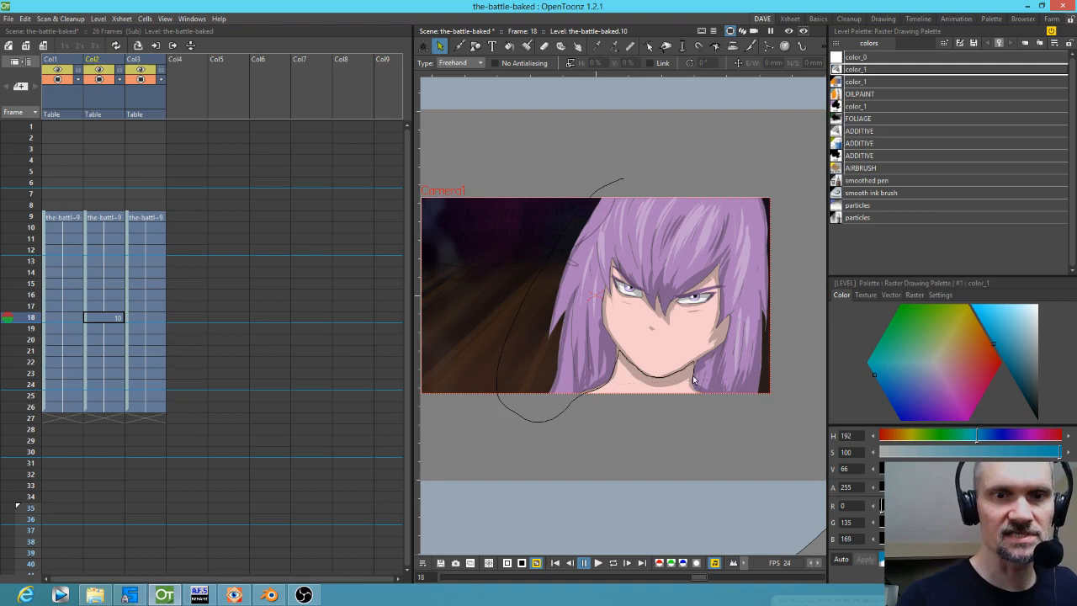
mouse_move(743, 412)
mouse_down()
mouse_move(802, 320)
mouse_move(787, 202)
mouse_move(705, 166)
mouse_move(608, 178)
mouse_up()
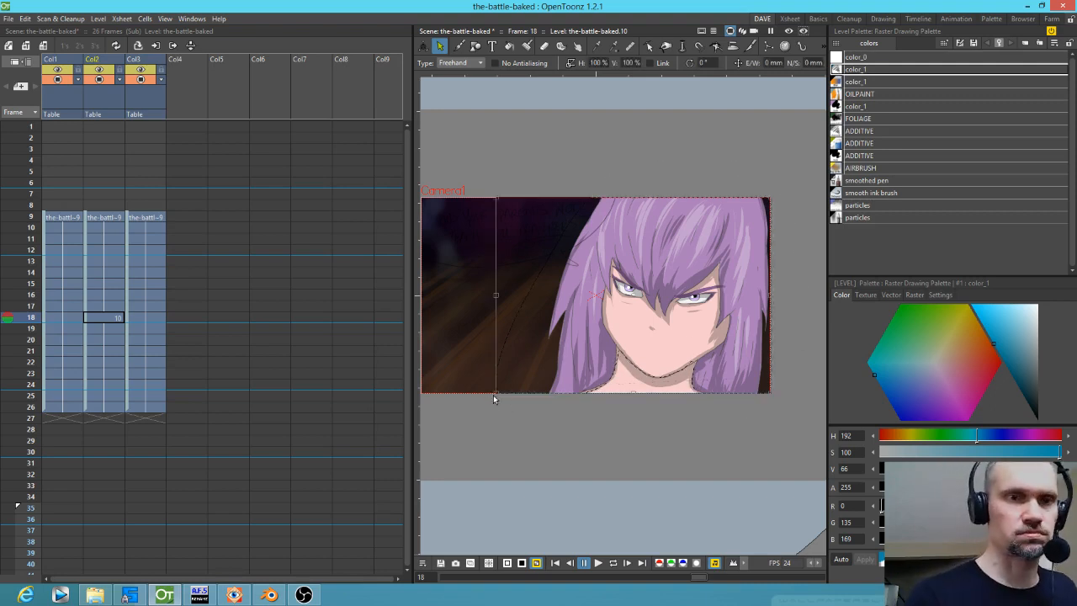
mouse_move(493, 394)
mouse_down()
mouse_move(483, 401)
mouse_move(505, 426)
mouse_up()
drag(691, 323, 679, 323)
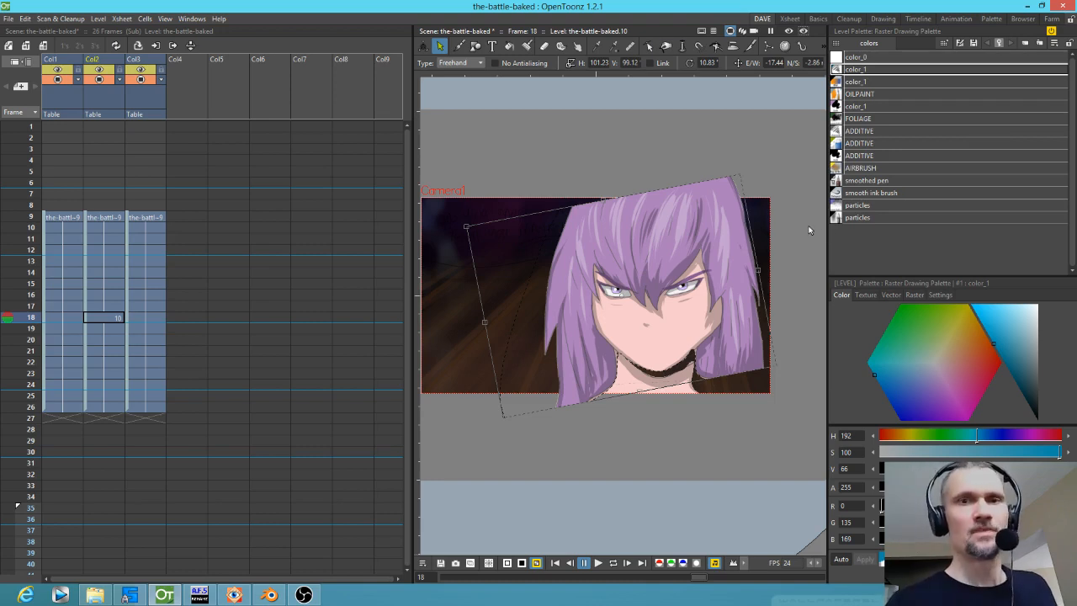
click(866, 94)
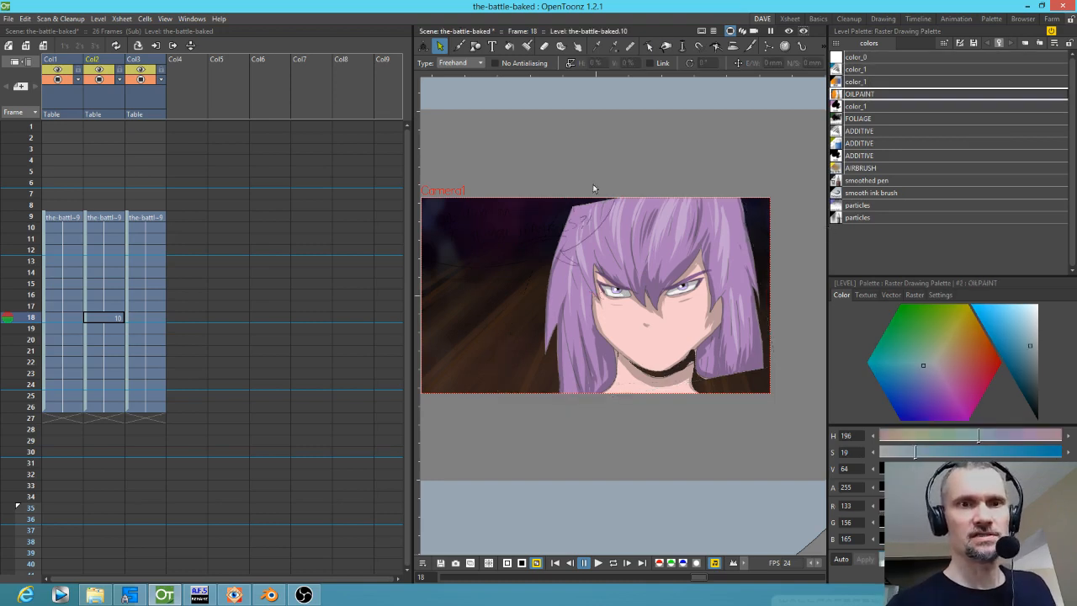
Step: Hide Col3, then lasso the lower hair right of the neck in Col2's frame 18 drawing and stretch it vertically to about 204%
click(139, 80)
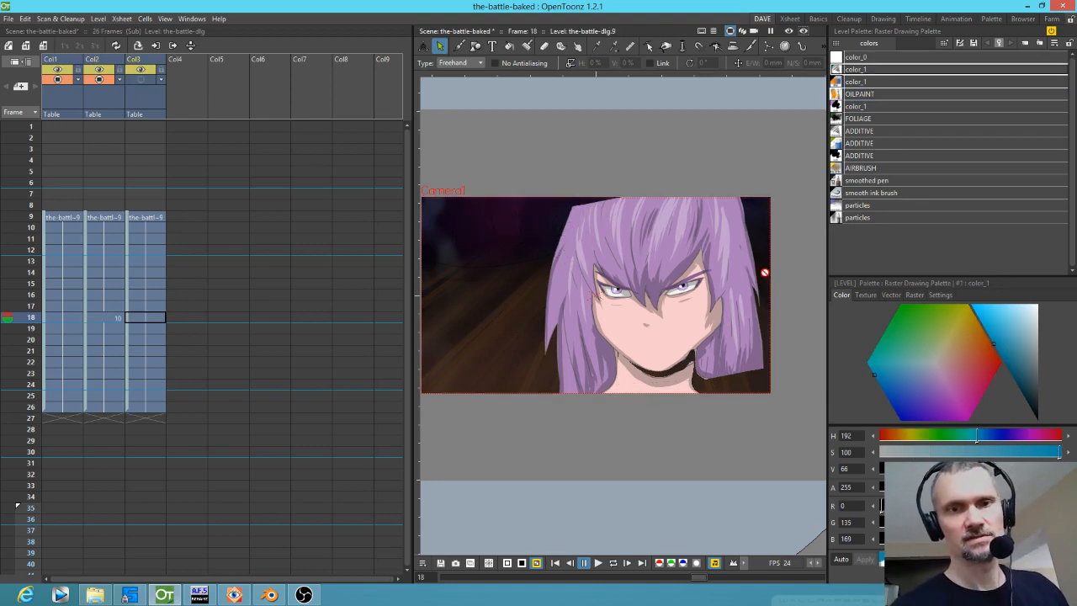
click(103, 317)
mouse_move(777, 335)
mouse_down()
mouse_move(718, 337)
mouse_move(698, 364)
mouse_move(704, 387)
mouse_move(796, 362)
mouse_move(789, 336)
mouse_up()
drag(733, 390, 741, 418)
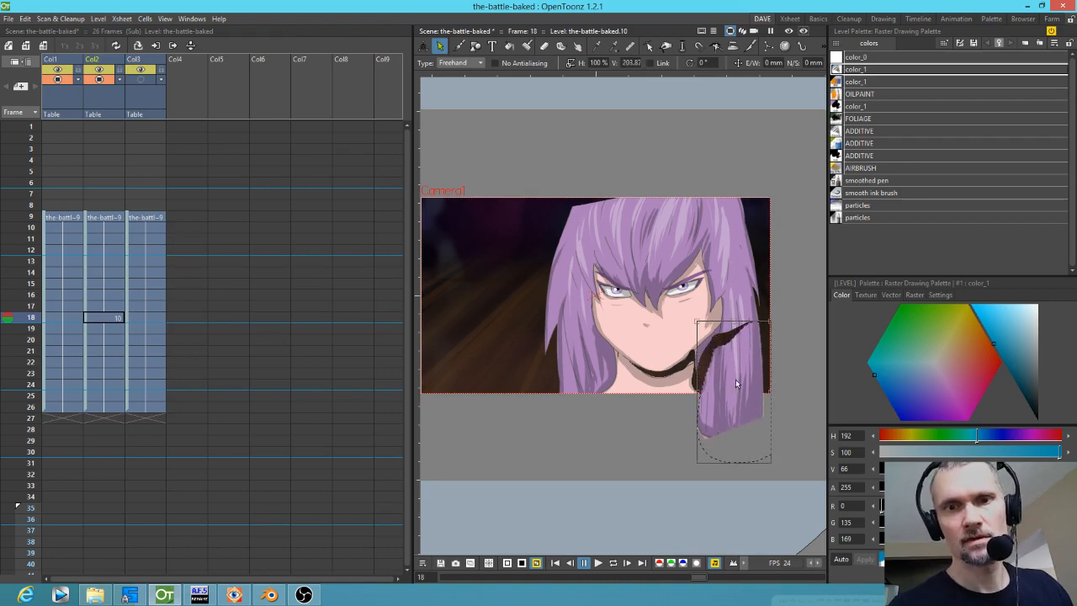
drag(742, 378, 742, 370)
click(810, 382)
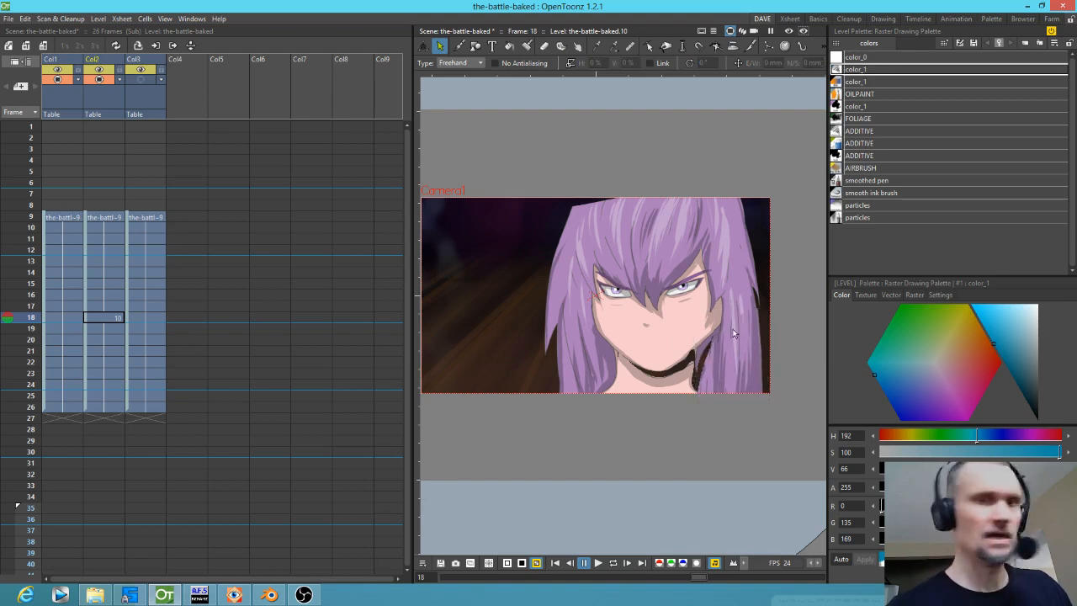
Step: Sample purple shades from the hair beside the neck into the first and second color_1 brush styles
click(866, 94)
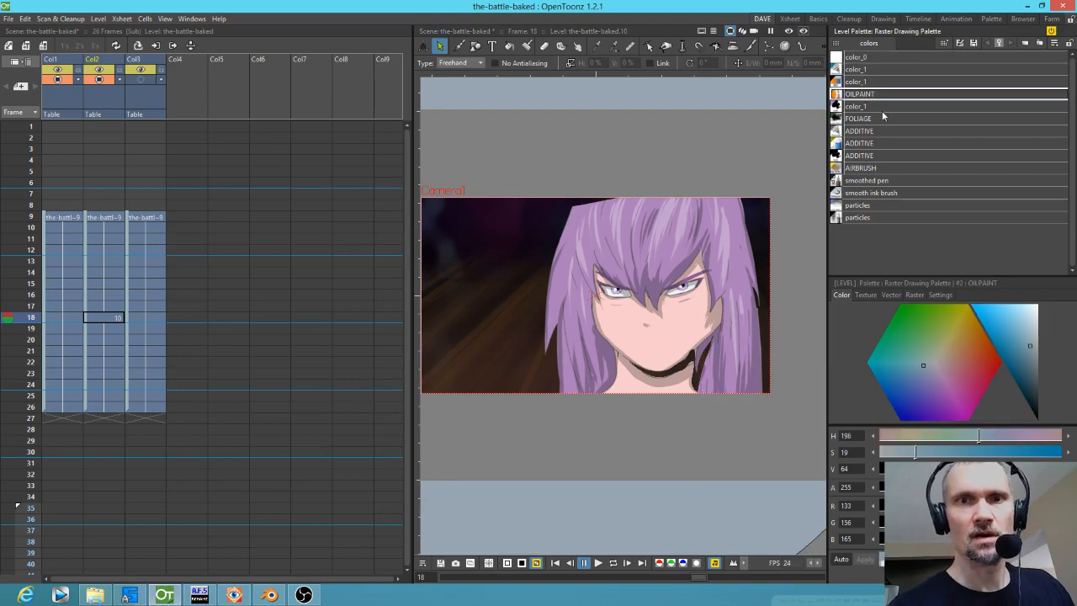
click(861, 69)
key(b)
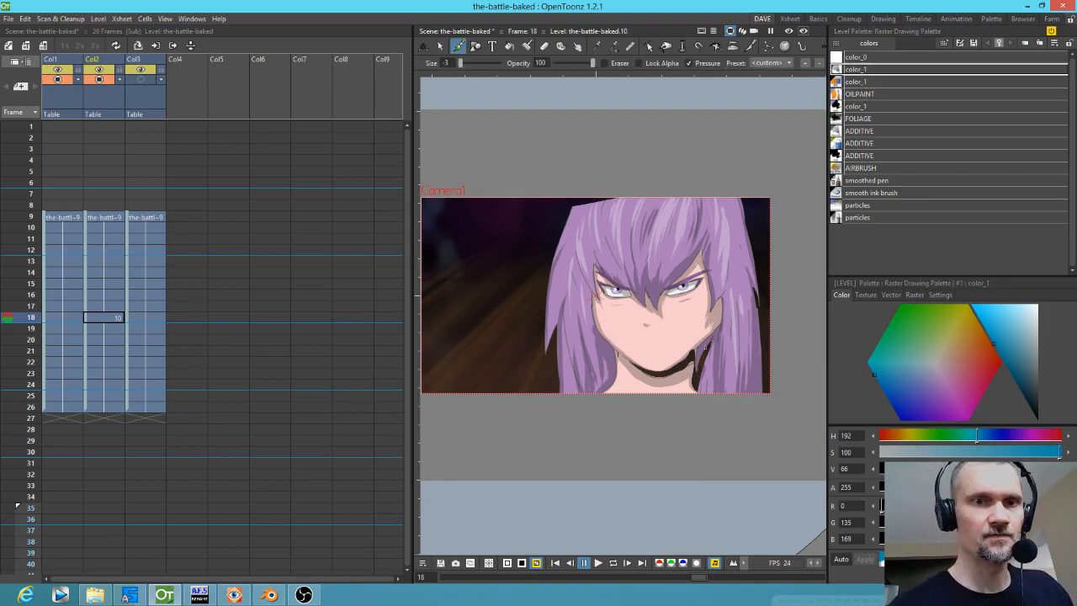
key(r)
click(707, 345)
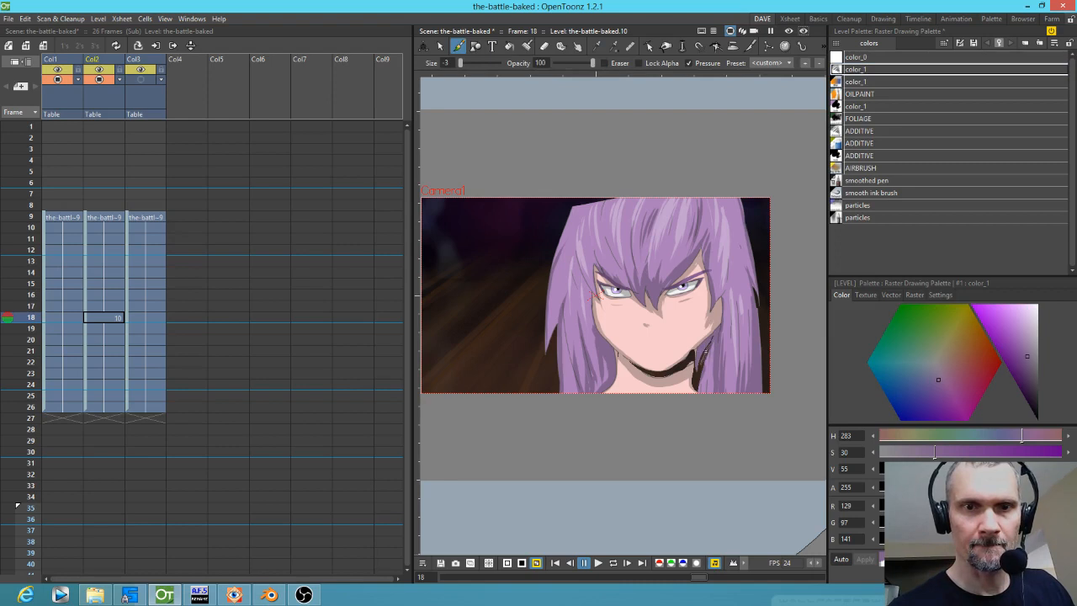
key(r)
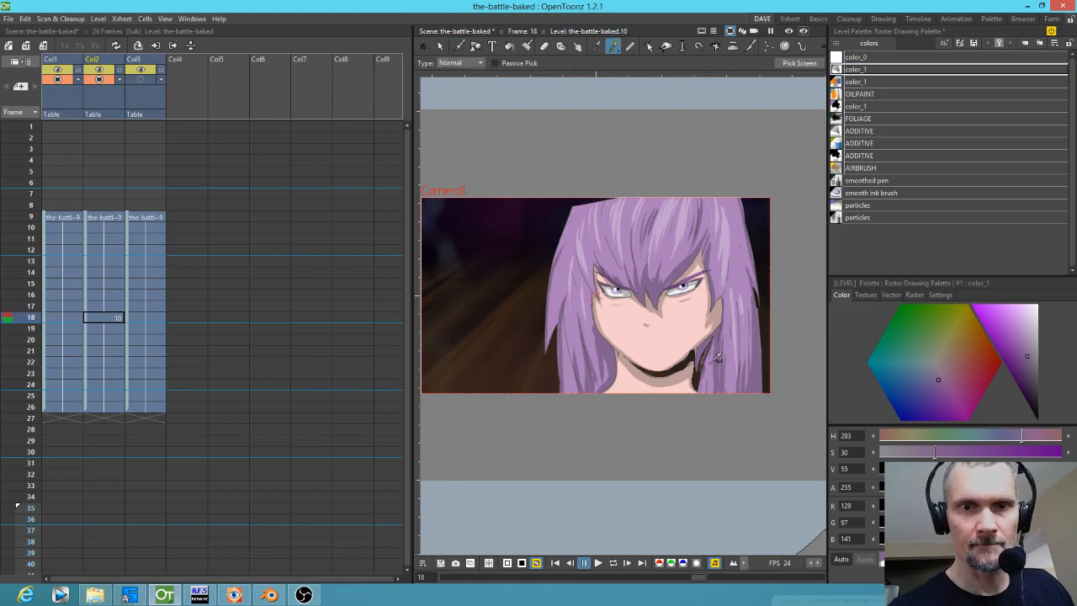
click(713, 363)
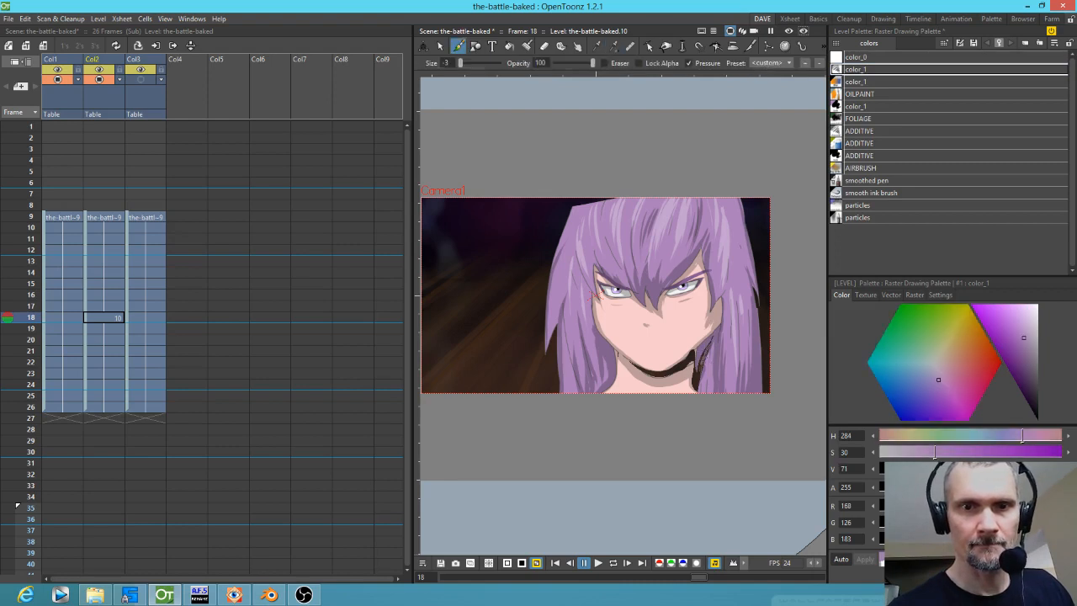
click(861, 82)
key(r)
click(715, 347)
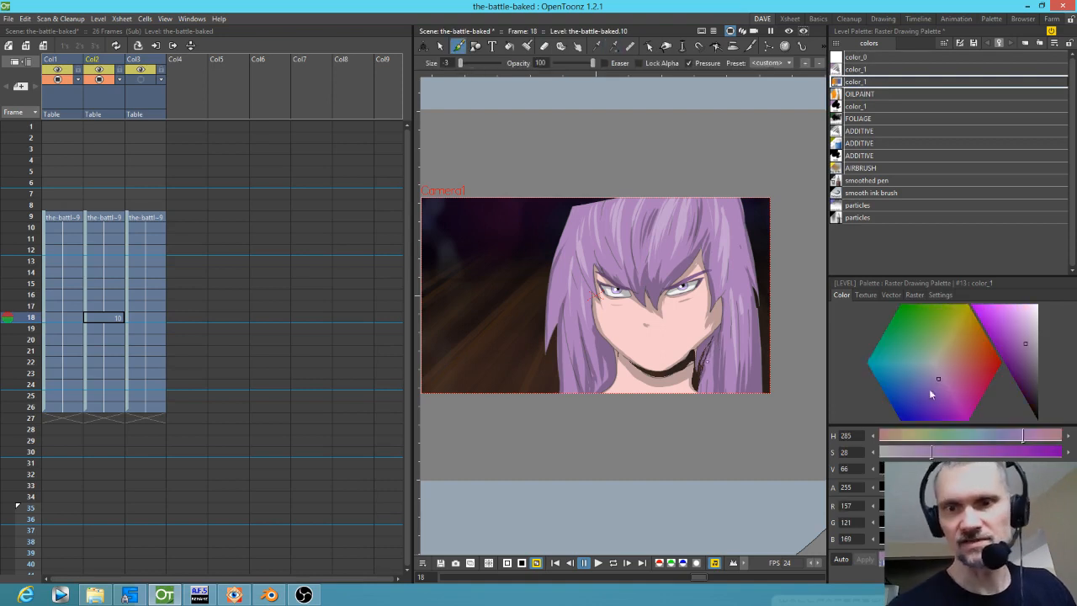
Step: Paint the gap between the neck and the right hair in sampled purples with the color_1 style below OILPAINT
click(875, 71)
click(864, 107)
key(r)
click(715, 360)
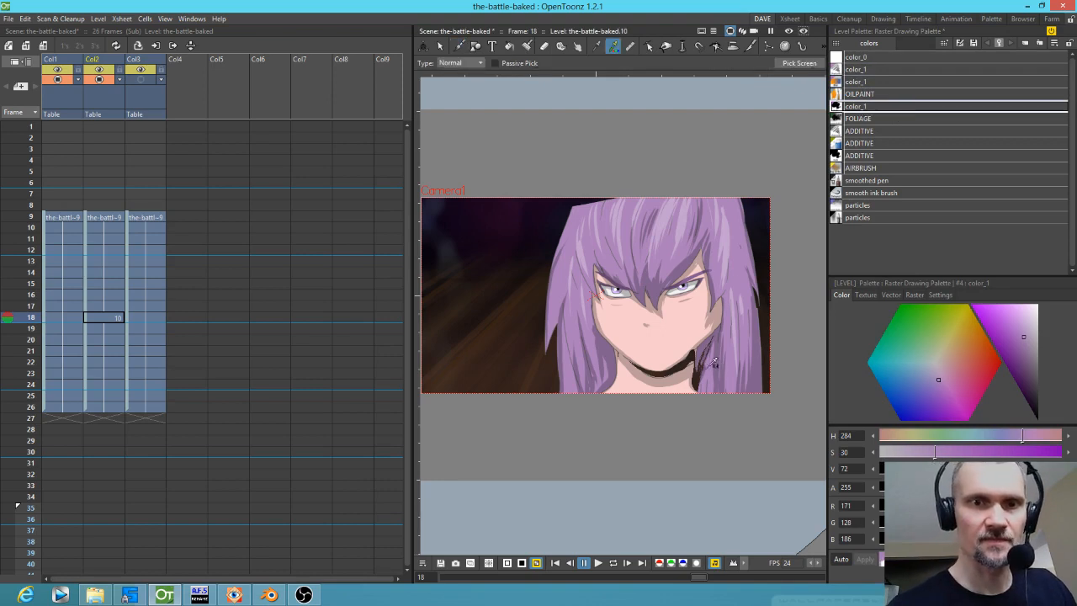
key(b)
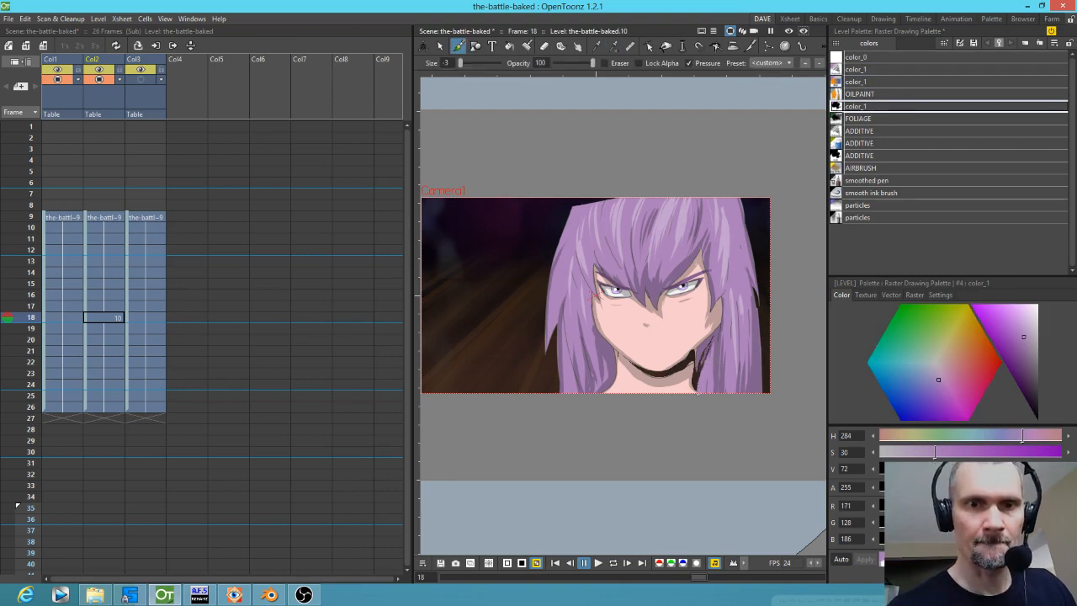
key(r)
click(711, 347)
key(b)
drag(705, 352, 695, 387)
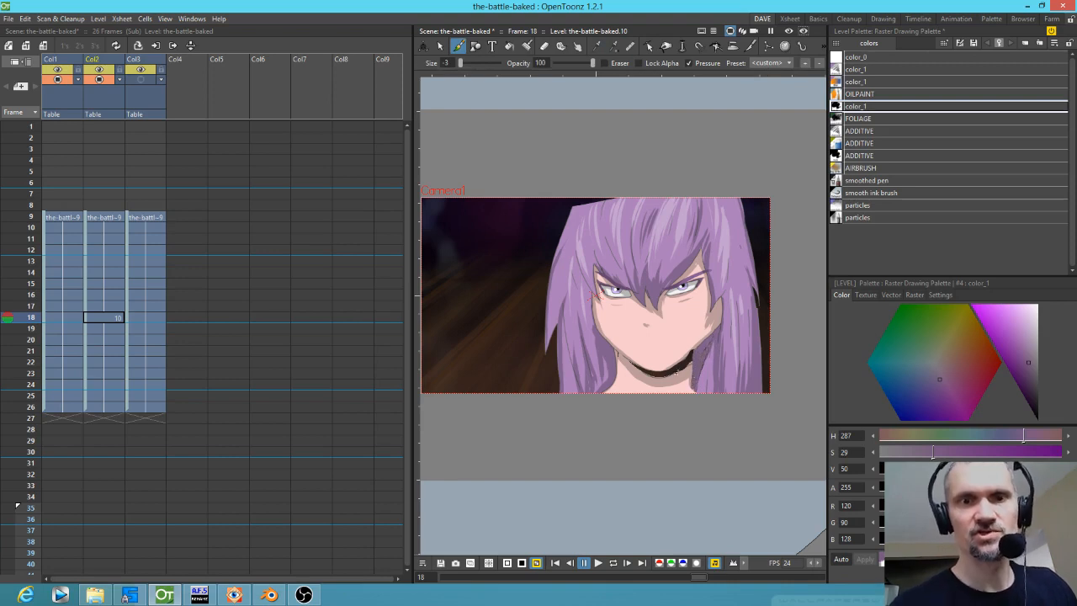
Step: Sample the shadowed skin tone of the neck and paint over the dark gap beneath the chin
key(r)
click(685, 367)
key(b)
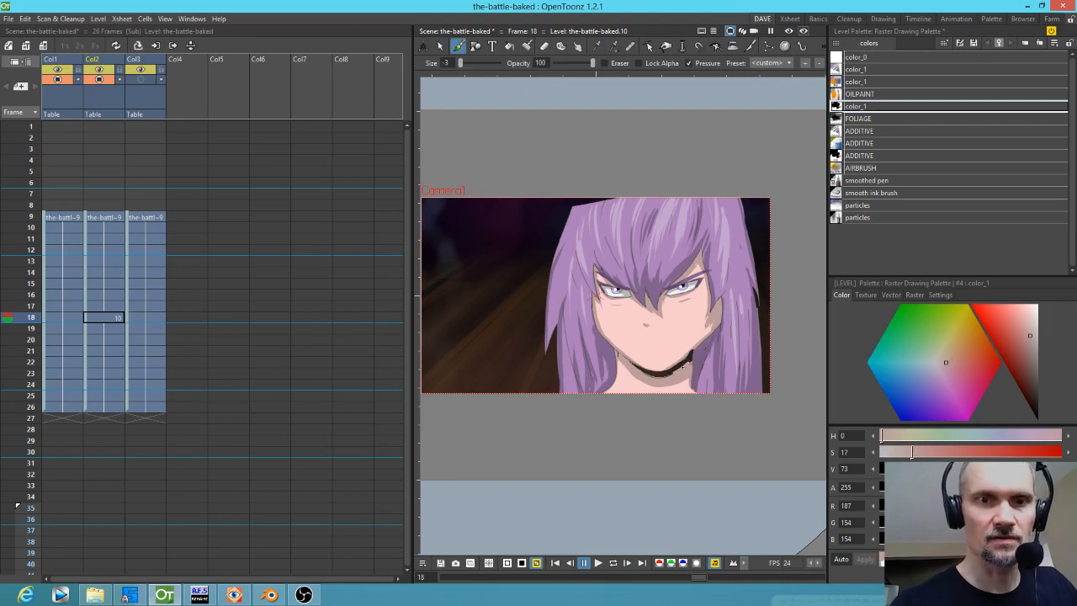
drag(685, 362, 678, 370)
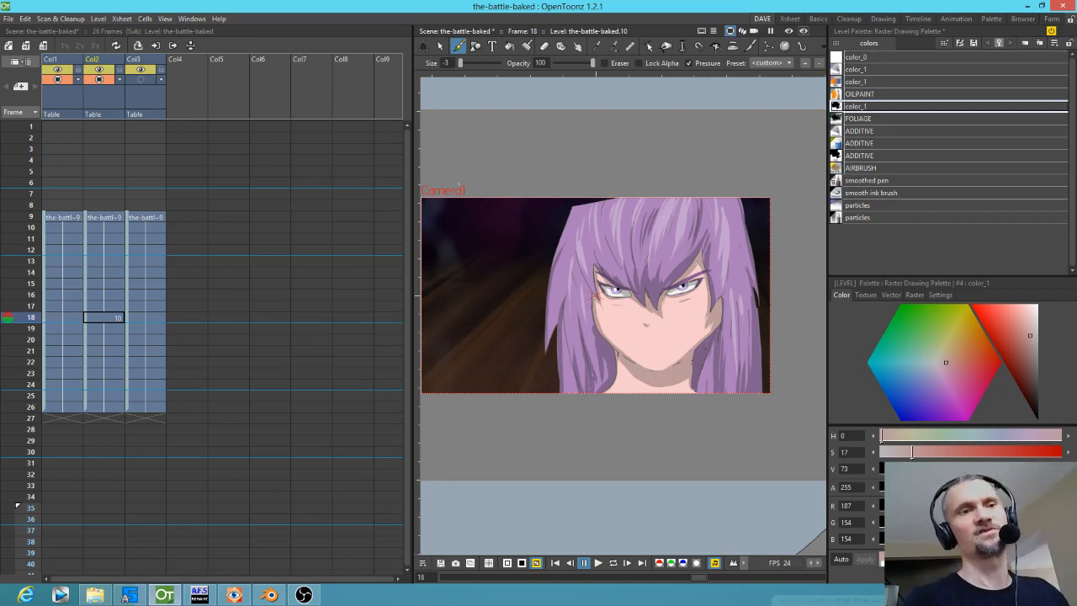
Step: Reselect Col2's frame 18 drawing, show the raster brush presets and set the first color_1 style's brush size to 0
click(186, 318)
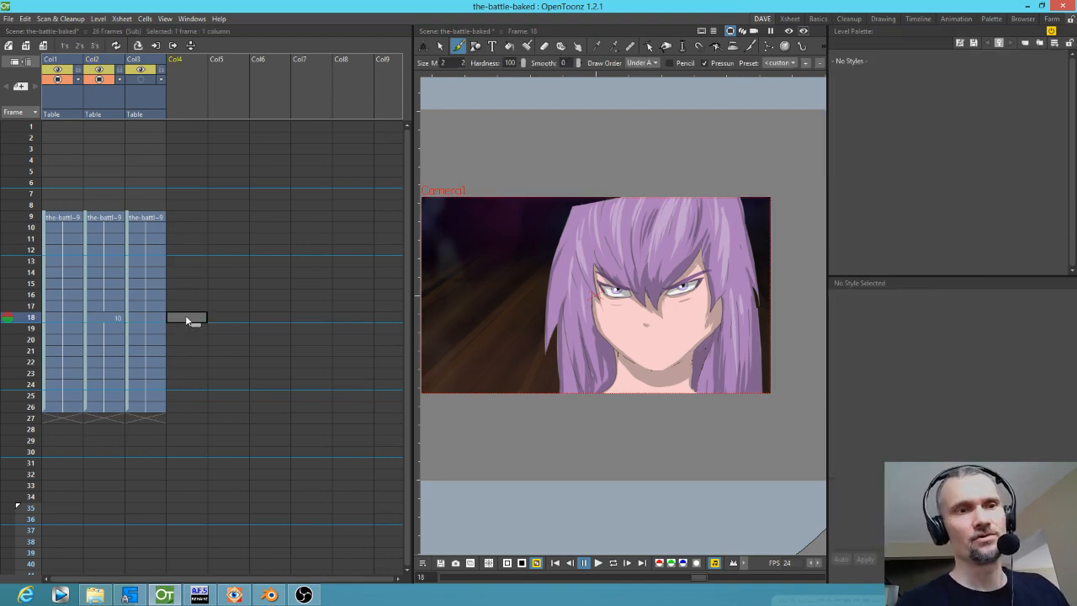
click(107, 318)
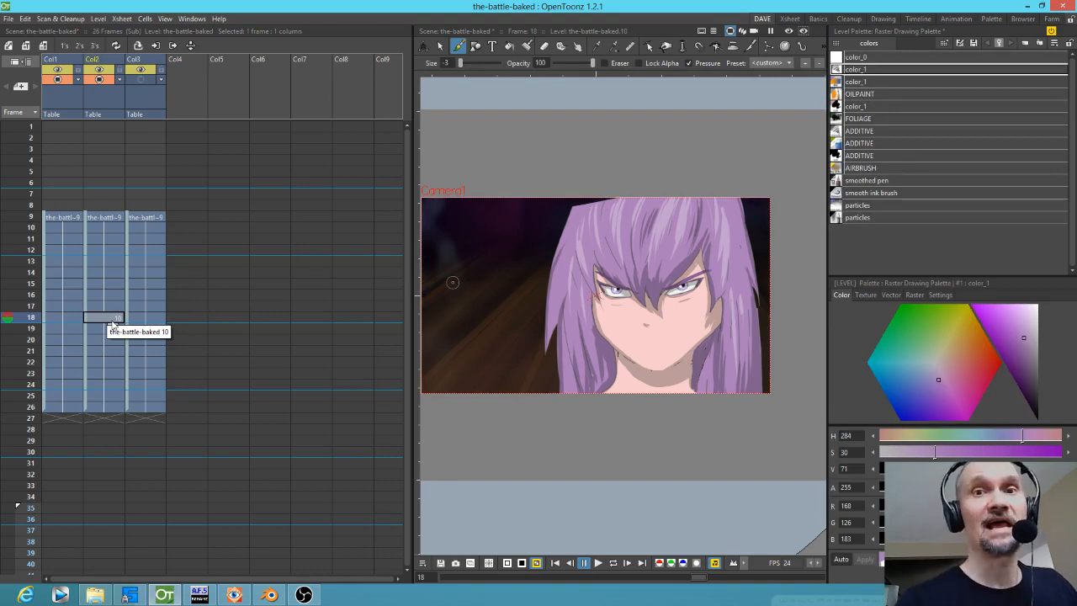
click(914, 295)
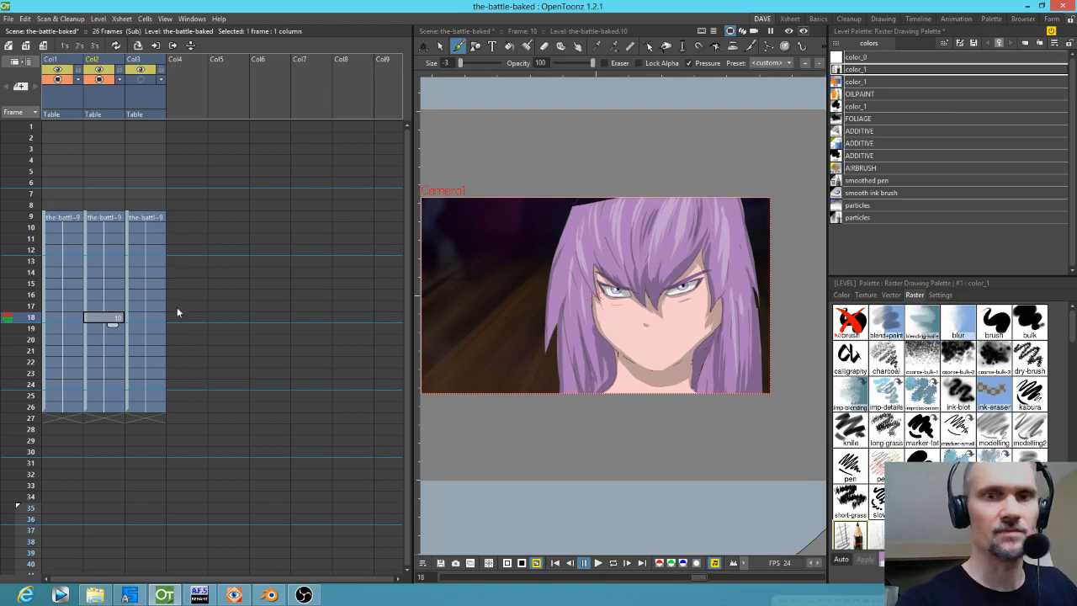
click(870, 71)
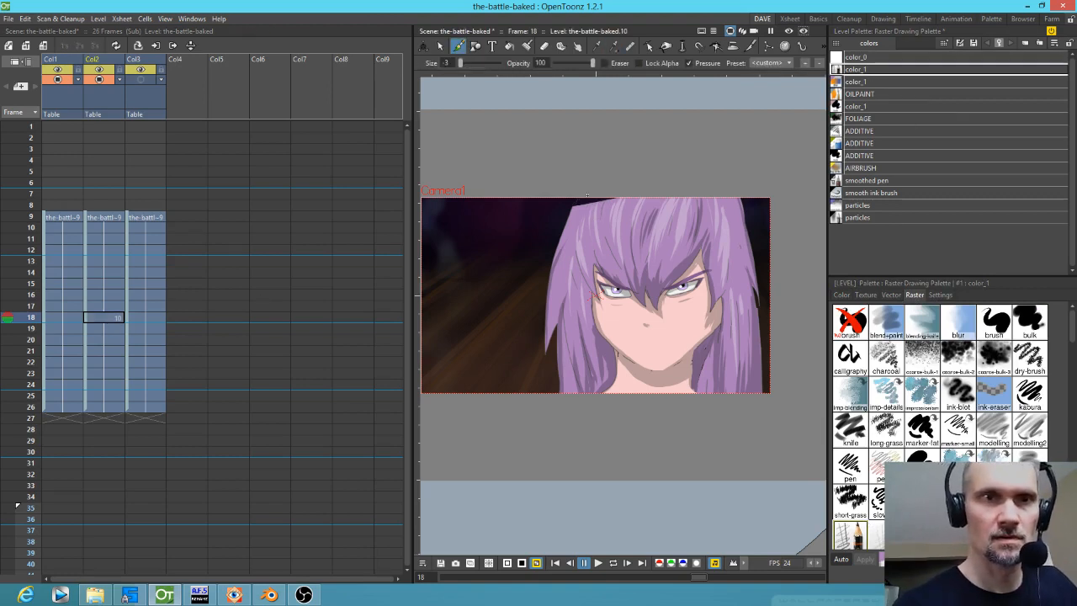
click(447, 63)
key(Return)
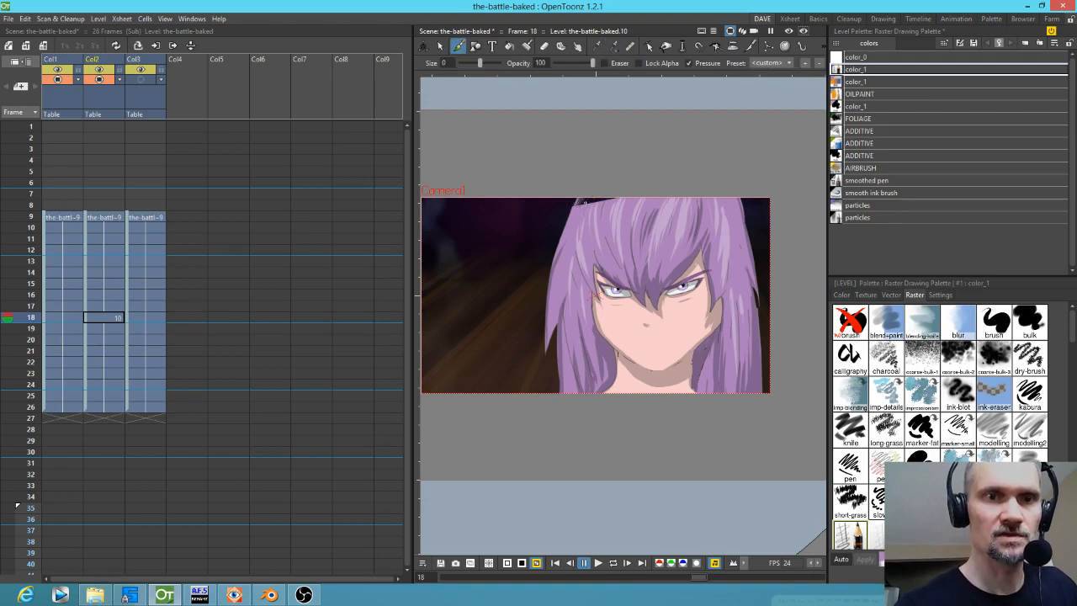
Step: Fill the missing hair corner at the head's upper left with purple strokes, using the color_1 style below OILPAINT
click(860, 108)
key(k)
drag(578, 210, 607, 193)
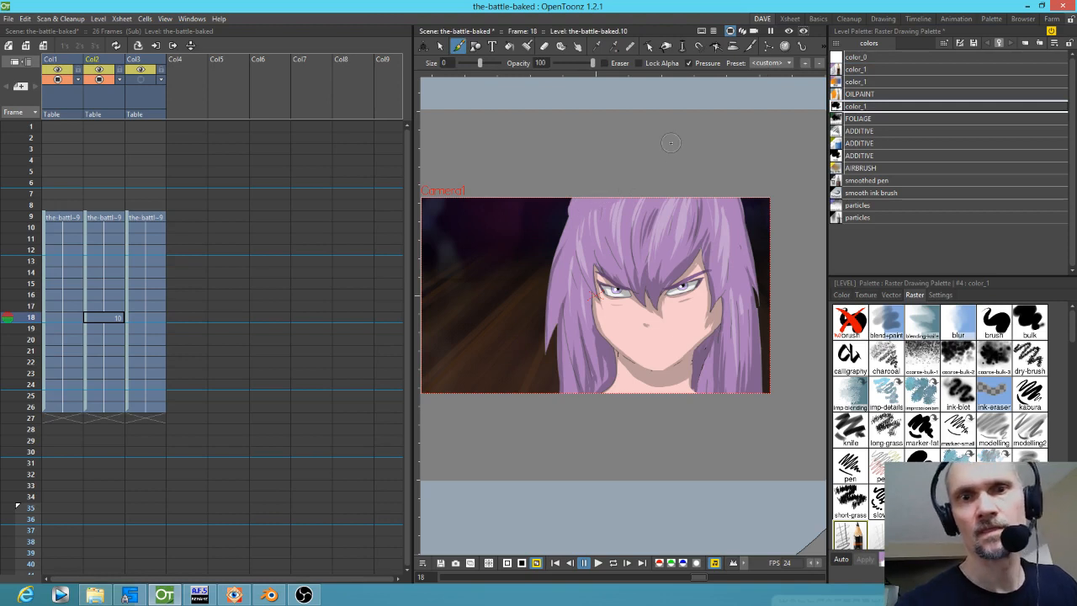
key(ctrl+z)
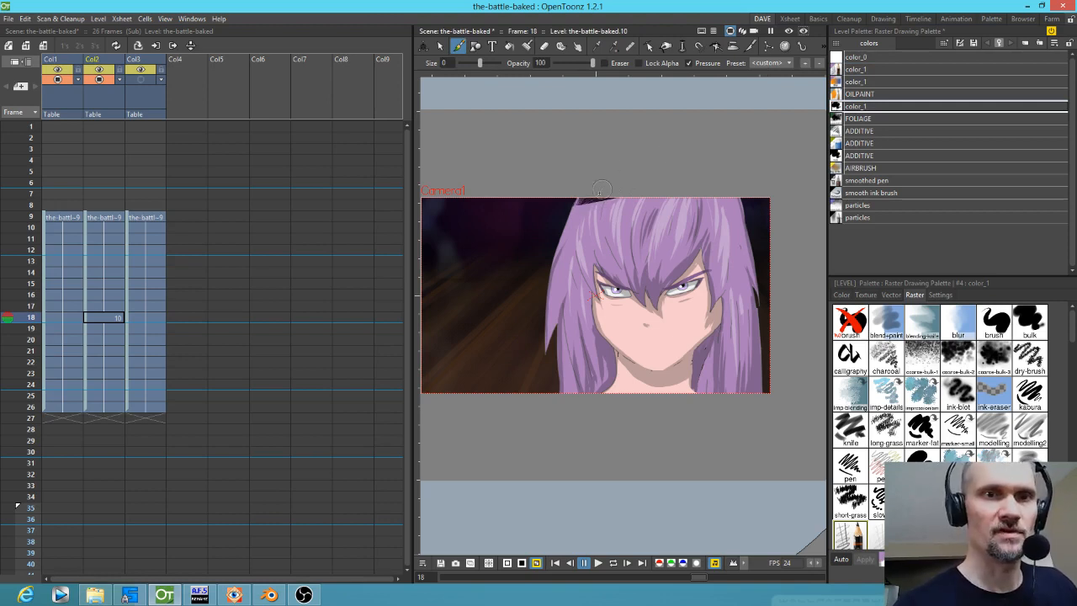
drag(592, 201, 585, 205)
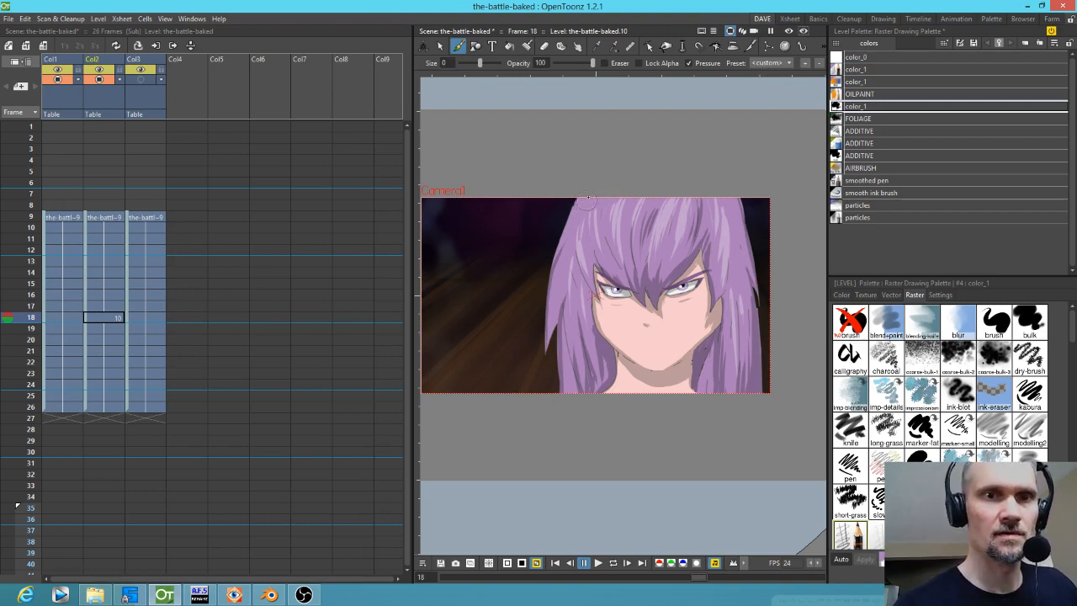
Step: Change the first color_1 style to a dark grey with RGB 63, 63, 63
click(866, 69)
click(841, 294)
drag(1033, 378, 1040, 395)
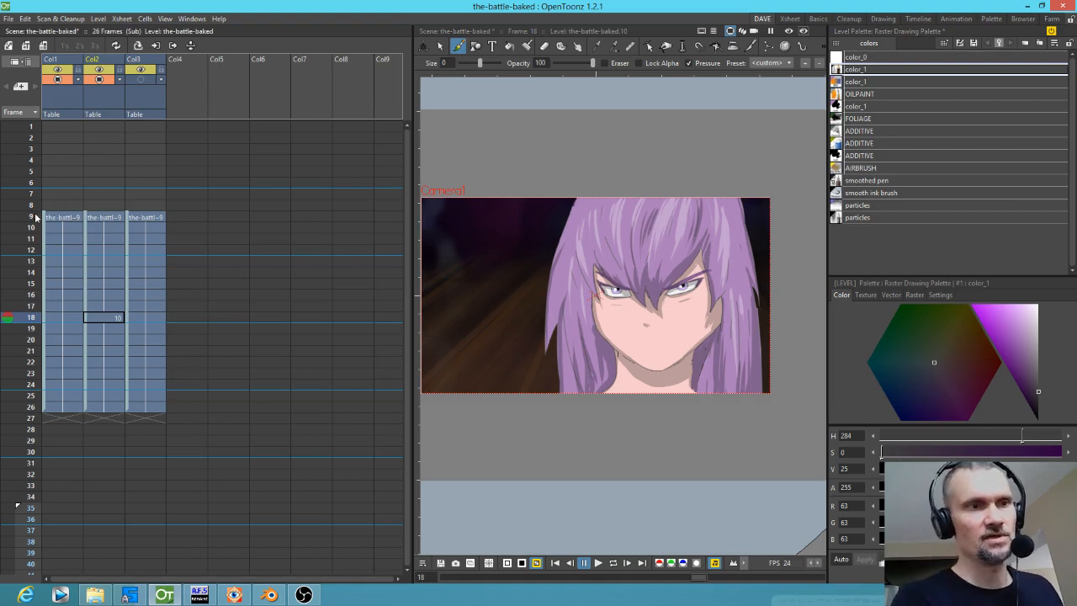
Step: Scrub between frames 9 and 18 to compare the two head poses, and return to the main Xsheet
click(23, 272)
mouse_move(22, 283)
mouse_down()
mouse_move(9, 337)
mouse_move(11, 250)
mouse_move(8, 350)
mouse_move(8, 271)
mouse_move(8, 339)
mouse_move(4, 286)
mouse_up()
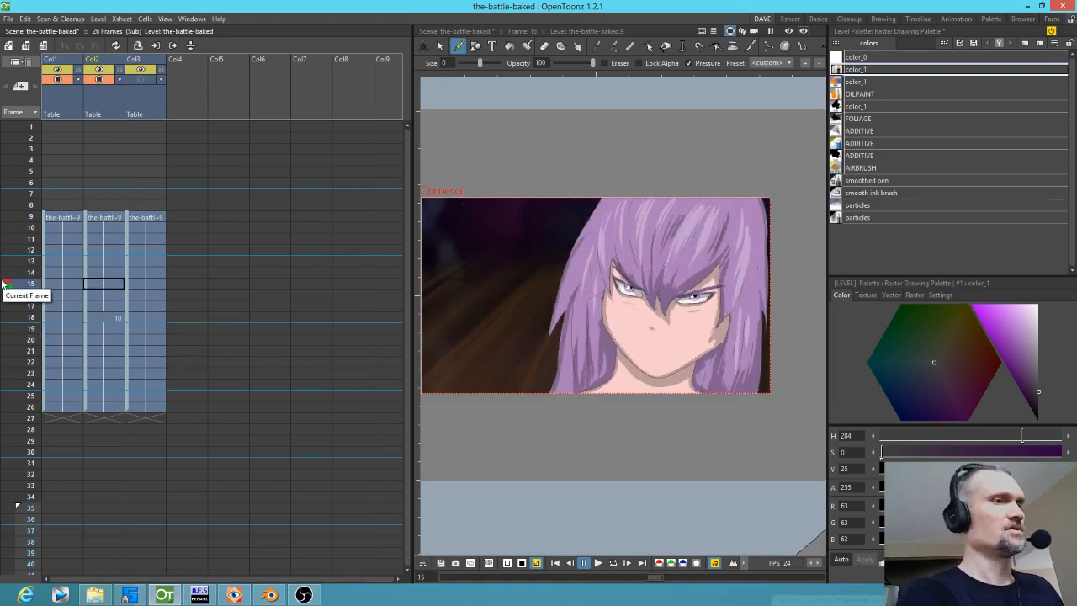
key(ctrl+Up)
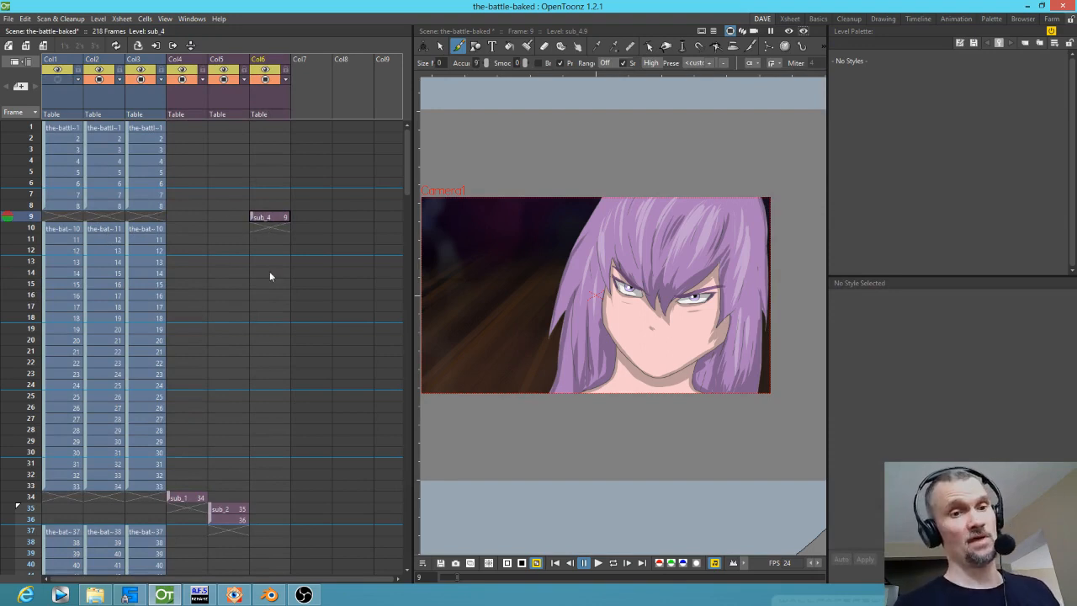
Step: Open the sub_1 sub-Xsheet at frame 34 and scrub through its frames to examine the mouth animation
scroll(294, 466, down, 5)
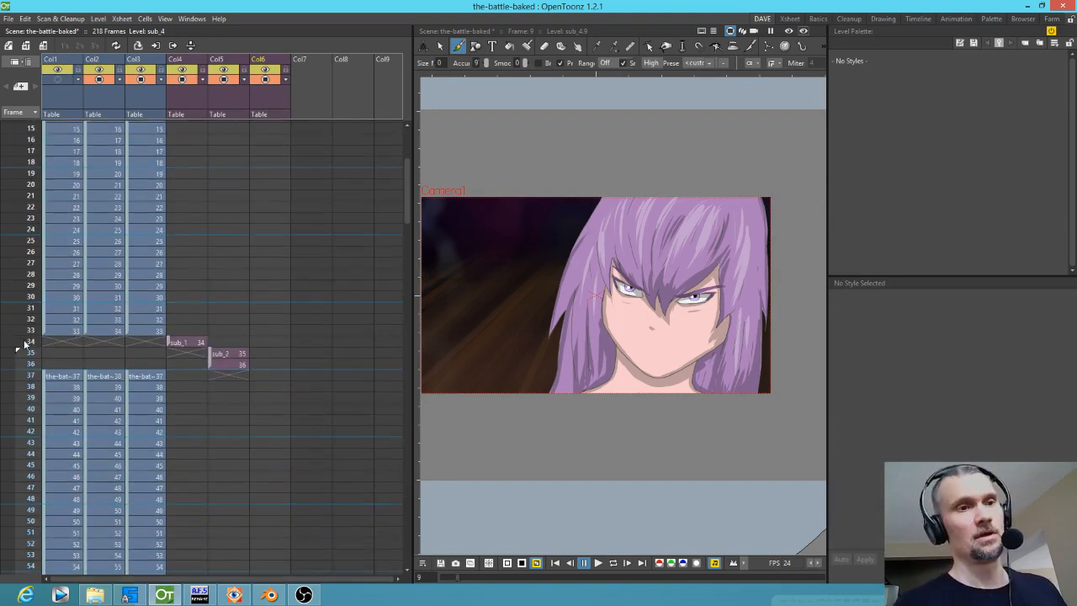
click(27, 341)
click(203, 343)
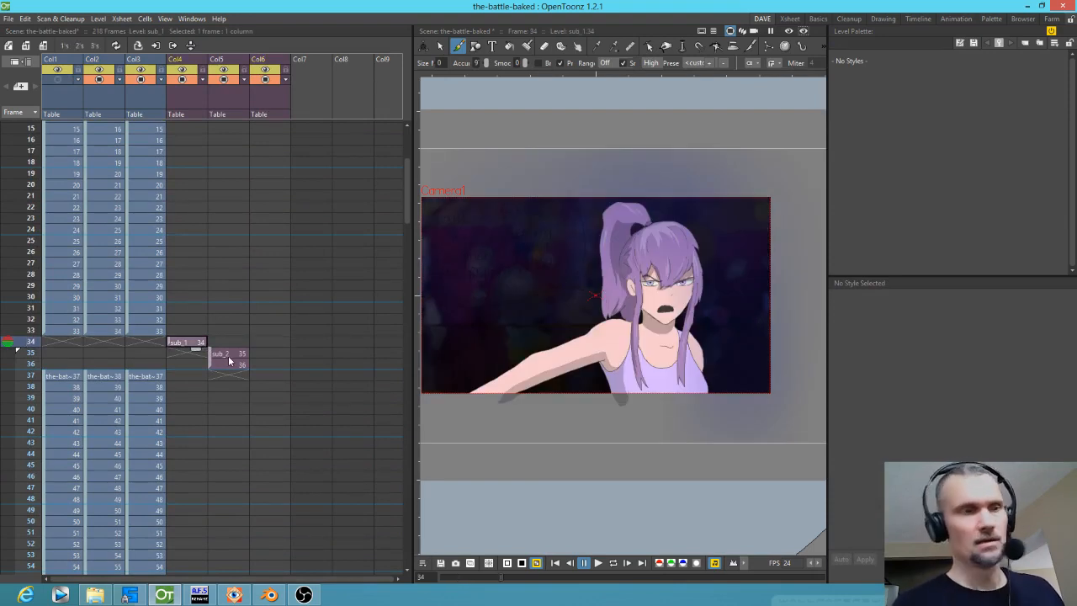
key(ctrl+Down)
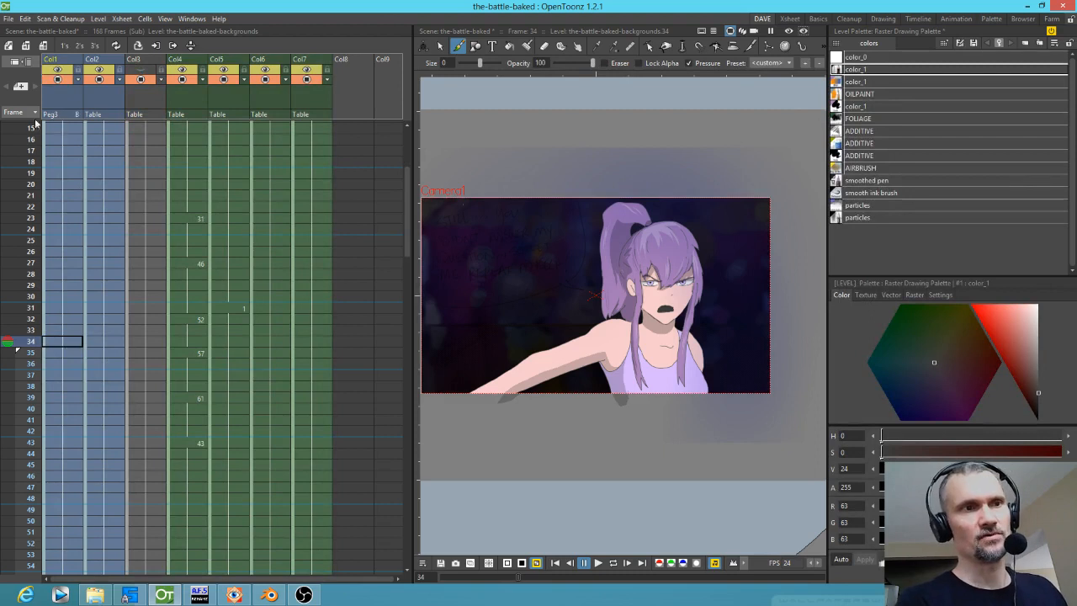
scroll(39, 139, up, 5)
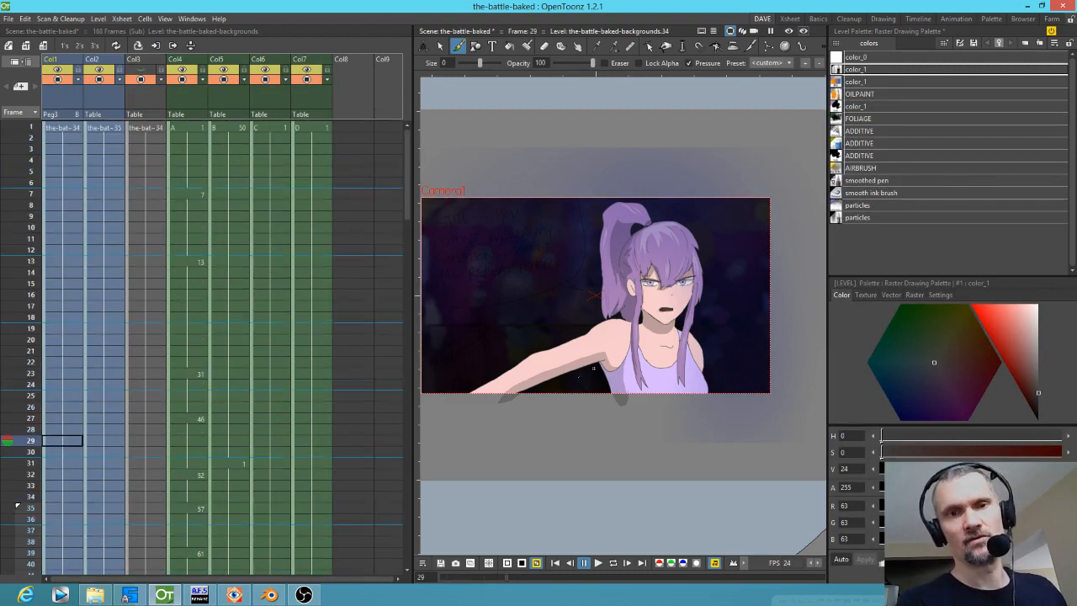
scroll(578, 377, up, 2)
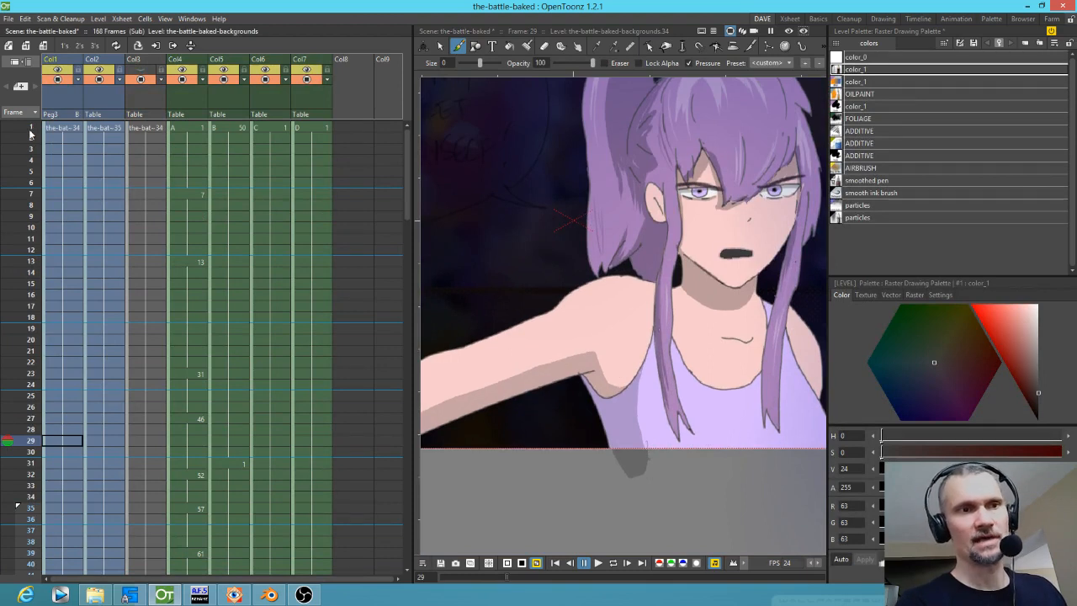
drag(17, 605, 33, 390)
Step: Open the sub_2 sub-Xsheet at frame 35, show its Col1 background in the viewer and scrub through the shot
key(ctrl+Up)
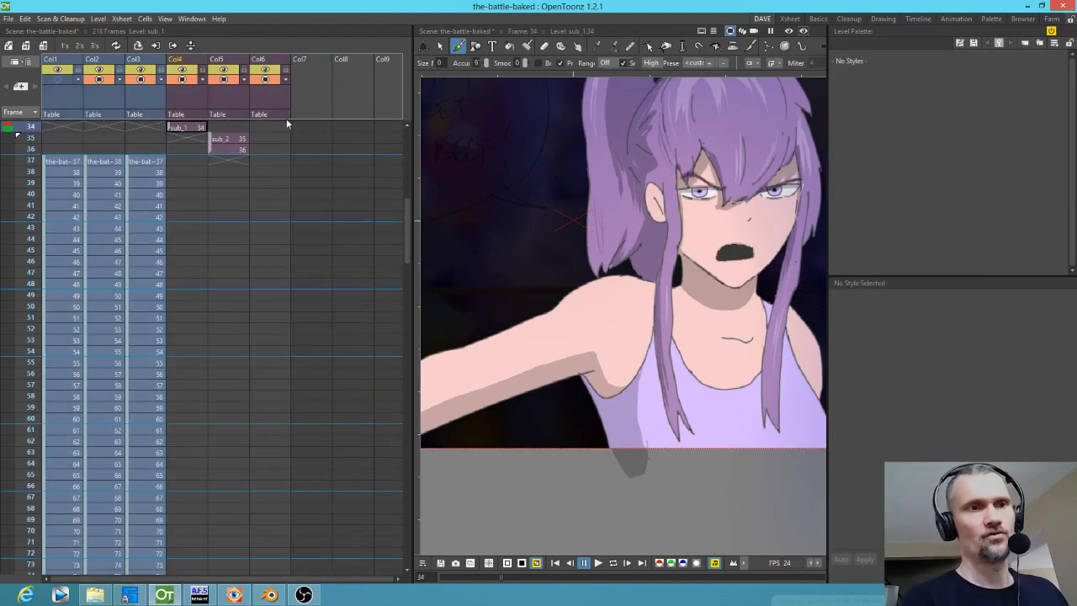
click(237, 138)
key(ctrl+Down)
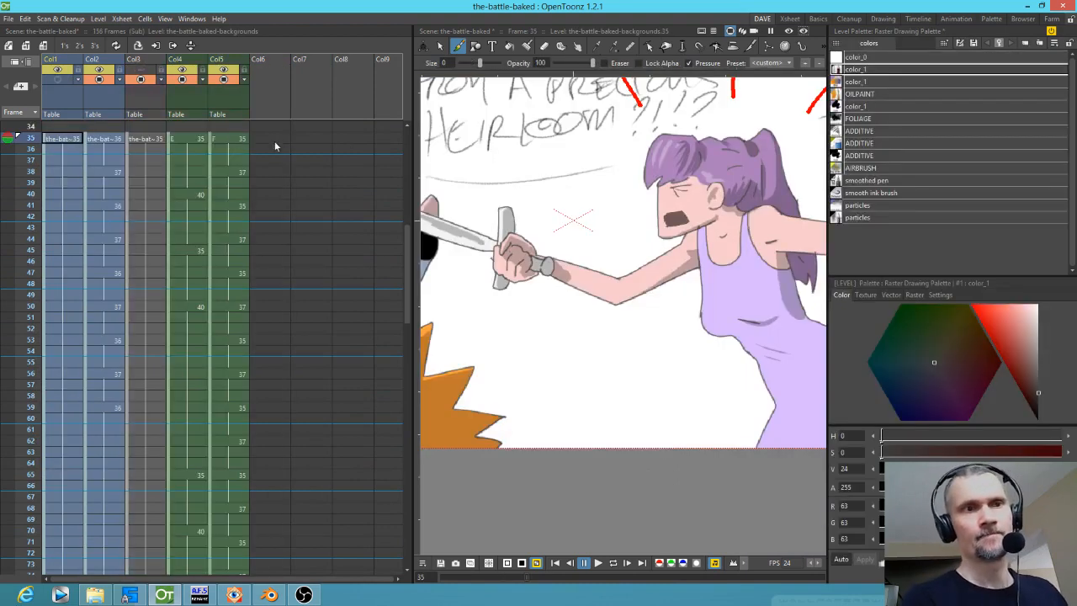
click(58, 80)
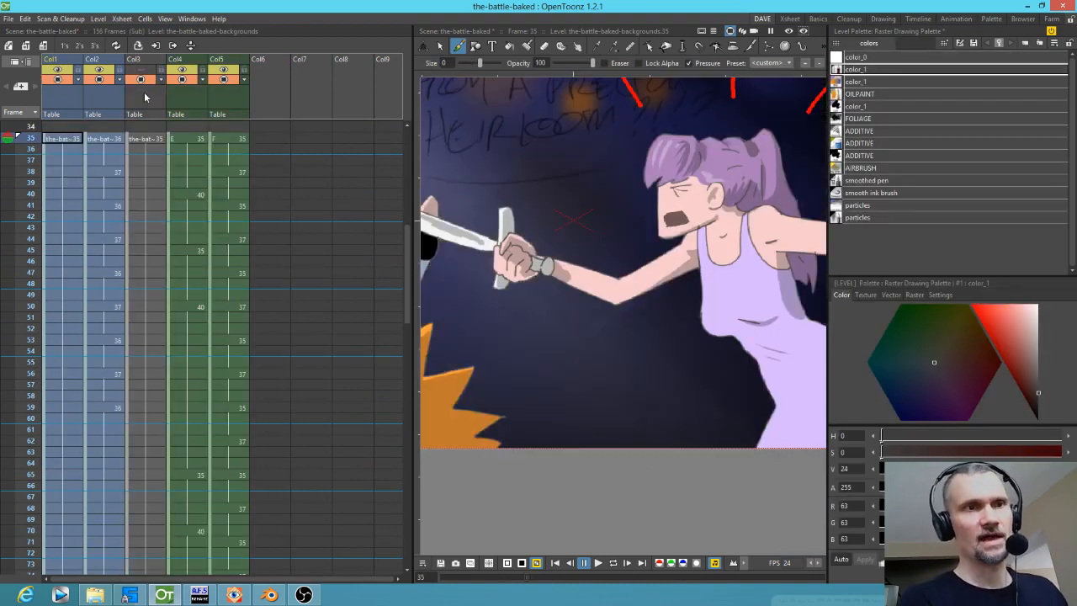
scroll(644, 250, down, 6)
mouse_move(17, 139)
mouse_down()
mouse_move(17, 494)
mouse_move(17, 396)
mouse_move(3, 580)
mouse_move(30, 280)
mouse_up()
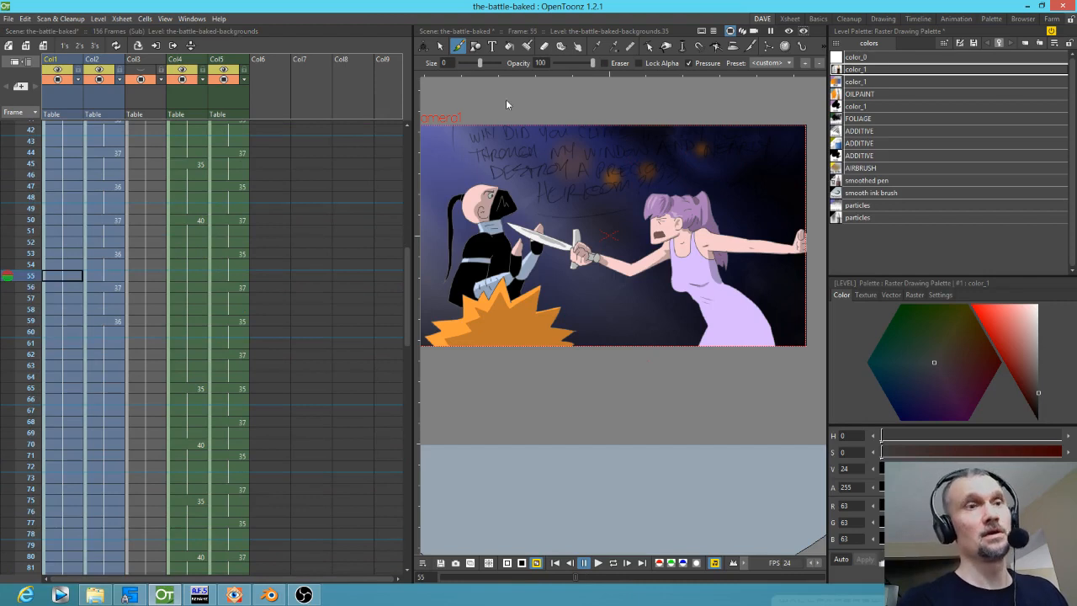
Step: Switch to Blender, play the video edit from frame 2753 through the final shots, and park the playhead at frame 3414
click(274, 594)
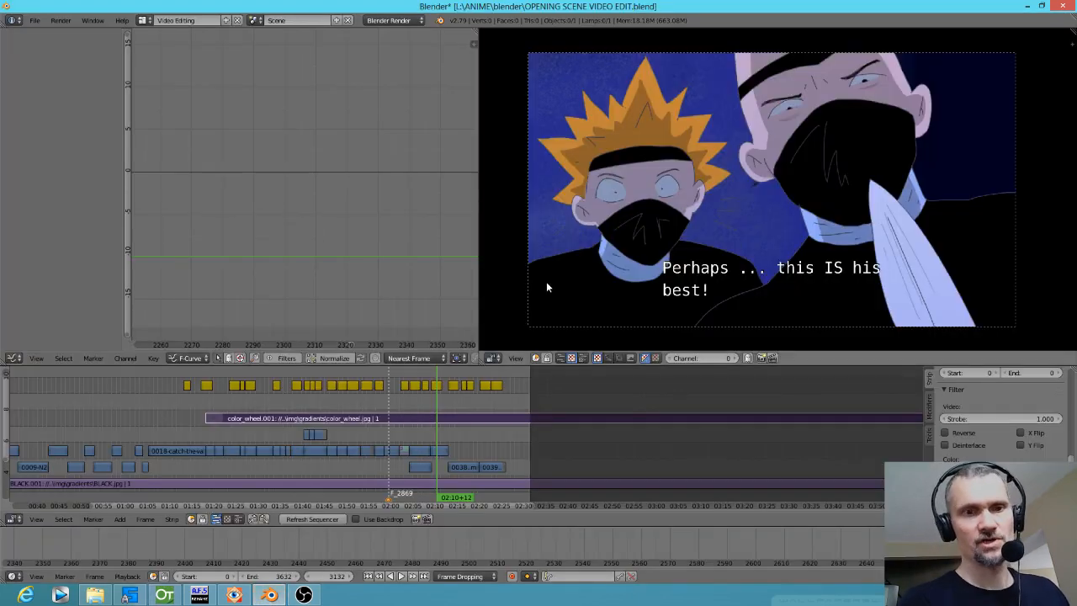
click(402, 441)
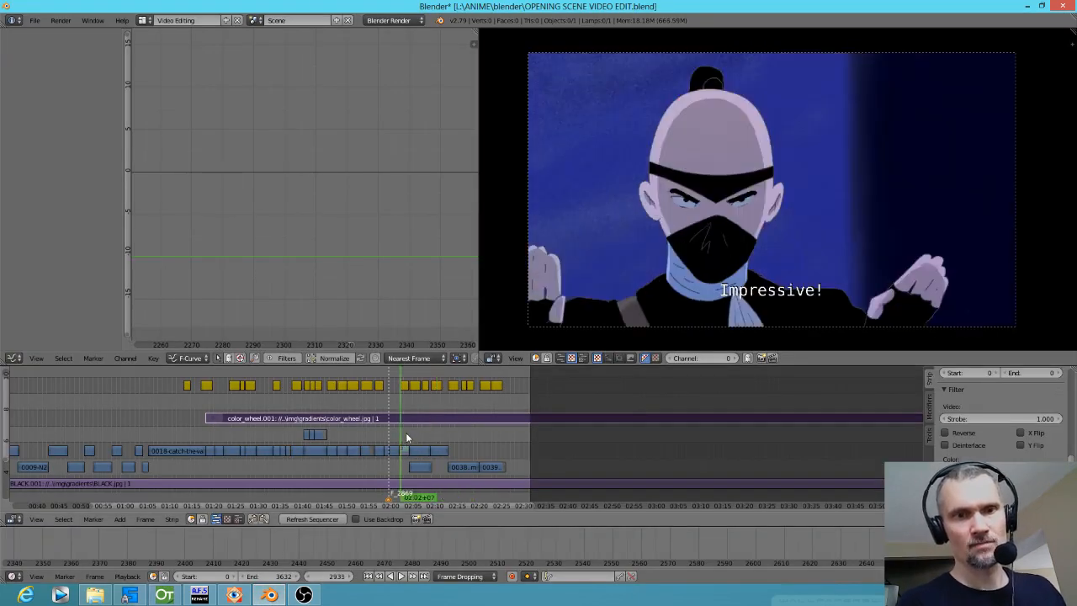
click(368, 436)
scroll(799, 173, up, 1)
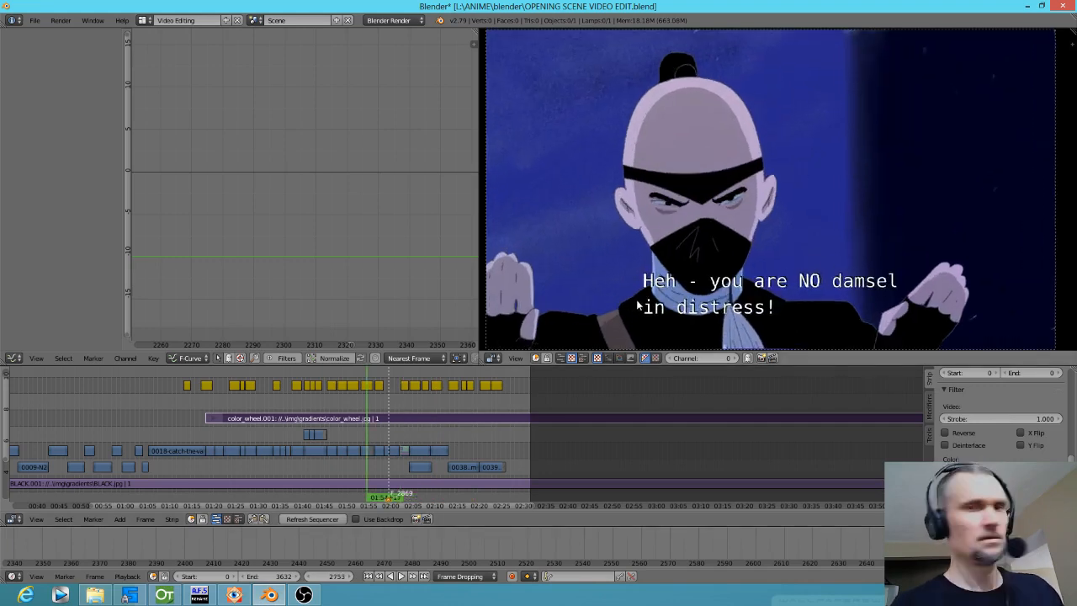
key(alt+a)
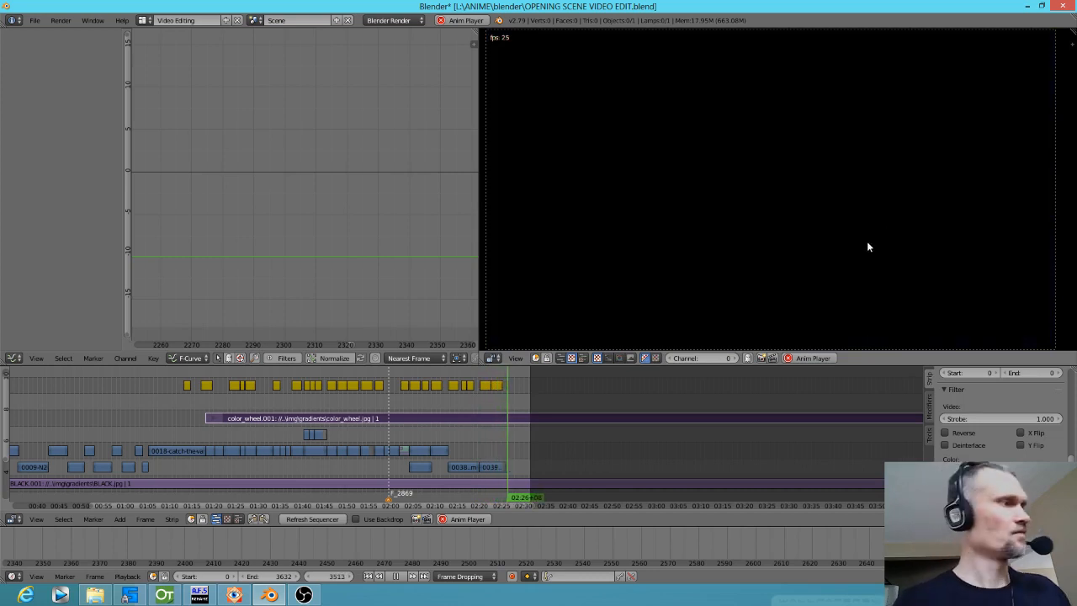
key(alt+a)
drag(489, 442, 488, 425)
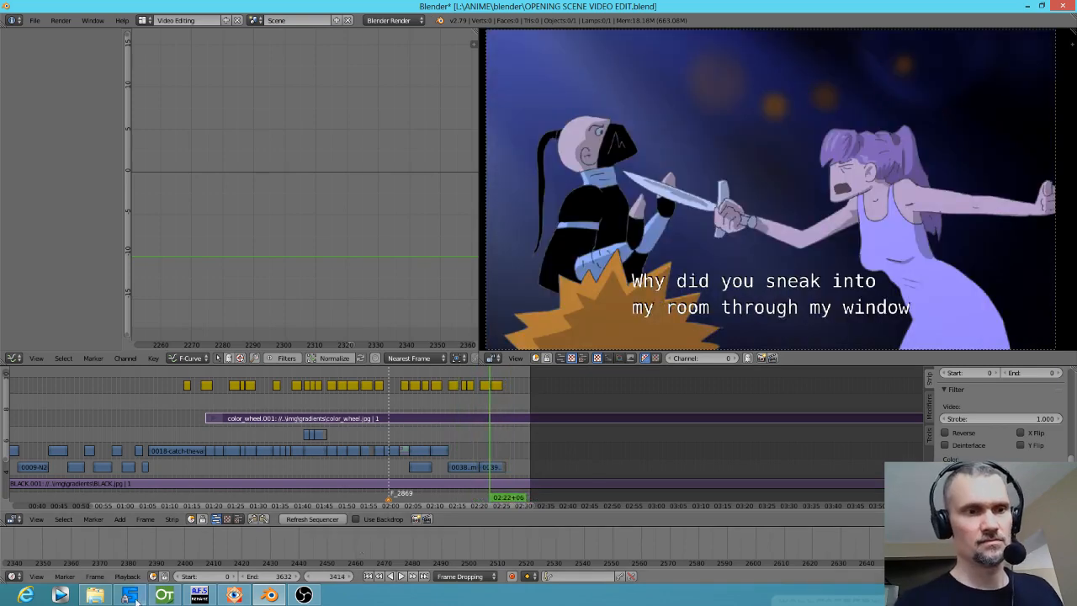
Step: Return to OpenToonz's main Xsheet, select the Col1 drawing at frame 37 and show the Col1 background in the viewer
click(164, 595)
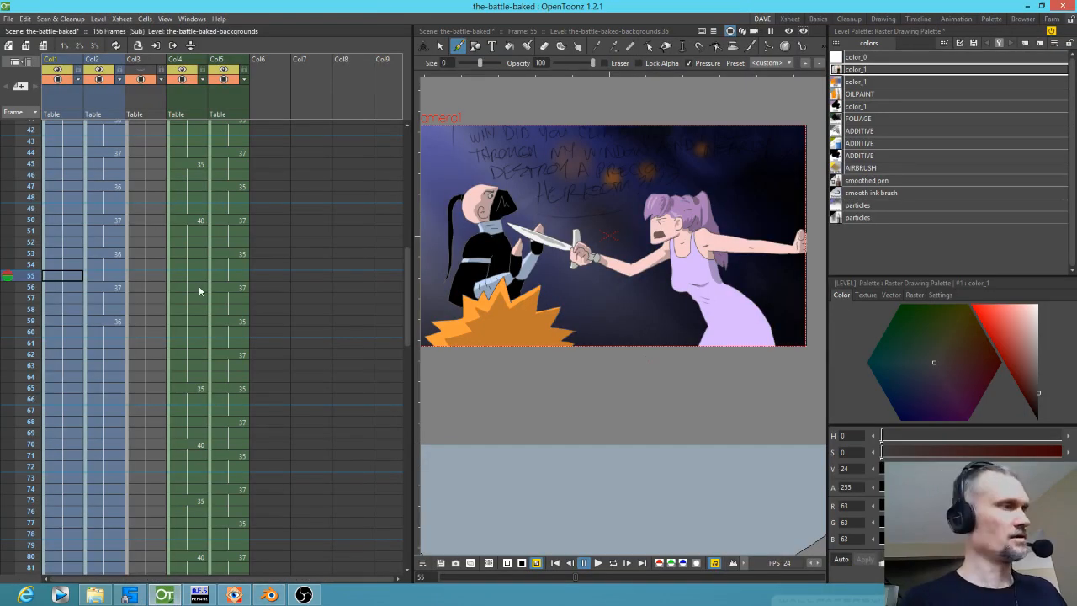
key(ctrl+Up)
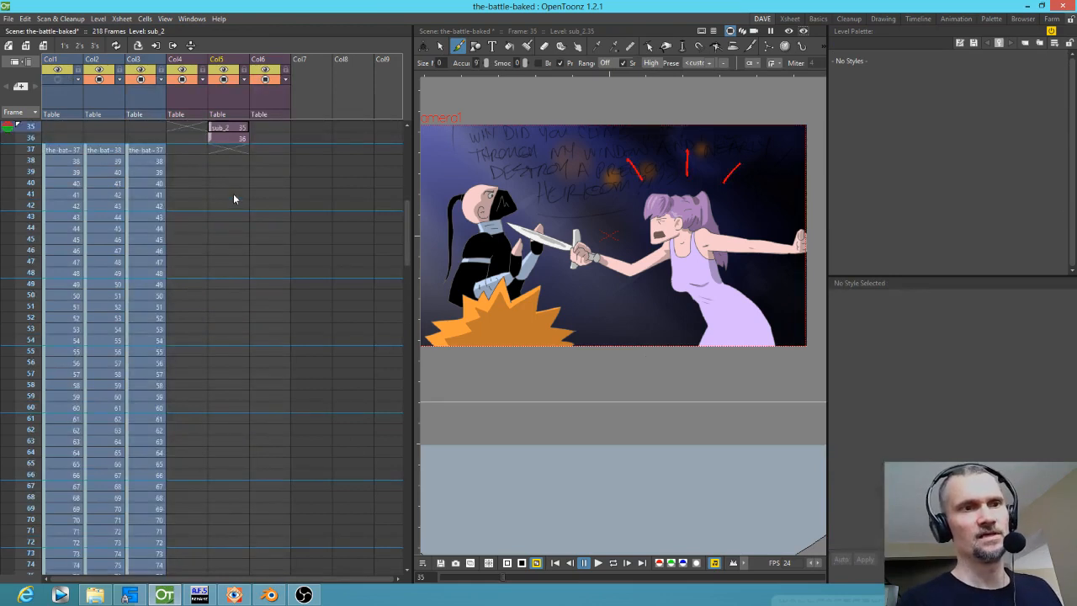
scroll(233, 202, up, 4)
click(66, 419)
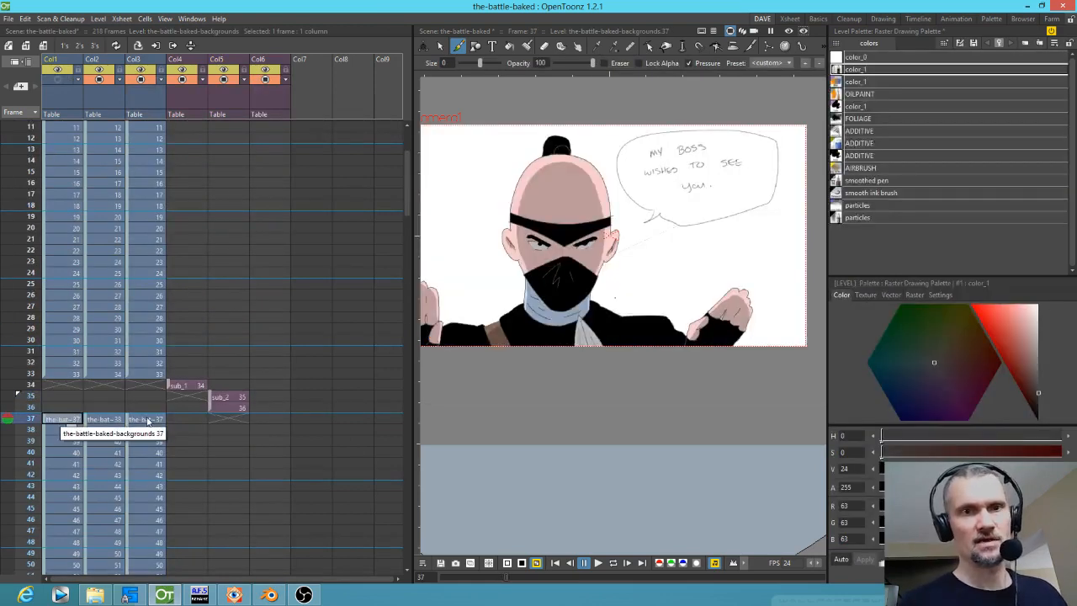
mouse_move(25, 421)
mouse_down()
mouse_move(29, 431)
mouse_move(29, 421)
mouse_up()
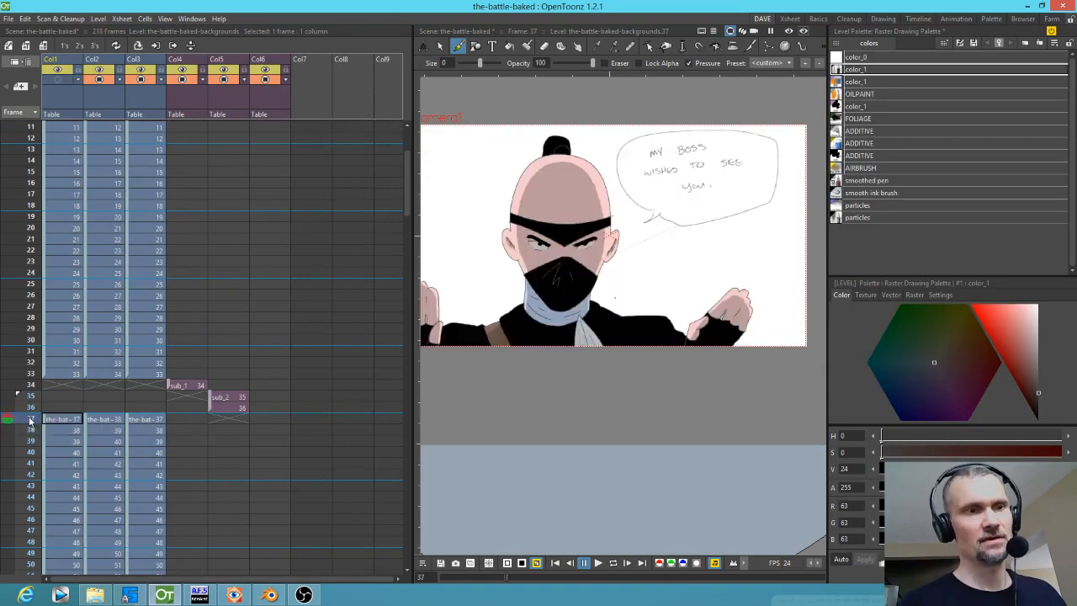
click(58, 80)
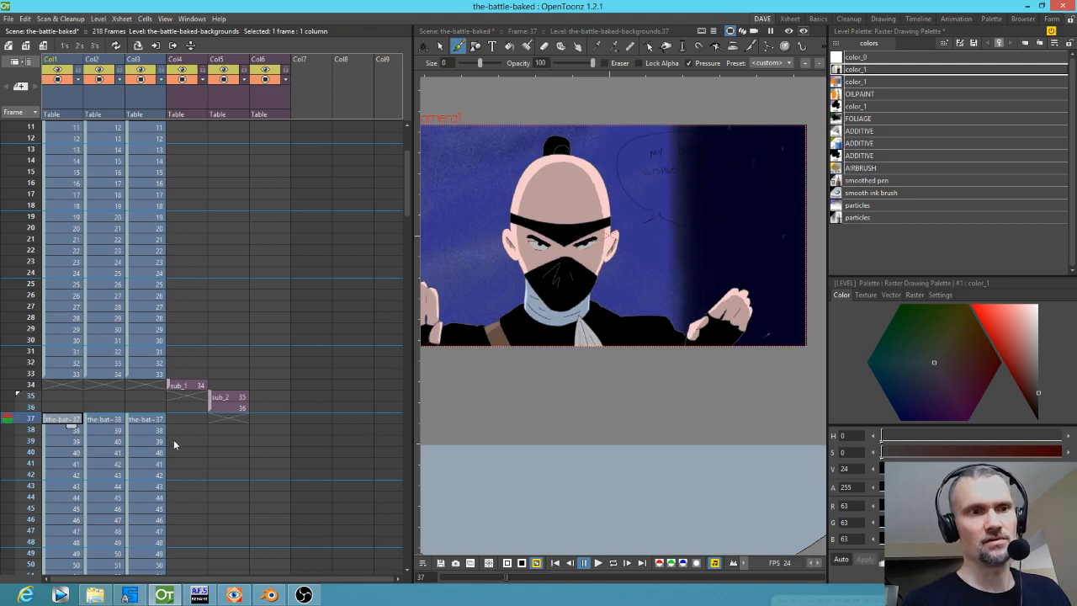
Step: Render a preview of frame 37 alone to examine the shot, and close the preview
right_click(29, 418)
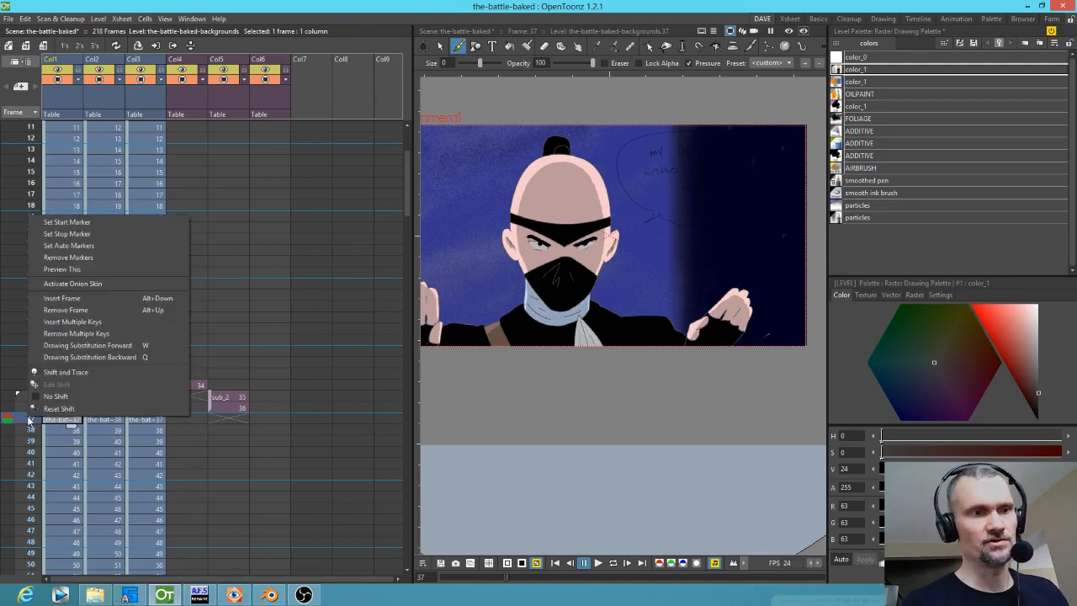
click(73, 270)
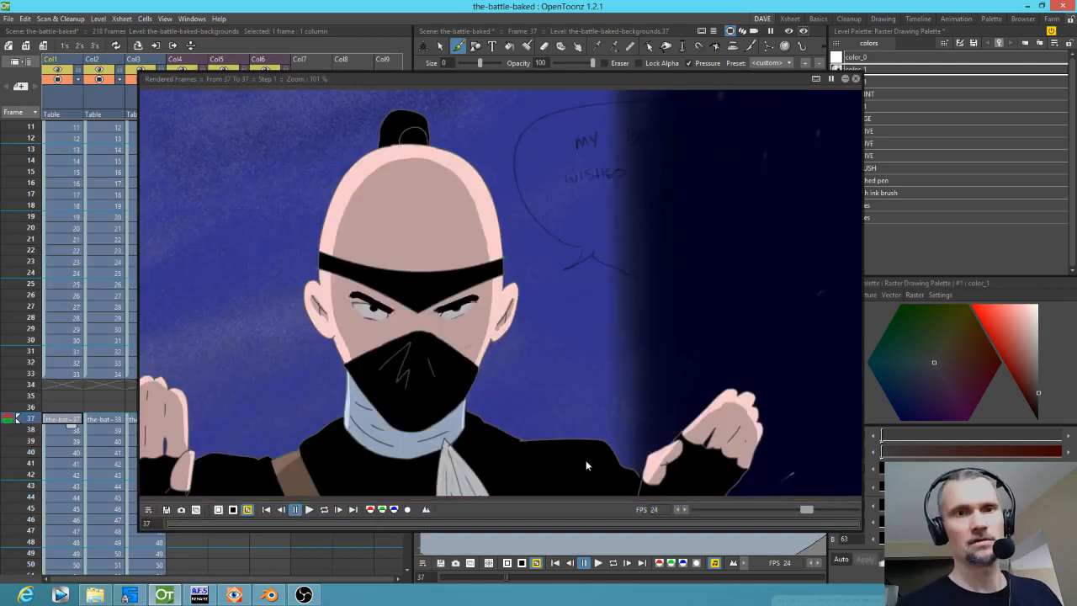
click(855, 78)
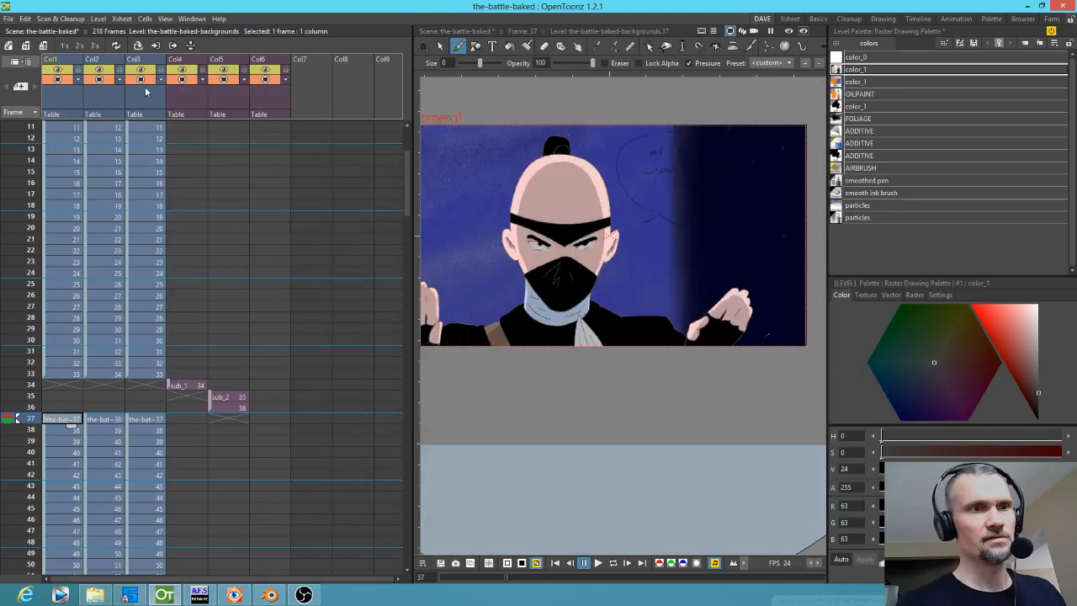
Step: Exclude the Col3 dialogue layer from rendering and preview frame 37 again
click(141, 79)
click(141, 79)
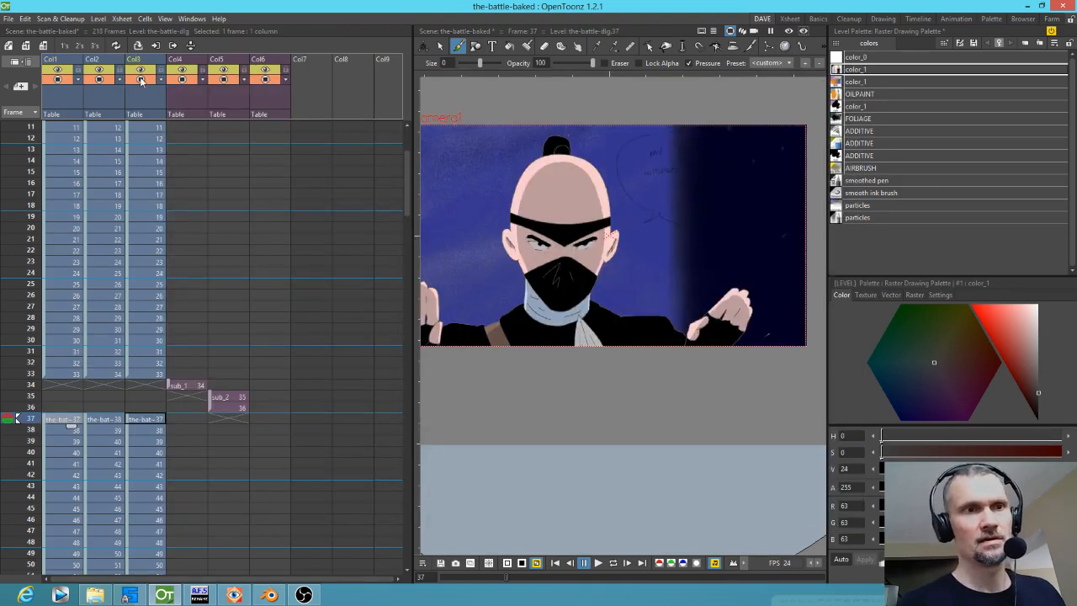
click(141, 70)
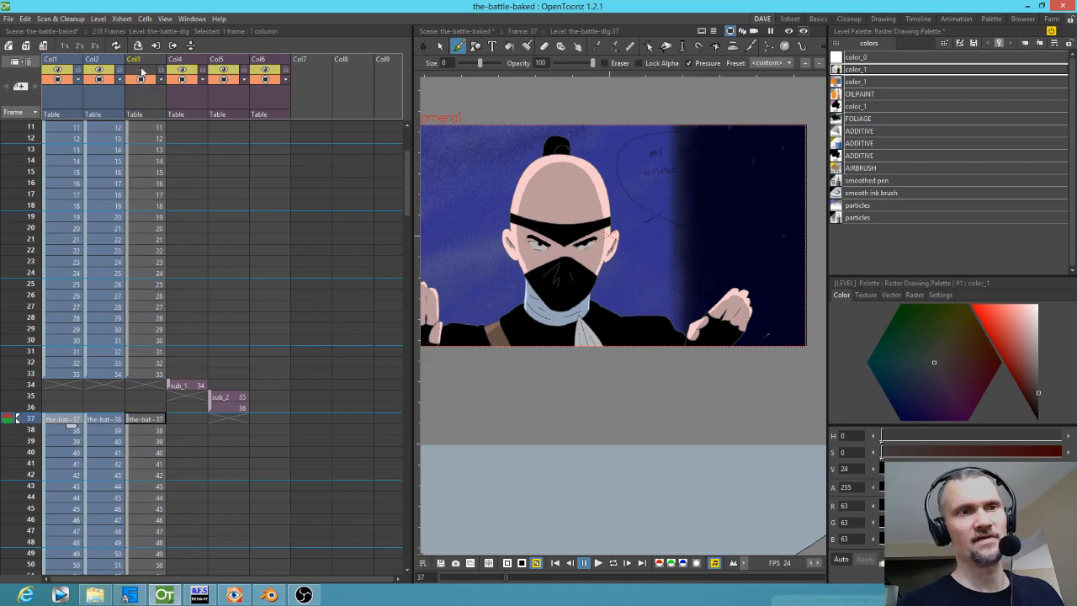
key(ctrl+r)
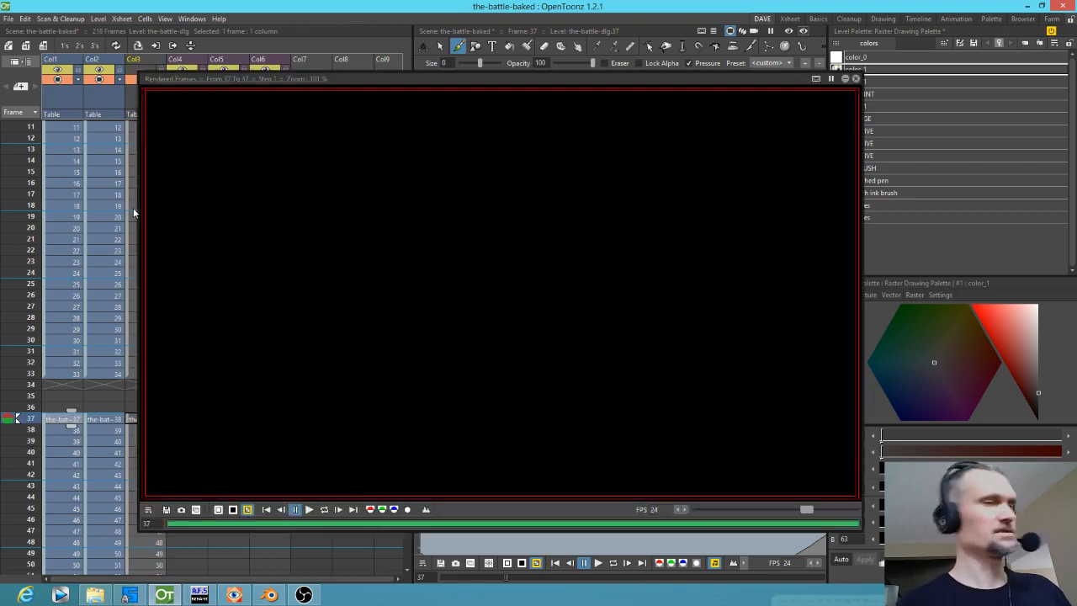
Step: Save the previewed frame as 0040.tif in the L:\ANIME\render folder
click(165, 509)
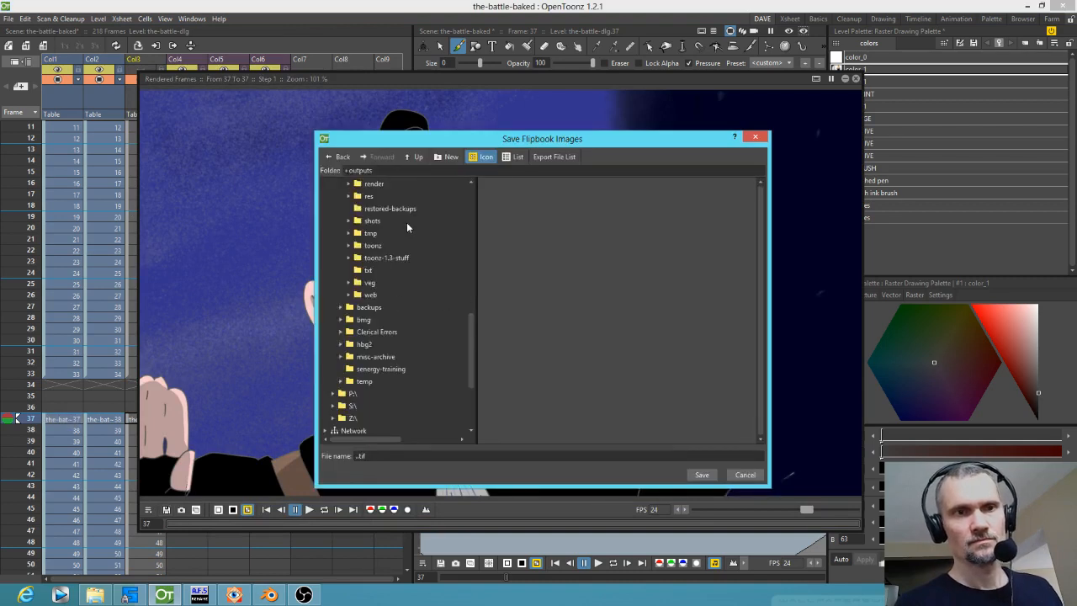
click(373, 184)
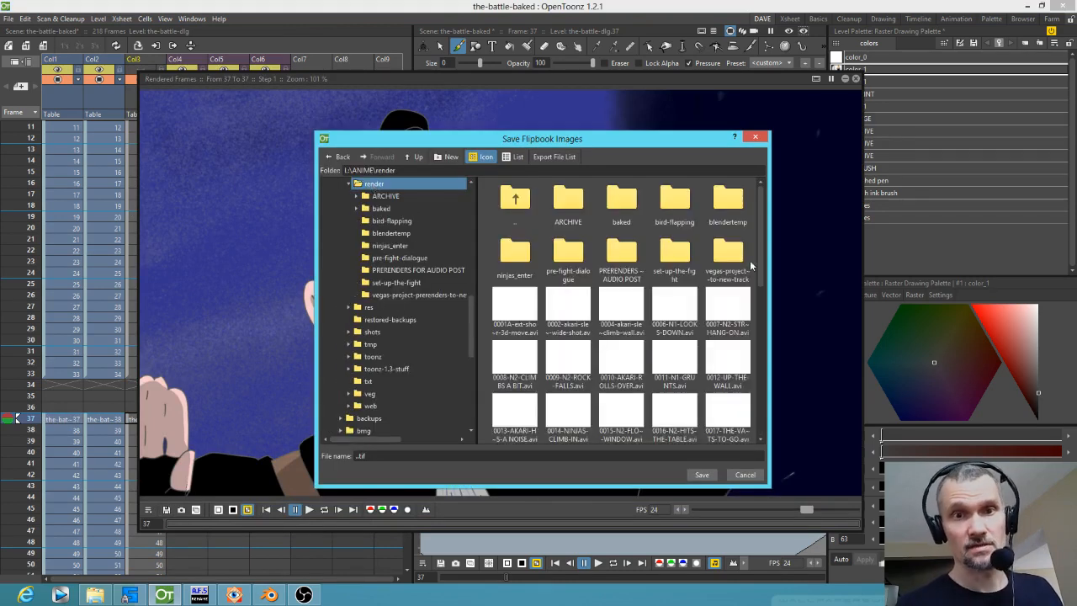
drag(760, 233, 768, 404)
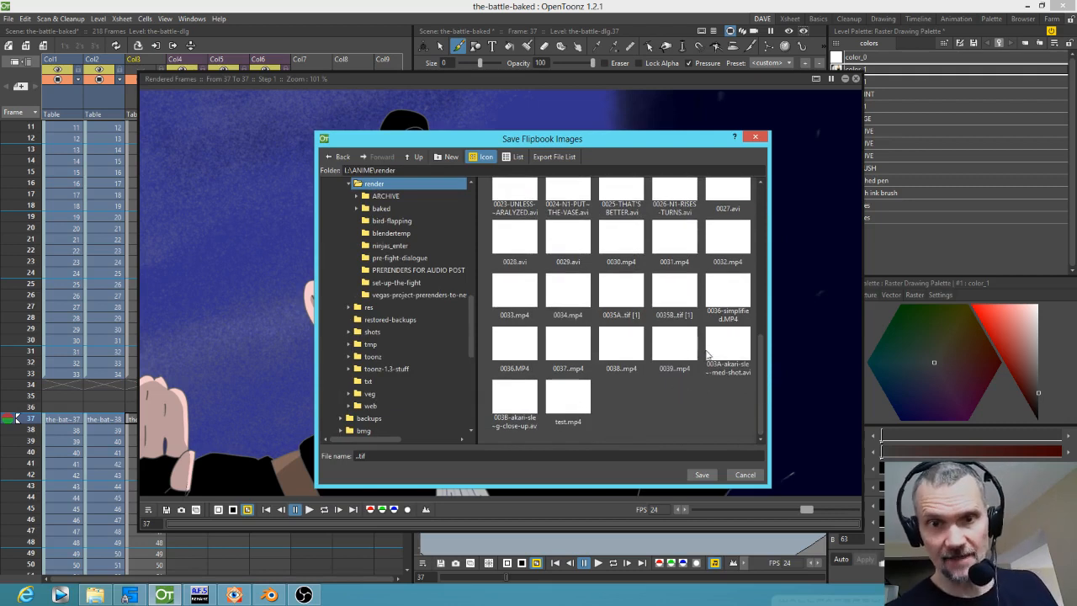
click(394, 456)
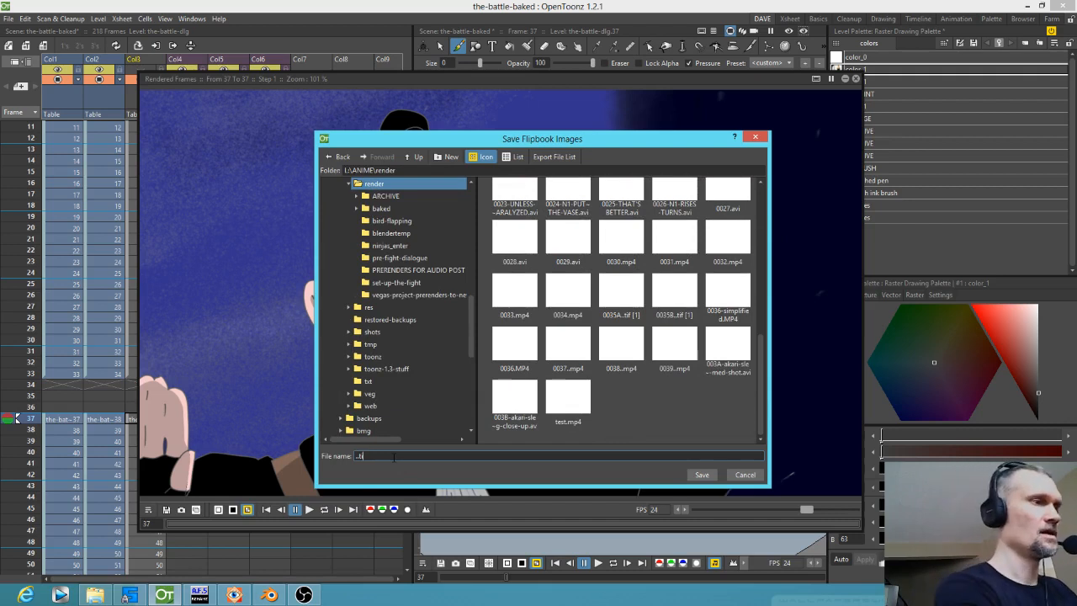
text(0040)
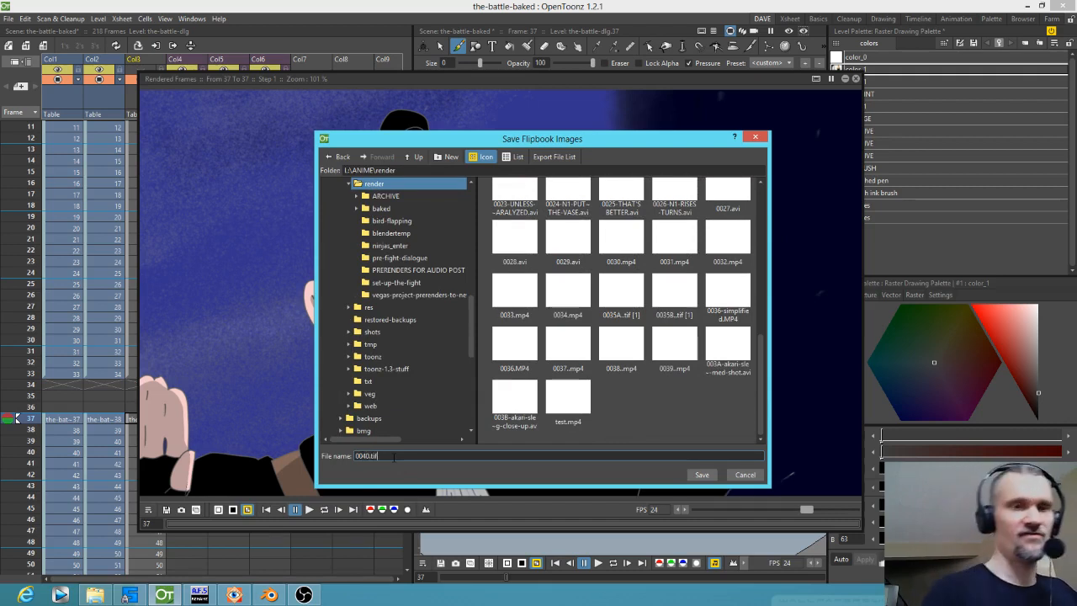
click(702, 475)
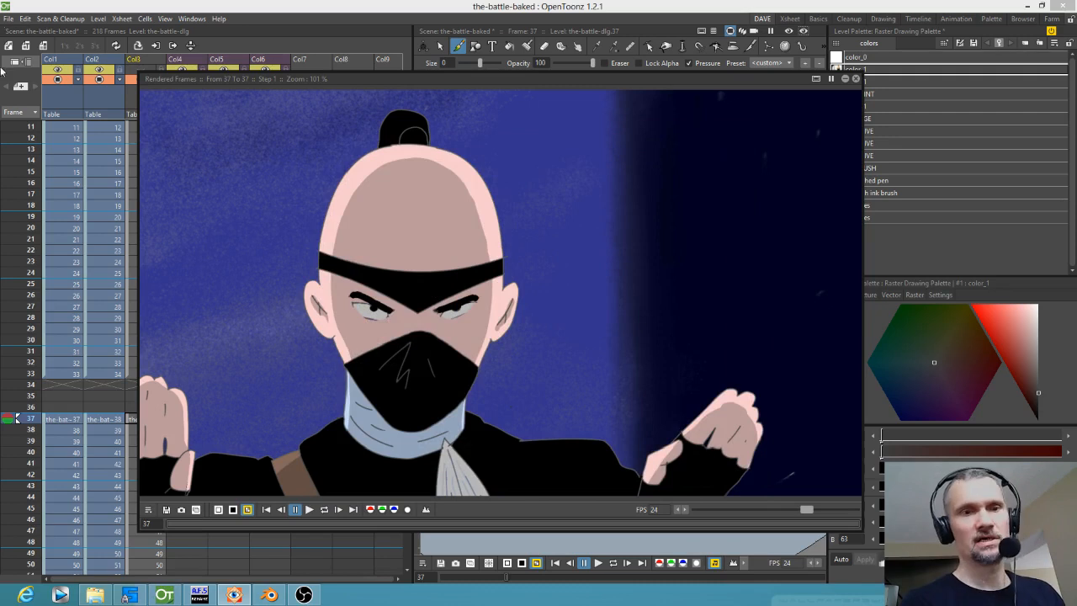
Step: Switch to Blender and add the saved frame image as a strip near the end of the video sequence
click(269, 594)
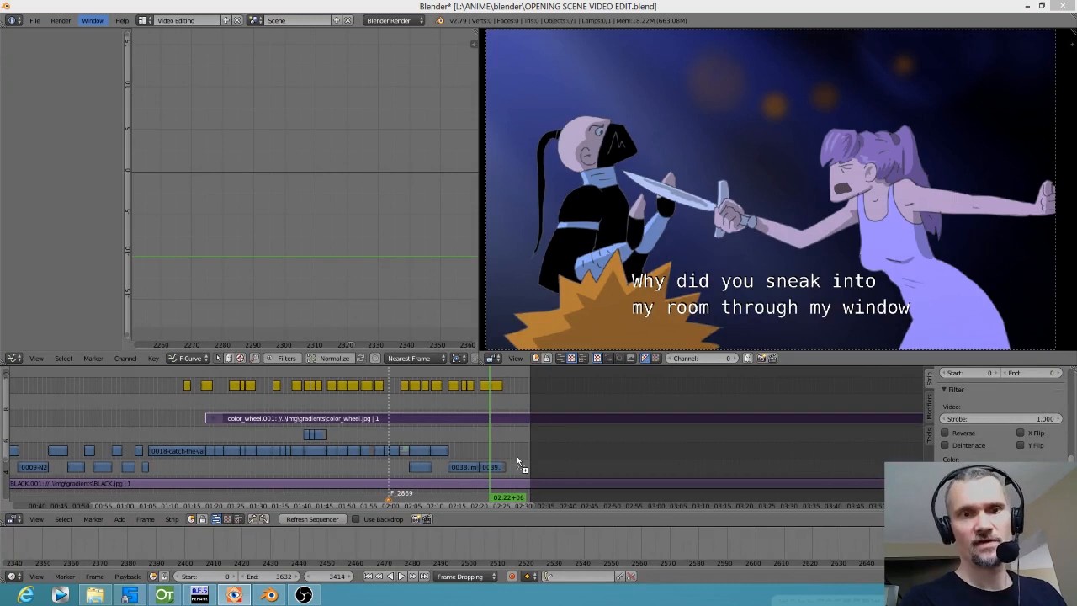
drag(514, 452, 518, 456)
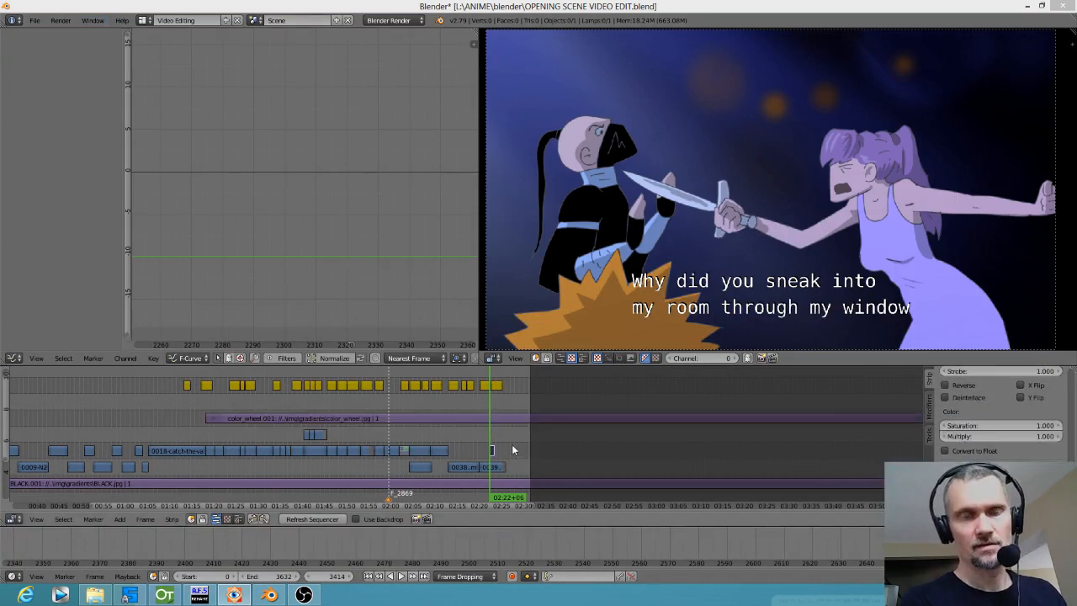
Step: Move the 0040 image strip to channel 2 after the 0039 clip, lengthen it, and check the cut between both shots
click(511, 445)
scroll(512, 445, up, 10)
drag(525, 454, 562, 468)
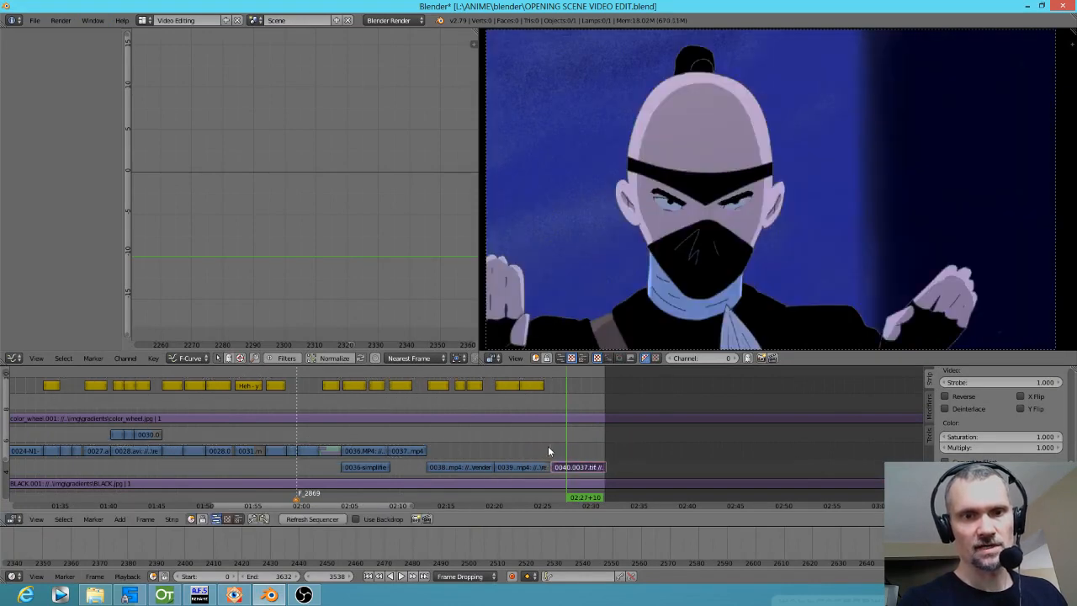
click(548, 446)
scroll(614, 437, up, 5)
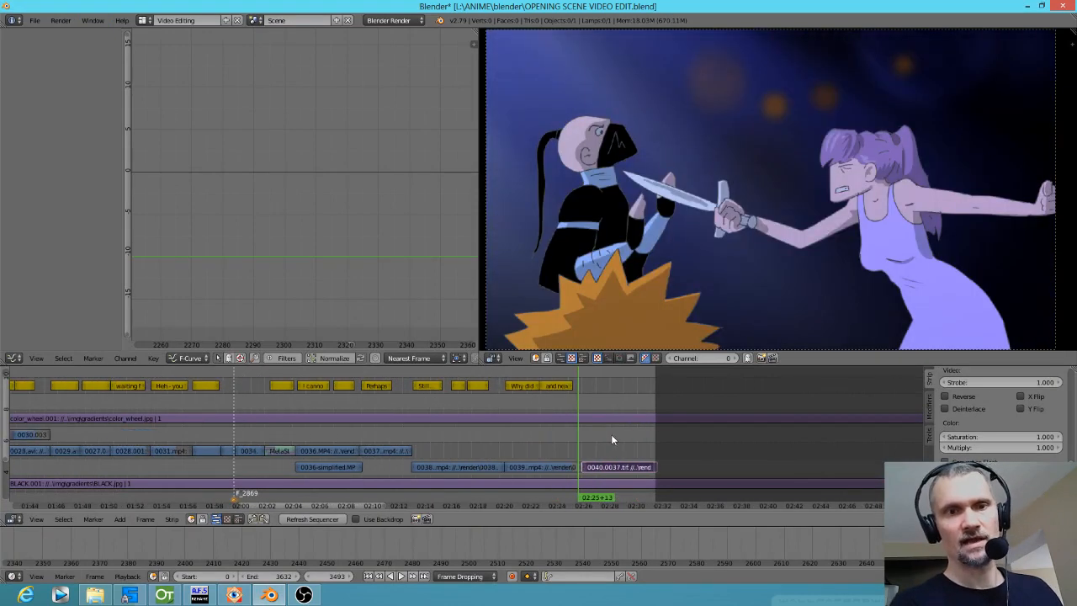
Step: Duplicate the last subtitle strip over the 0040 image, starting at frame 3506, and extend its end to frame 3599
right_click(562, 384)
key(shift+d)
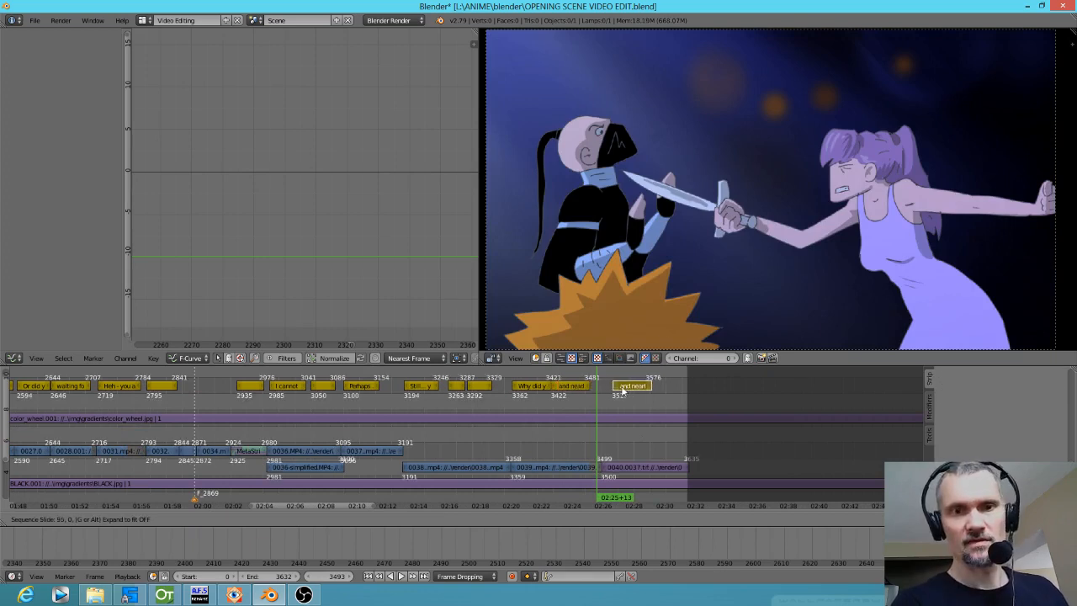
click(620, 392)
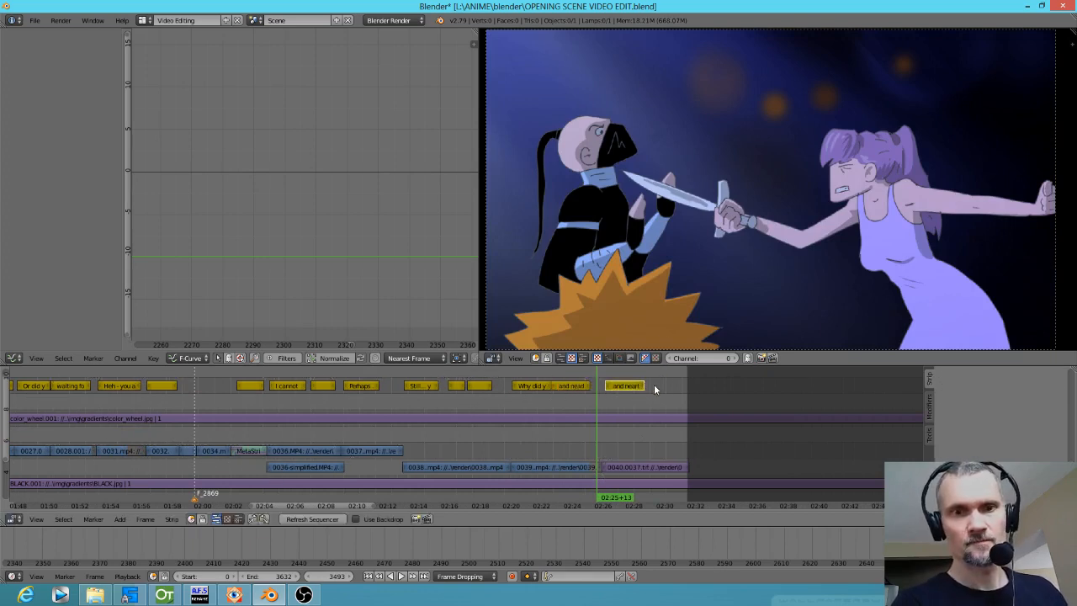
right_click(642, 387)
key(g)
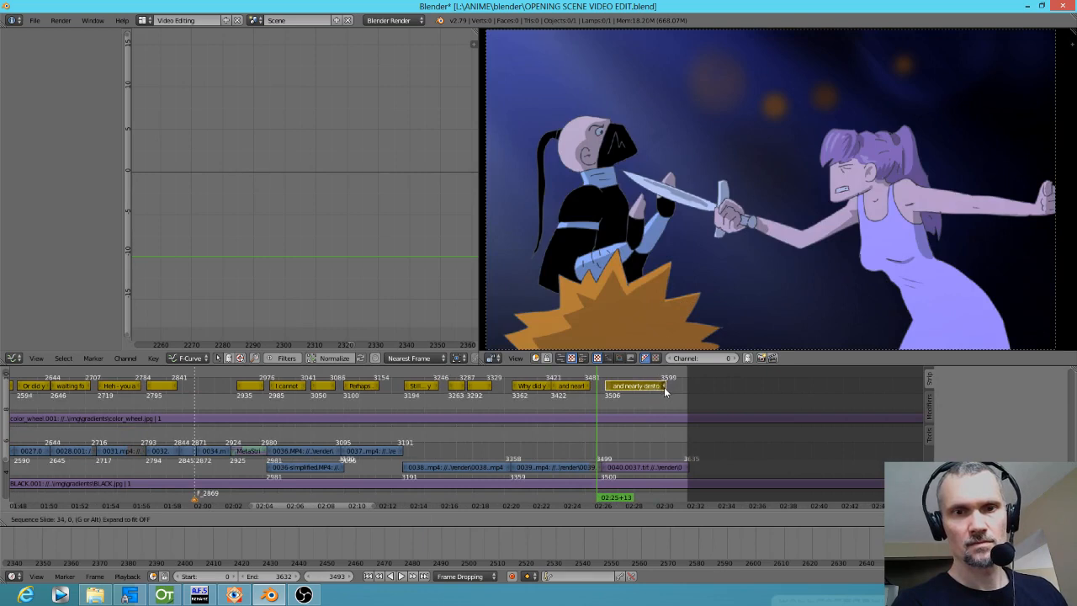
click(664, 387)
click(641, 387)
Step: Set the duplicated subtitle's text to "My boss wished to speak with you..."
scroll(976, 420, up, 3)
scroll(978, 423, up, 5)
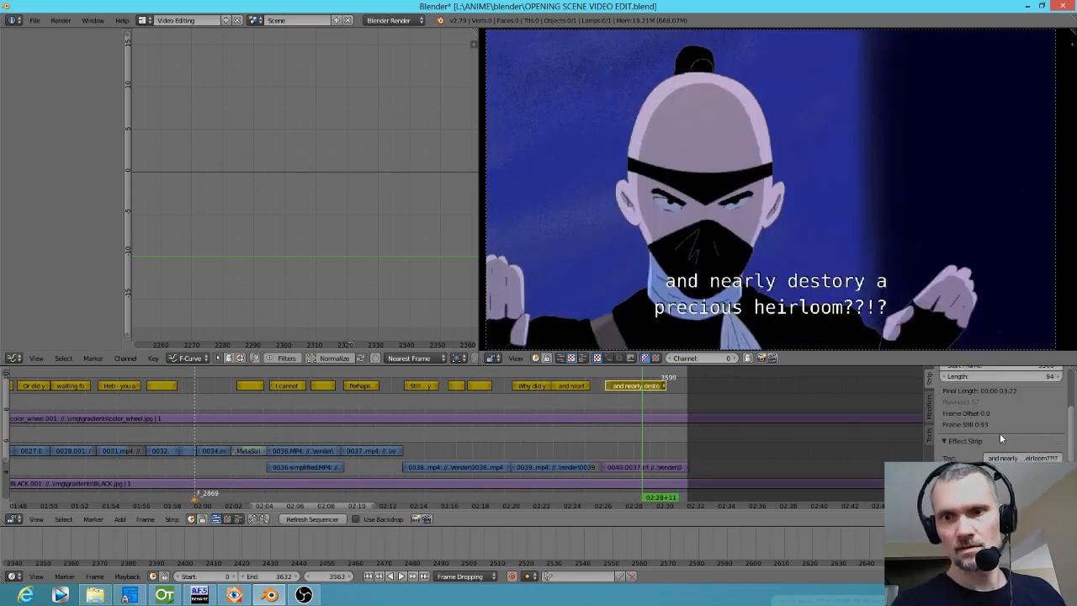
click(1022, 457)
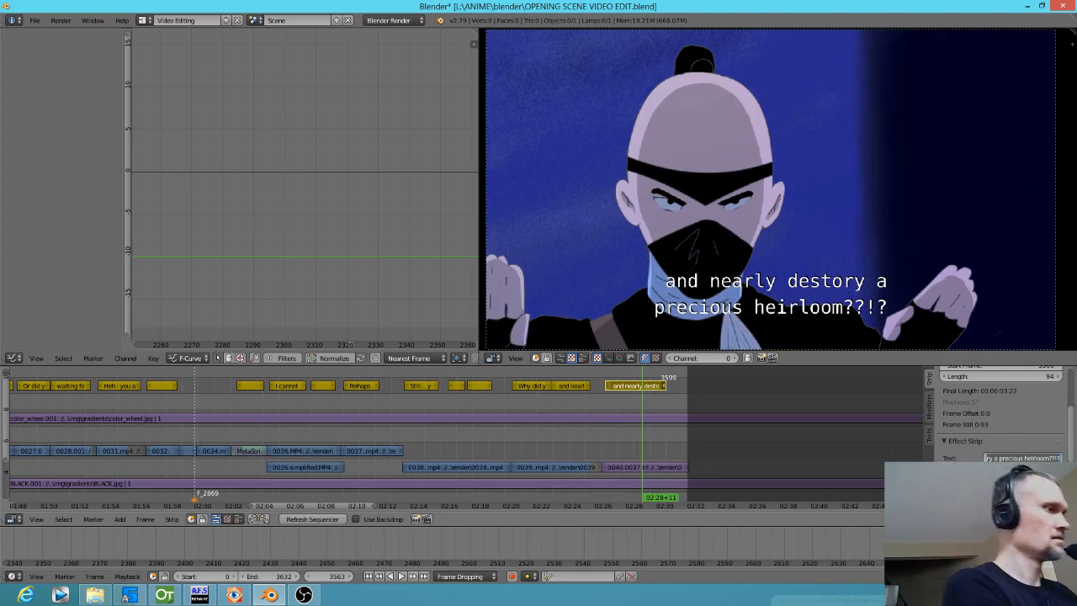
text(My boss w)
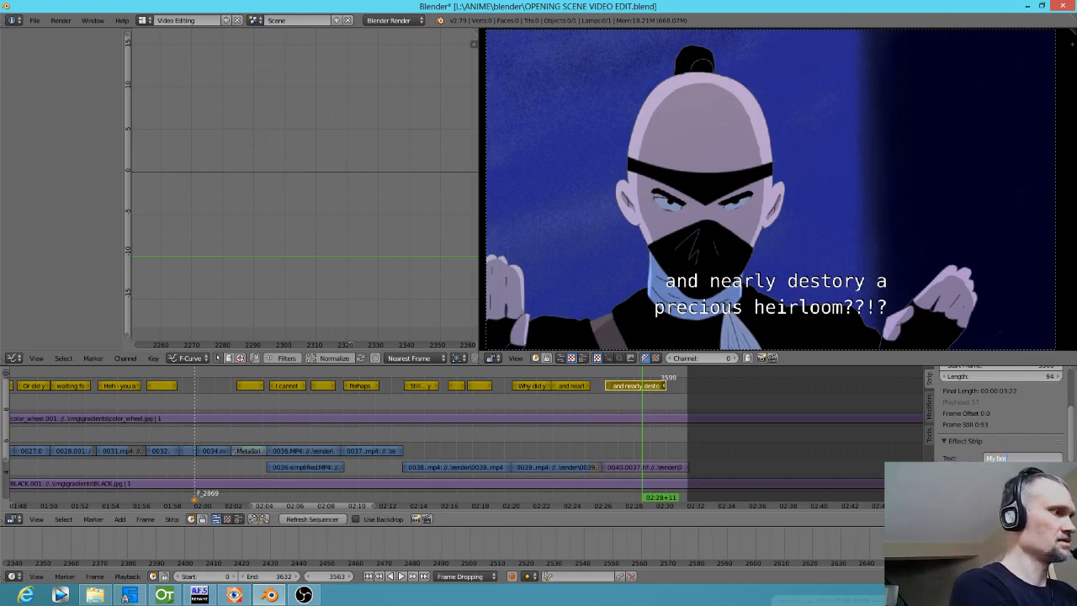
text(ished temp)
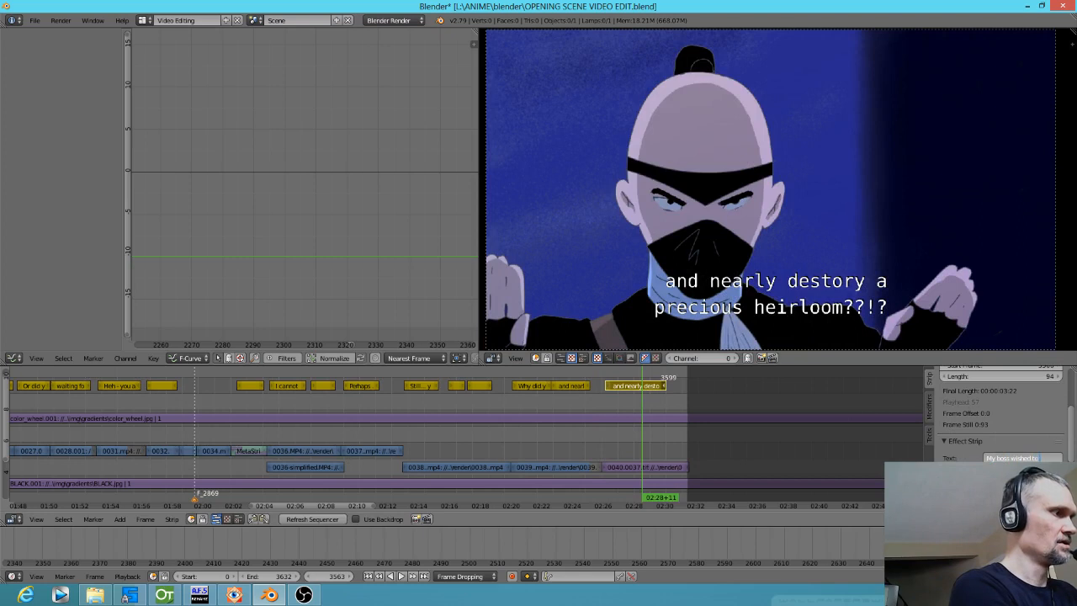
text(eak with you)
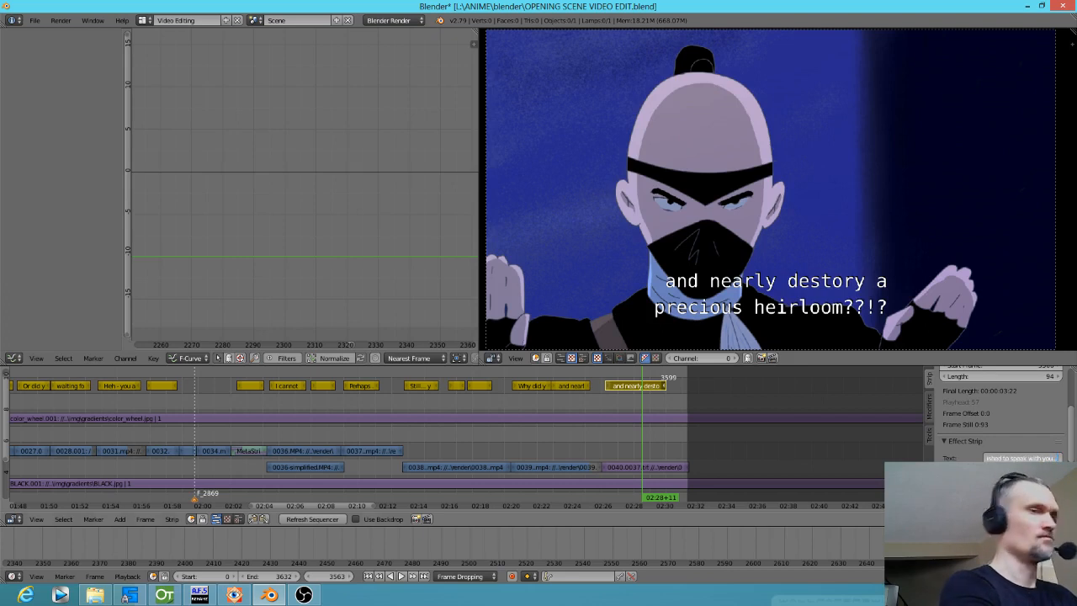
text(...)
key(Return)
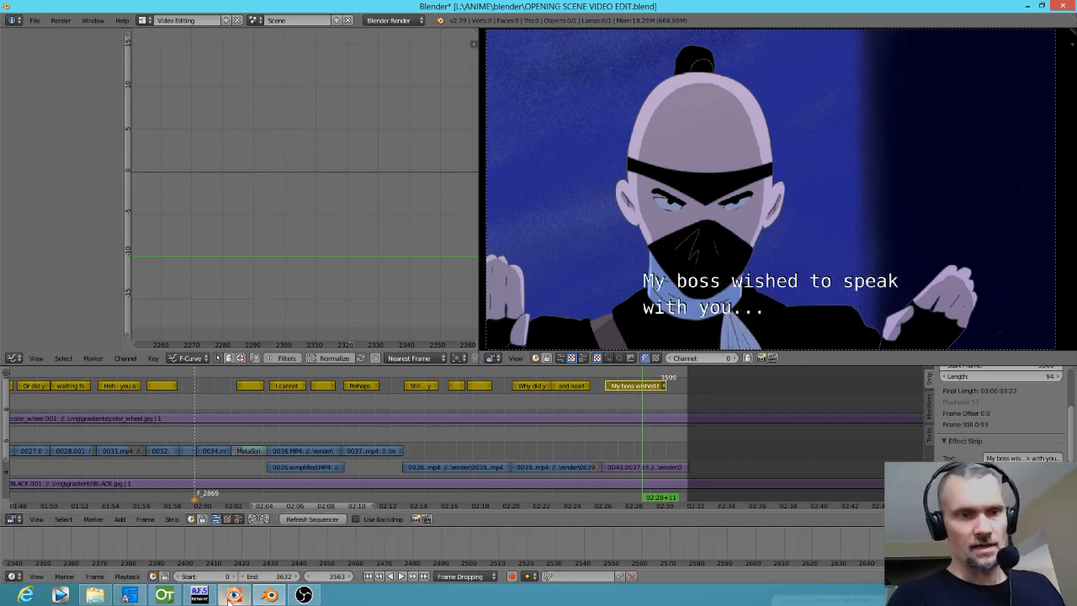
Step: Switch to OpenToonz, close the rendered preview, and briefly hide the Col1 background to read frame 37's speech bubble
click(164, 594)
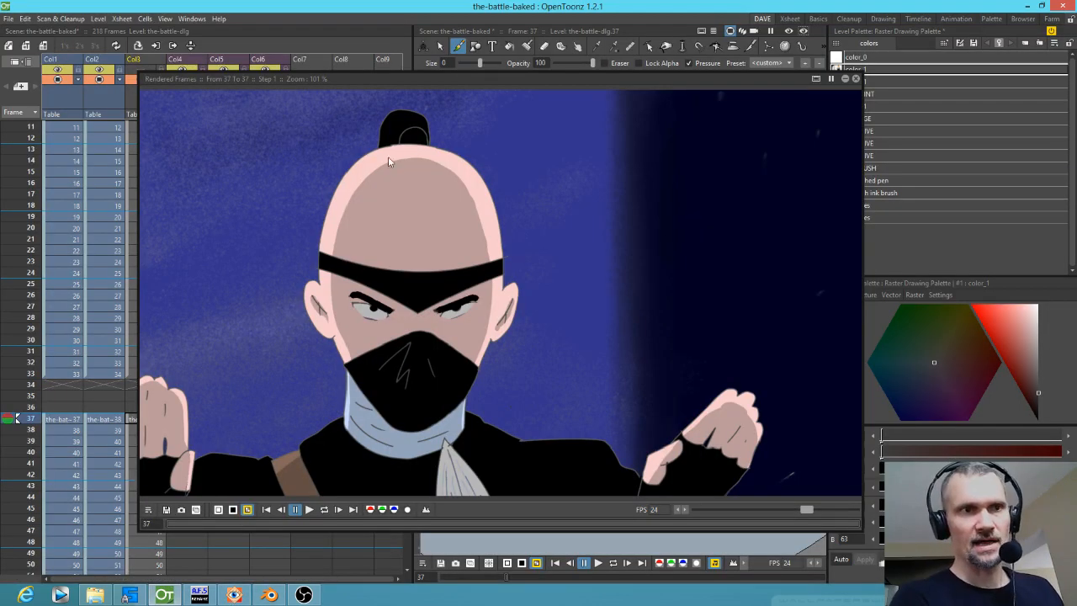
click(855, 78)
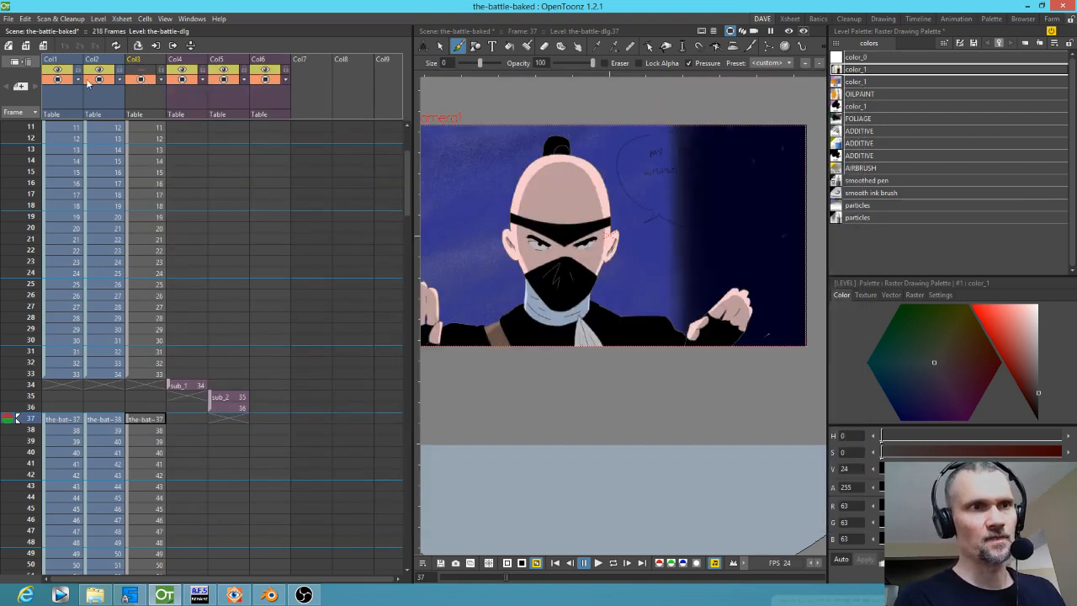
click(58, 71)
click(58, 71)
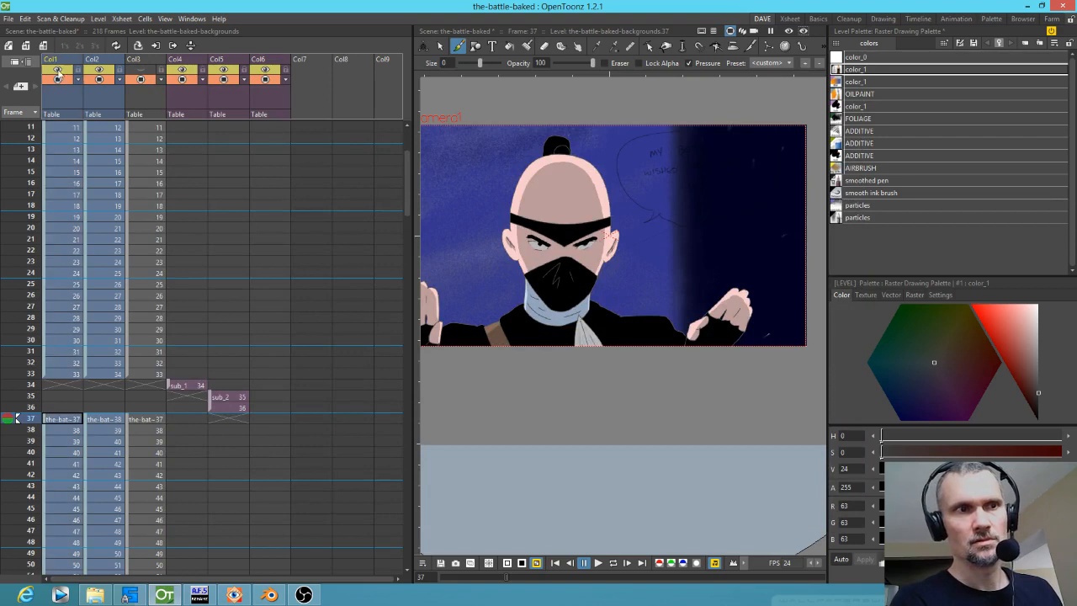
click(57, 80)
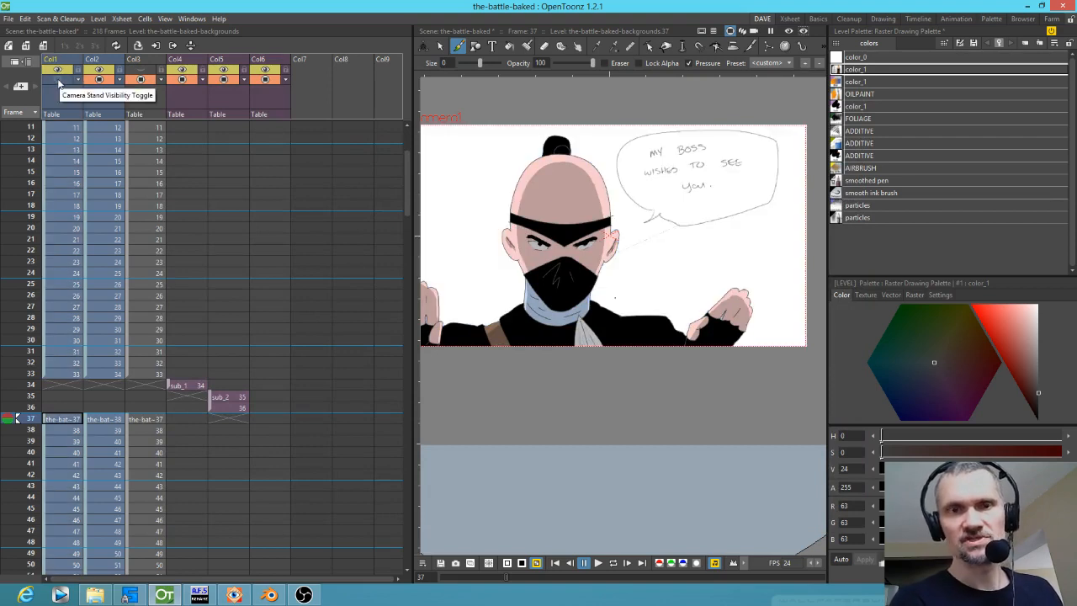
click(57, 79)
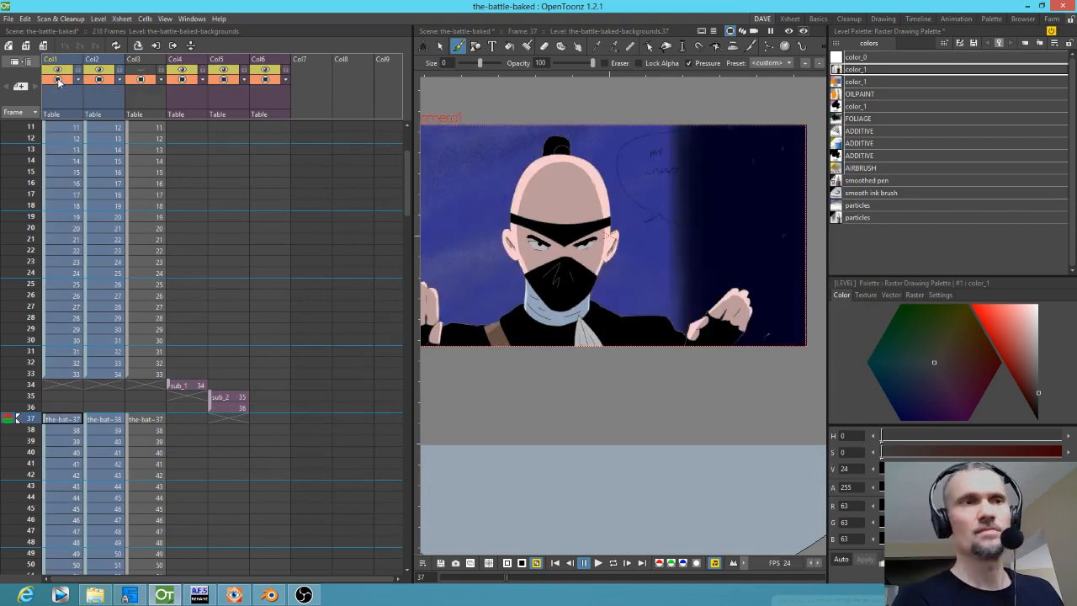
Step: Switch back to Blender and change the new subtitle's text to "My boss wishes to see you."
click(269, 594)
click(1021, 458)
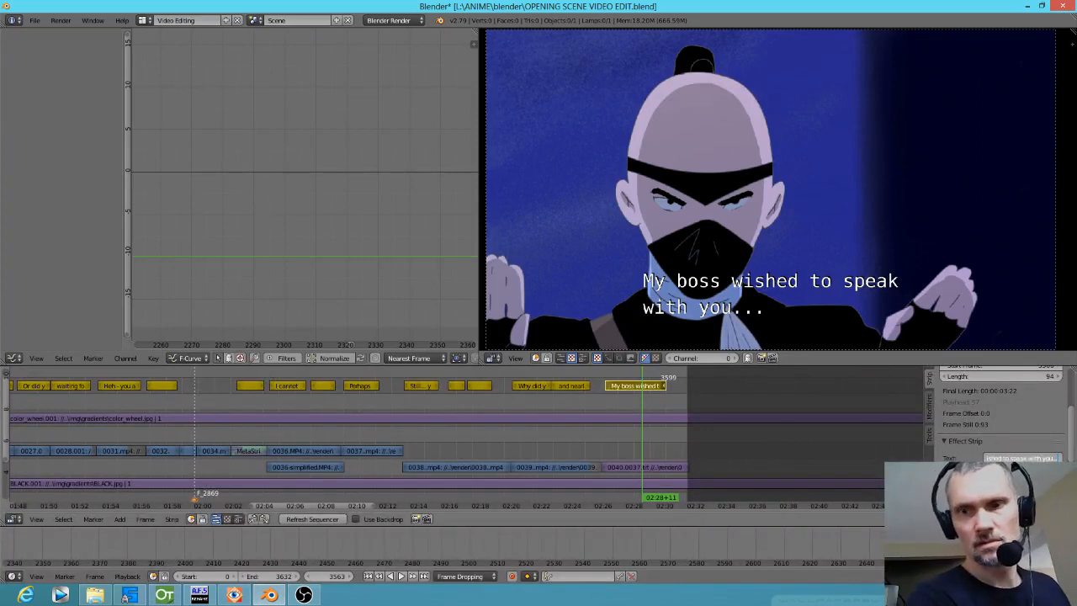
key(BackSpace)
key(BackSpace)
key(BackSpace)
key(BackSpace)
key(BackSpace)
key(BackSpace)
key(BackSpace)
key(BackSpace)
key(BackSpace)
key(BackSpace)
key(BackSpace)
key(BackSpace)
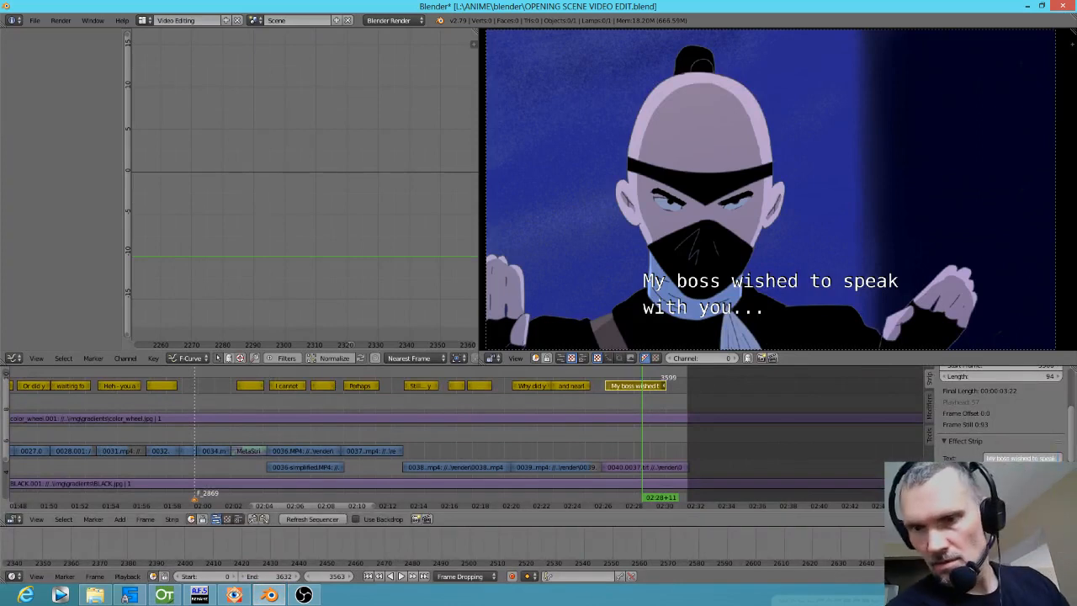
key(BackSpace)
key(BackSpace)
key(BackSpace)
key(BackSpace)
key(BackSpace)
key(BackSpace)
key(BackSpace)
key(BackSpace)
key(BackSpace)
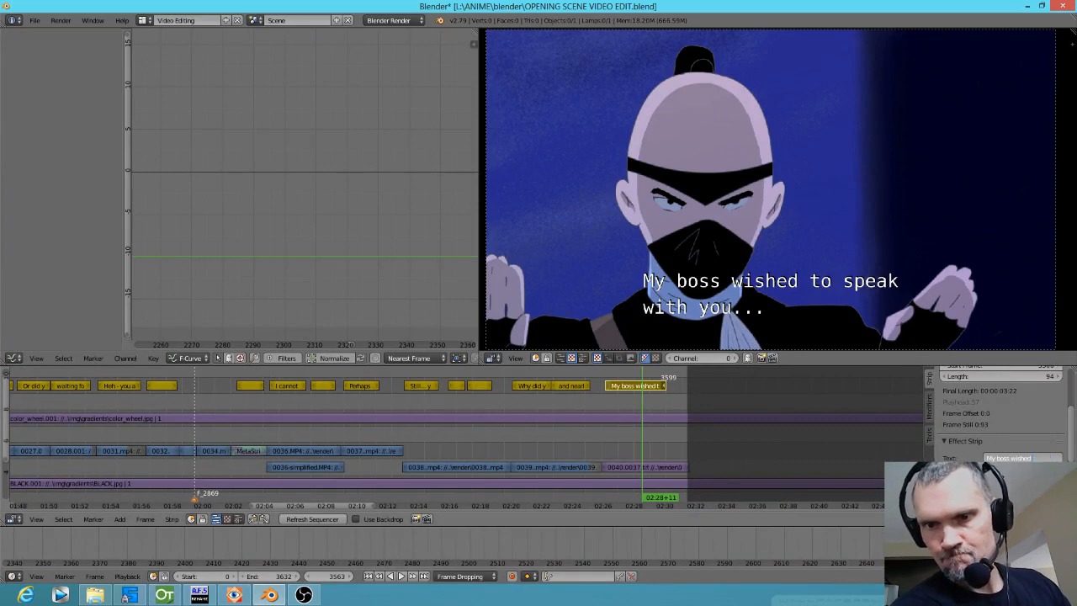
key(BackSpace)
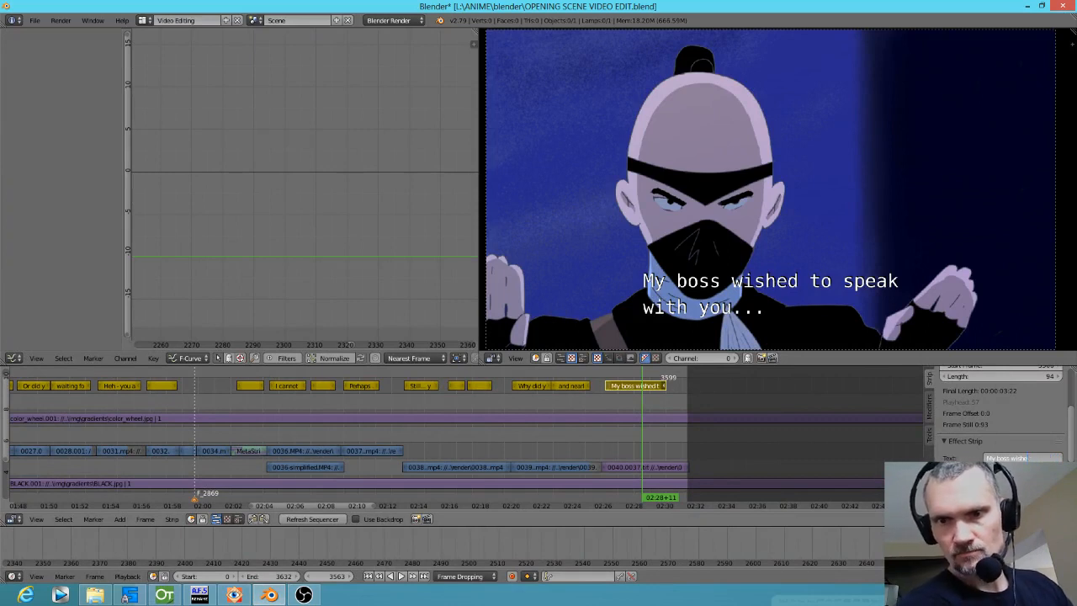
text(s t)
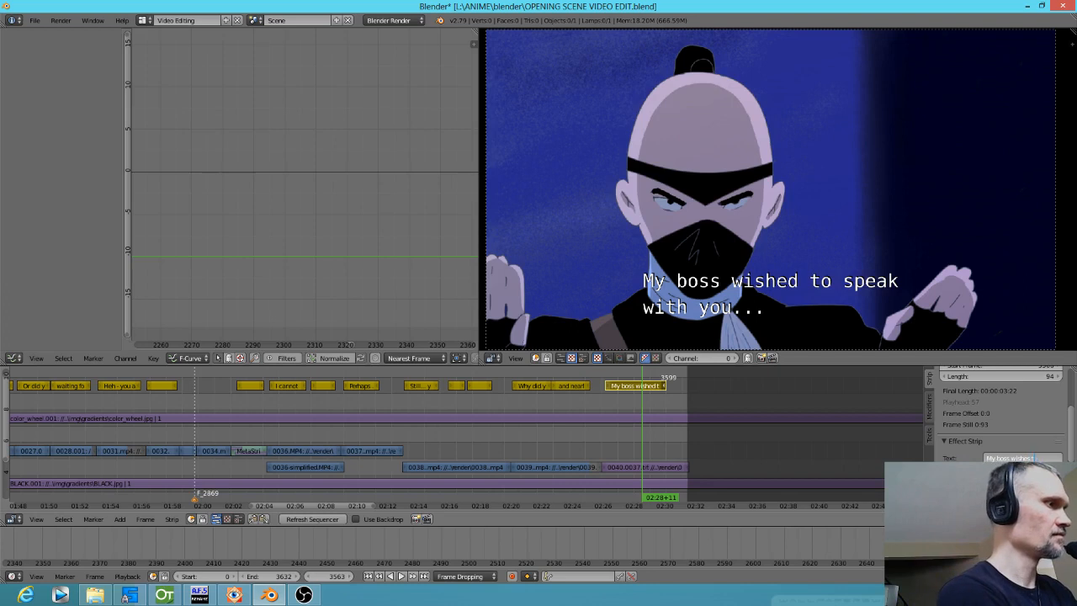
text(o sae you)
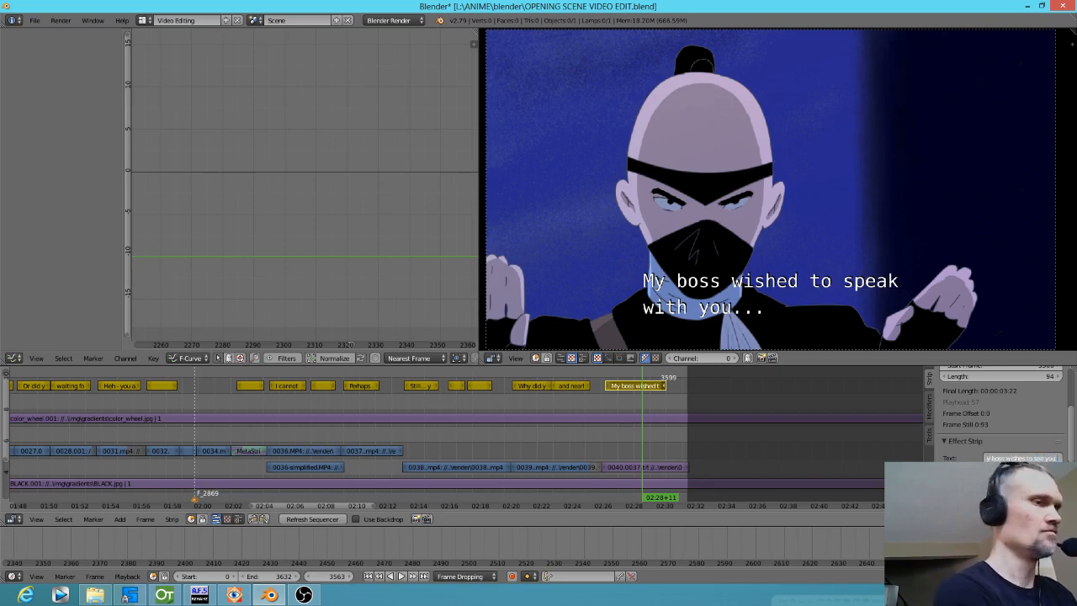
text(.)
key(Return)
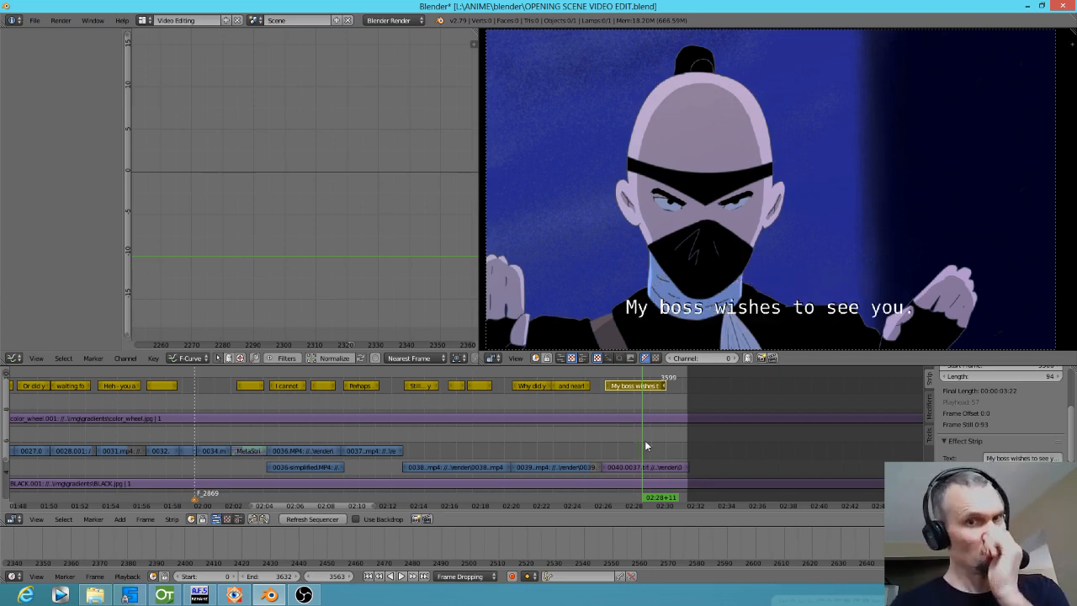
Step: Remove the final period from the last subtitle and save the Blender project
drag(626, 441, 653, 442)
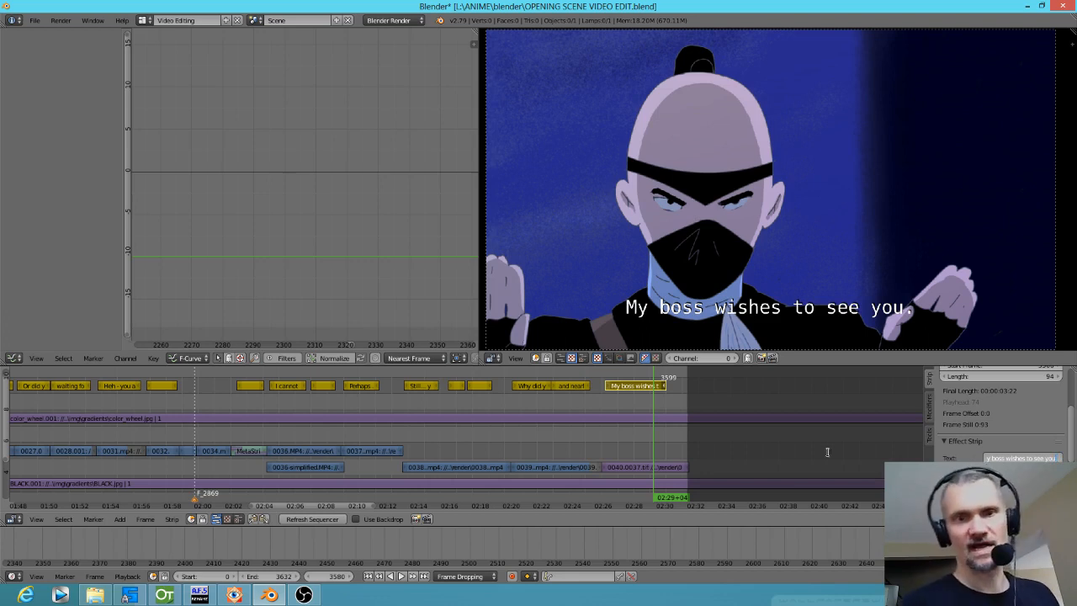
click(570, 385)
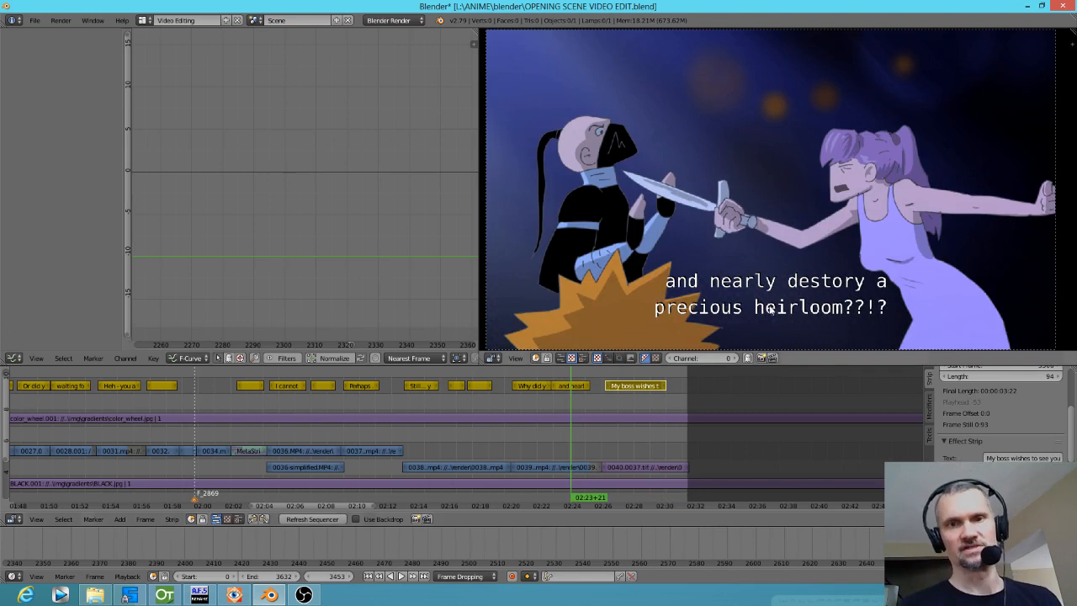
mouse_move(620, 384)
mouse_down()
mouse_move(606, 392)
mouse_move(665, 399)
mouse_move(589, 398)
mouse_move(628, 400)
mouse_up()
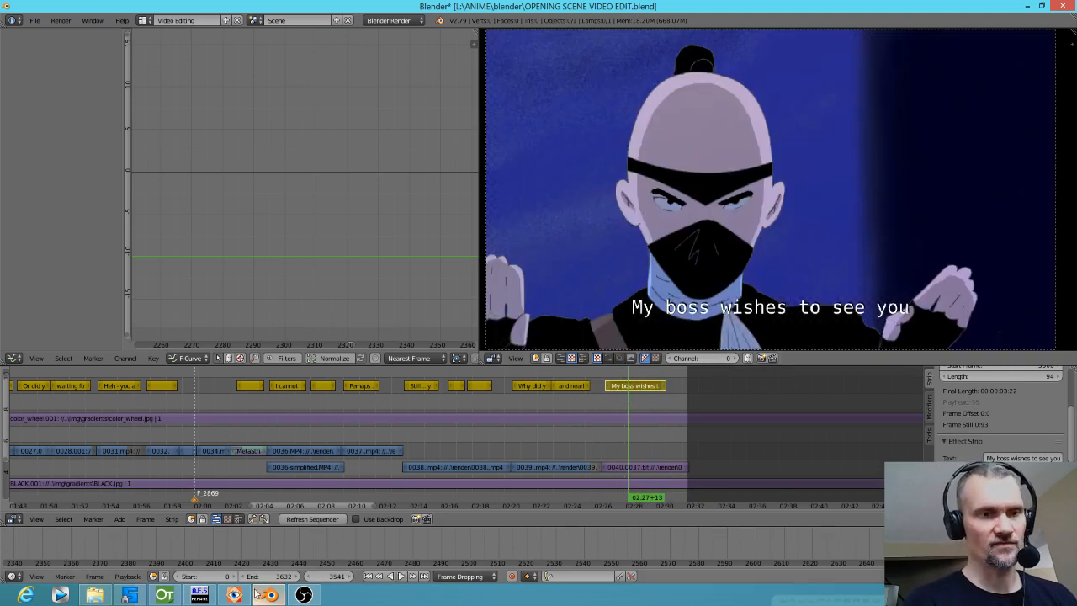
click(35, 20)
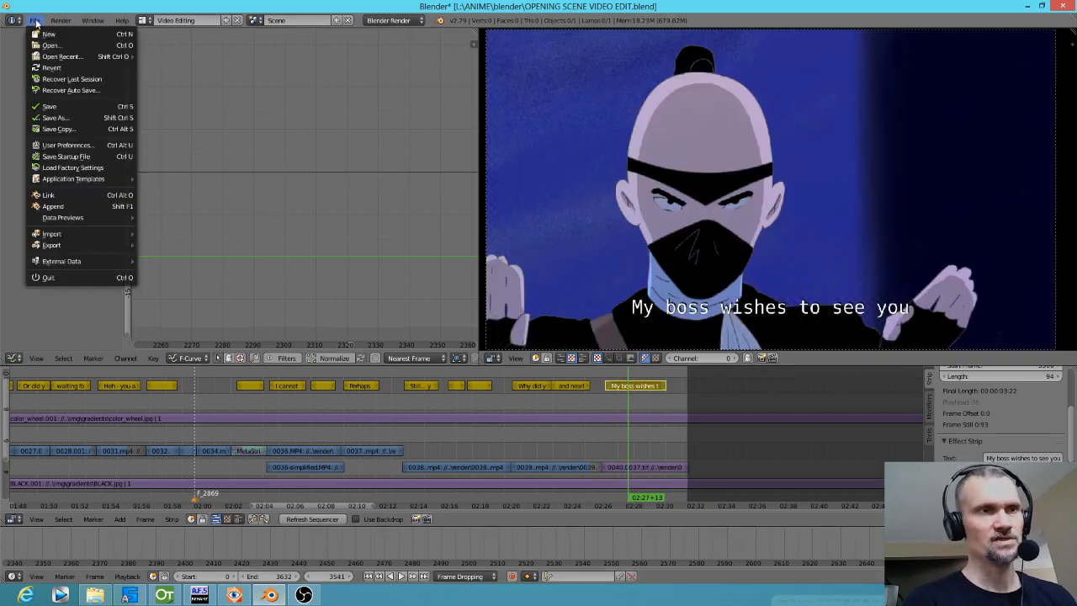
click(64, 106)
Step: Switch to OpenToonz and move the three frame 38 cells from Col1–Col3 to Col6–Col8 on the same row
click(164, 595)
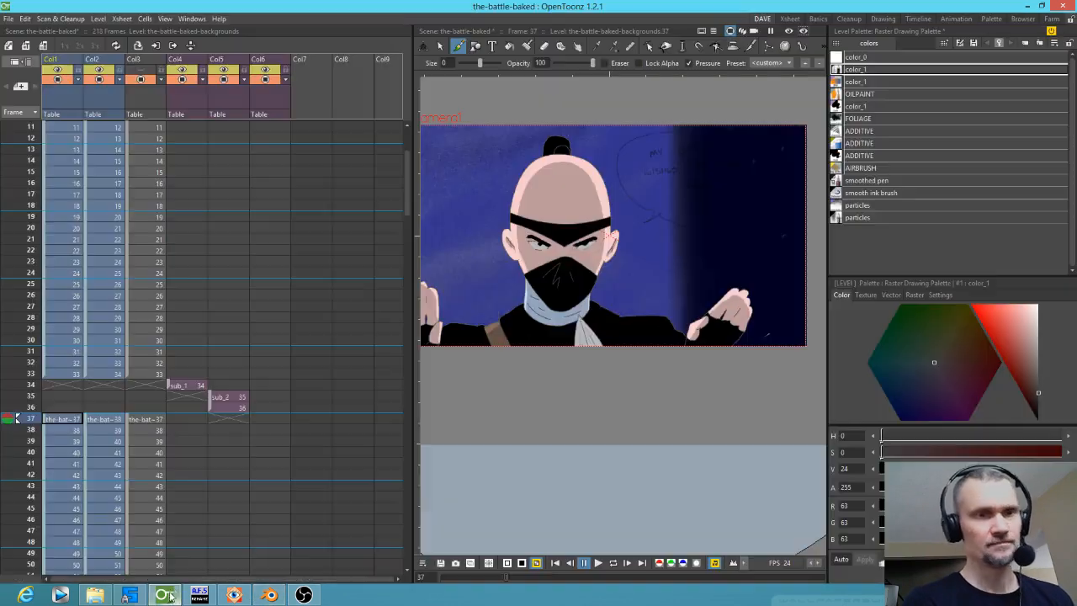
click(50, 431)
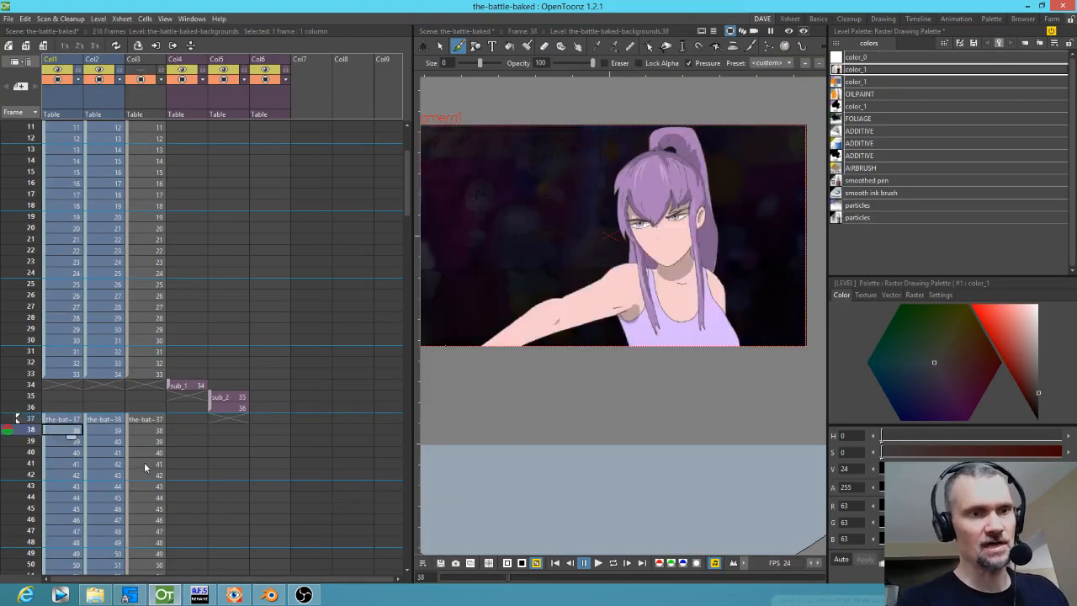
scroll(145, 468, down, 1)
click(50, 431)
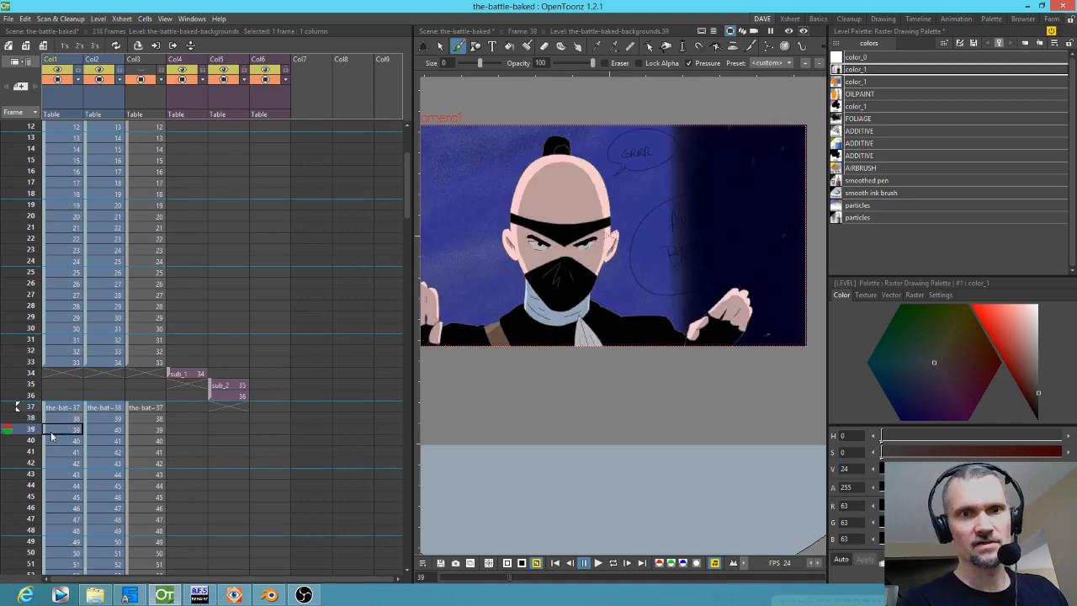
click(54, 419)
click(56, 429)
click(61, 419)
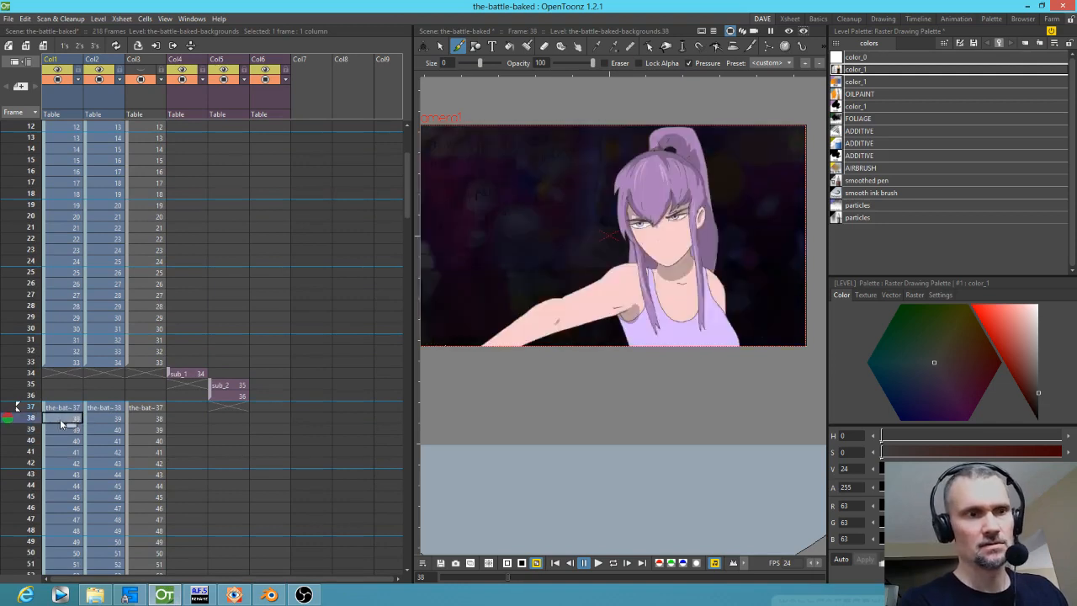
drag(54, 420, 149, 421)
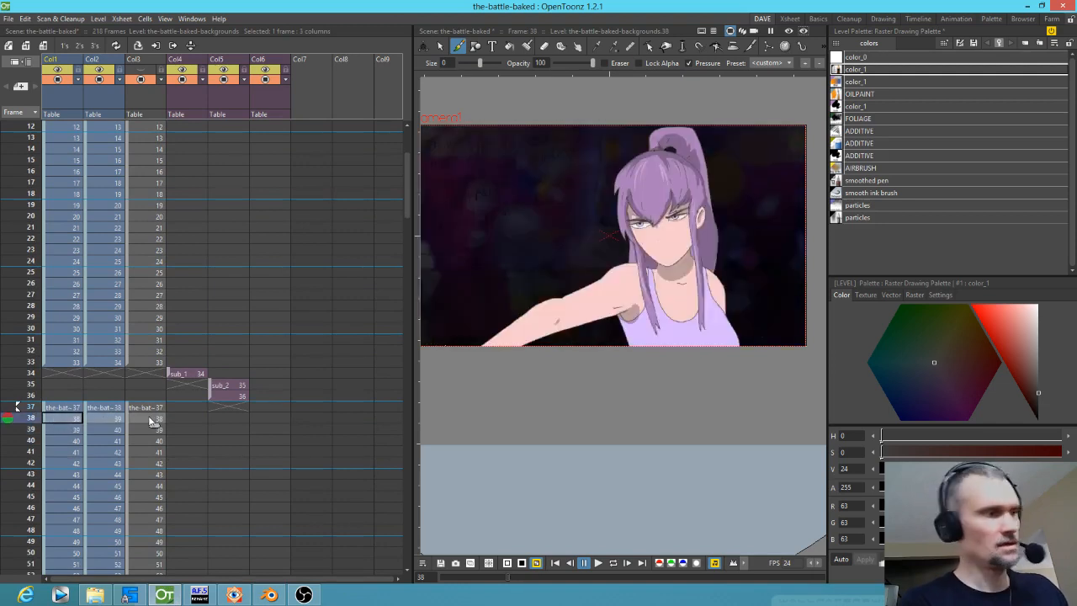
drag(44, 419, 251, 418)
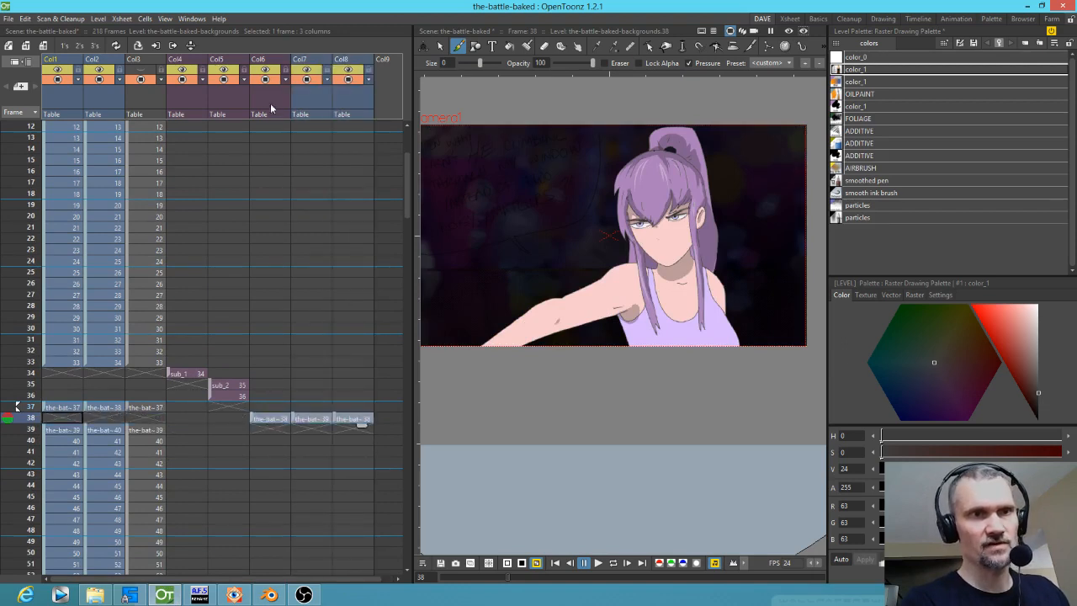
Step: Move the sub_4 cell at frame 9 from Col6 to the empty Col9 on the same row
scroll(285, 166, up, 4)
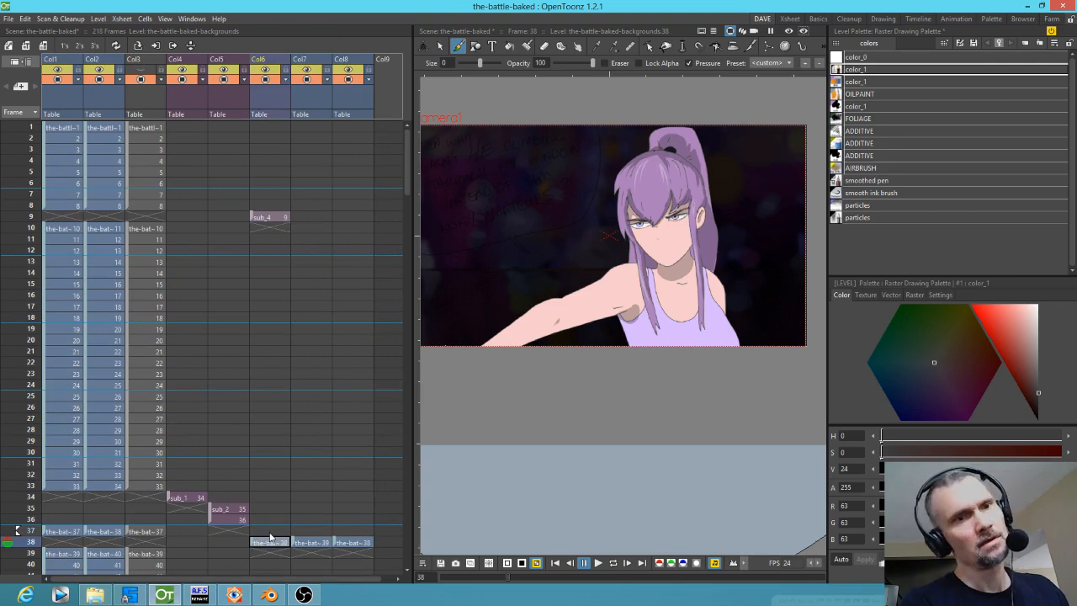
click(277, 221)
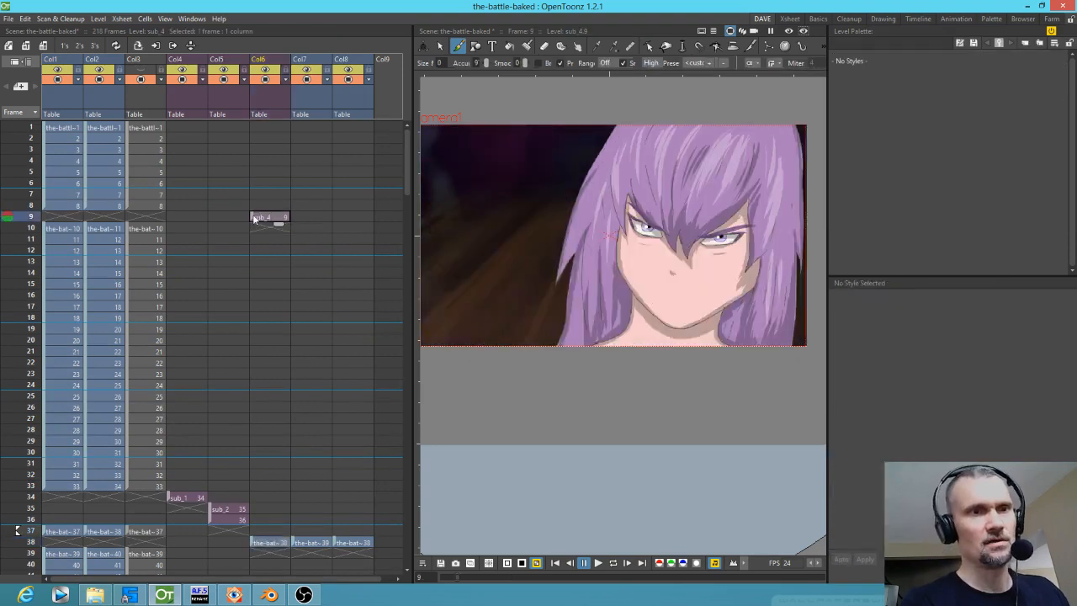
right_click(216, 218)
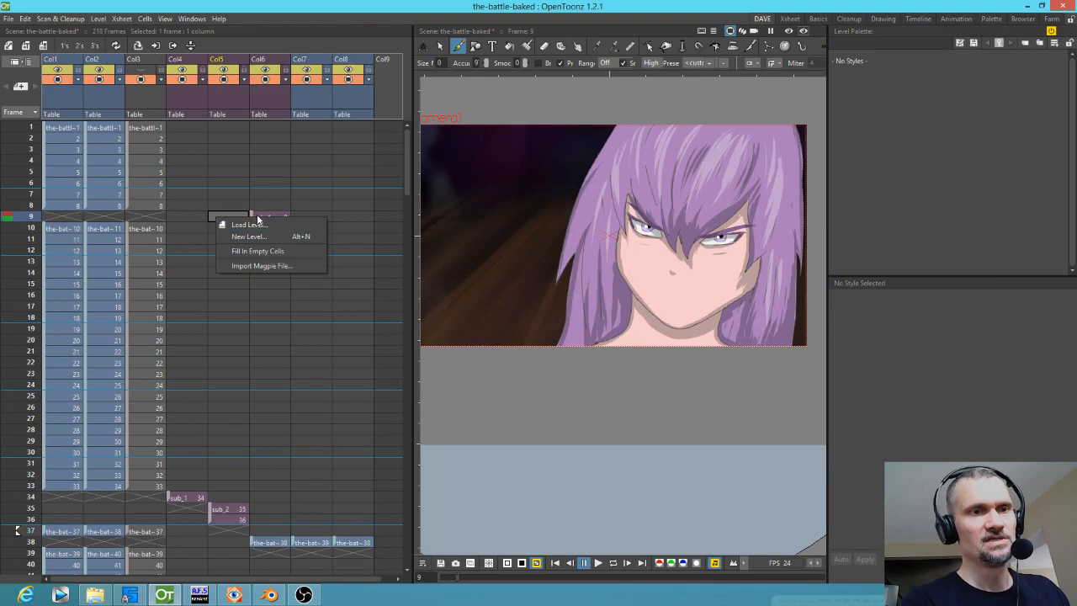
key(Escape)
click(274, 220)
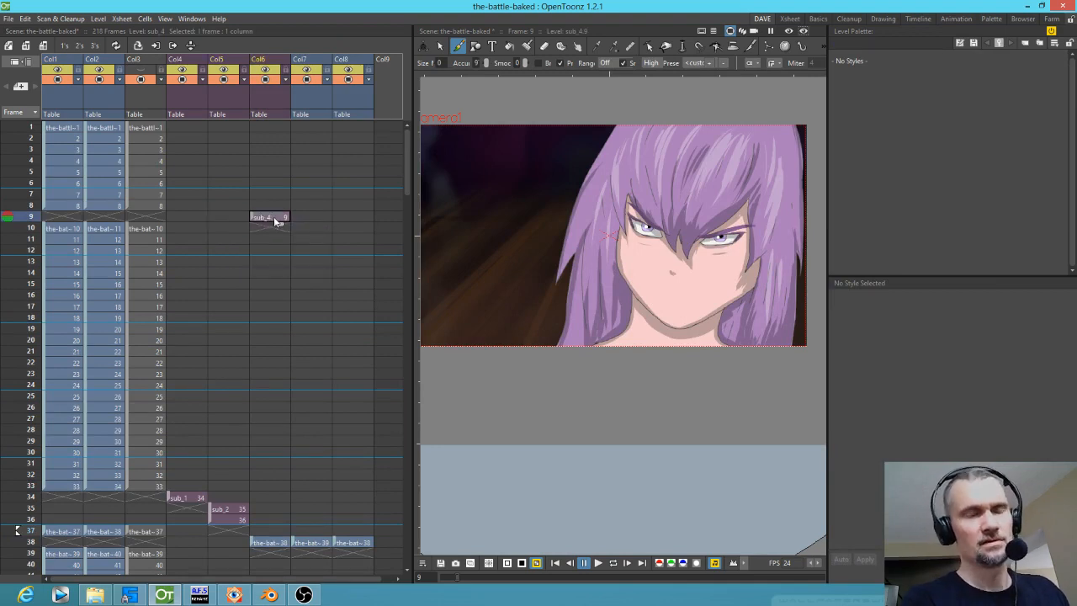
drag(252, 218, 383, 221)
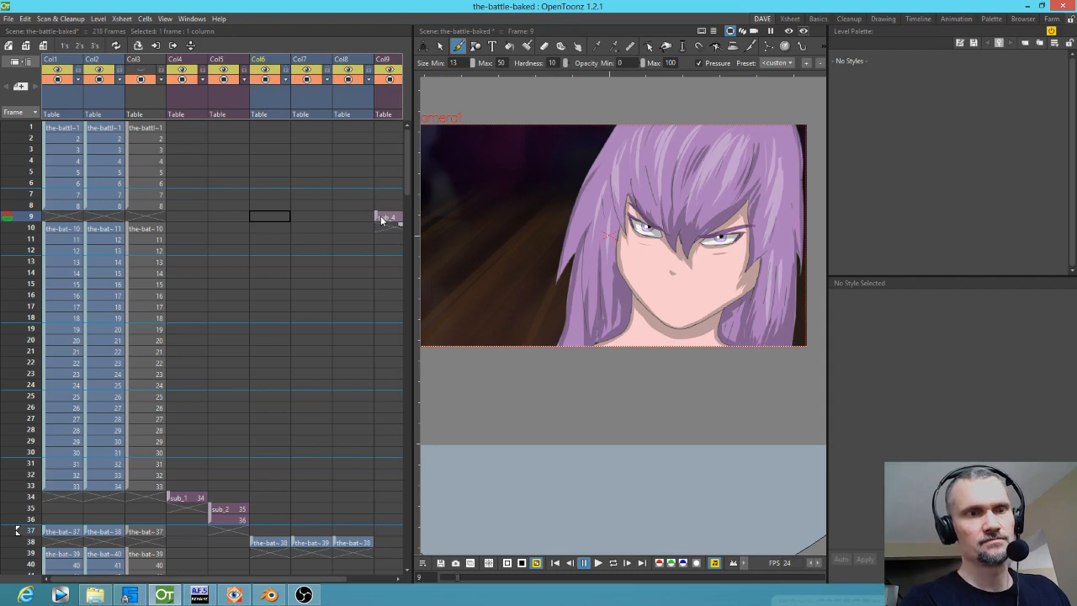
click(380, 217)
drag(378, 236, 216, 241)
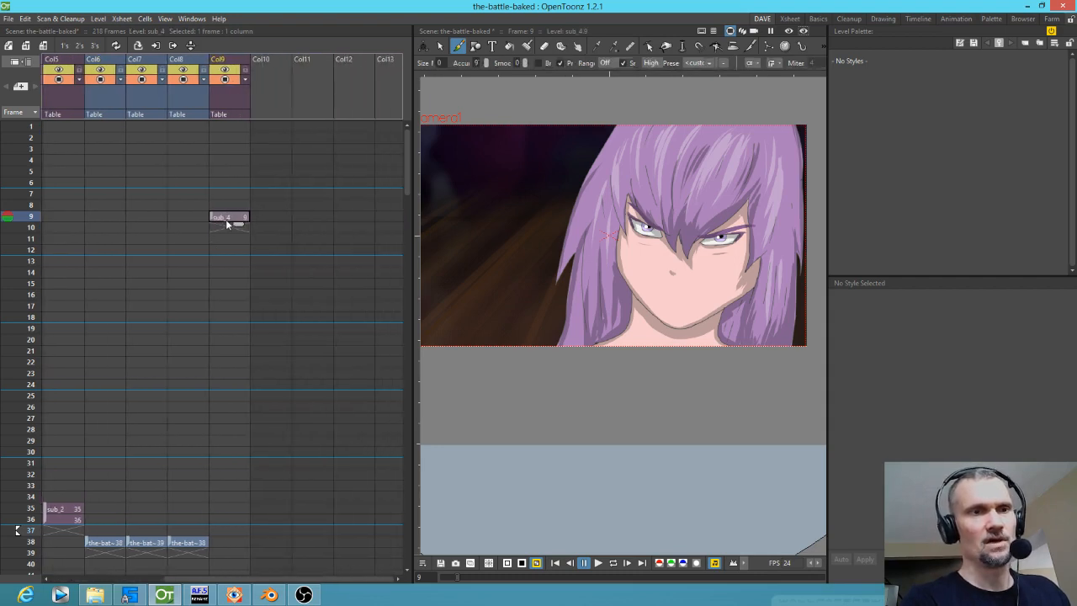
right_click(227, 220)
key(Escape)
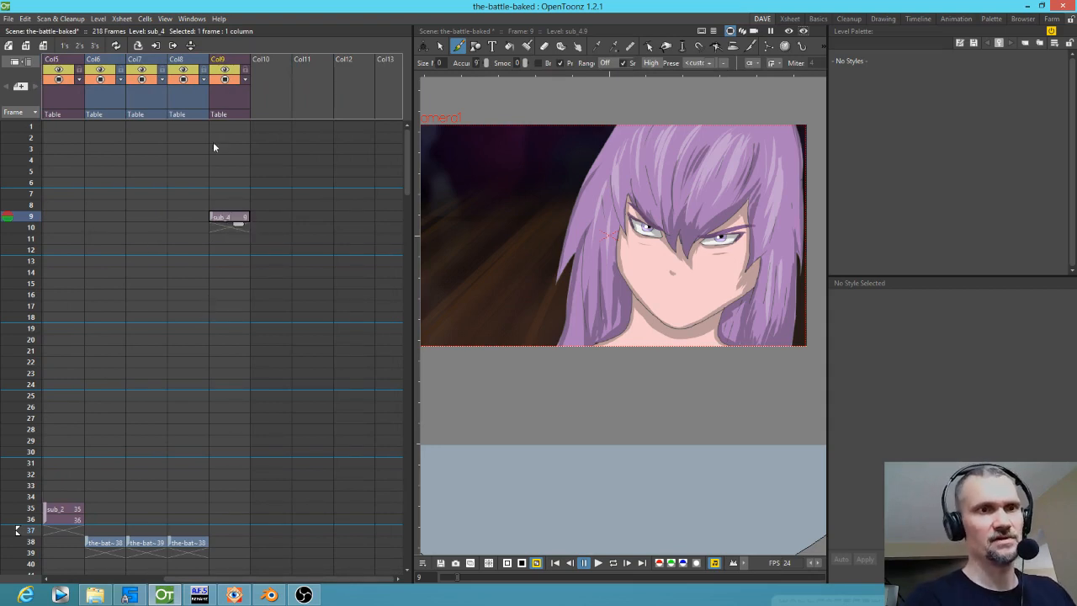
Step: Reorder the sub_4 column so that it becomes Col6, ahead of the three frame 38 columns
drag(225, 60, 205, 60)
click(226, 63)
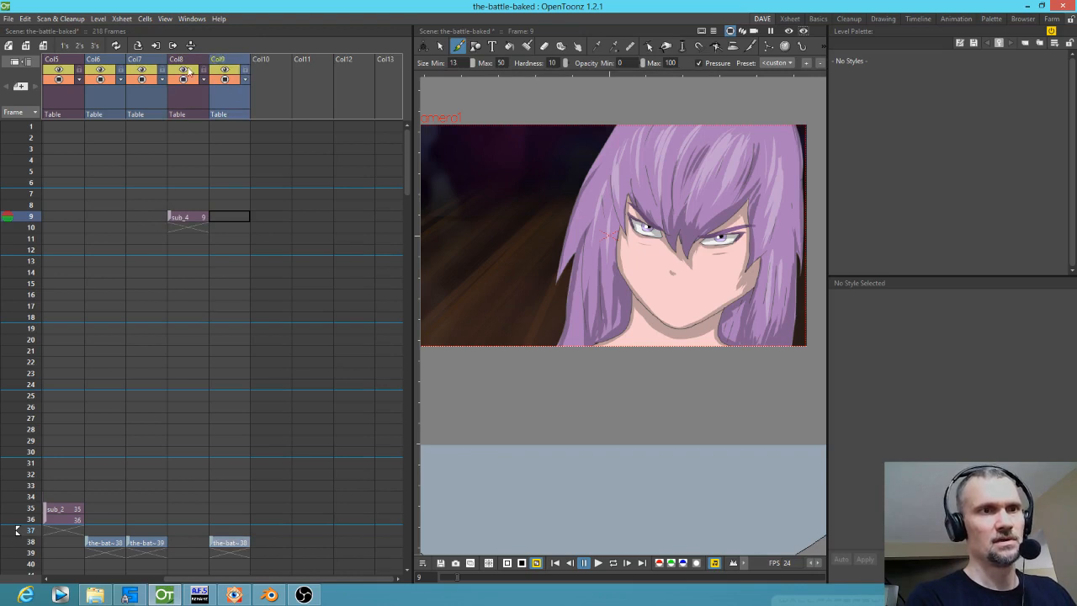
click(189, 59)
drag(181, 62, 99, 62)
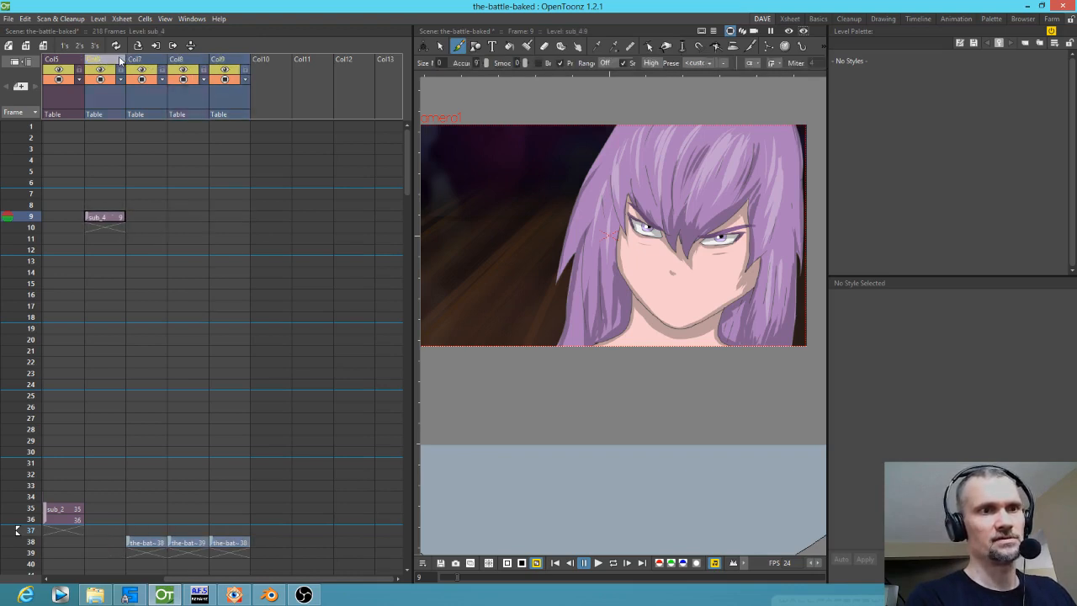
Step: Collapse Col7–Col9 into a sub-Xsheet, including the relevant pegbars
click(151, 98)
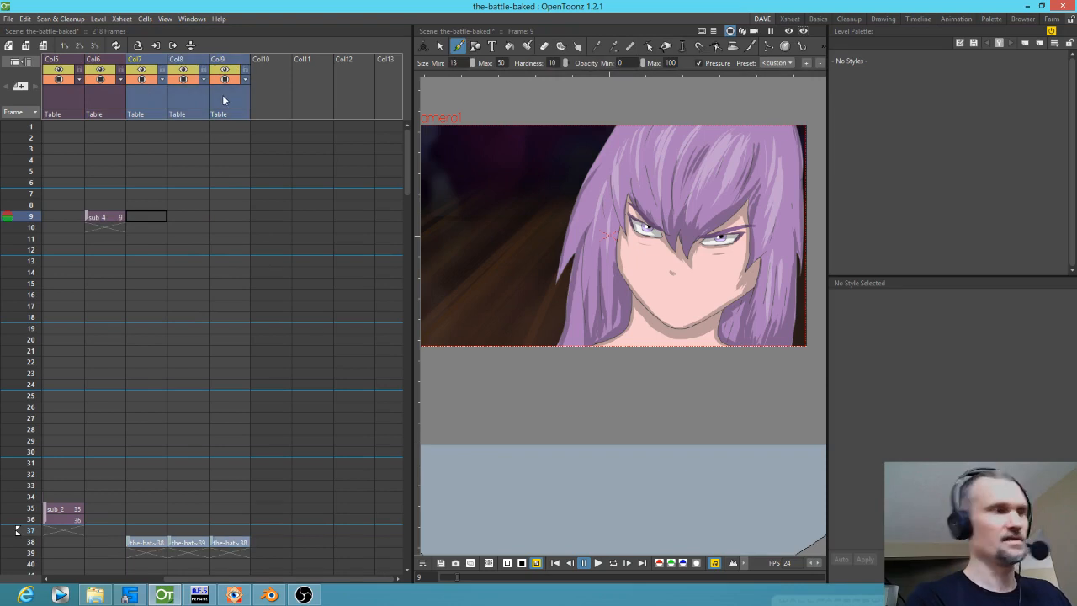
key(c)
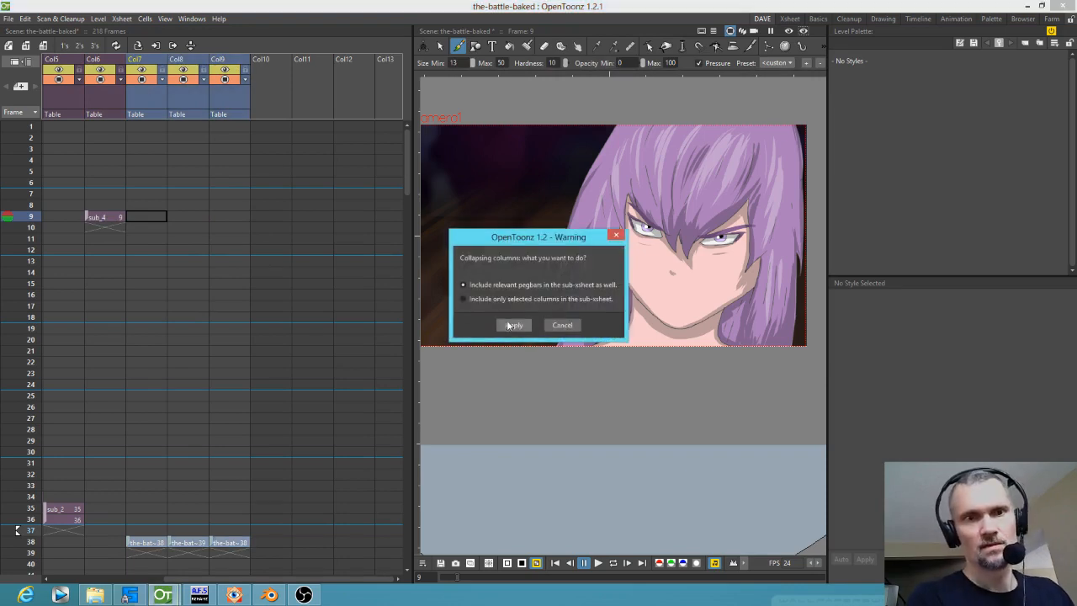
click(513, 325)
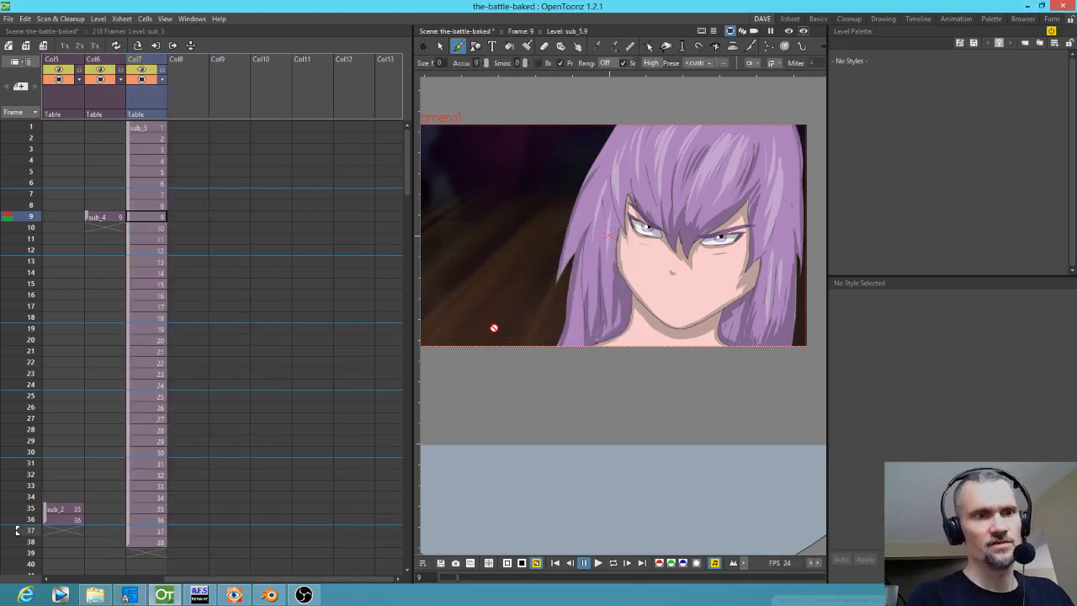
Step: Delete the new sub-Xsheet's cells in frames 1–37 and move its frame 38 cell to Col4
click(154, 128)
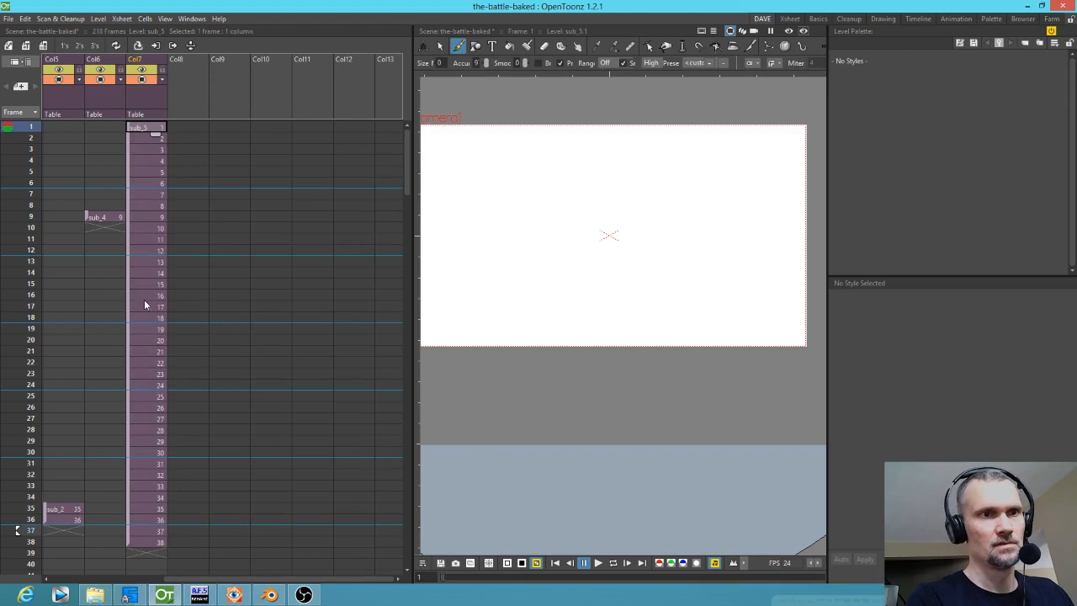
shift+click(148, 535)
key(Delete)
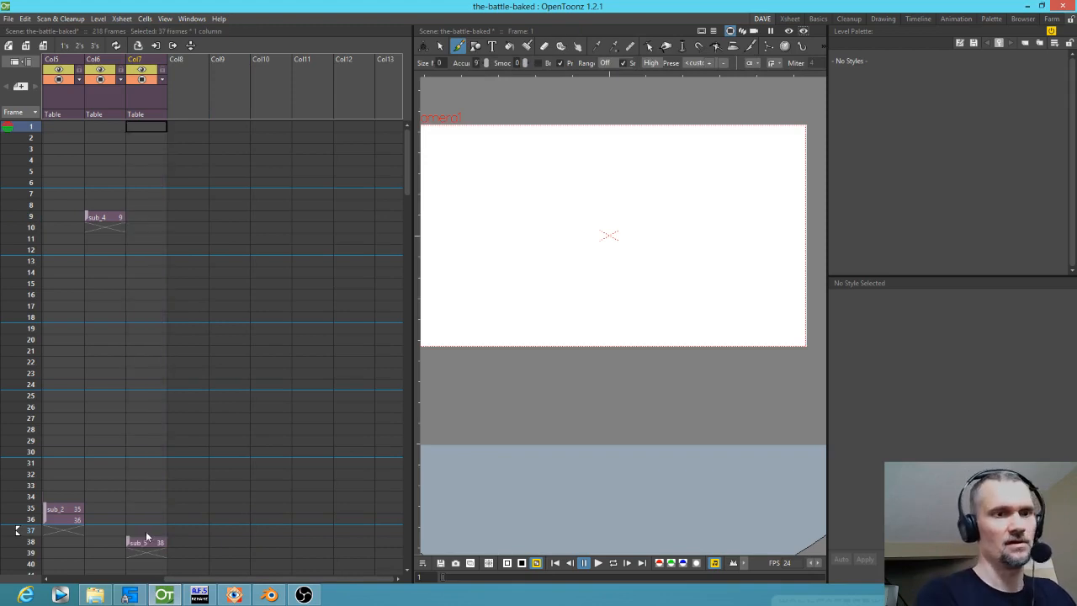
drag(317, 486, 483, 415)
drag(294, 476, 192, 476)
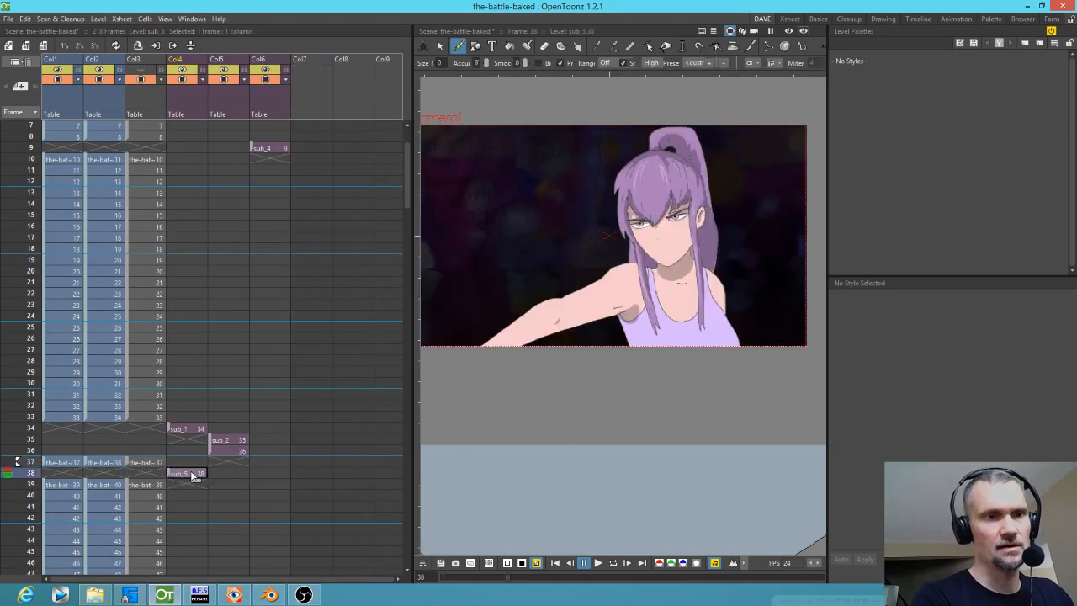
Step: Enter the frame 38 sub-Xsheet, turn off Col3's preview visibility, and hide the Col1 background in the viewer
double_click(192, 473)
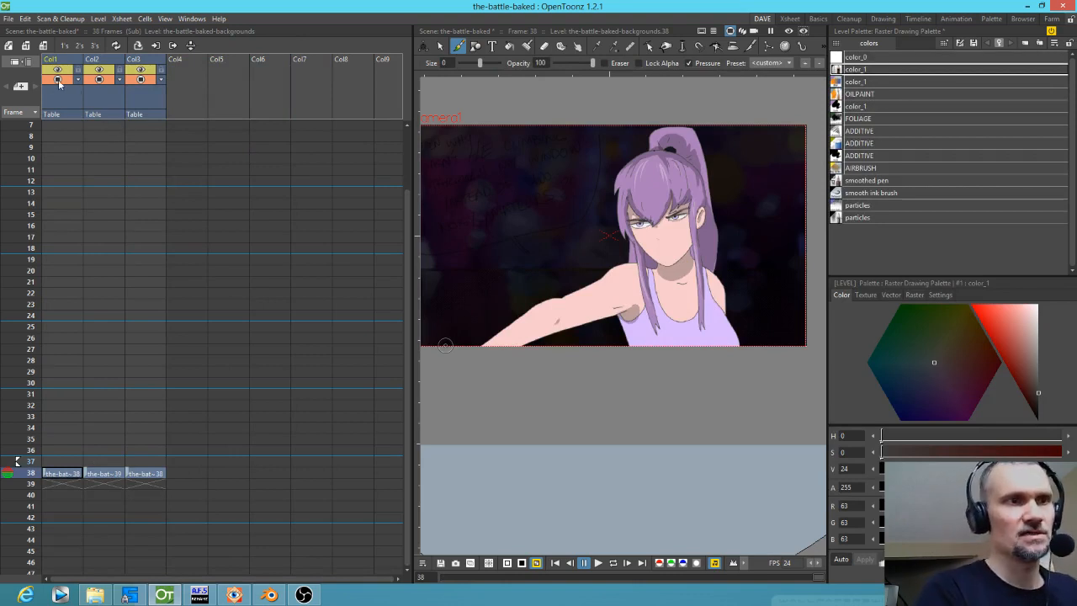
click(144, 74)
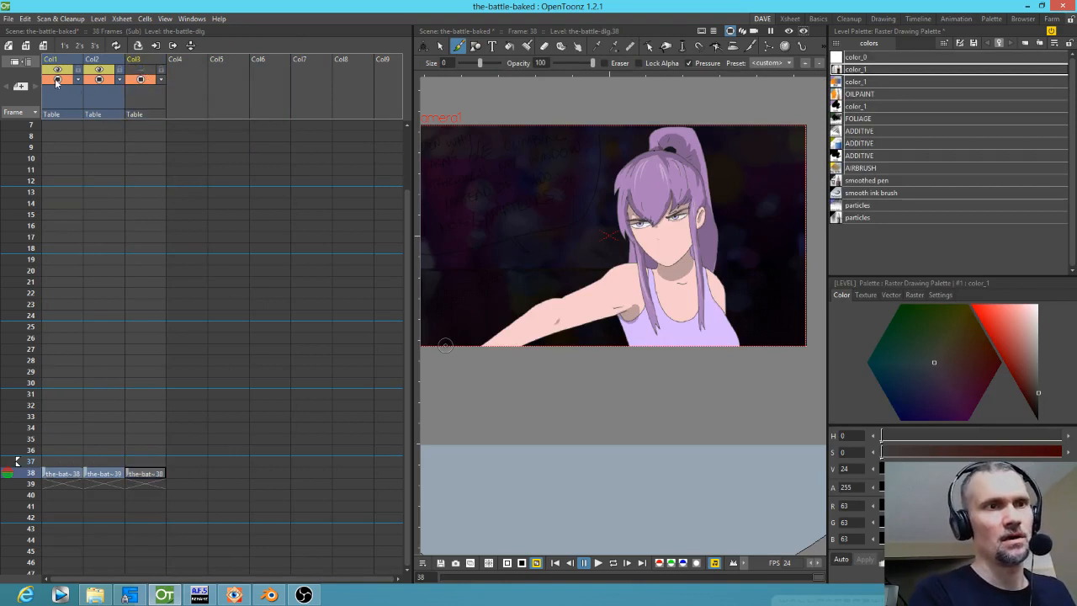
click(57, 80)
mouse_move(516, 268)
mouse_down()
mouse_move(560, 277)
mouse_move(533, 279)
mouse_up()
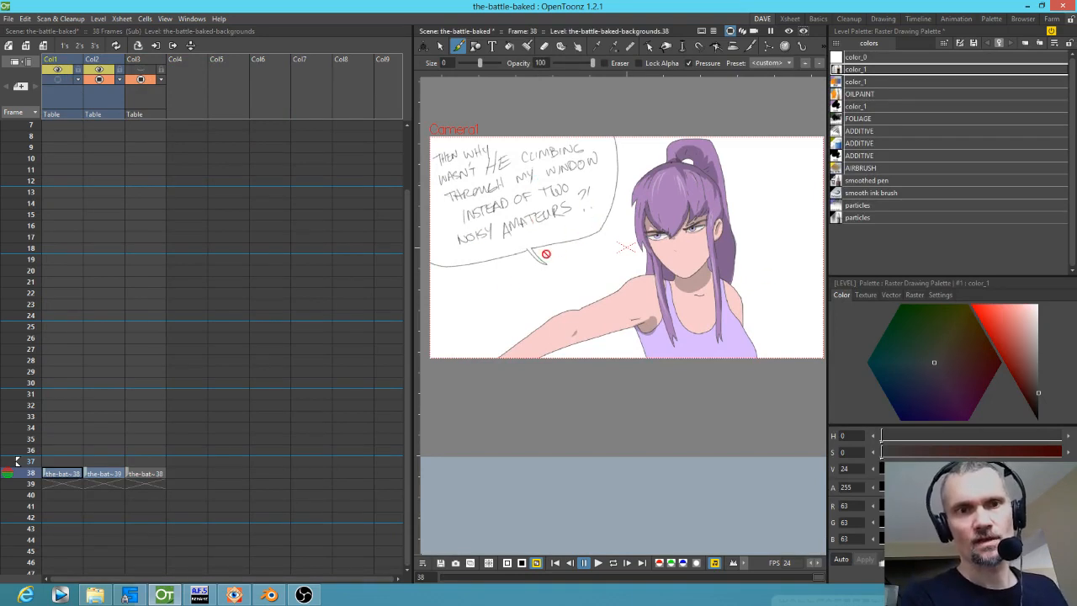
Step: Set the start marker at frame 38 and extend the frame 38 cells of Col1–Col3 to frame 162
right_click(31, 470)
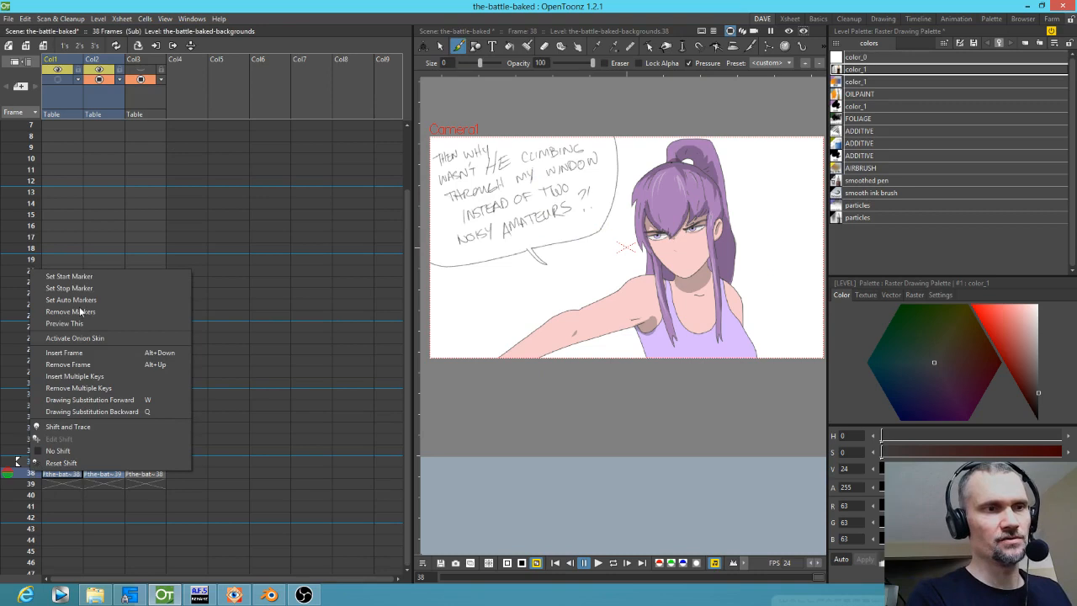
click(78, 280)
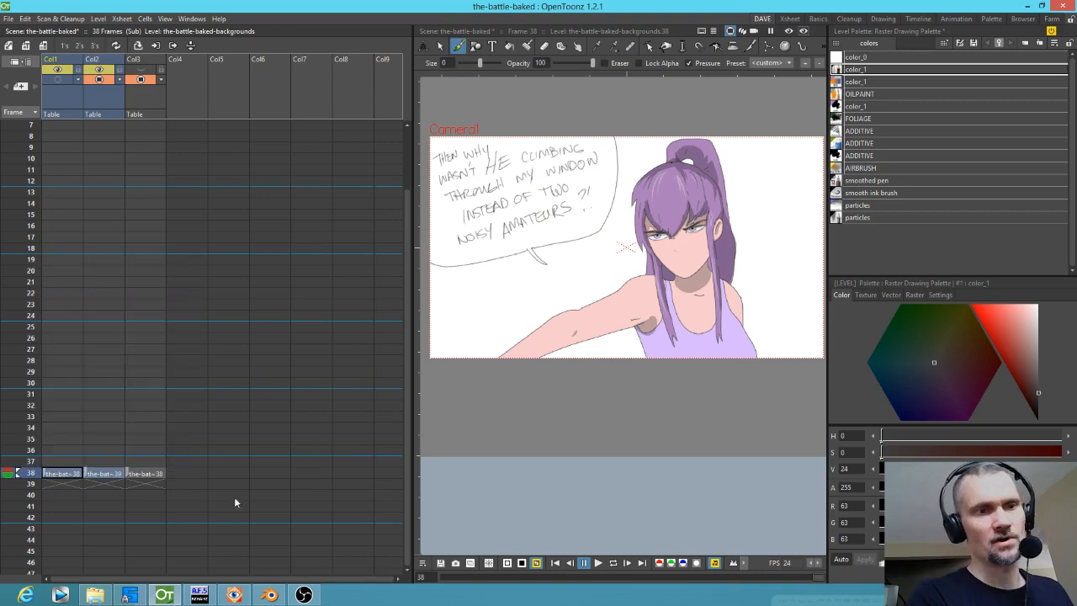
scroll(223, 508, down, 5)
drag(56, 259, 154, 269)
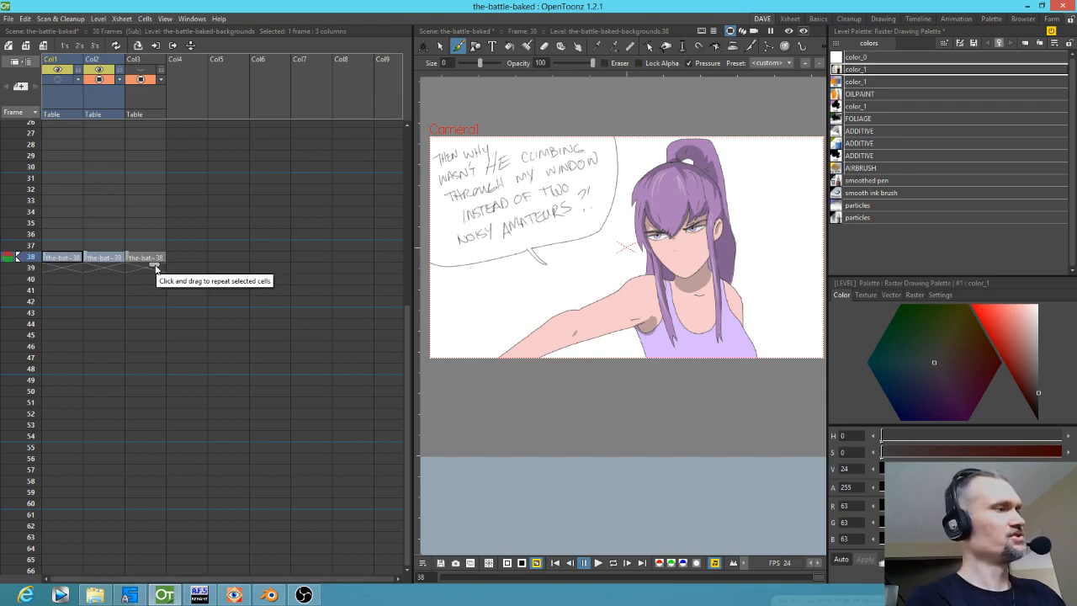
drag(154, 268, 154, 581)
key(apostrophe)
key(apostrophe)
key(apostrophe)
key(apostrophe)
key(apostrophe)
key(apostrophe)
key(apostrophe)
key(apostrophe)
key(apostrophe)
key(apostrophe)
key(apostrophe)
key(apostrophe)
key(apostrophe)
key(apostrophe)
key(apostrophe)
key(apostrophe)
key(apostrophe)
key(apostrophe)
key(apostrophe)
key(apostrophe)
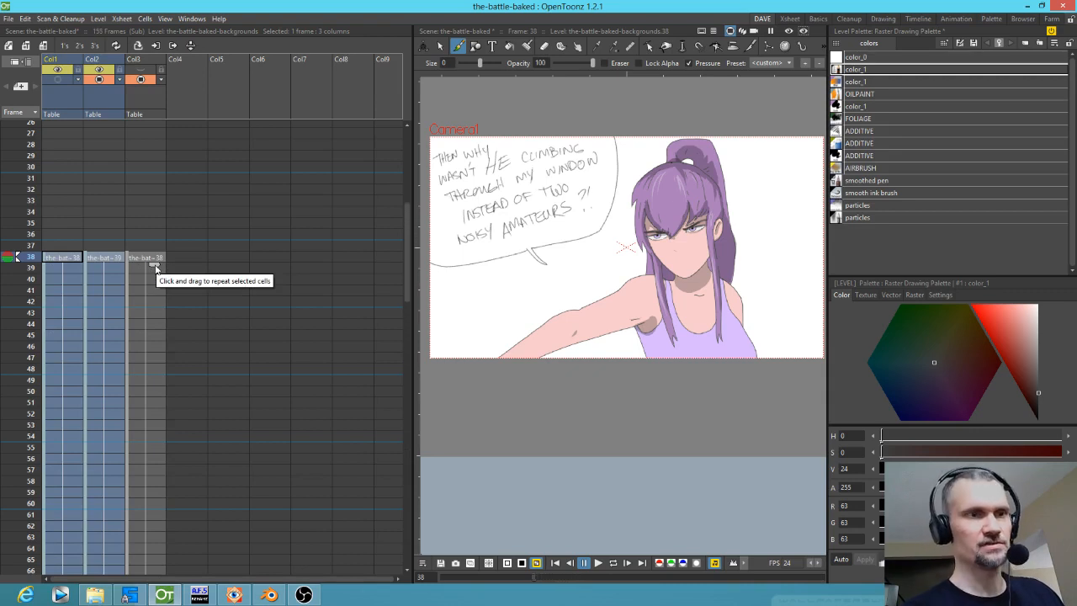
scroll(200, 404, down, 10)
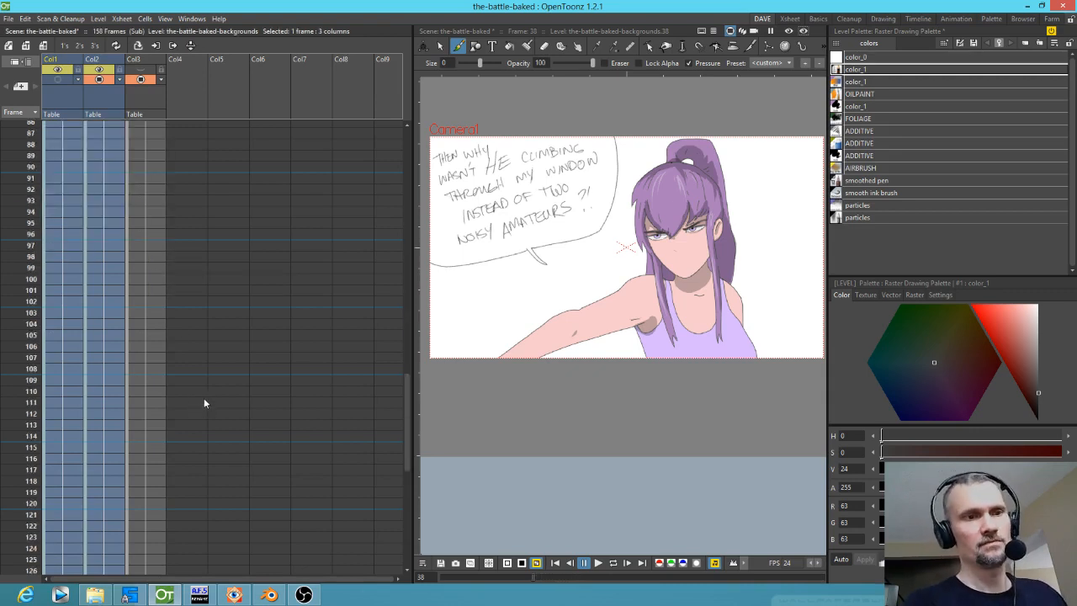
scroll(203, 402, down, 4)
mouse_move(71, 324)
mouse_down()
mouse_move(152, 328)
mouse_move(150, 375)
mouse_up()
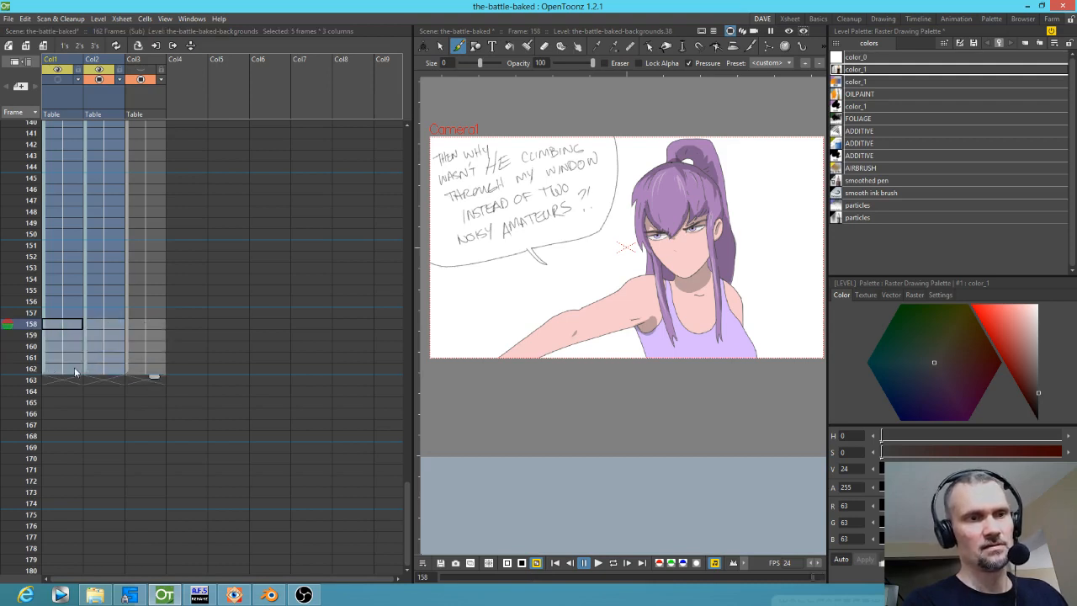
Step: Set the stop marker at frame 162 and return the current frame to 38
right_click(14, 369)
click(40, 385)
scroll(146, 291, up, 6)
scroll(146, 291, up, 12)
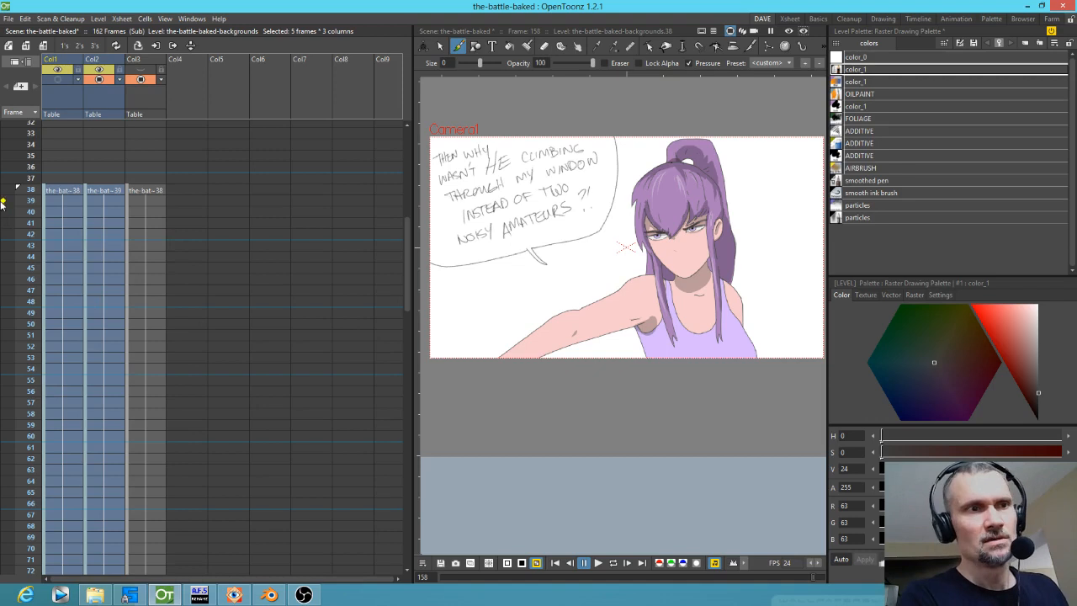
mouse_move(30, 196)
mouse_down()
mouse_move(12, 337)
mouse_move(4, 193)
mouse_up()
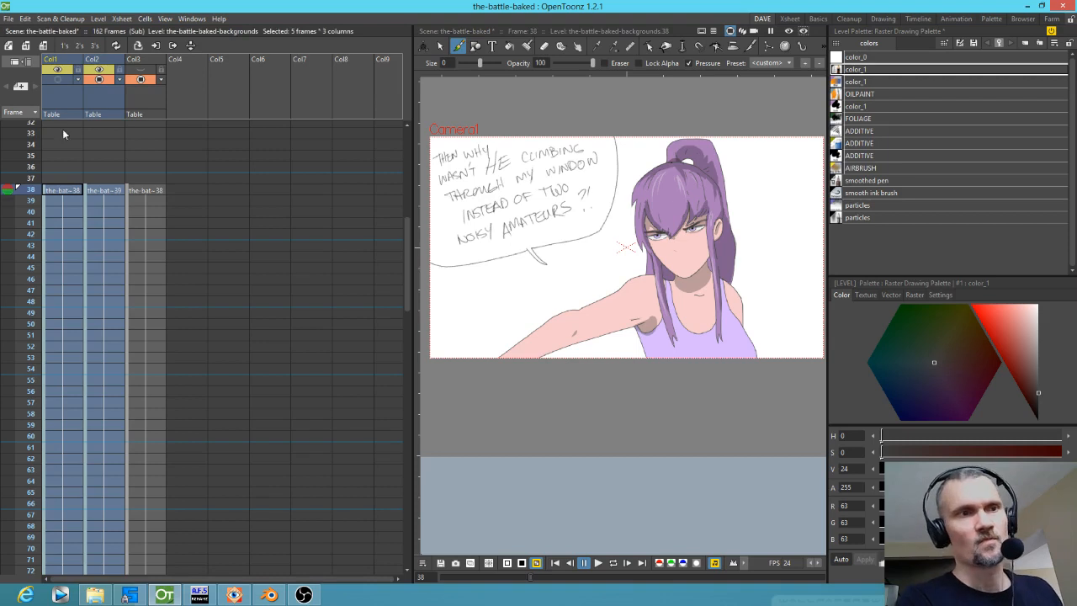
Step: Toggle the Col2 character drawing off and on, and check the default interpolation and animation step in the Animation preferences
click(98, 79)
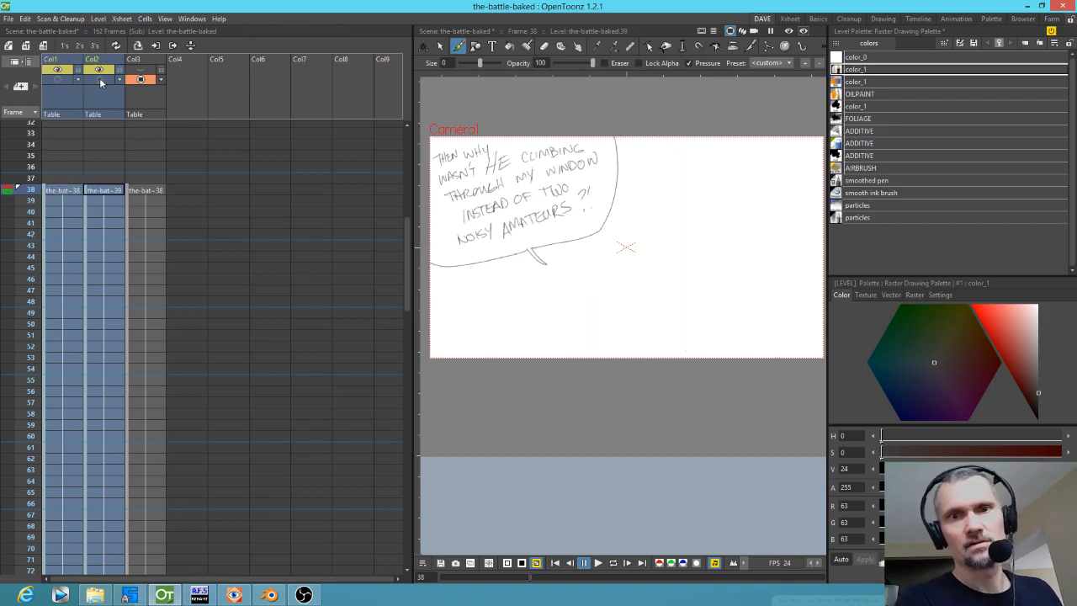
click(99, 80)
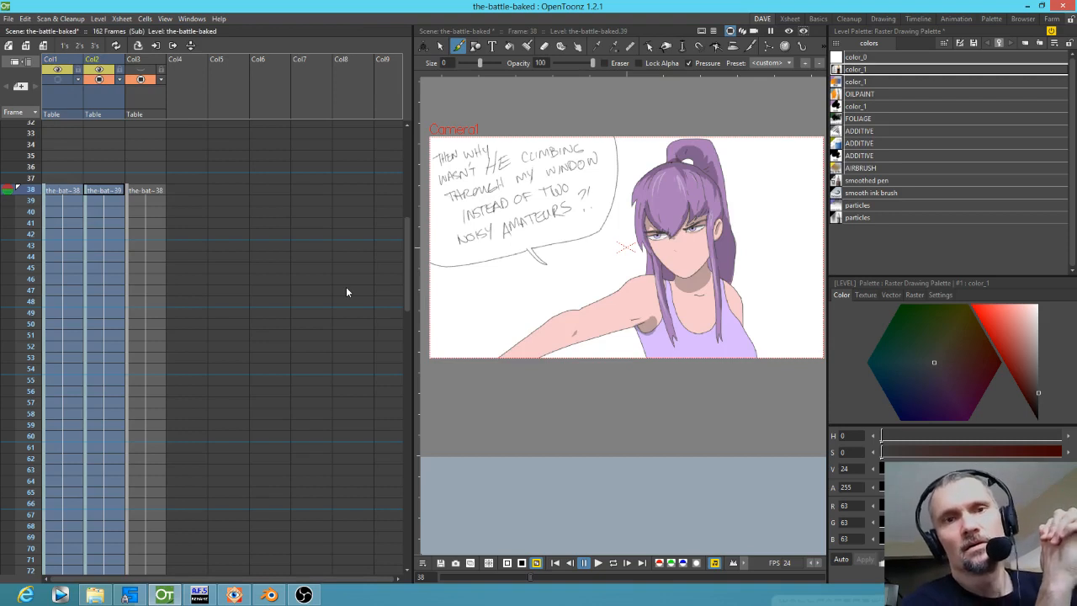
key(ctrl+u)
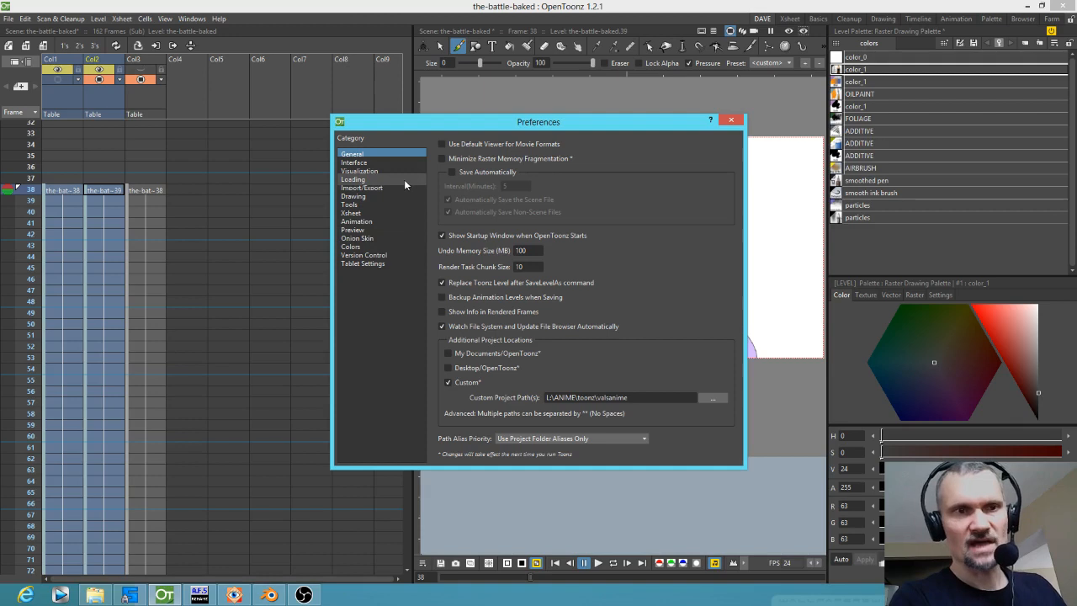
click(380, 221)
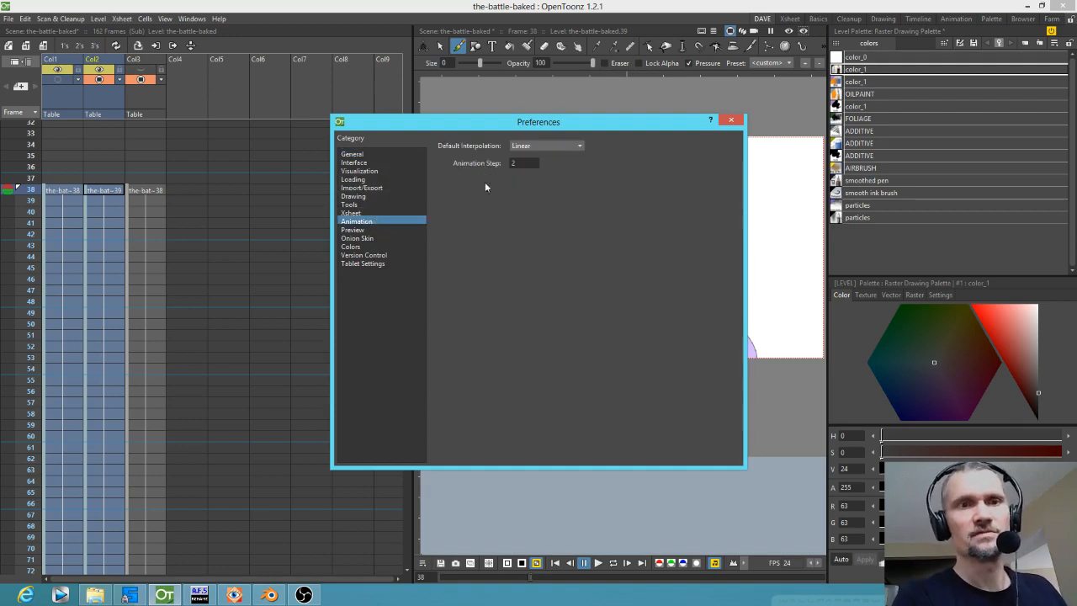
click(733, 122)
Step: Create a mesh for Col2's frame 38 drawing with an edge length of about 10 mm and extend its cells to frame 162
click(105, 193)
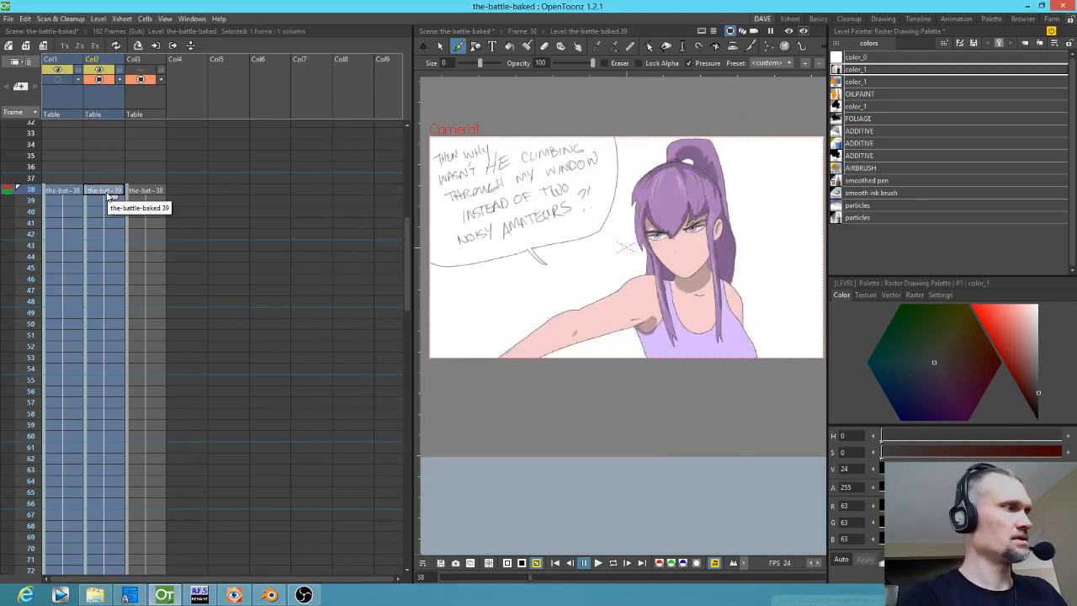
key(x)
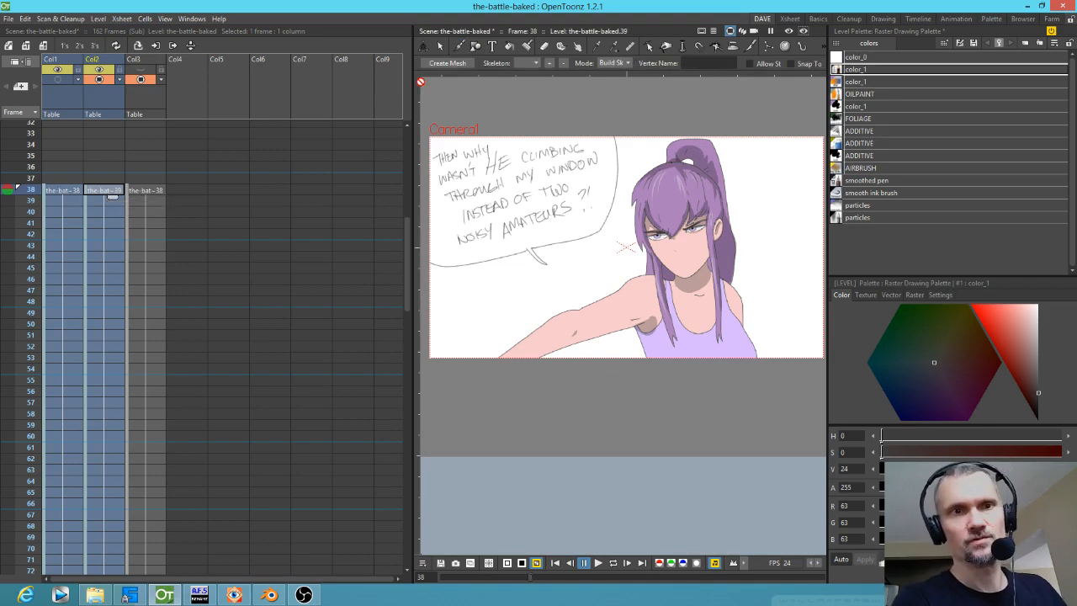
click(448, 64)
drag(446, 117, 486, 116)
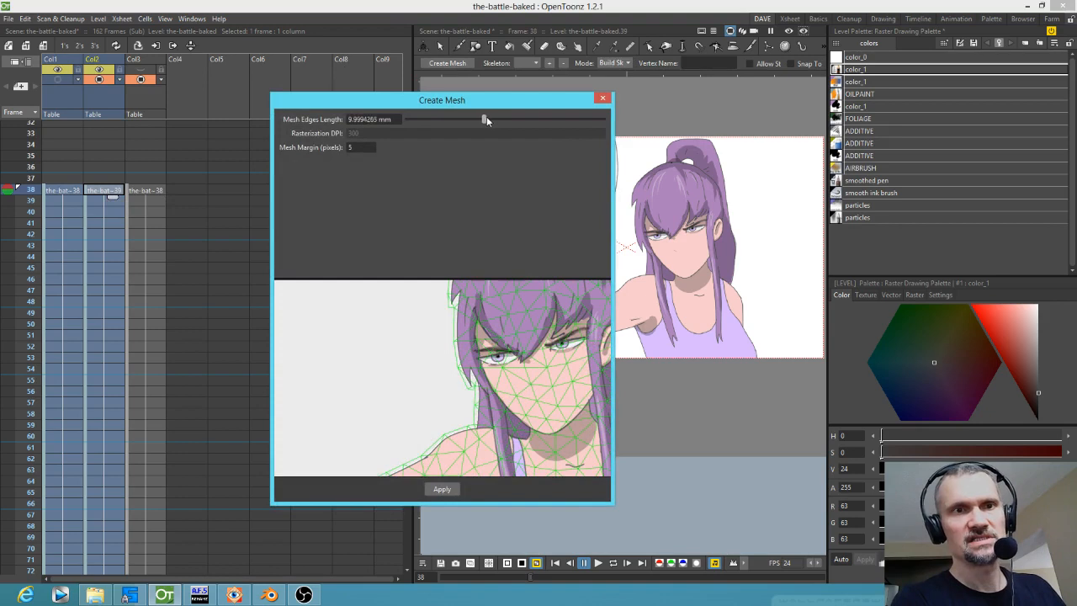
click(442, 489)
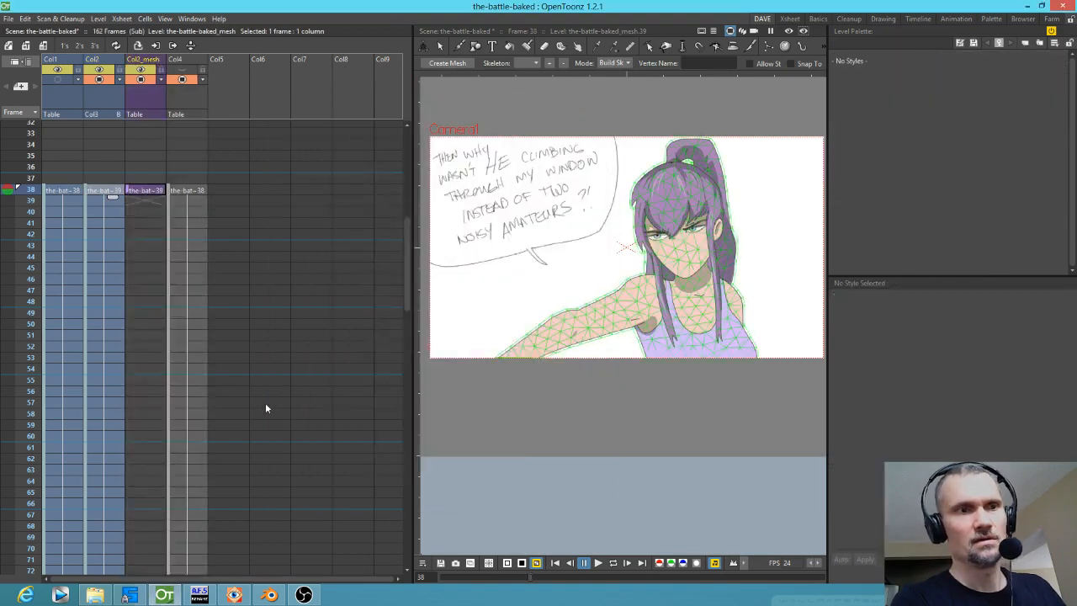
click(154, 193)
drag(154, 198, 157, 484)
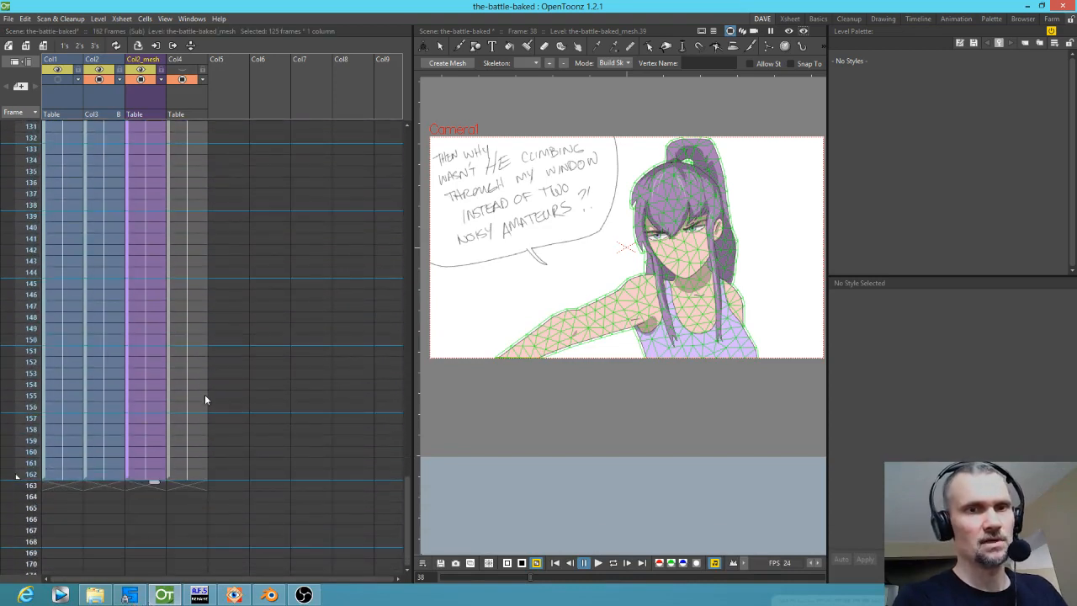
Step: Build the Col2_mesh skeleton's spine at frame 38: a root below the character, a chest vertex, and a neck vertex at the chin
scroll(205, 390, up, 10)
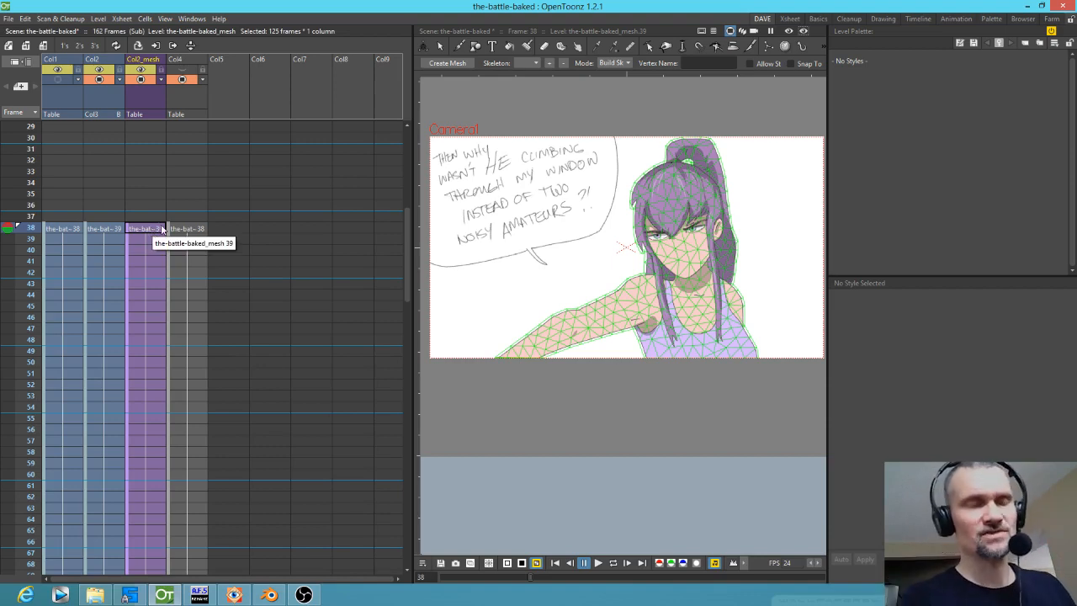
click(619, 64)
click(621, 64)
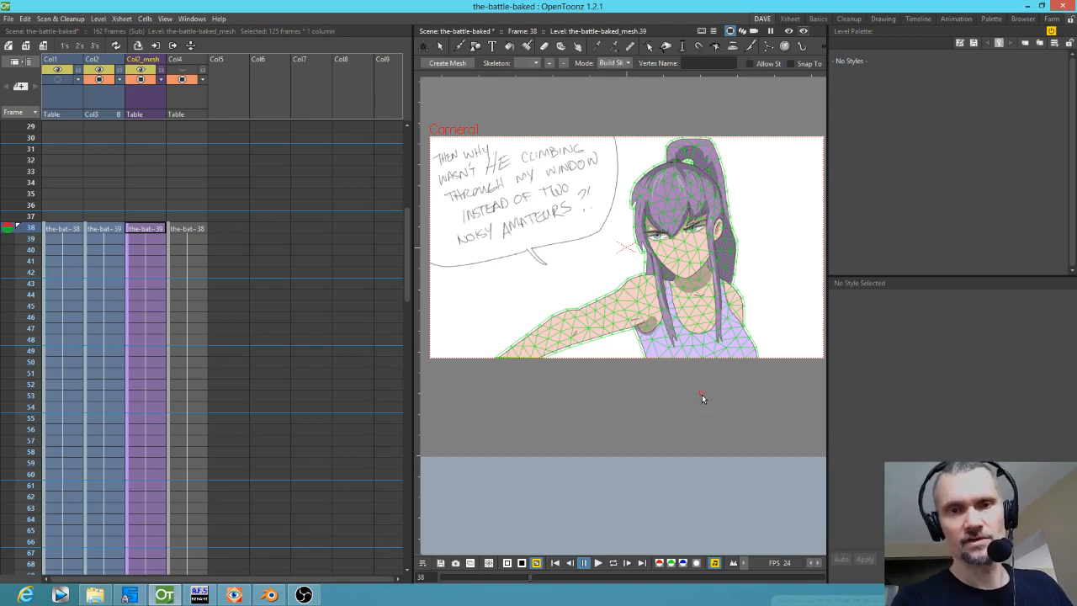
click(700, 389)
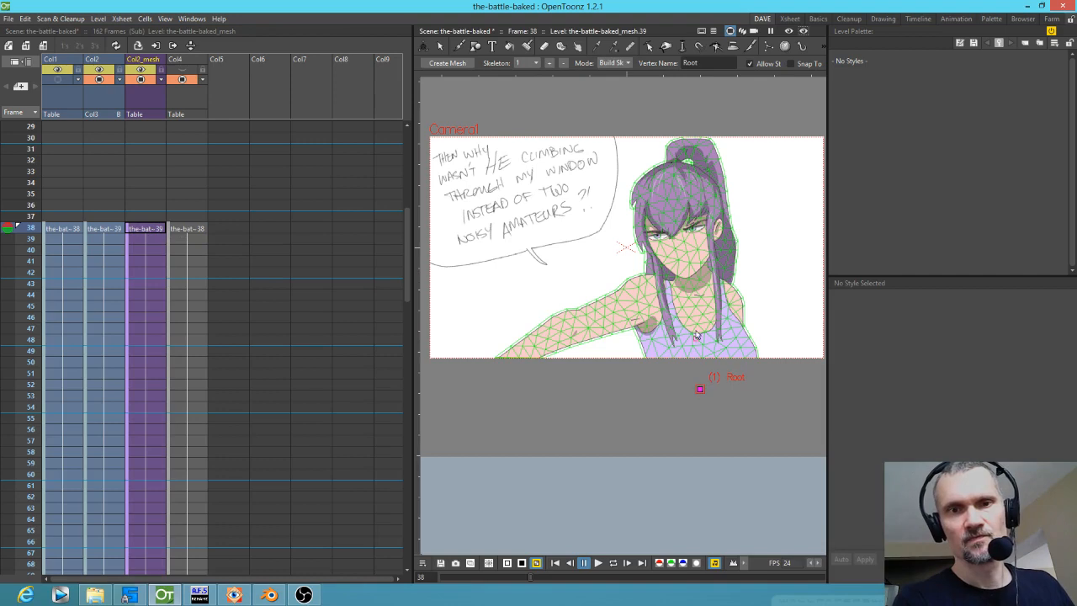
click(699, 300)
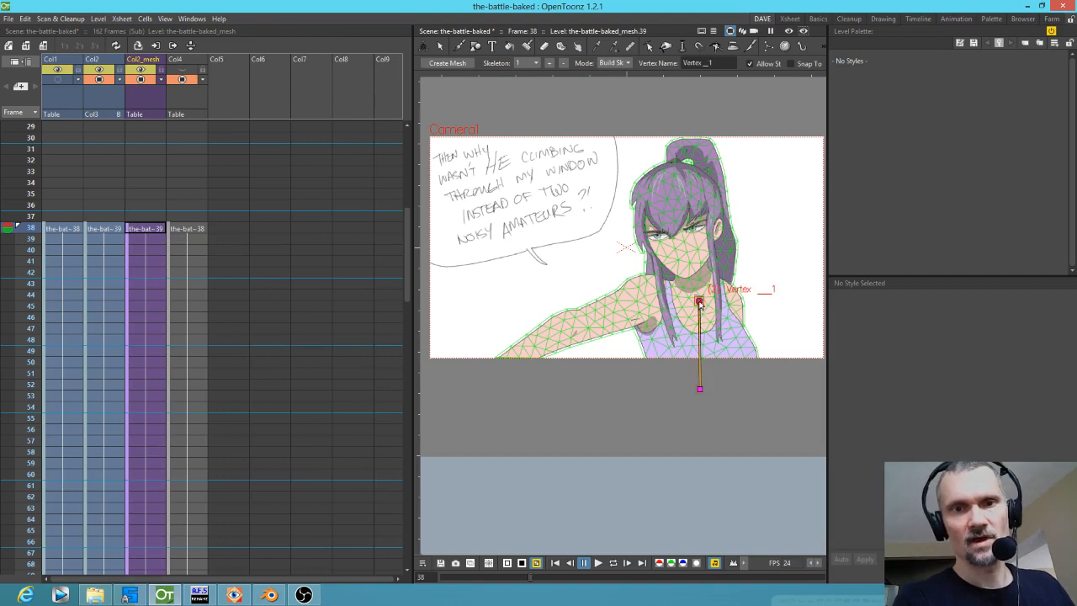
click(696, 278)
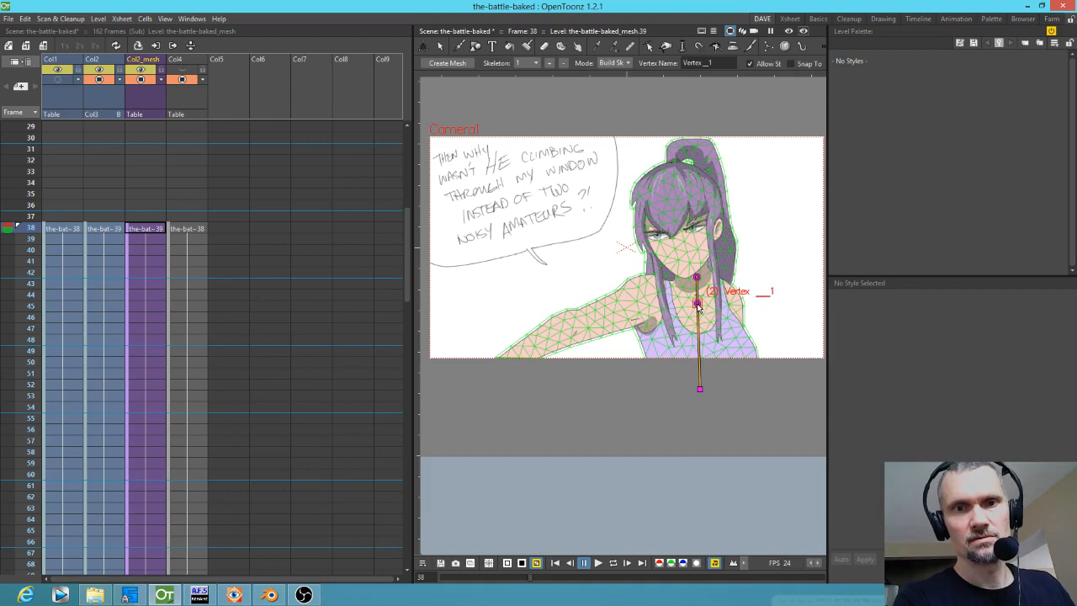
Step: Branch a shoulder-to-hand chain of four vertices from the chest vertex, and add a head vertex on the forehead from the neck vertex
click(651, 284)
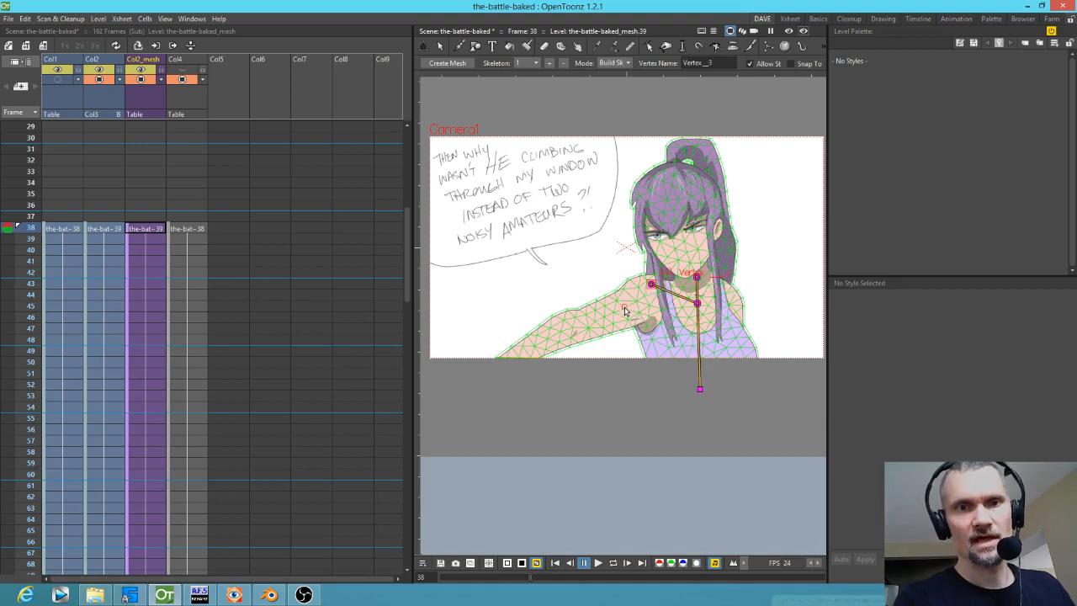
click(627, 301)
click(575, 323)
click(524, 353)
click(696, 277)
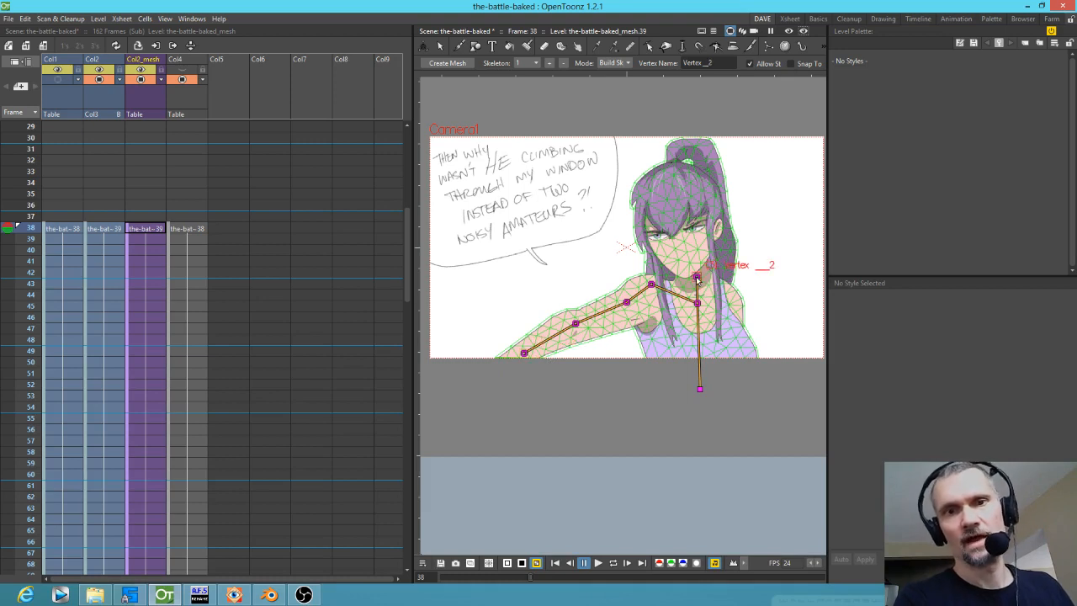
click(677, 204)
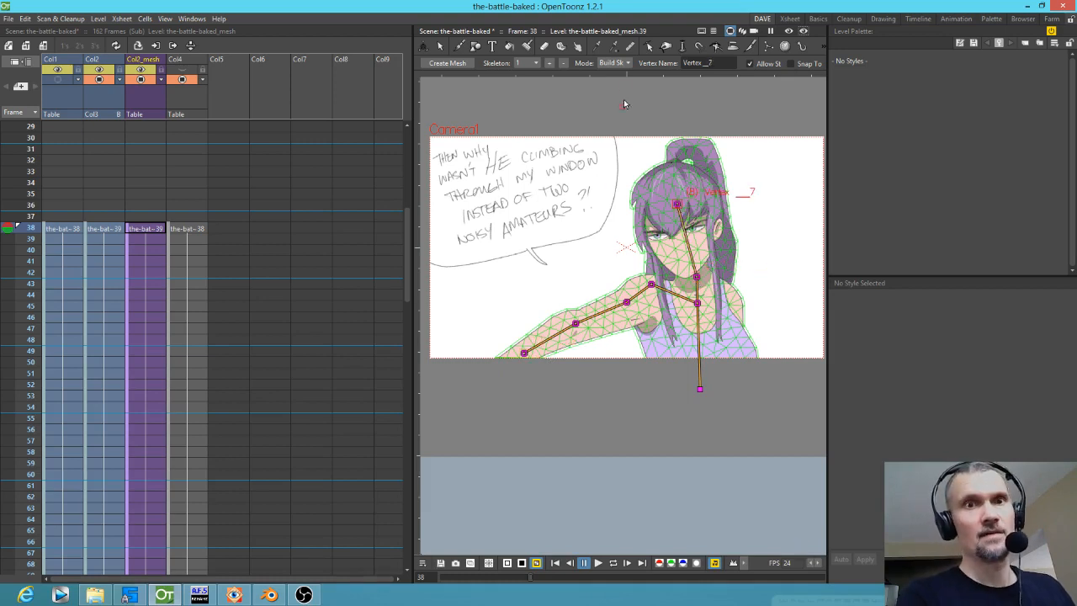
Step: Switch the skeleton to Animate mode and pose frame 38, tilting the head slightly away from the speech bubble and rotating the chest about -3°
click(614, 62)
click(614, 83)
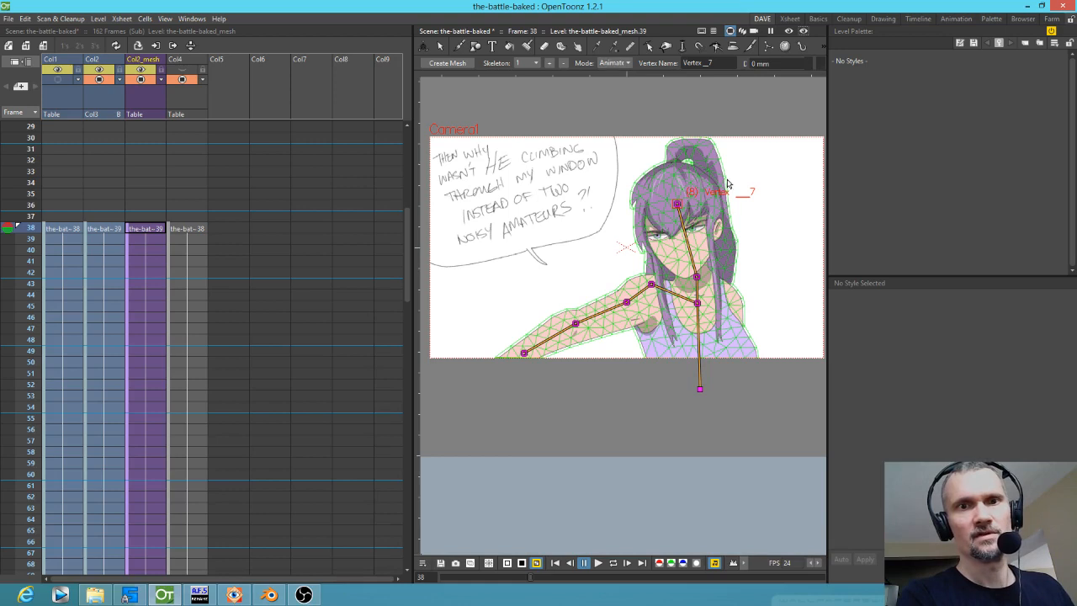
mouse_move(678, 204)
mouse_down()
mouse_move(699, 197)
mouse_move(682, 202)
mouse_up()
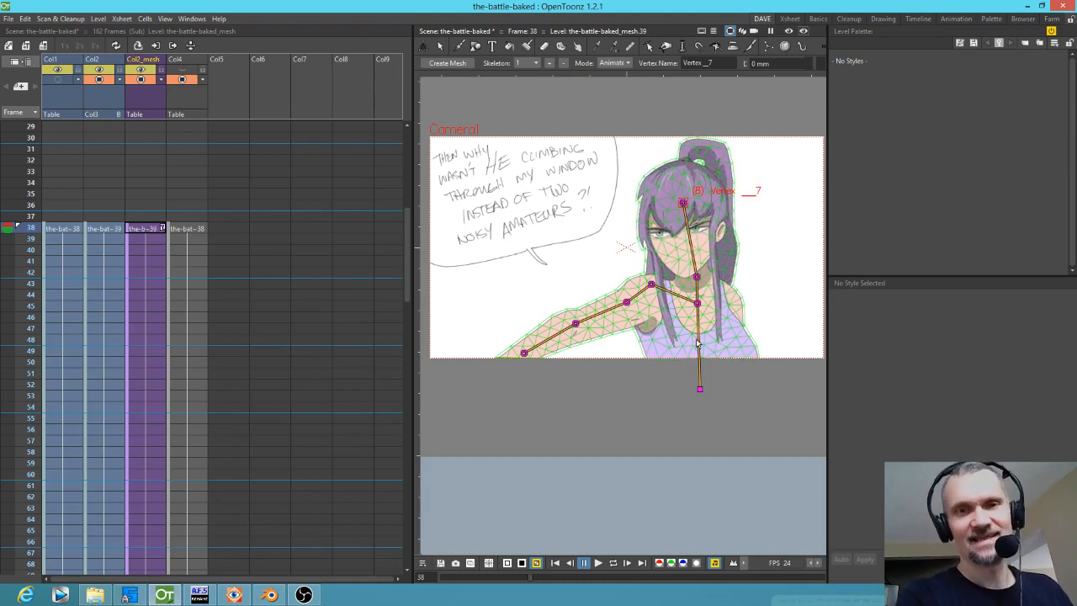
click(696, 305)
drag(696, 304, 705, 308)
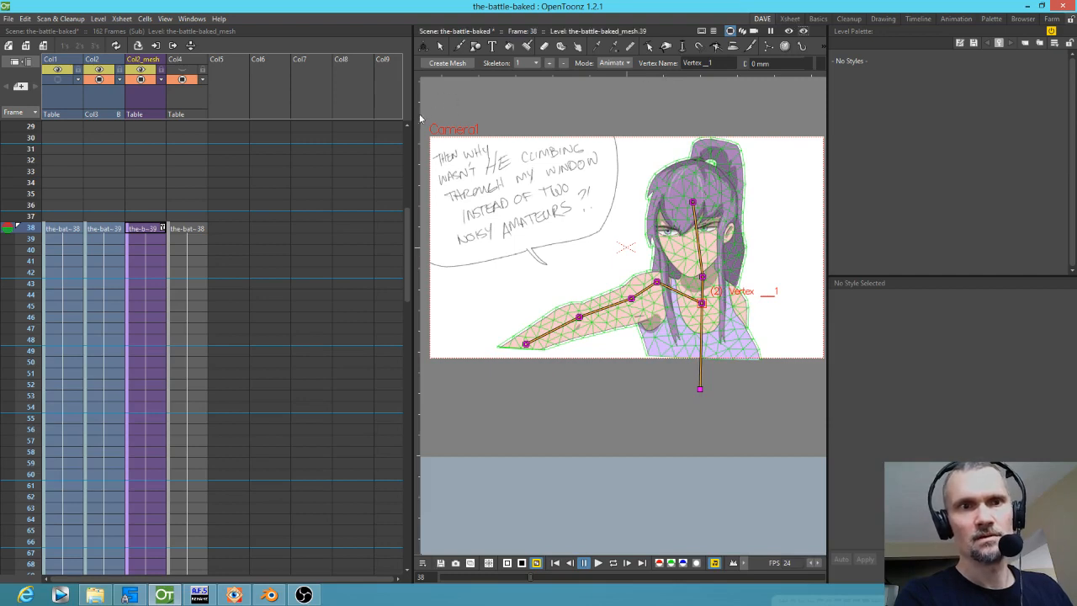
Step: Widen the viewer and pose the outstretched arm at frame 38, lowering it at the upper arm by about 7.76° and adjusting the hand vertex
drag(420, 119, 277, 120)
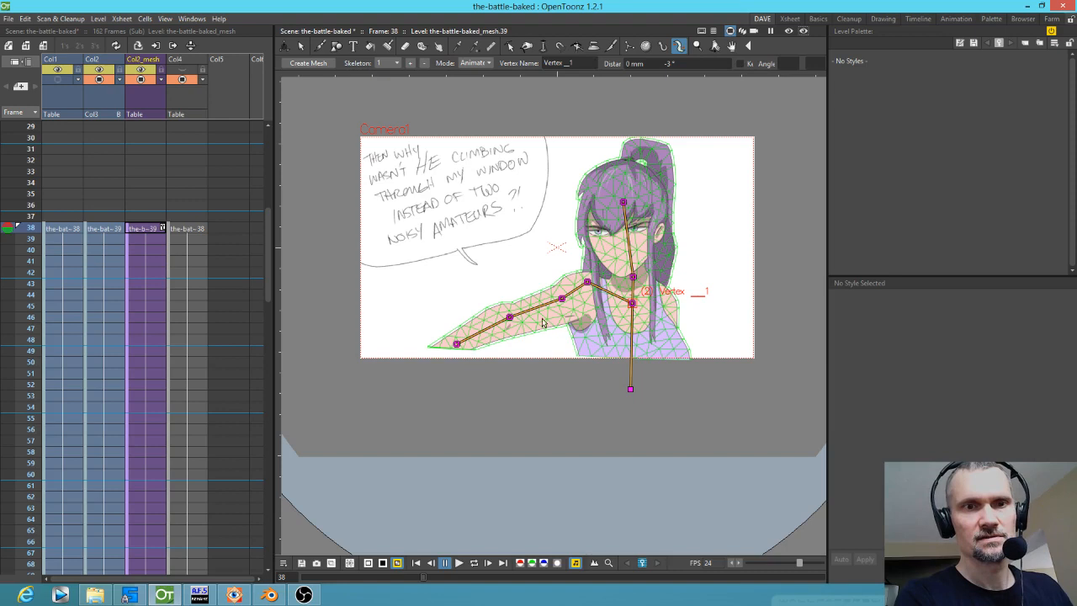
drag(563, 308, 565, 307)
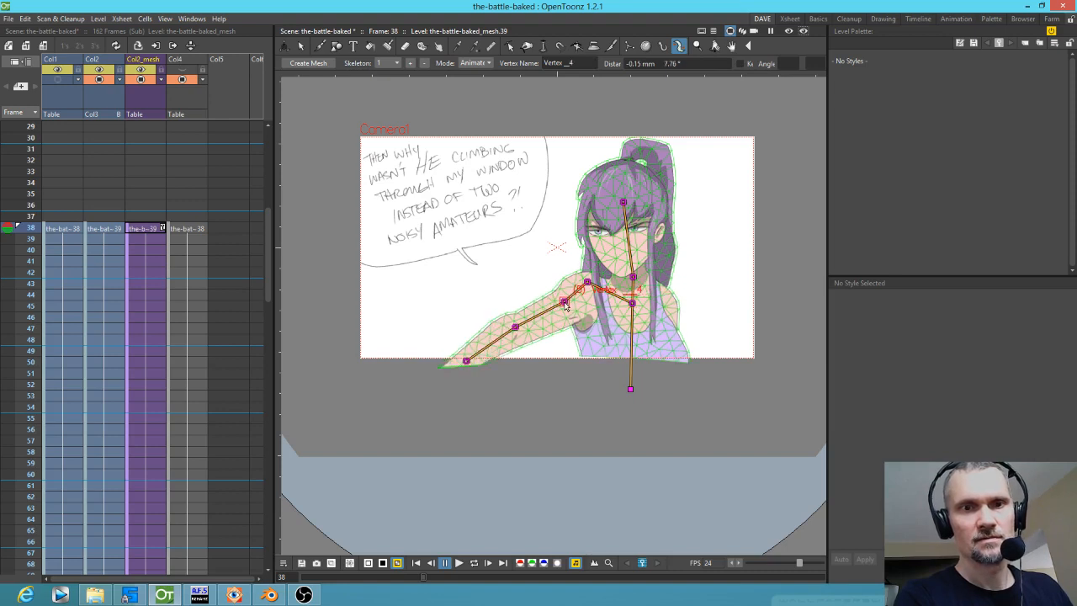
drag(461, 363, 463, 363)
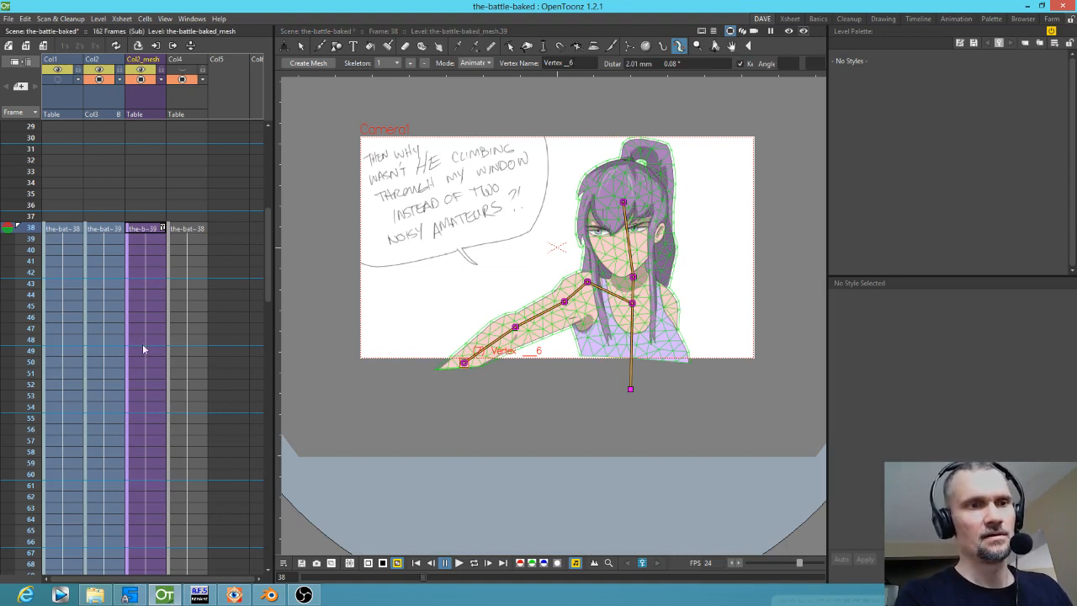
Step: Key the head vertex at frame 58 of Col2_mesh, tilting it away from the speech bubble to about -9.47°
drag(31, 231, 11, 407)
click(29, 233)
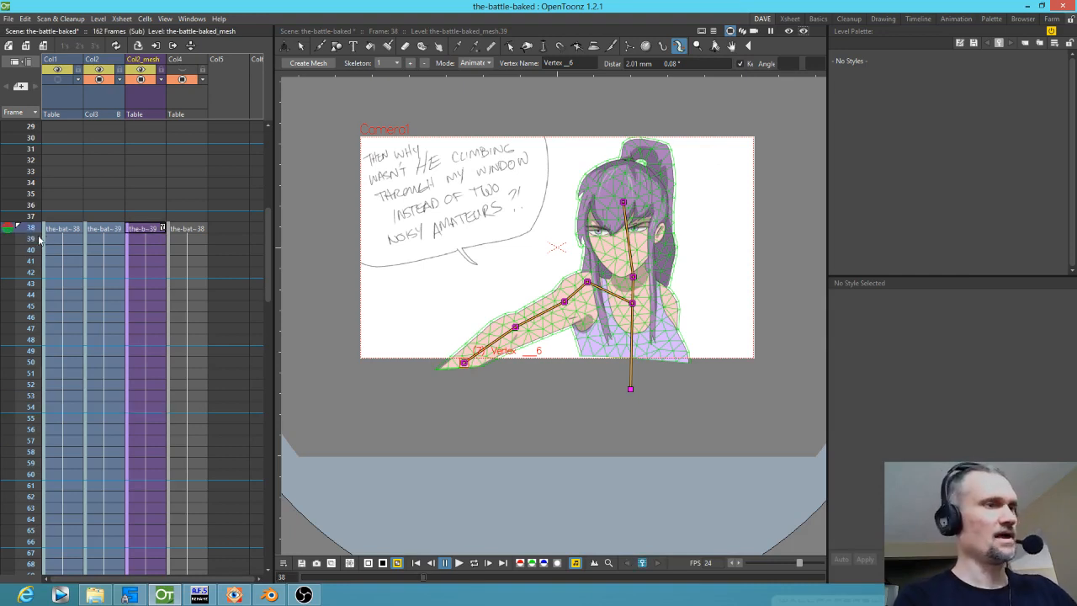
key(p)
key(p)
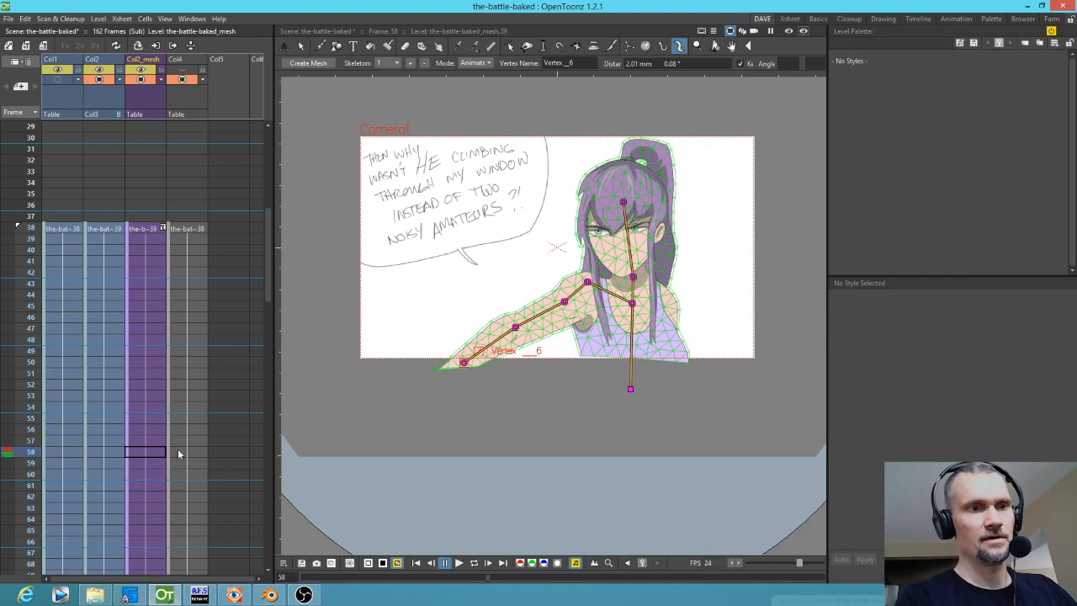
drag(623, 203, 629, 202)
scroll(134, 436, down, 5)
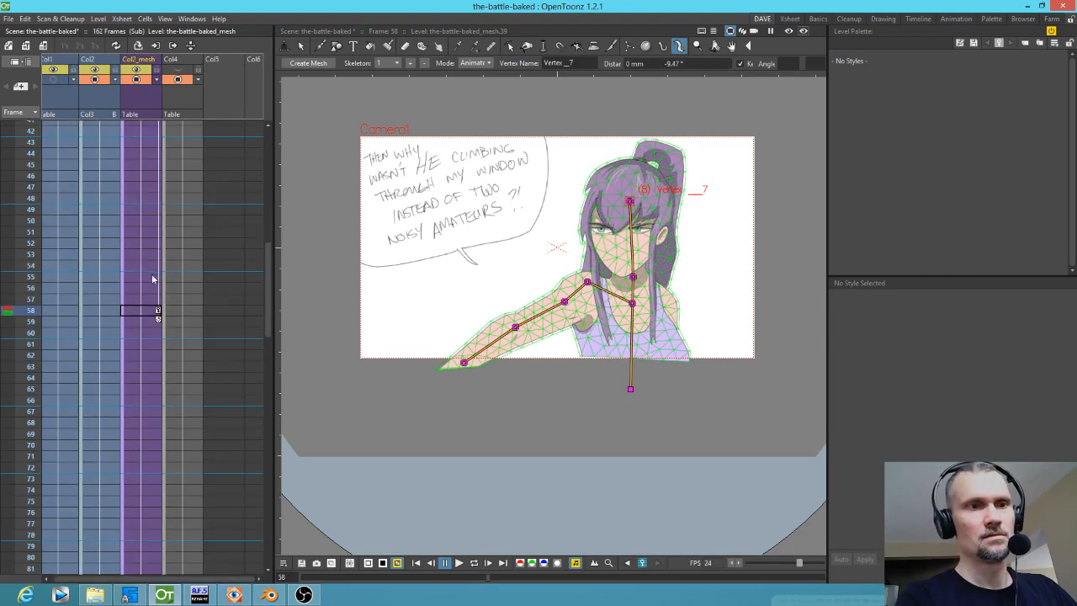
Step: Key the head vertex at frame 84 of Col2_mesh, tilting it back toward the speech bubble
click(148, 311)
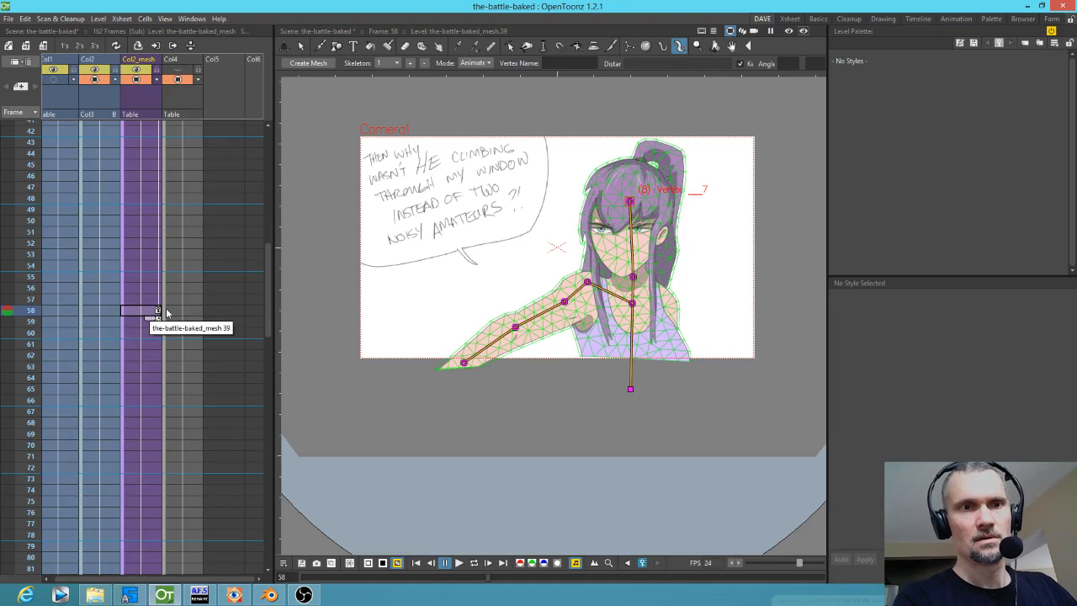
key(p)
key(l)
drag(181, 439, 220, 222)
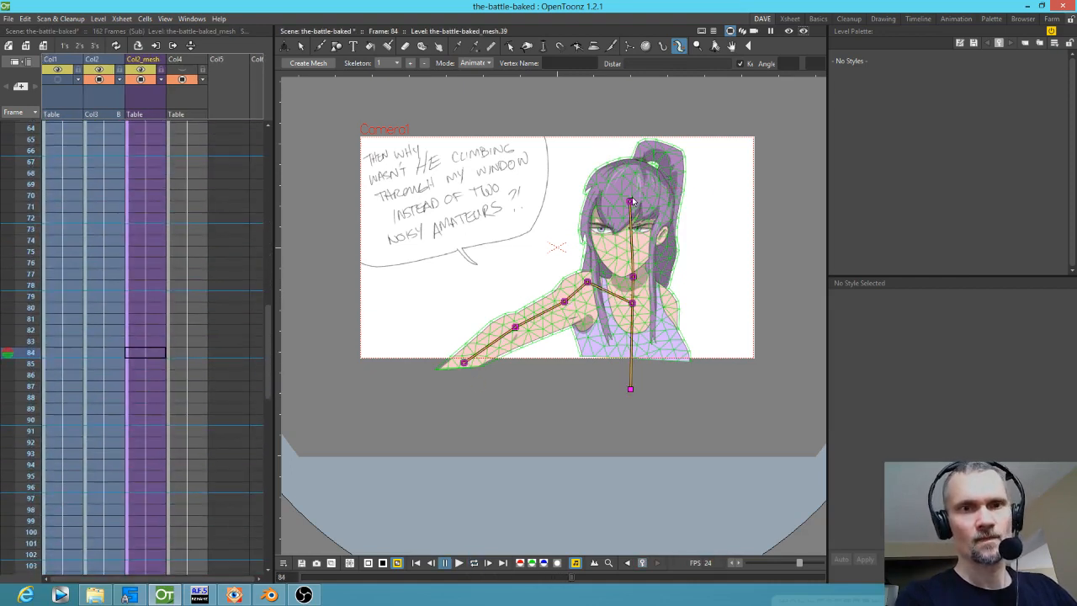
drag(632, 201, 625, 202)
click(151, 354)
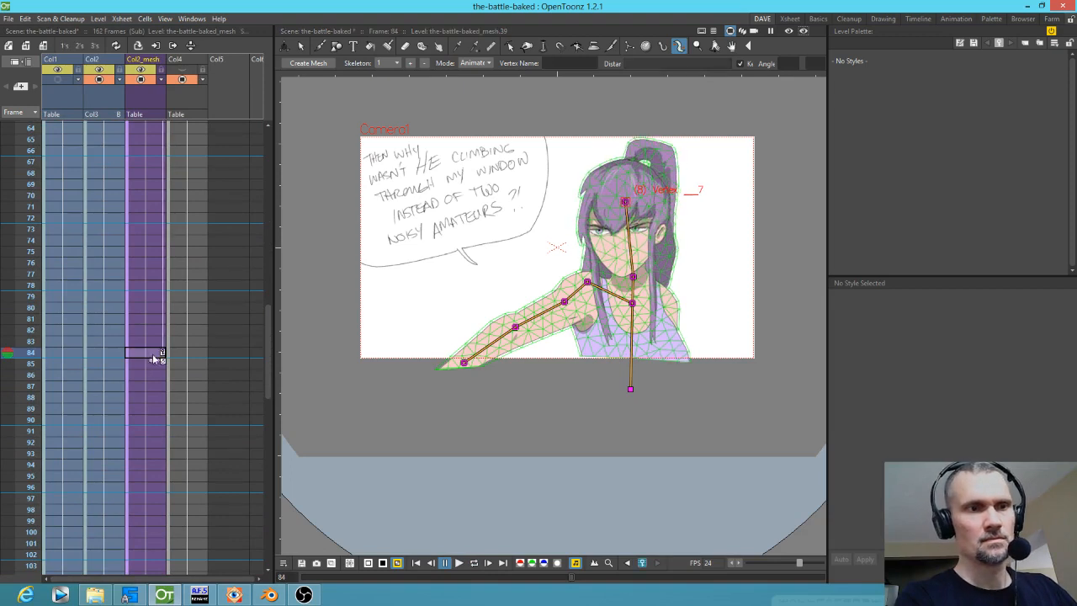
Step: Key the head vertex at frame 107 of Col2_mesh, tilting it away from the speech bubble to about -10.21°
key(Down)
key(Down)
key(Down)
key(Down)
key(Down)
key(Down)
key(Down)
key(Down)
key(Down)
key(Down)
key(Down)
key(Down)
key(Down)
key(Down)
key(Down)
key(Down)
key(Down)
key(Down)
key(Down)
key(Down)
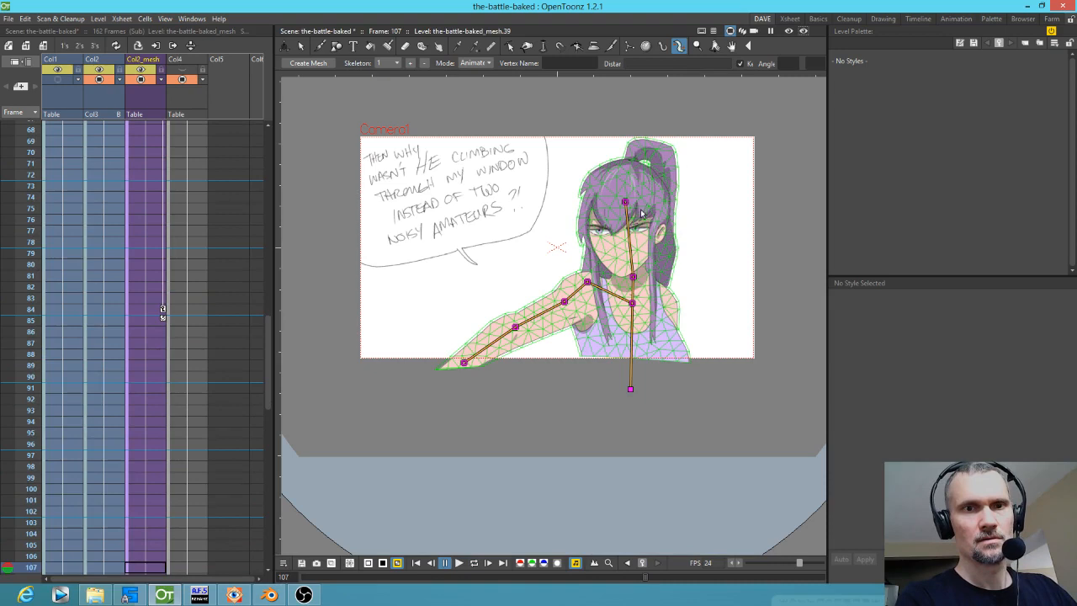
drag(624, 202, 630, 200)
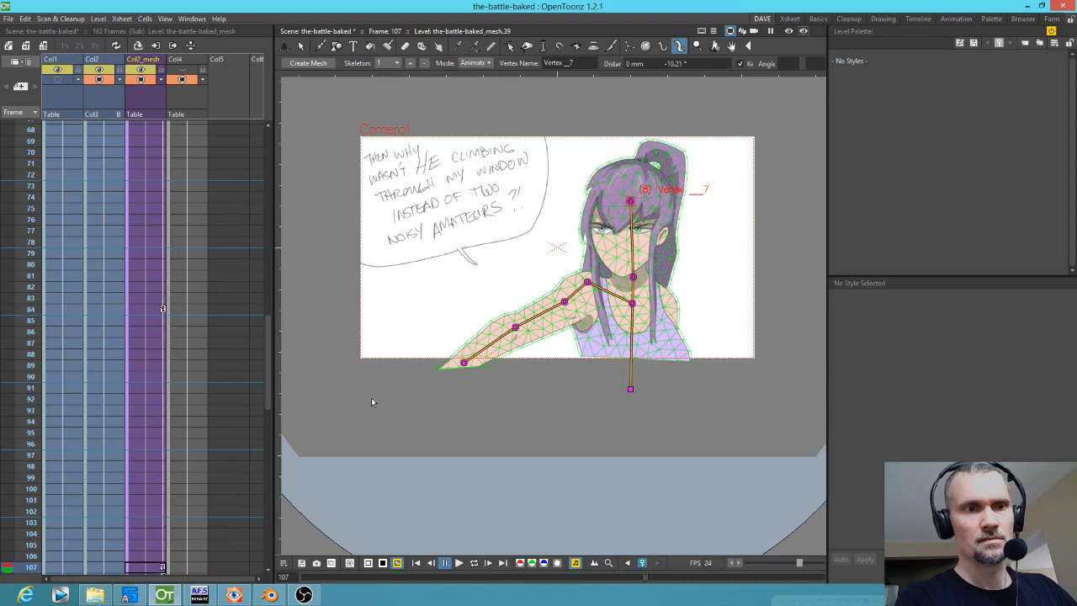
Step: Key the head vertex at frame 121 of Col2_mesh, easing its tilt to about -8.89°
scroll(191, 440, down, 3)
click(150, 521)
drag(631, 203, 628, 201)
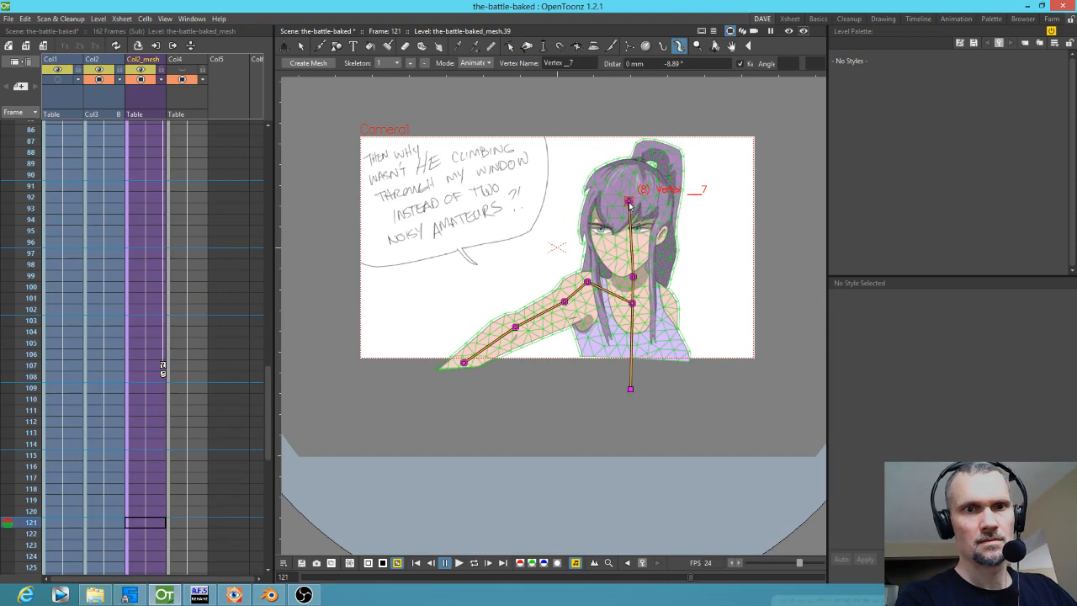
Step: Hide the Col2_mesh overlay in the viewer and play the head animation in a loop
click(140, 81)
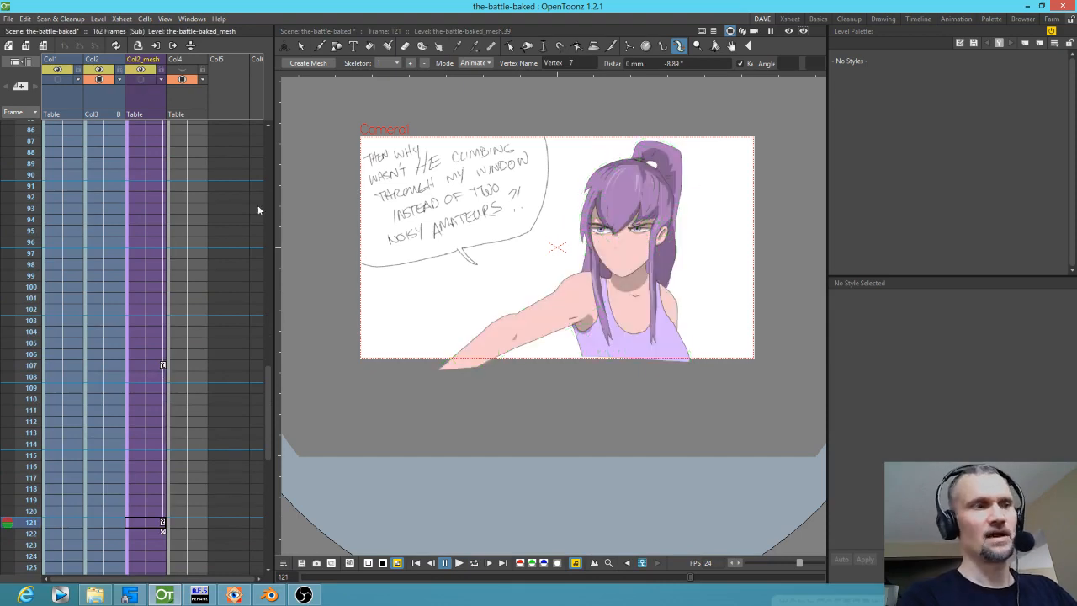
key(l)
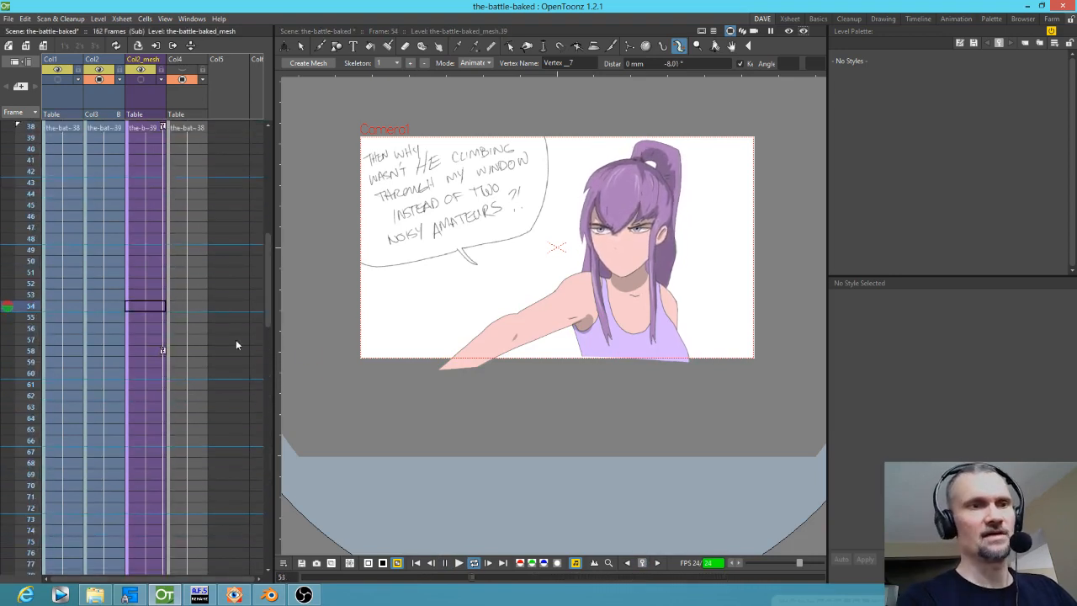
click(211, 346)
Step: Copy the frame 38 keyframe of Col2_mesh to frame 56 so the head holds its first pose
scroll(202, 320, up, 10)
scroll(191, 276, down, 8)
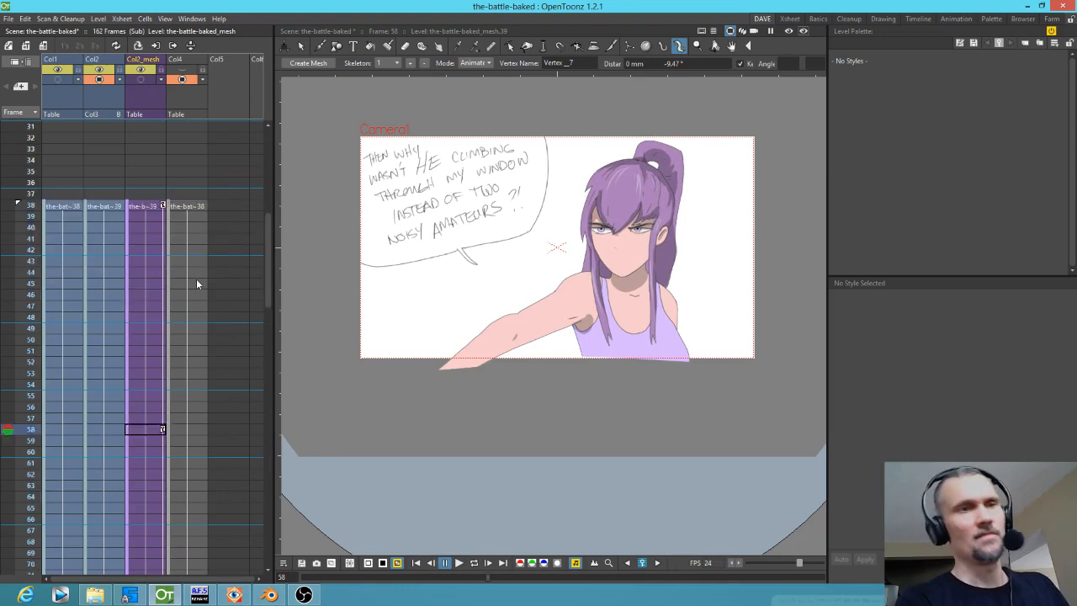
scroll(192, 283, up, 4)
click(165, 339)
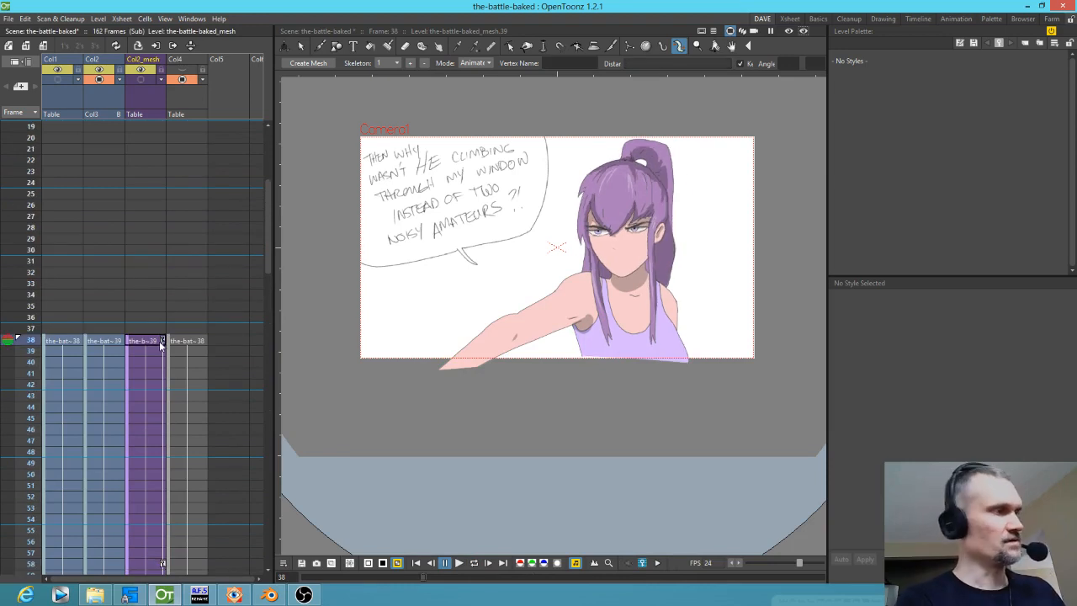
scroll(184, 385, down, 4)
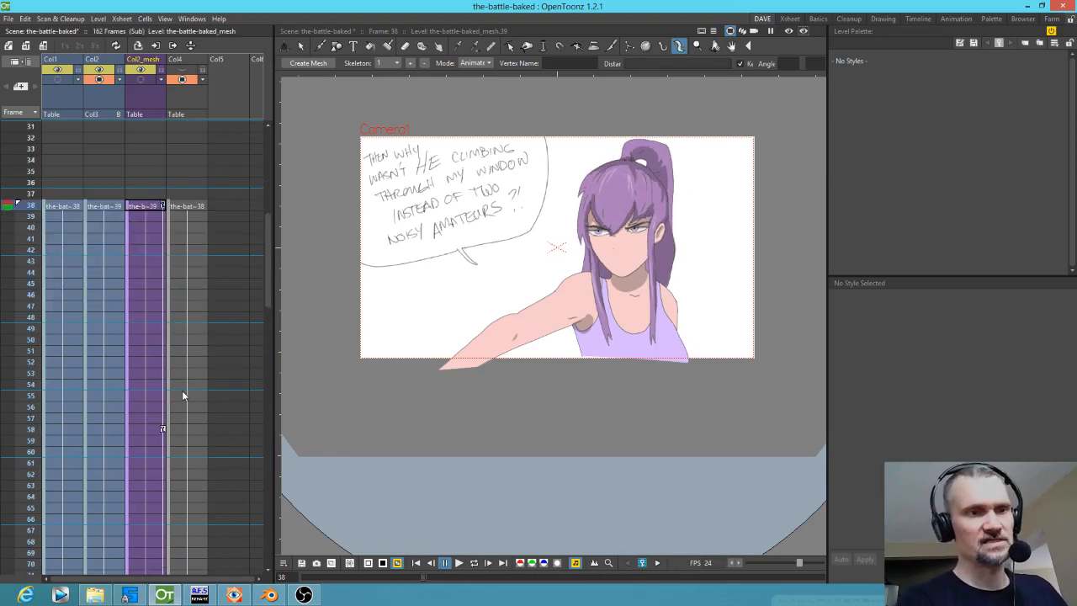
click(161, 408)
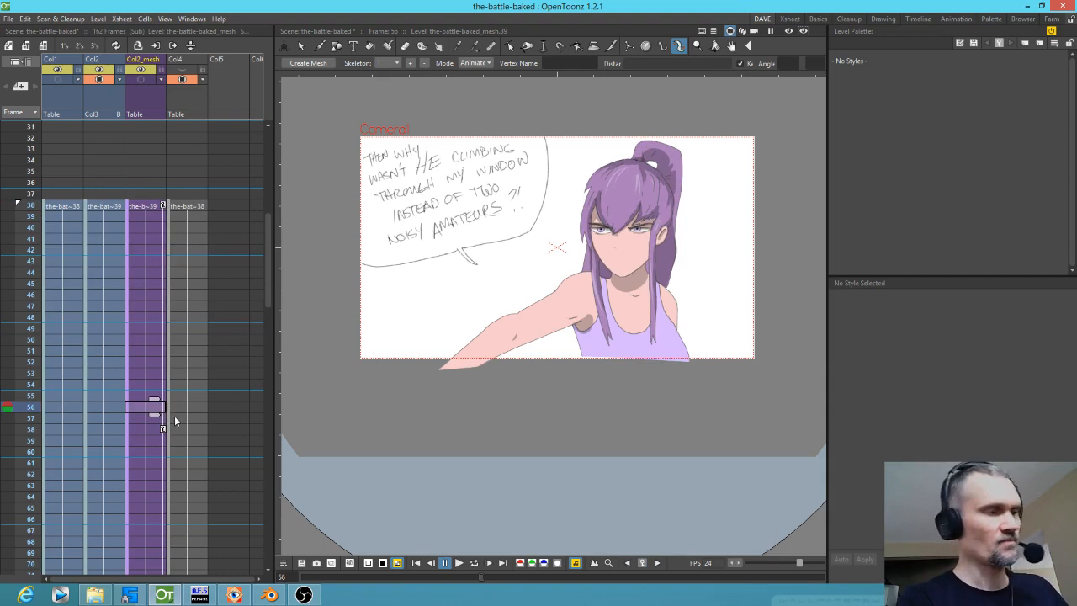
scroll(208, 437, down, 6)
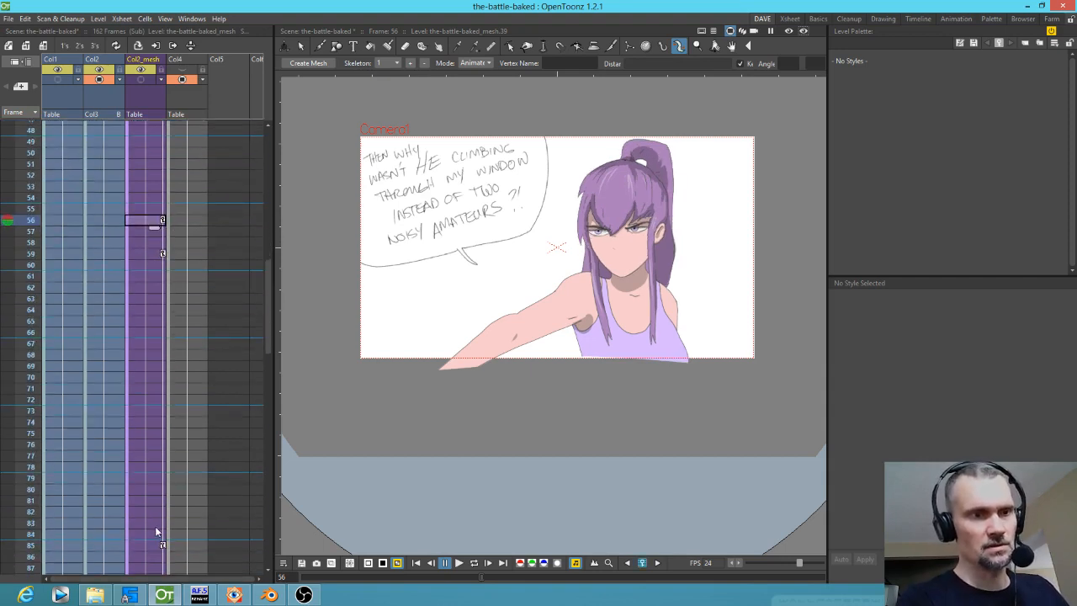
Step: Copy the frame 59 keyframe of Col2_mesh to frame 83 to hold the second head pose
click(163, 254)
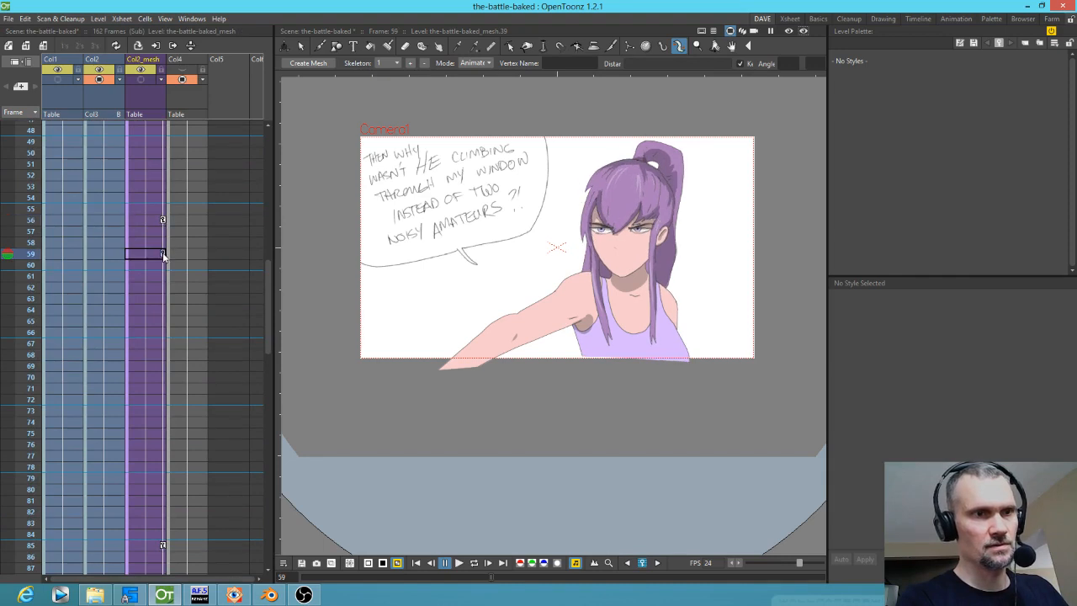
click(164, 523)
scroll(170, 476, down, 5)
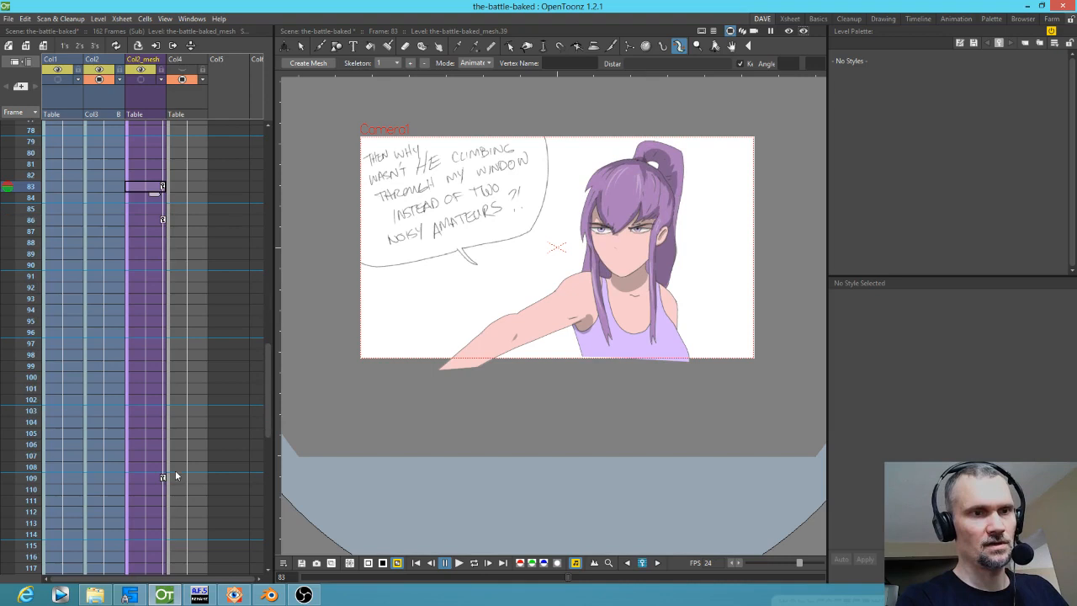
Step: Copy the frame 86 keyframe of Col2_mesh to frame 106 to hold the third head pose
click(147, 220)
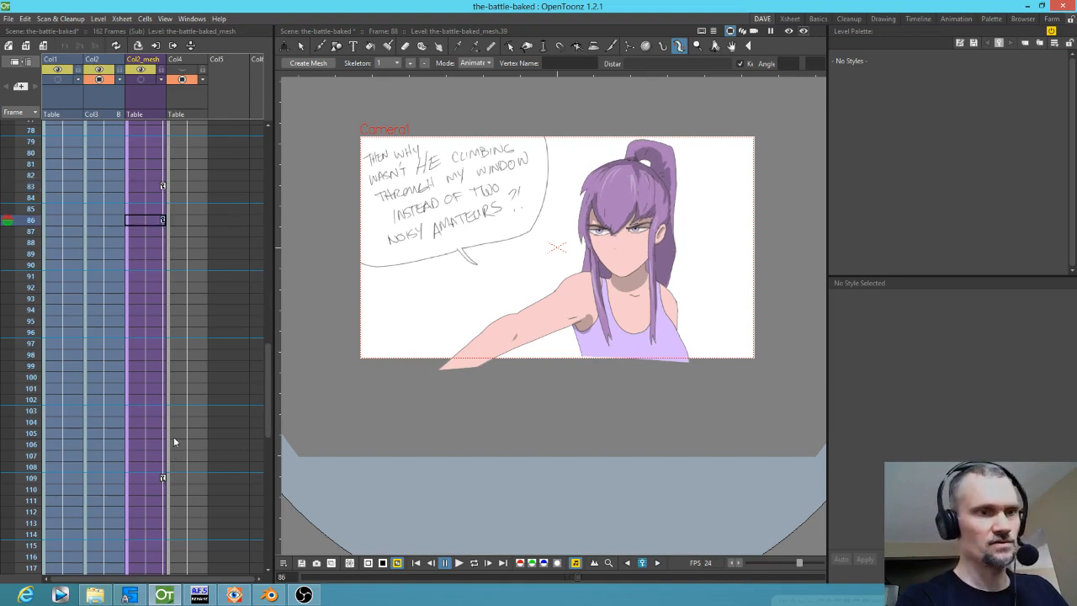
click(160, 443)
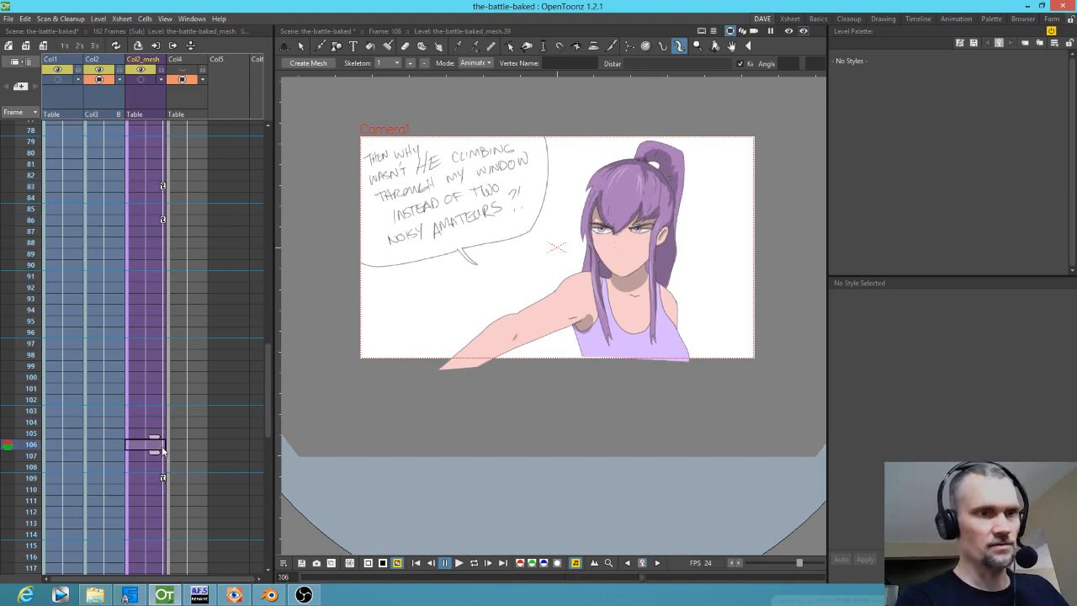
click(162, 443)
scroll(188, 433, down, 5)
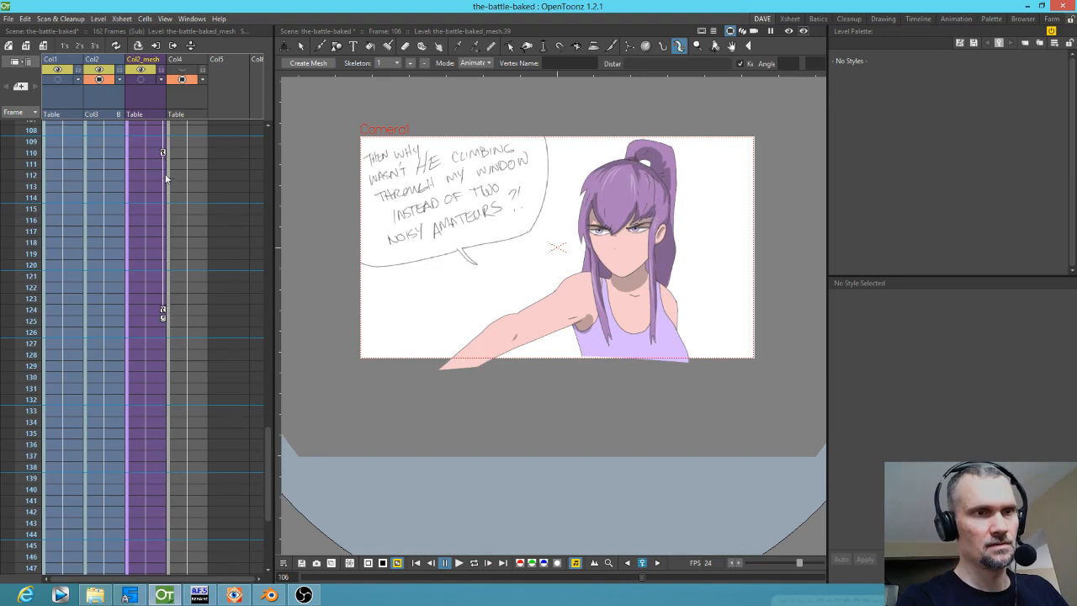
Step: Copy the frame 110 keyframe of Col2_mesh to frame 123 to hold the fourth head pose
click(148, 152)
click(162, 152)
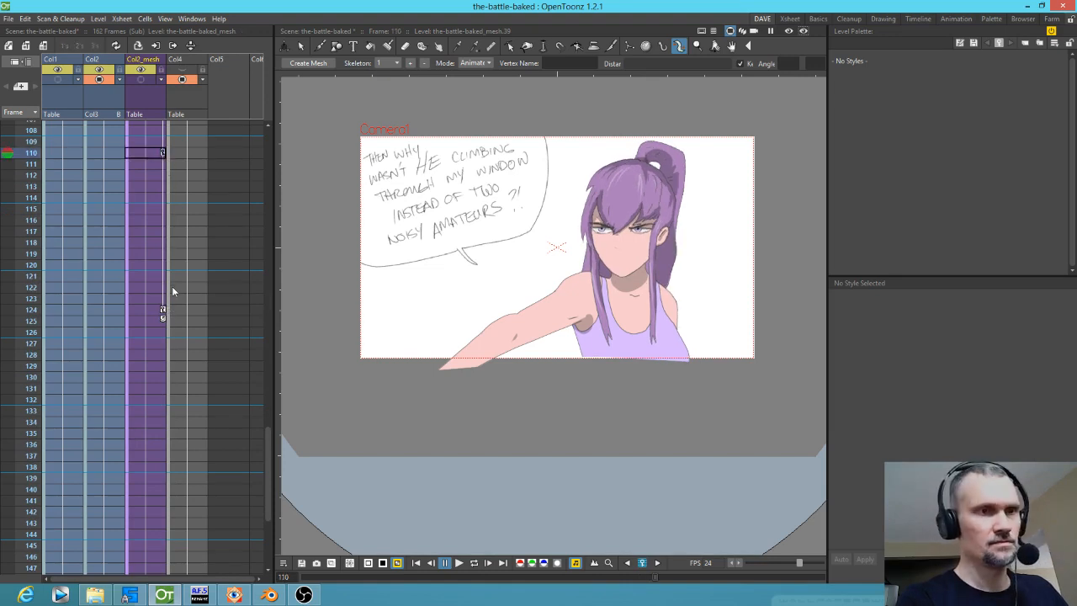
click(163, 300)
drag(178, 309, 185, 323)
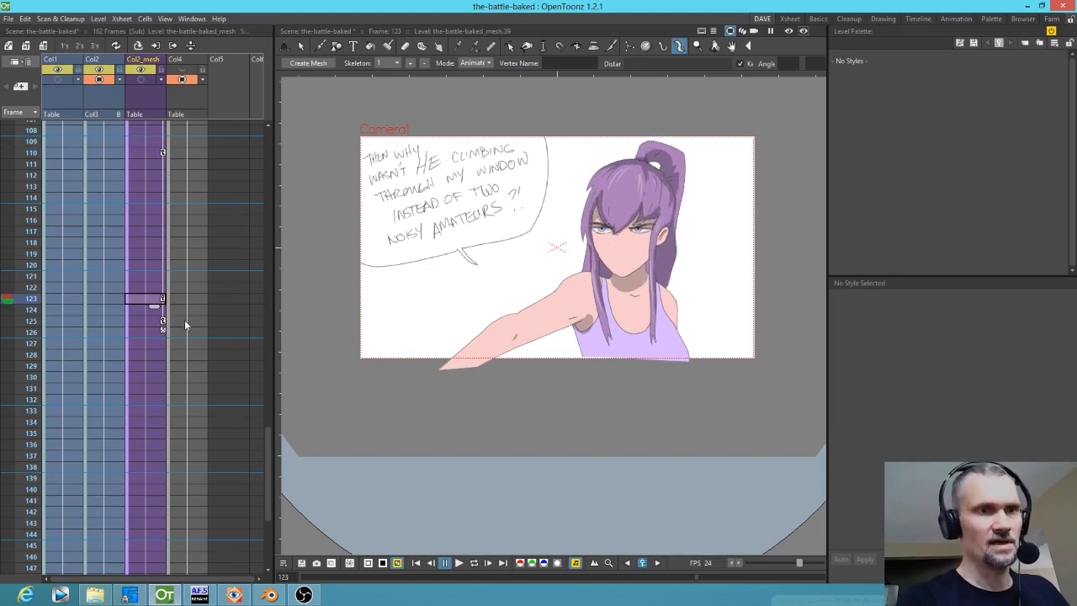
Step: Remove the scene frames at 119 and 118 to shorten the last head hold by two frames
drag(30, 303, 33, 254)
key(Delete)
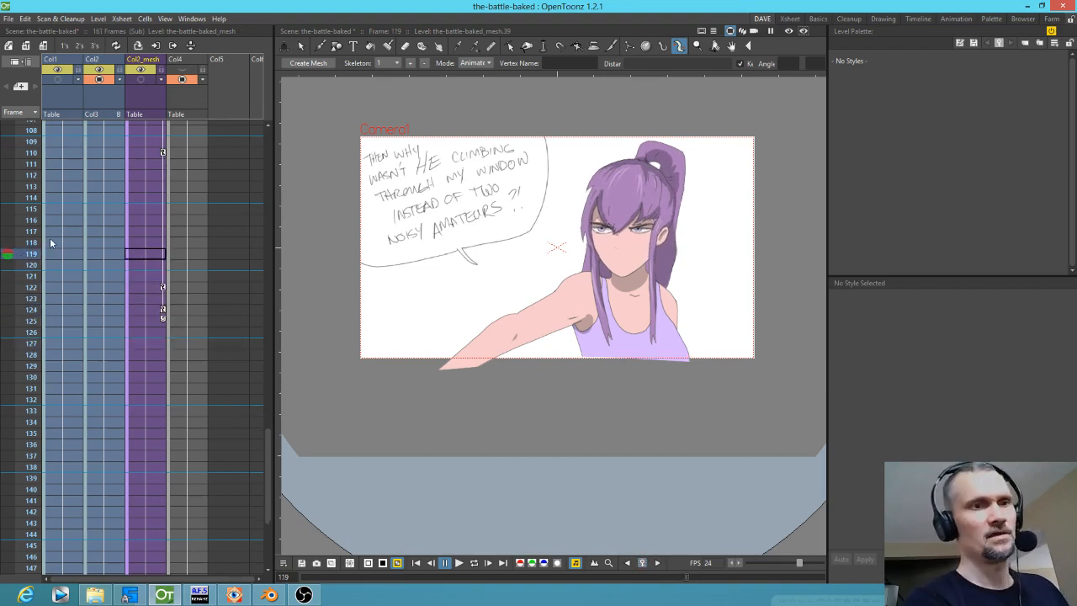
key(Delete)
Step: Remove one scene frame from the third head hold, between the keyframes at 86 and 106
key(Up)
key(Up)
key(Up)
key(Up)
key(Up)
key(Up)
key(Up)
key(Up)
key(Up)
key(Up)
key(Up)
key(Up)
key(Up)
key(Up)
key(Up)
key(Up)
key(Up)
key(Up)
key(Up)
key(Up)
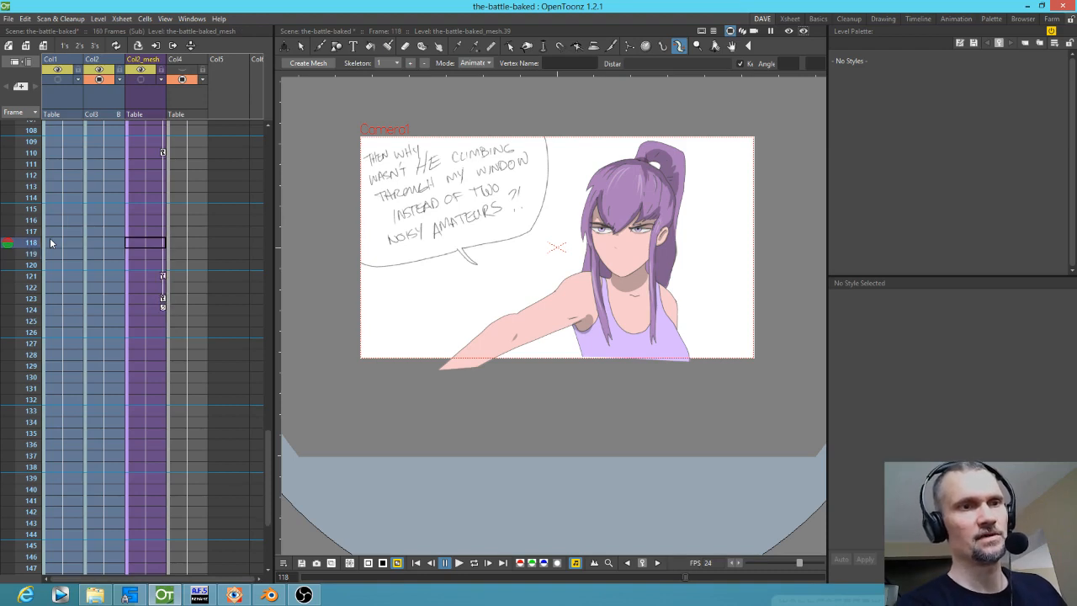
key(Delete)
key(Delete)
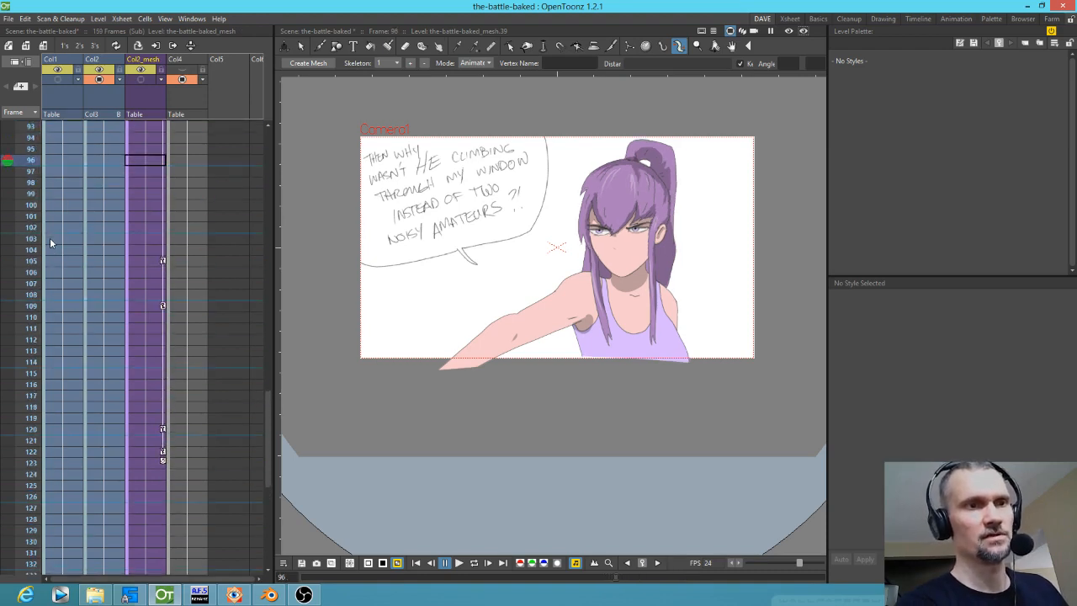
Step: Remove one scene frame from the second head hold, between the keyframes at 59 and 83
key(Up)
key(Up)
key(Up)
key(Up)
key(Up)
key(Up)
key(Up)
key(Up)
key(Up)
key(Up)
key(Up)
key(Up)
key(Up)
key(Up)
key(Up)
key(Up)
key(Up)
key(Up)
key(Up)
key(Up)
key(Up)
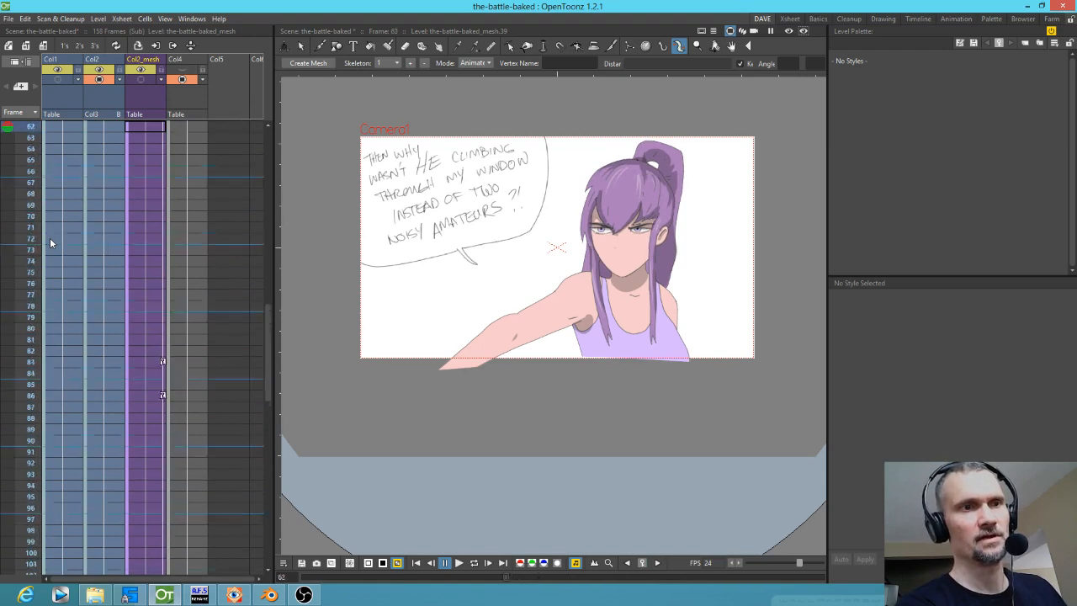
key(Down)
key(Down)
key(Down)
key(Down)
key(Down)
key(Down)
key(Down)
key(Down)
key(Down)
key(Down)
key(Down)
key(Down)
key(Down)
key(Down)
key(Down)
key(Delete)
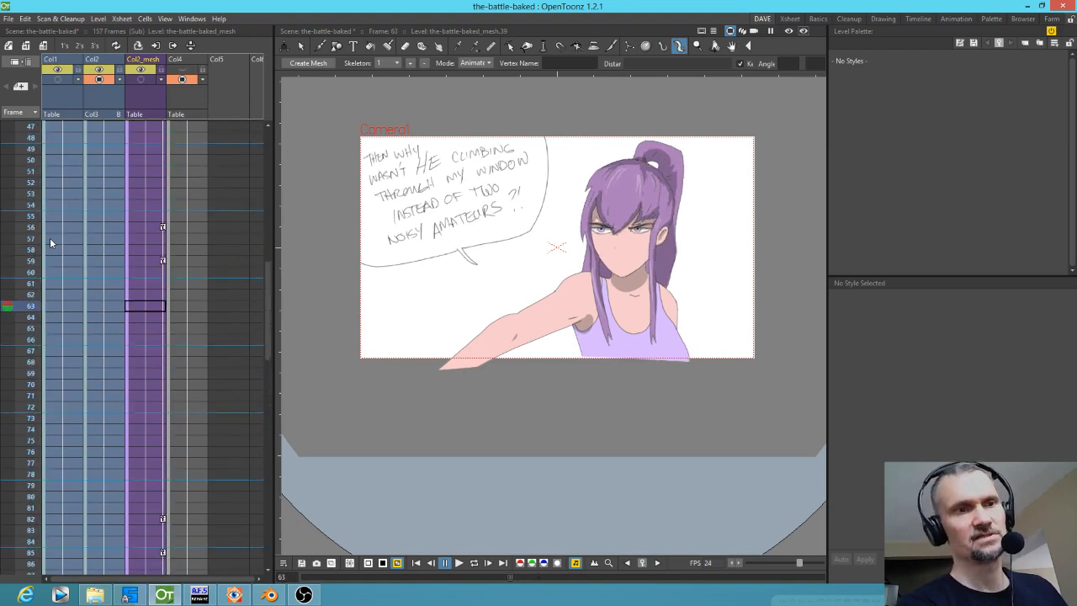
Step: Play the head animation in a loop to check the shortened holds, then stop playback
key(l)
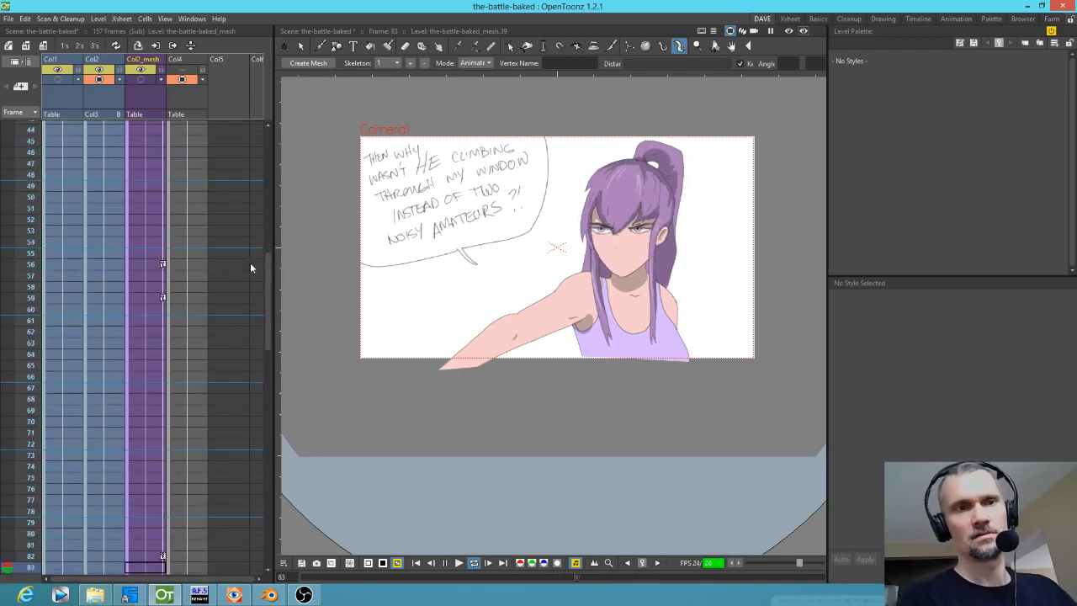
key(l)
scroll(176, 277, up, 8)
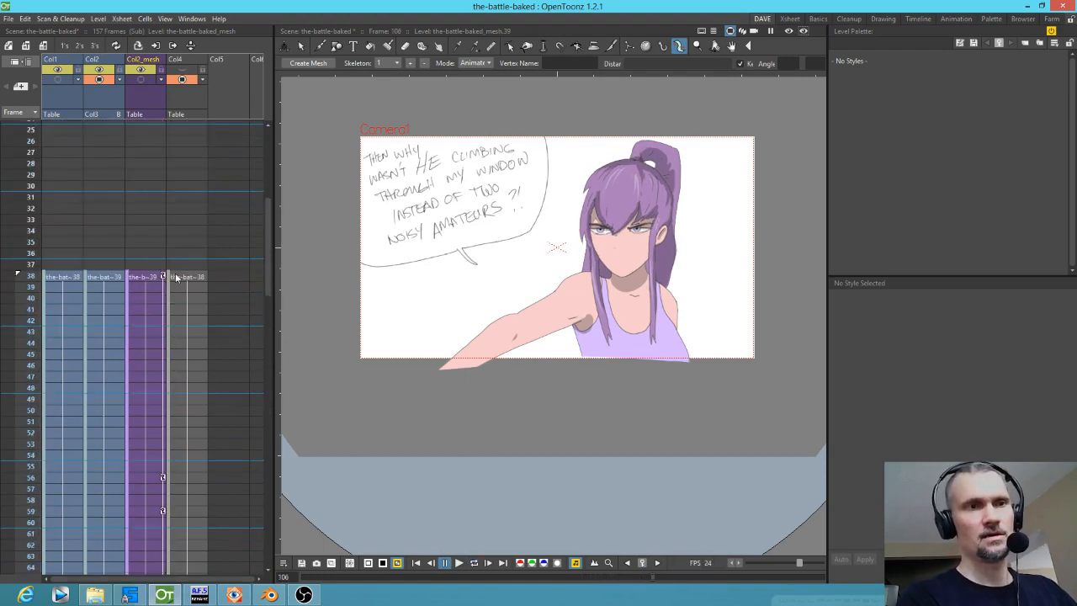
Step: Show the mesh of Col2_mesh and rotate the head vertex to about -8° at the frame 59 keyframe, checking the motion
click(149, 278)
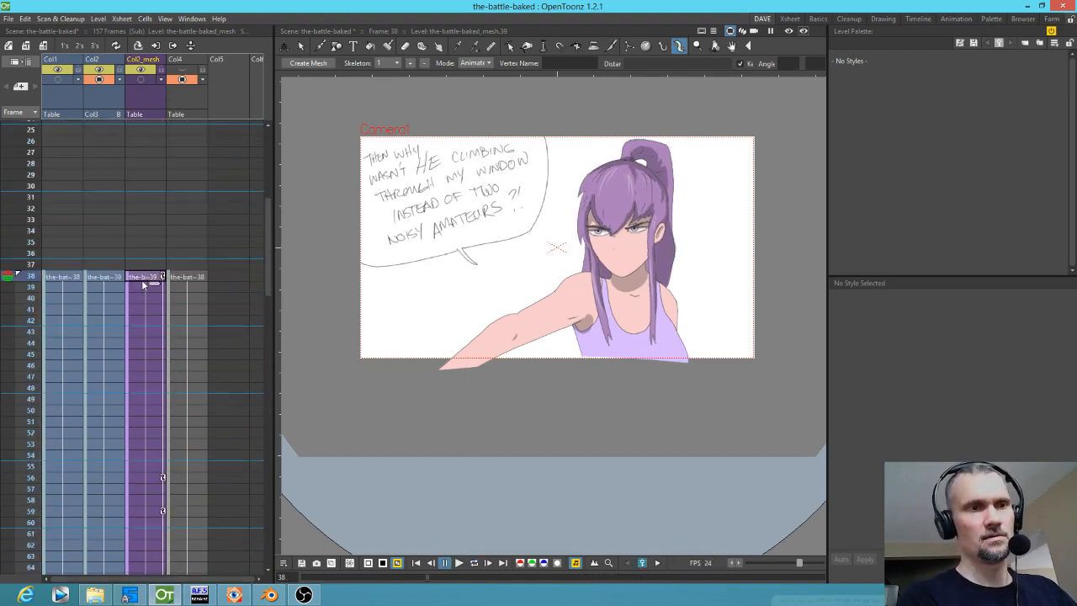
drag(27, 292, 2, 500)
click(162, 510)
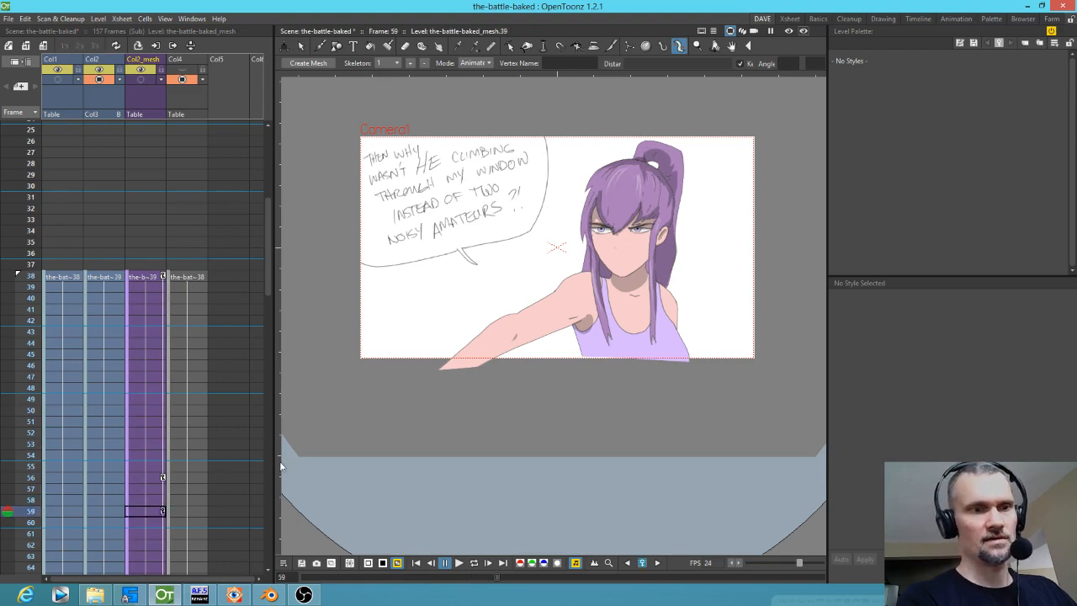
click(142, 79)
click(629, 202)
drag(629, 203, 627, 204)
drag(26, 281, 17, 531)
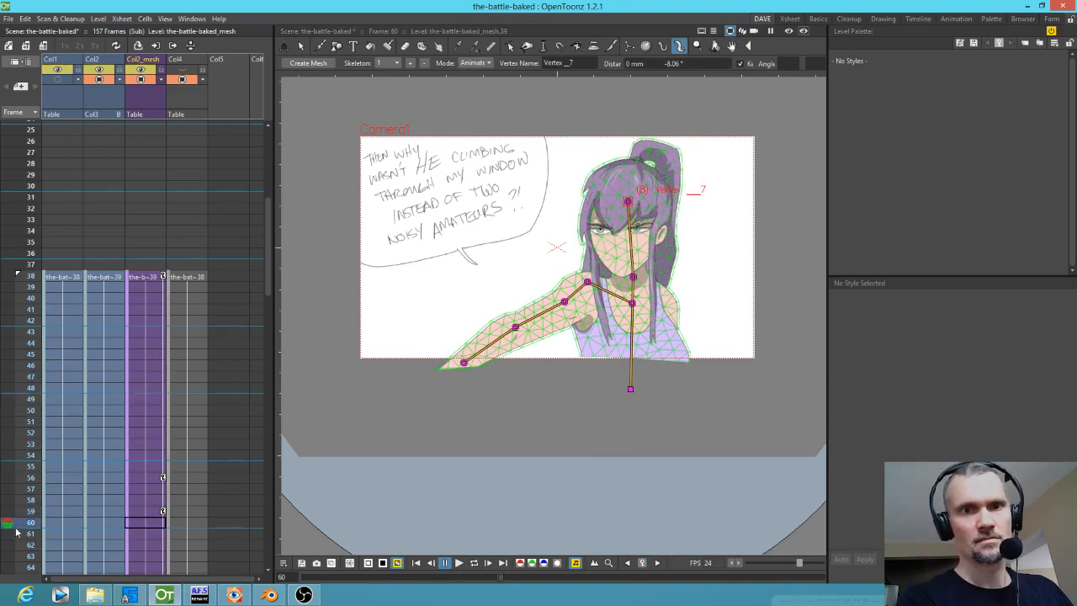
drag(92, 469, 52, 269)
mouse_move(28, 311)
mouse_down()
mouse_move(13, 463)
mouse_move(17, 489)
mouse_move(19, 320)
mouse_move(33, 457)
mouse_move(45, 318)
mouse_move(53, 550)
mouse_up()
Step: Delete the Col2_mesh keyframes at frames 82 and 85
scroll(149, 460, down, 3)
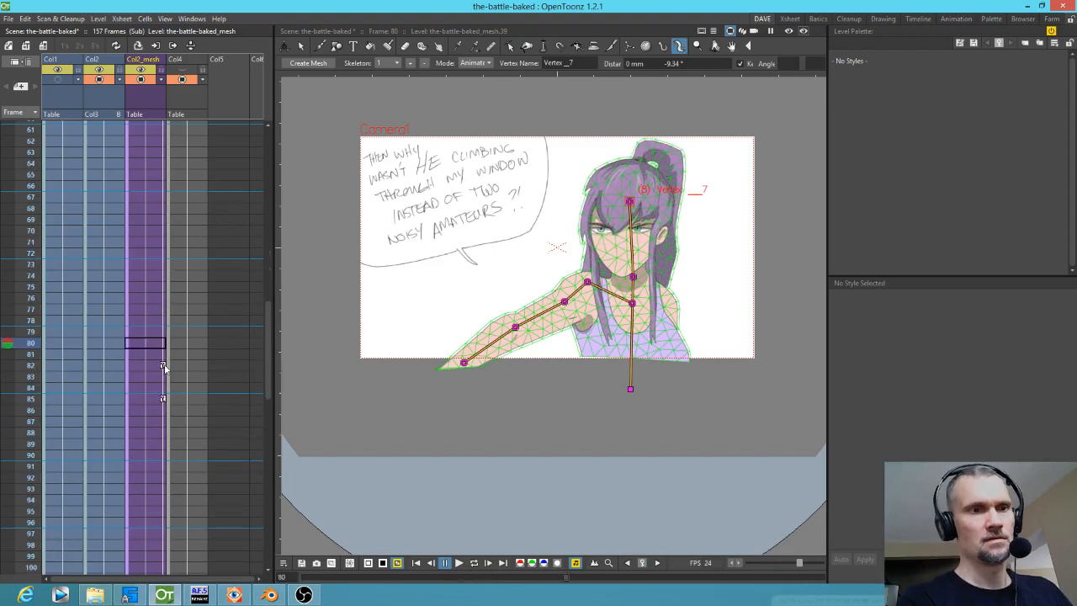
click(164, 366)
click(163, 399)
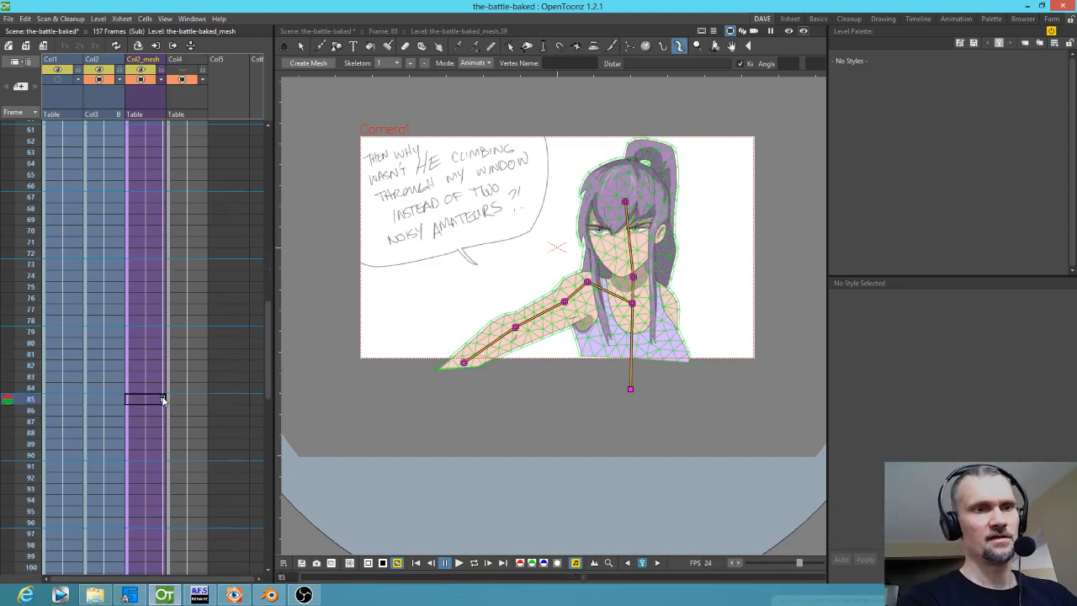
Step: Check the head motion around frame 59 and move that Col2_mesh keyframe up to frame 57
scroll(98, 373, down, 5)
click(27, 242)
mouse_move(26, 256)
mouse_down()
mouse_move(12, 519)
mouse_move(5, 132)
mouse_move(9, 429)
mouse_move(13, 345)
mouse_up()
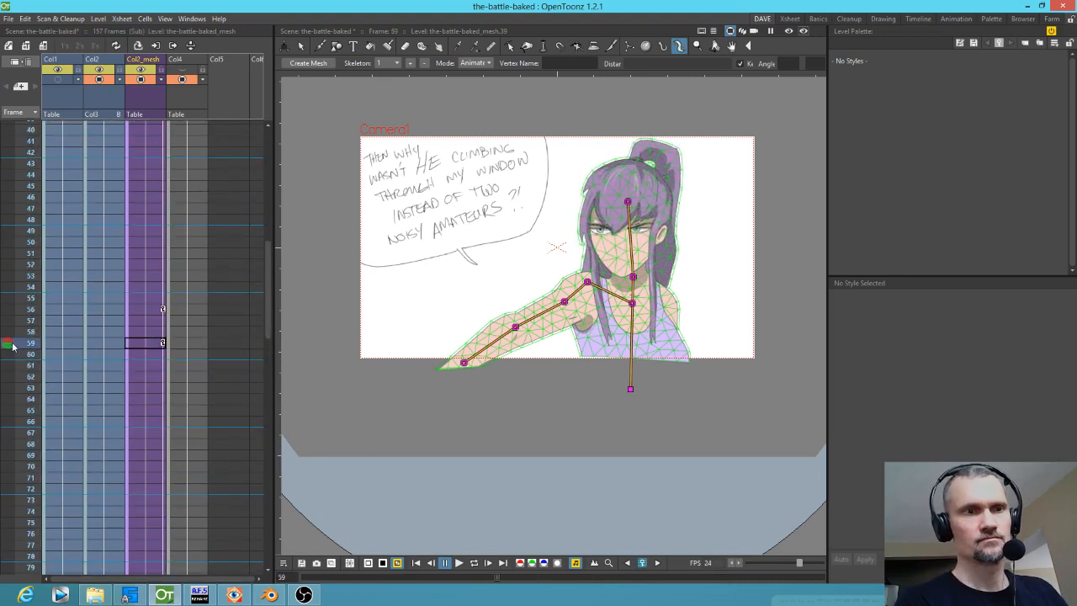
click(167, 324)
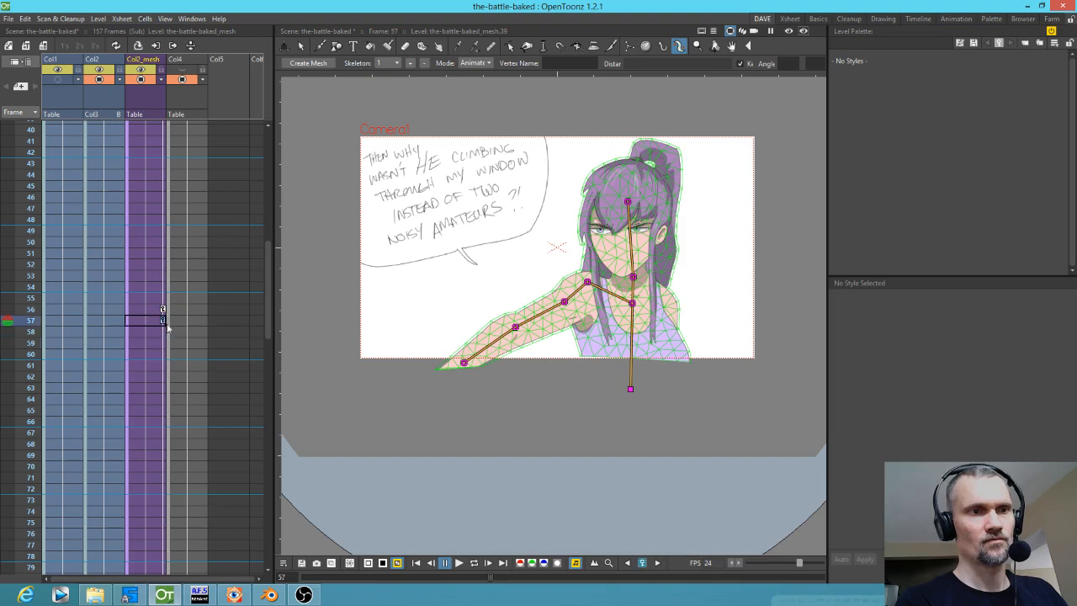
Step: Paste a copy of the frame 57 head pose keyframe into Col2_mesh at frame 102
scroll(181, 353, down, 8)
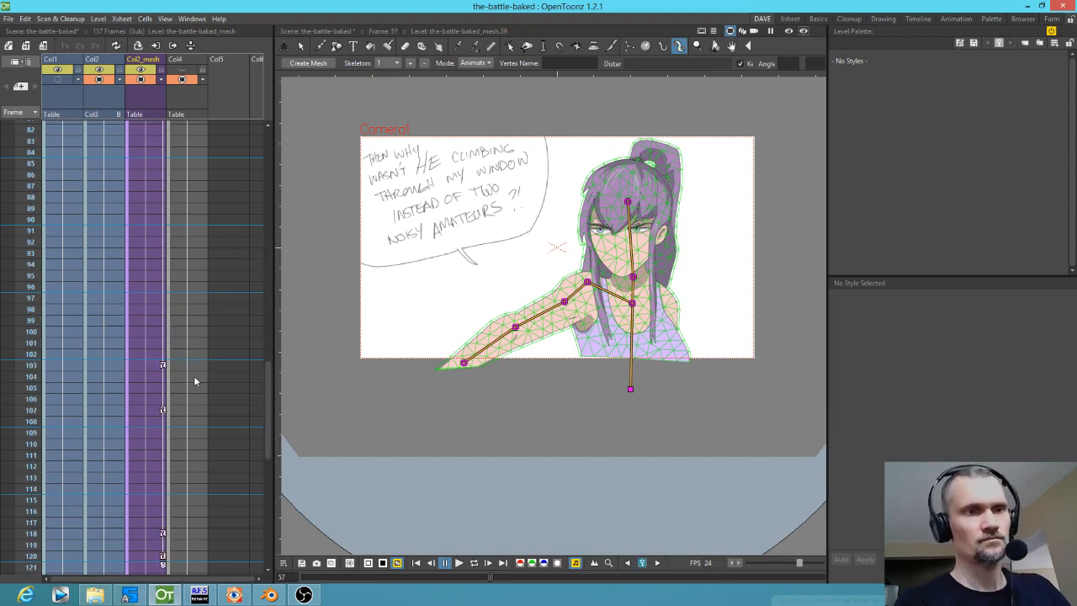
click(159, 354)
key(ctrl+v)
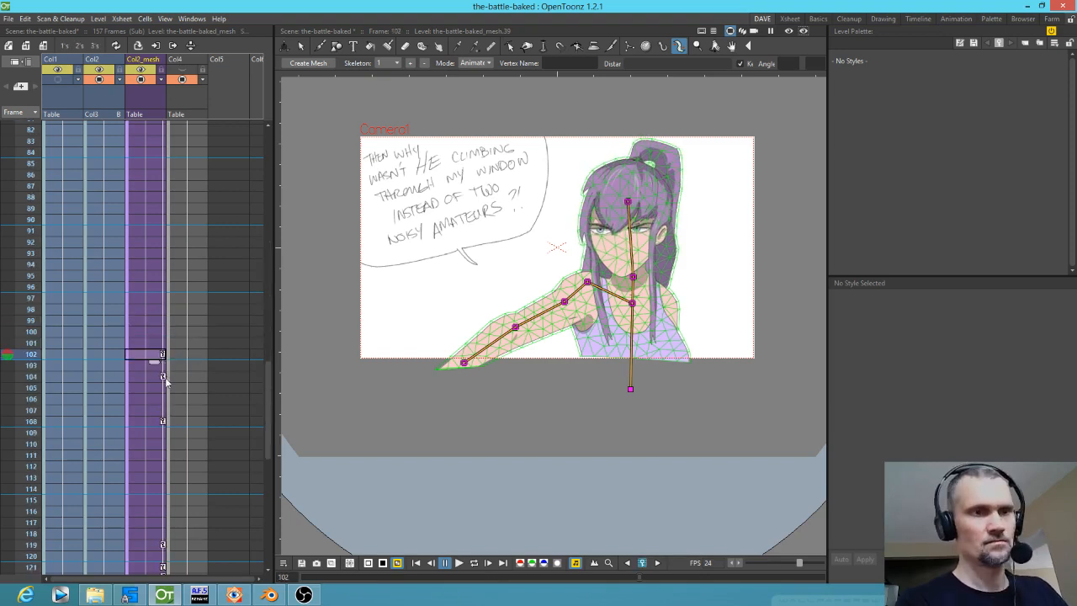
Step: Delete the Col2_mesh keyframe at frame 108 and move the one at frame 104 to frame 103
drag(23, 350, 21, 377)
click(162, 421)
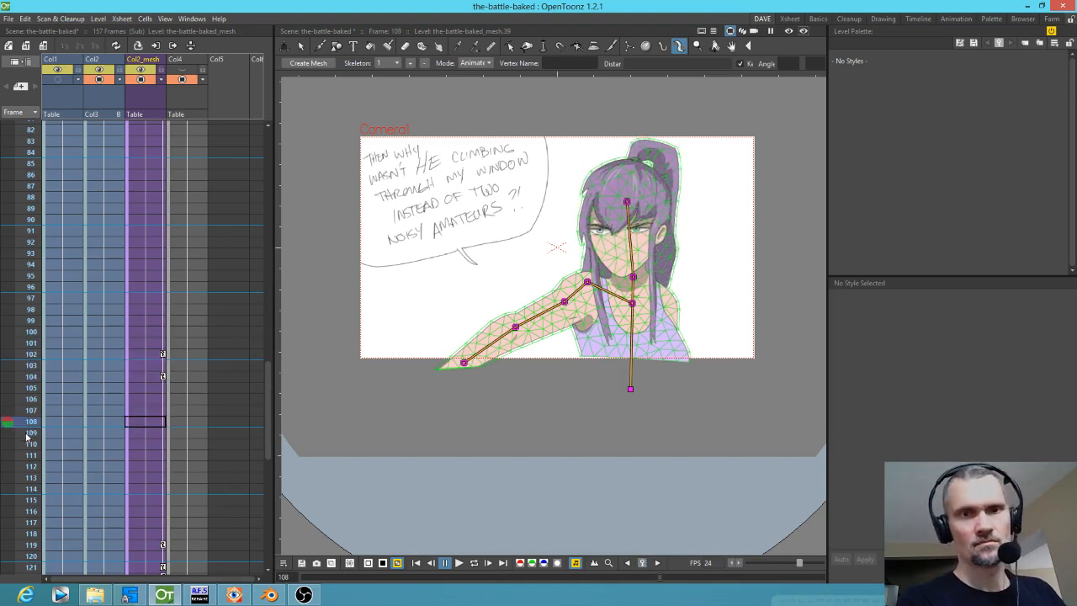
click(163, 377)
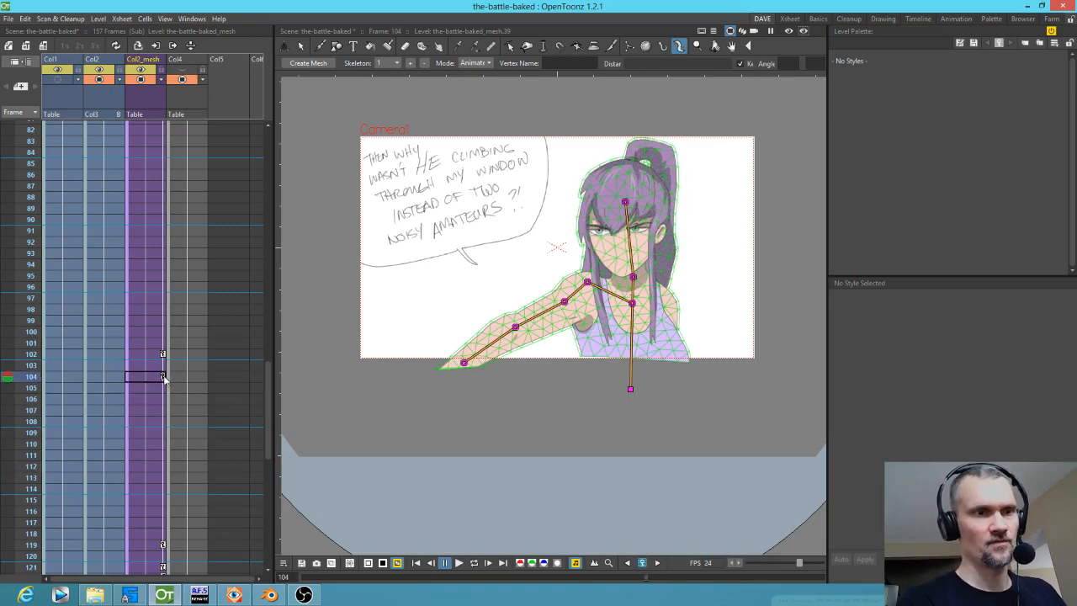
double_click(164, 378)
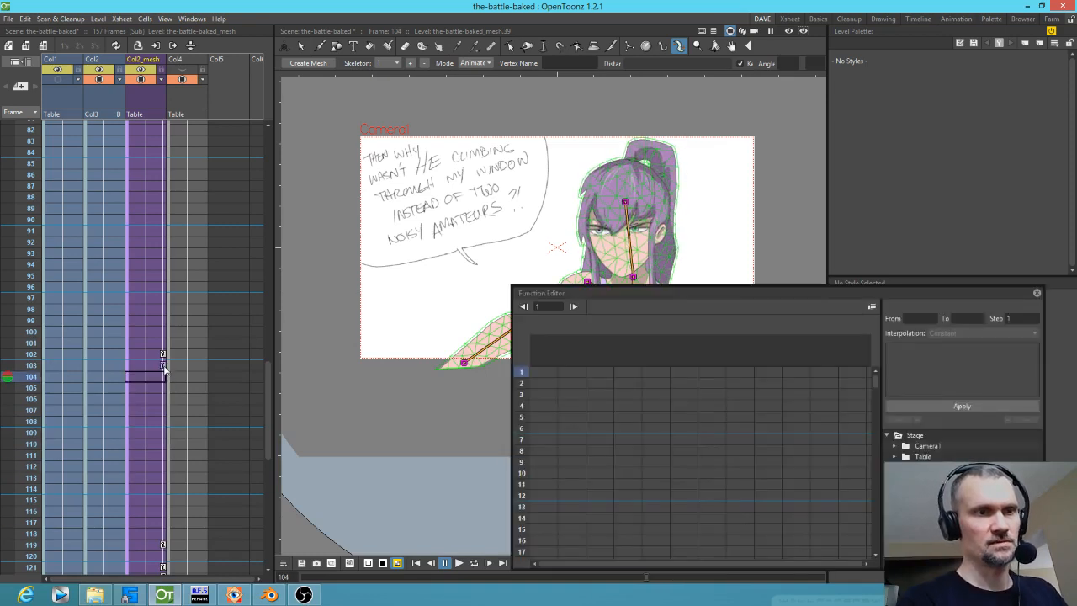
Step: Copy the frame 103 keyframe of Col2_mesh to frame 118 and delete the keyframe at frame 120
click(164, 366)
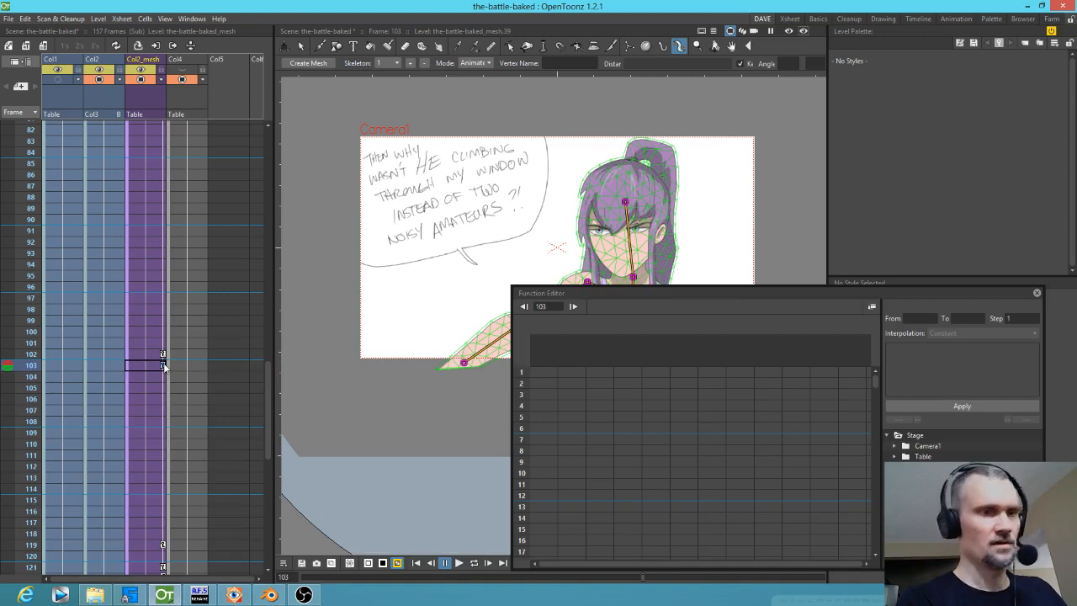
click(160, 534)
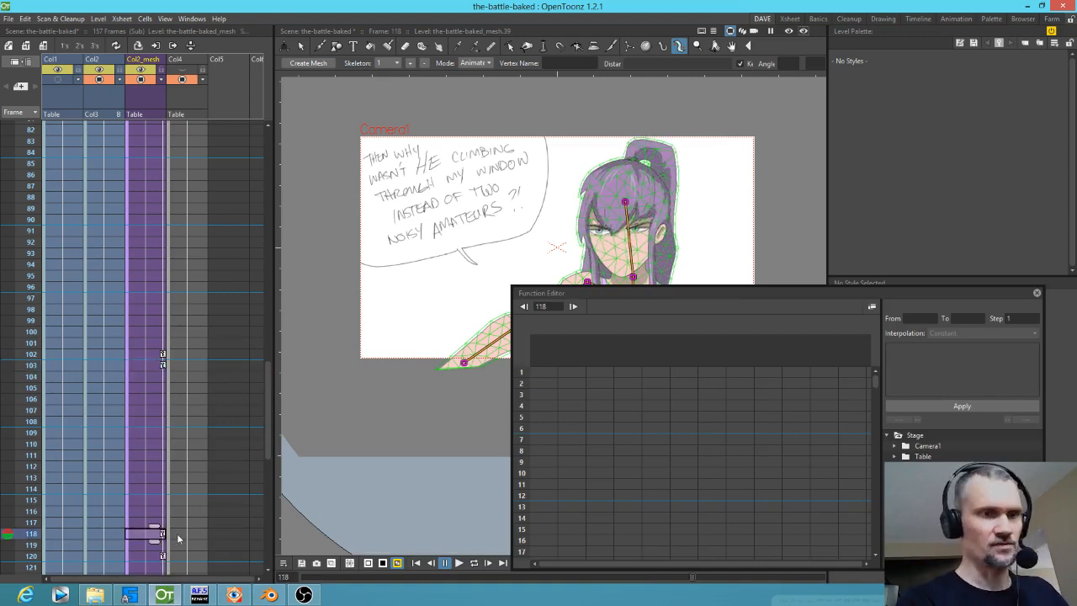
scroll(181, 503, down, 6)
click(145, 354)
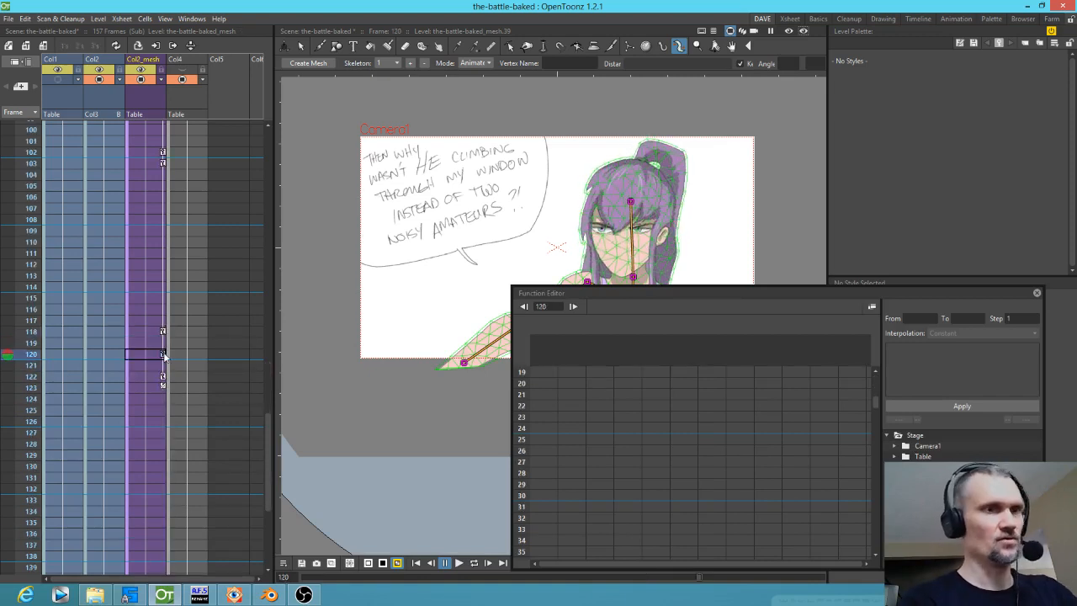
key(Delete)
Step: Move the Col2_mesh keyframe from frame 122 to frame 119 and close the Function Editor
click(163, 377)
drag(164, 378, 164, 352)
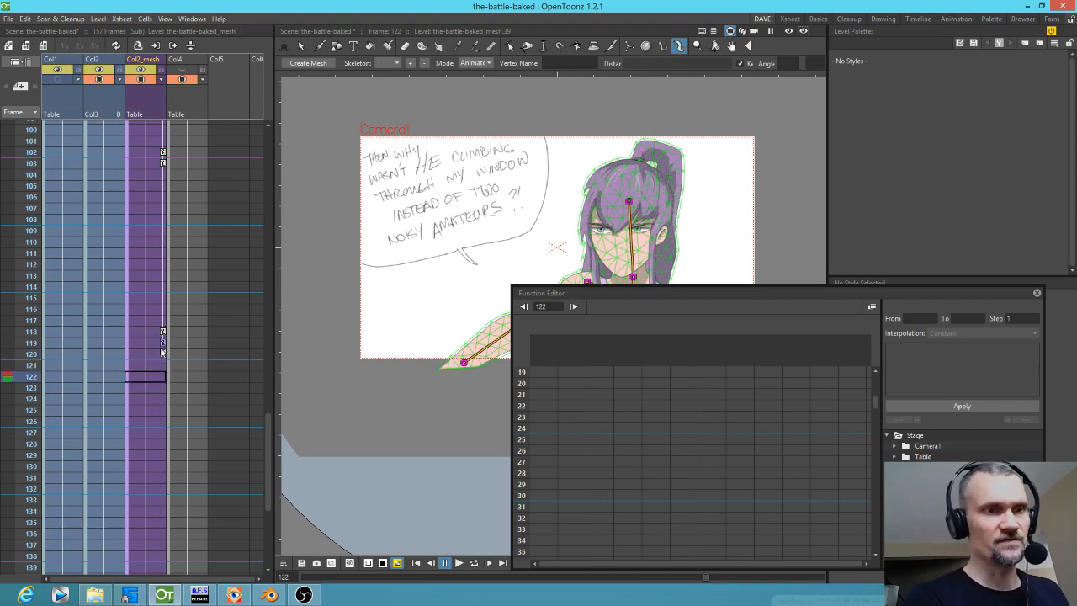
click(1036, 292)
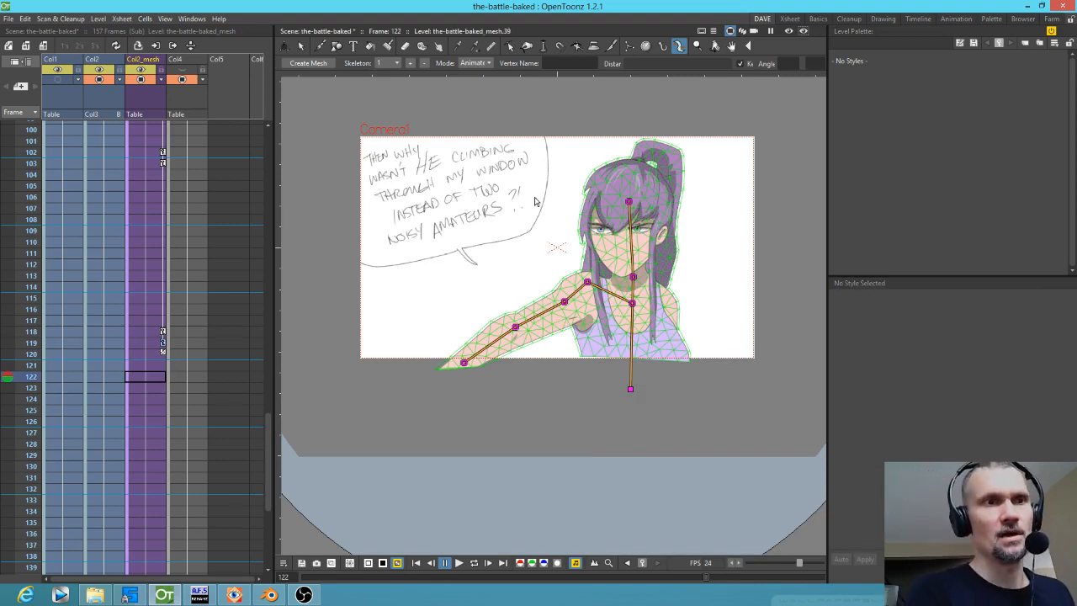
Step: Hide the mesh overlay of Col2_mesh and play the animation in a loop to check the head movement
click(141, 80)
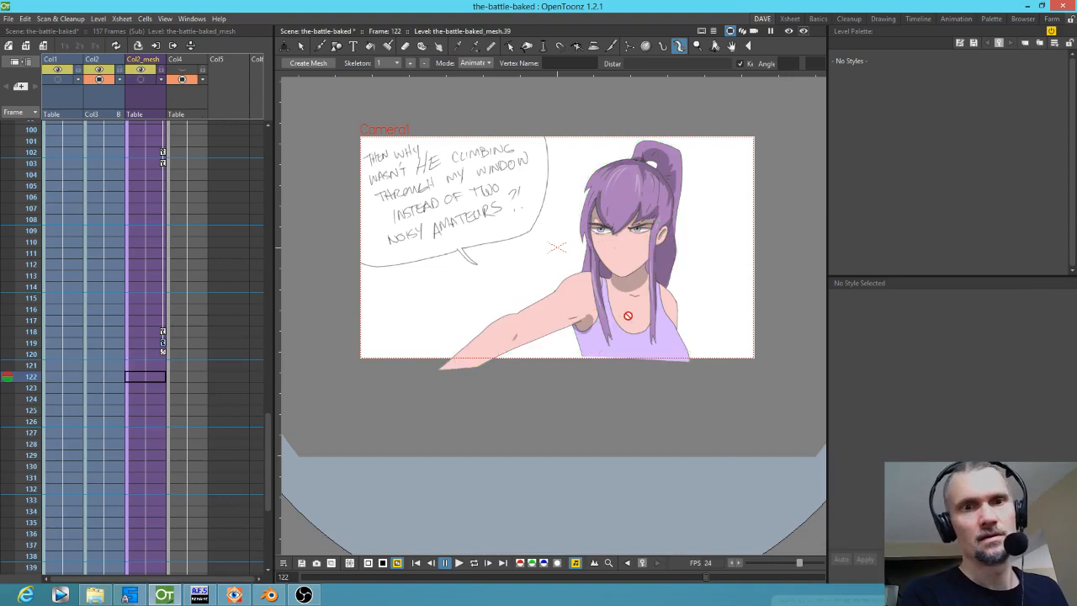
scroll(610, 301, up, 2)
scroll(609, 298, down, 2)
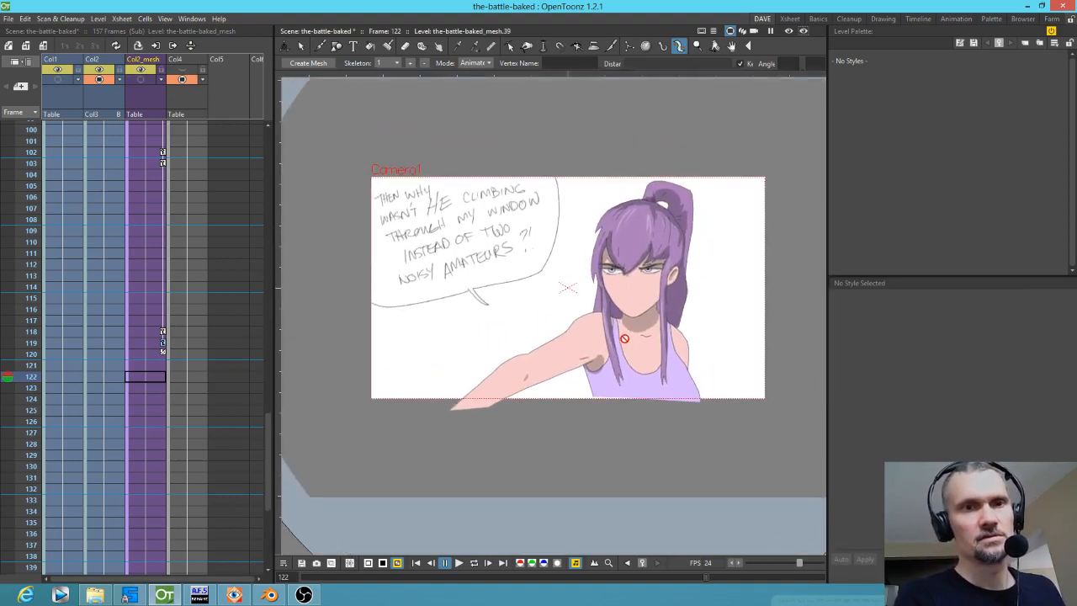
mouse_move(31, 342)
mouse_down()
mouse_move(26, 225)
mouse_move(41, 47)
mouse_move(34, 238)
mouse_up()
click(4, 542)
key(l)
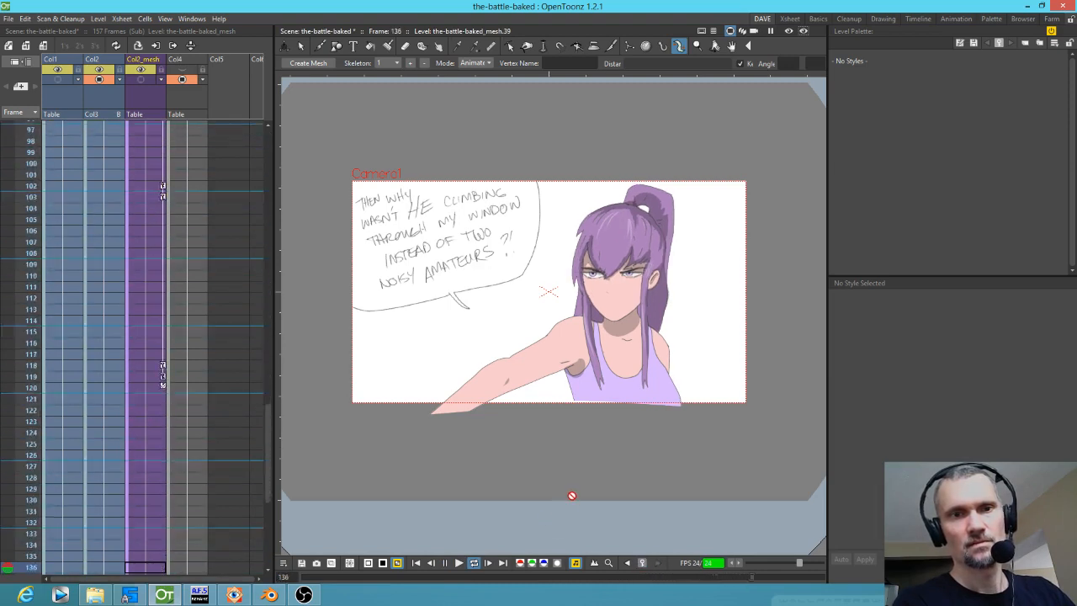
key(l)
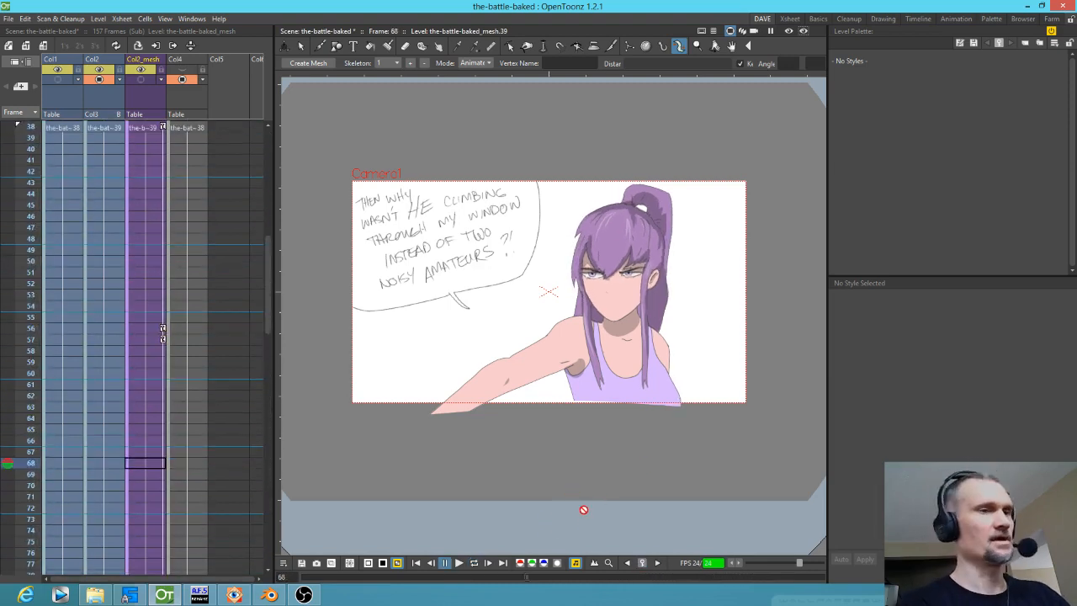
Step: In the Stage Schematic, detach Col2 from the mesh so it links to Table, and spread out the mesh and Col1 nodes
scroll(199, 310, up, 1)
scroll(199, 305, up, 2)
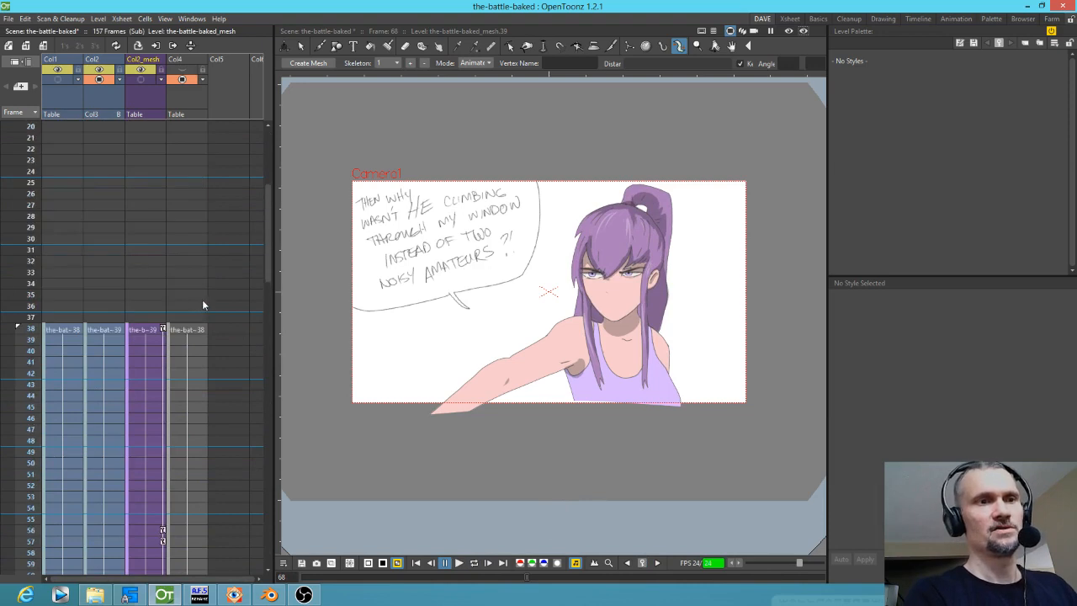
scroll(202, 299, down, 1)
key(s)
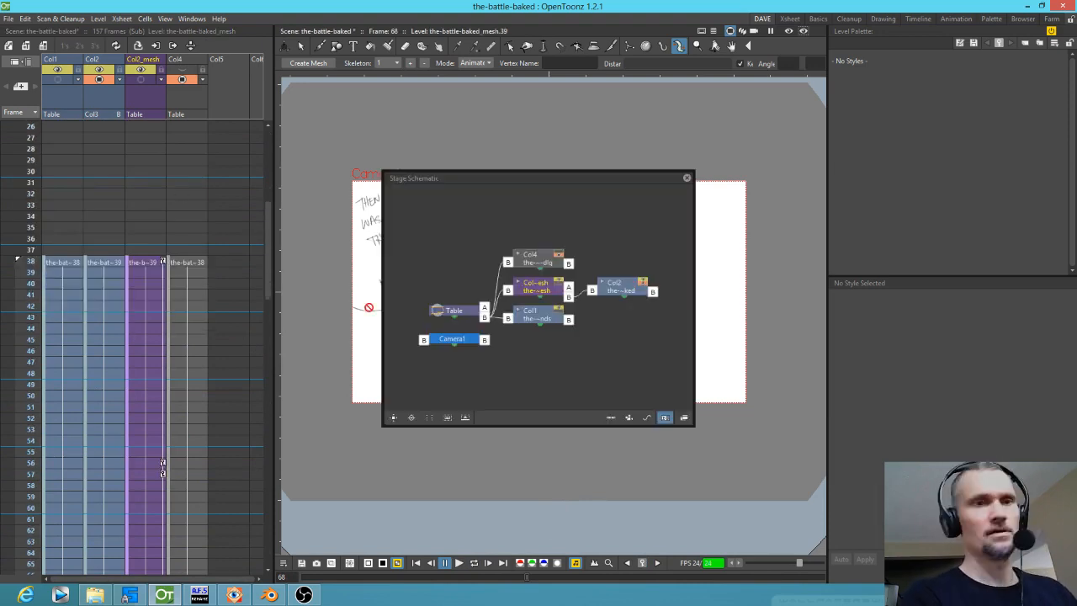
drag(553, 290, 549, 366)
click(596, 288)
drag(551, 321, 637, 329)
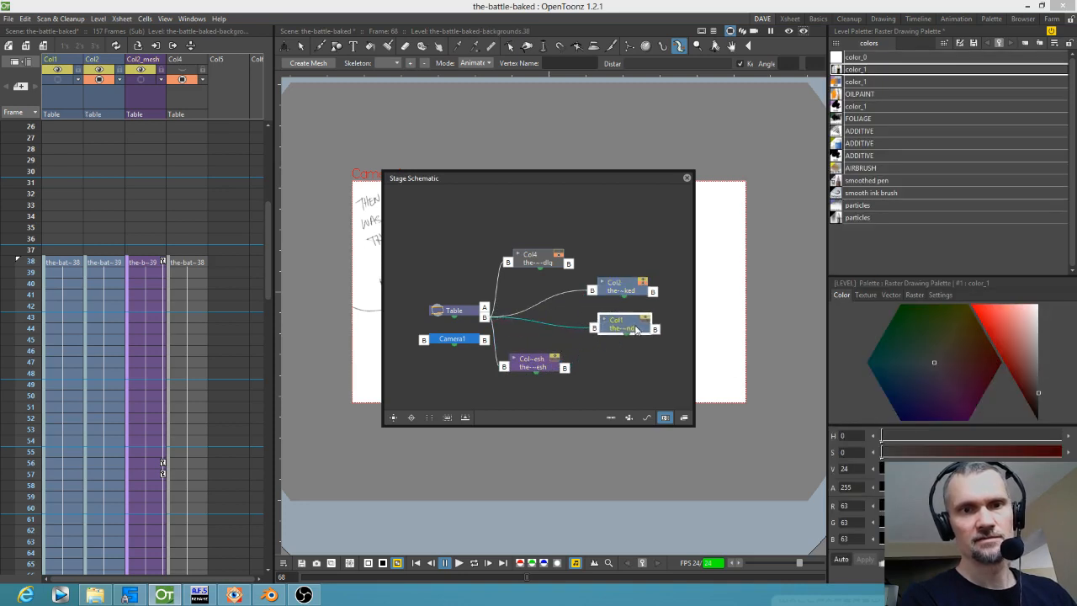
click(687, 177)
Step: Insert an empty column before Col2_mesh and start a new drawing in it at frame 38 with the Brush tool
click(118, 262)
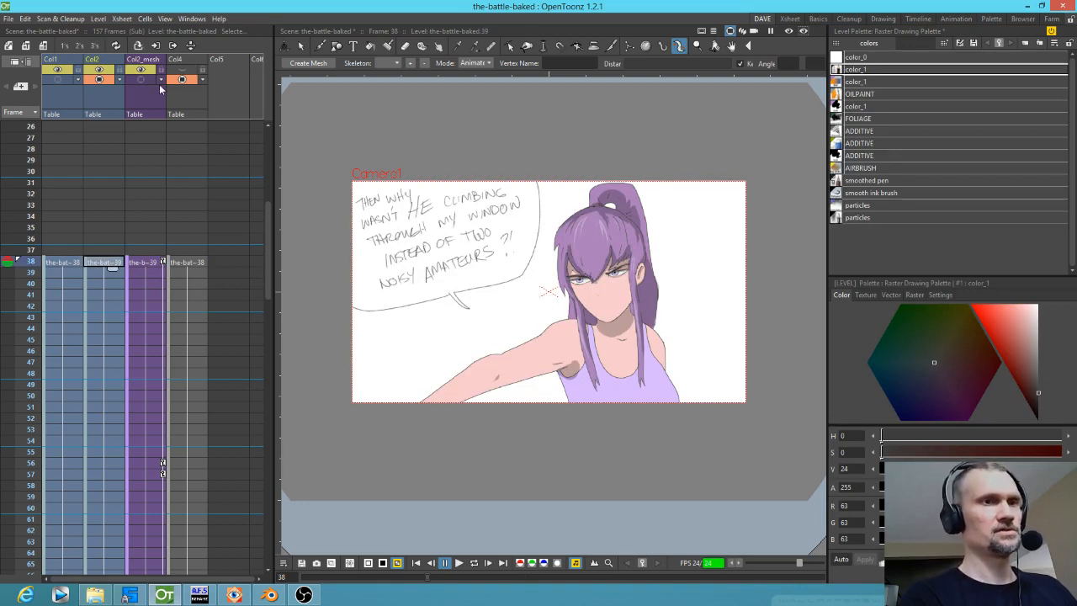
click(148, 97)
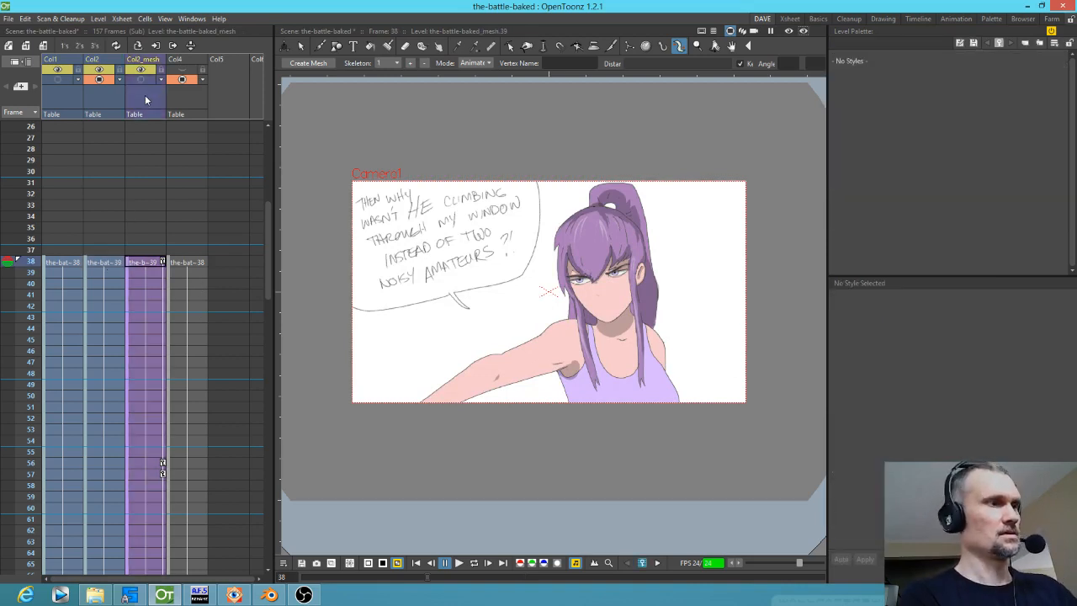
key(Insert)
click(144, 262)
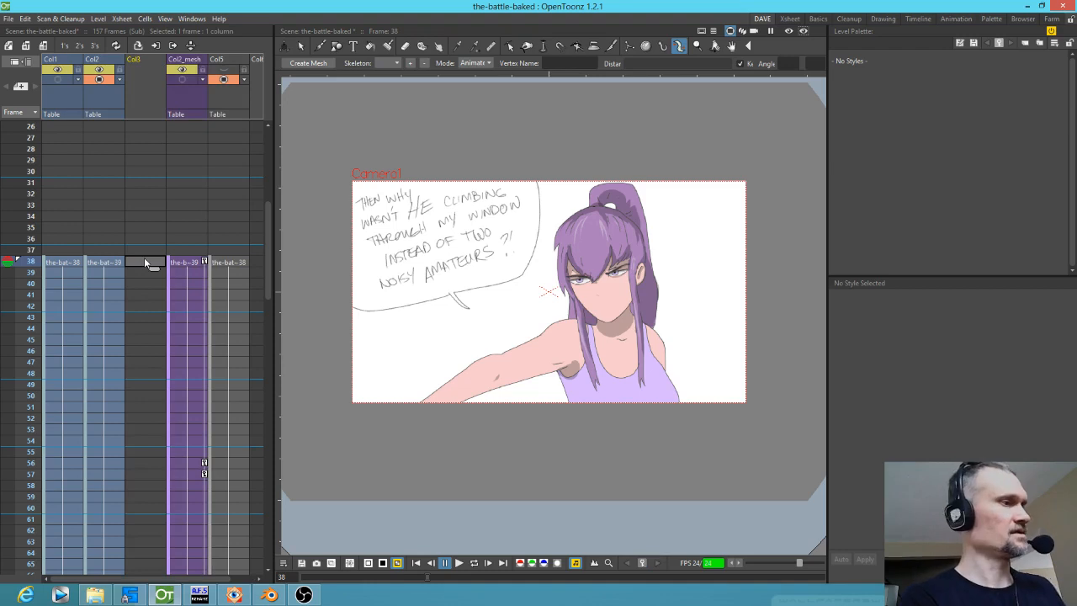
key(b)
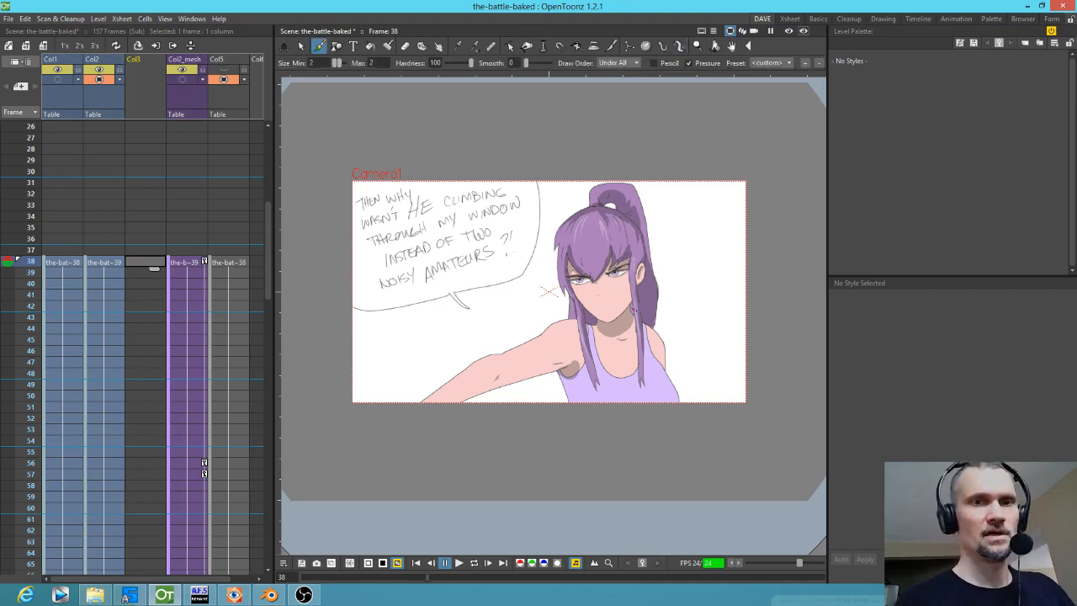
click(630, 423)
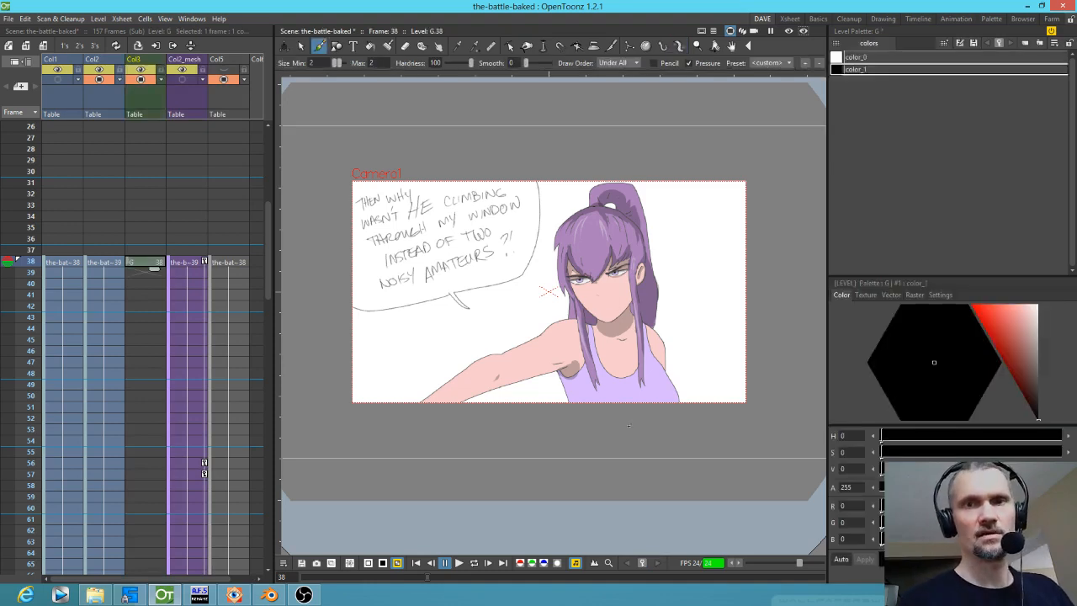
Step: Give the color_1 style a raster pencil brush in dark grey with RGB 81, 81, 81
click(921, 293)
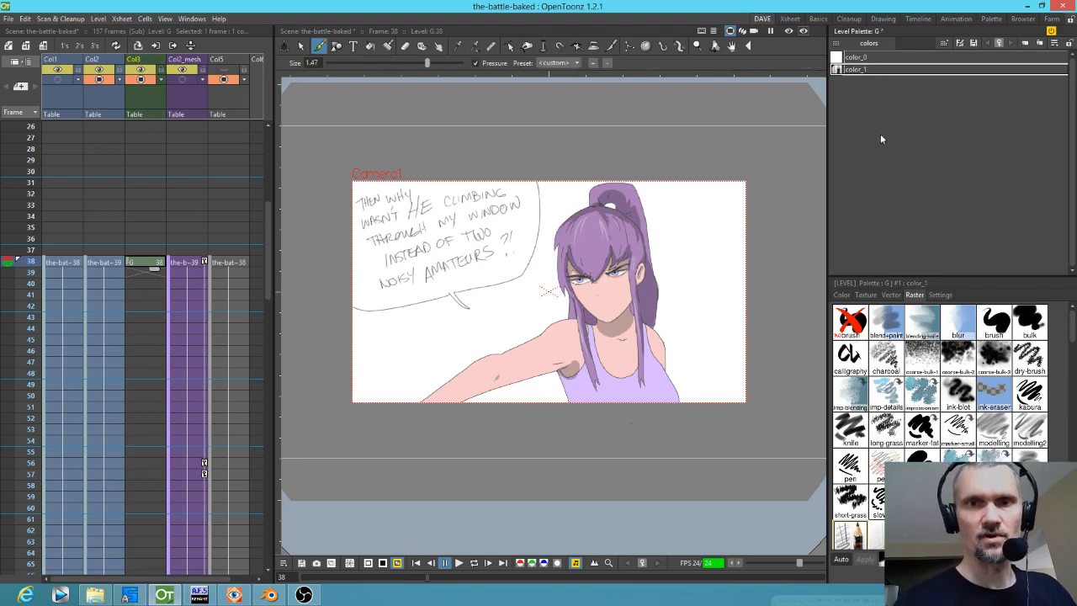
click(845, 296)
drag(1030, 390, 1047, 383)
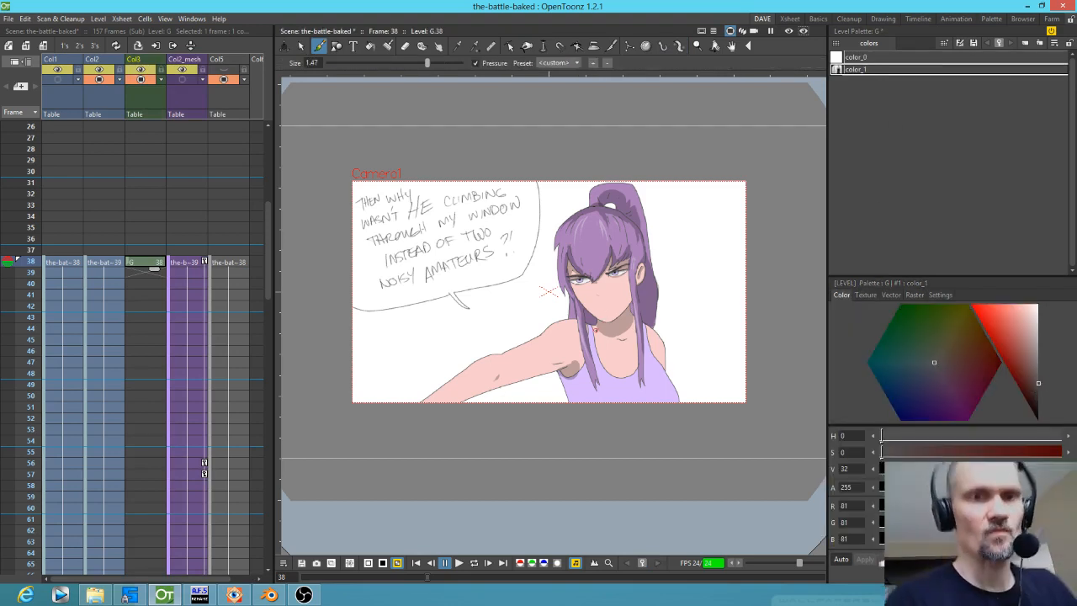
Step: Set the brush size to 0 and draw the outline of a slightly open mouth on the woman's face at frame 38
scroll(641, 308, up, 4)
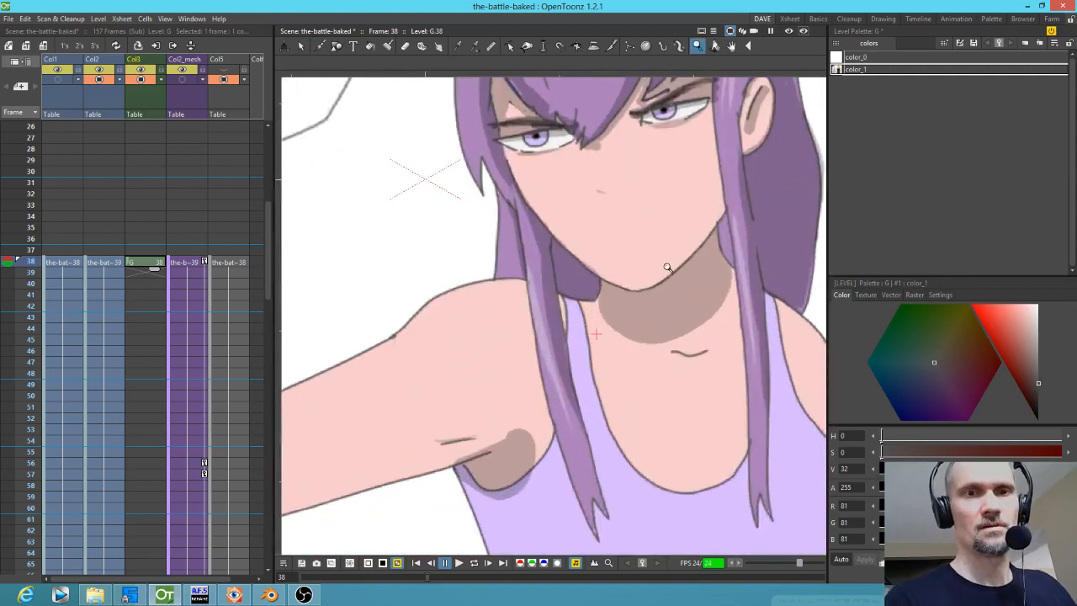
scroll(636, 223, down, 1)
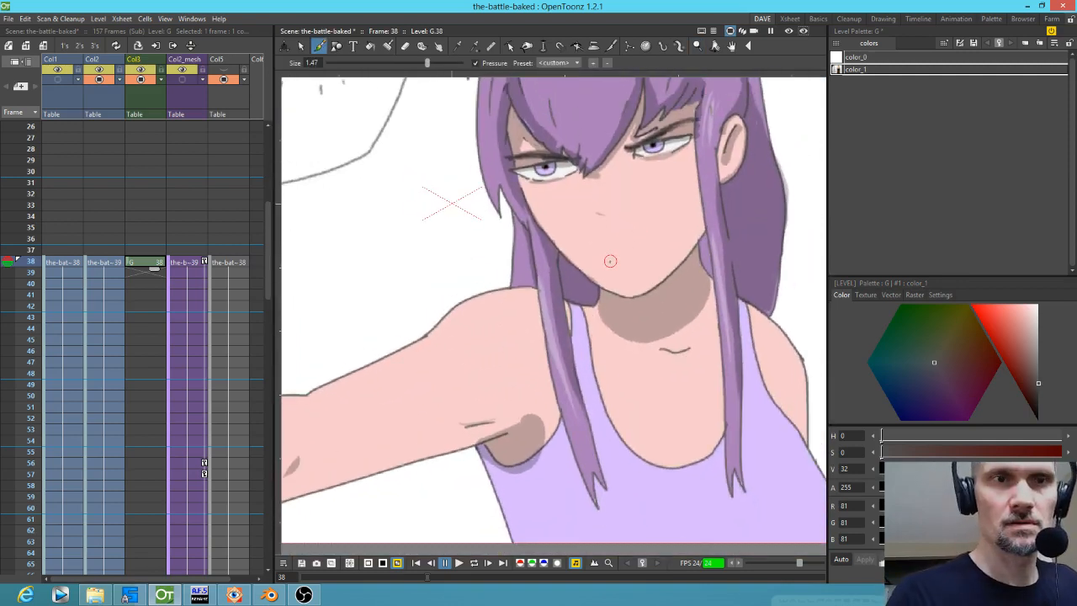
click(313, 62)
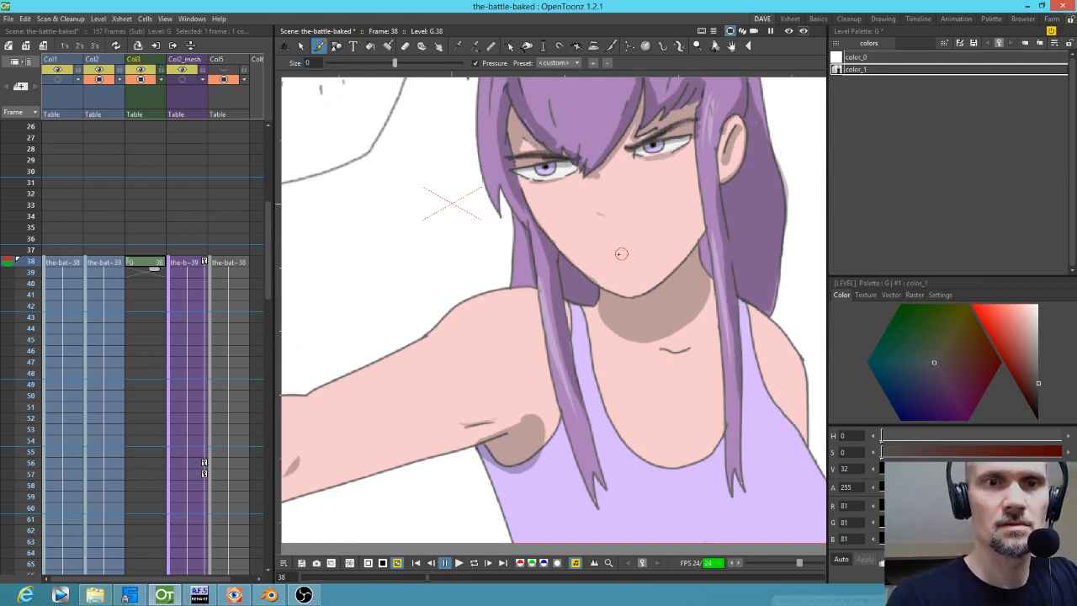
mouse_move(606, 258)
mouse_down()
mouse_move(651, 246)
mouse_move(610, 265)
mouse_move(641, 247)
mouse_up()
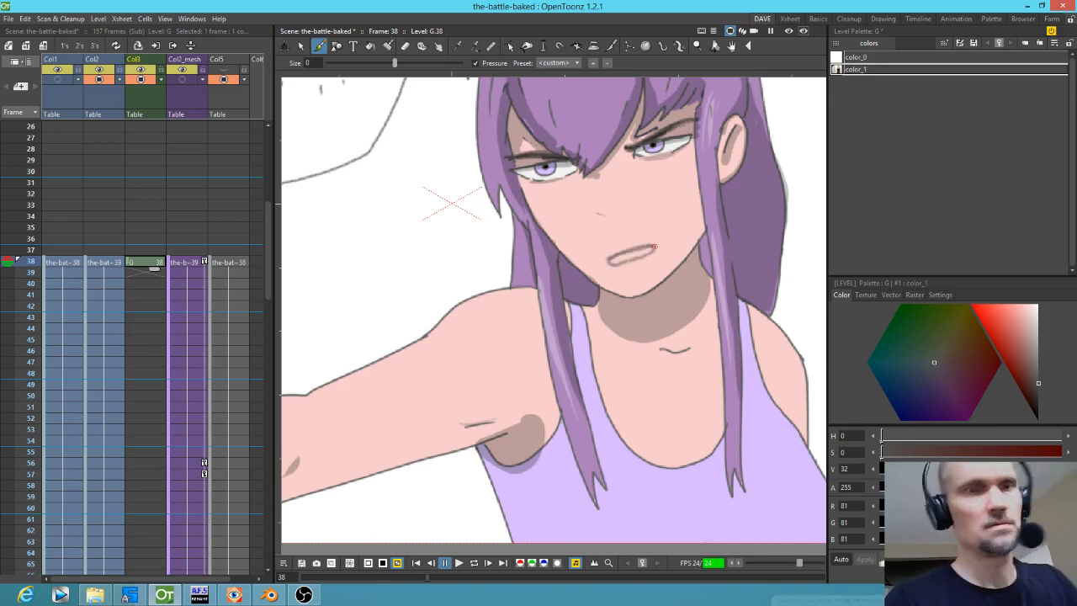
Step: Fill the mouth outline at frame 38 with the dark grey color_1 style and save
key(f)
click(653, 241)
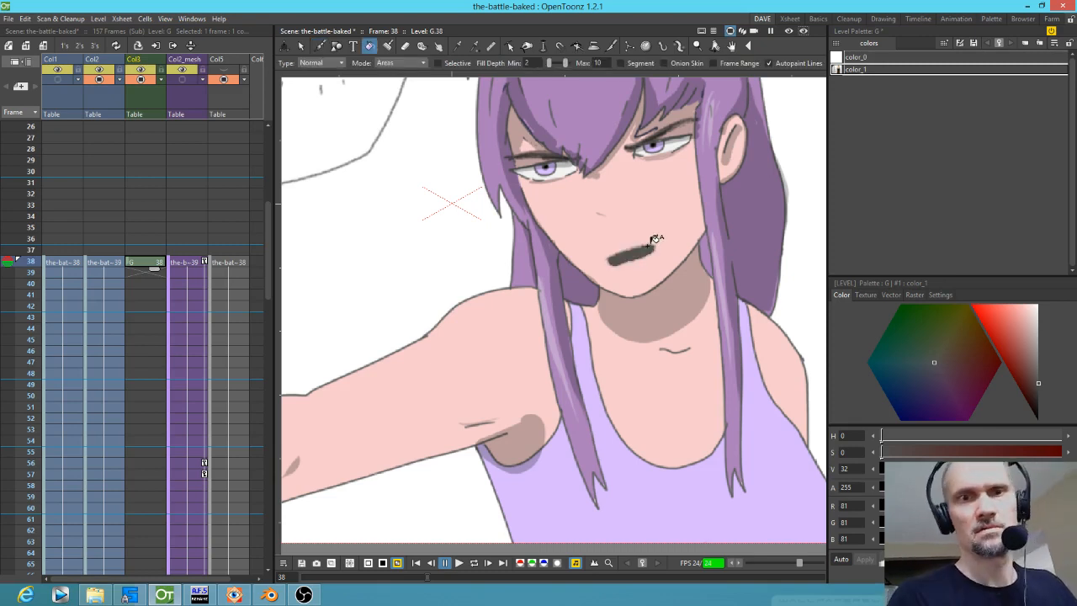
key(ctrl+s)
Step: Extend the frame 38 mouth drawing down Col3 through frame 157
drag(155, 269, 136, 468)
scroll(185, 307, up, 15)
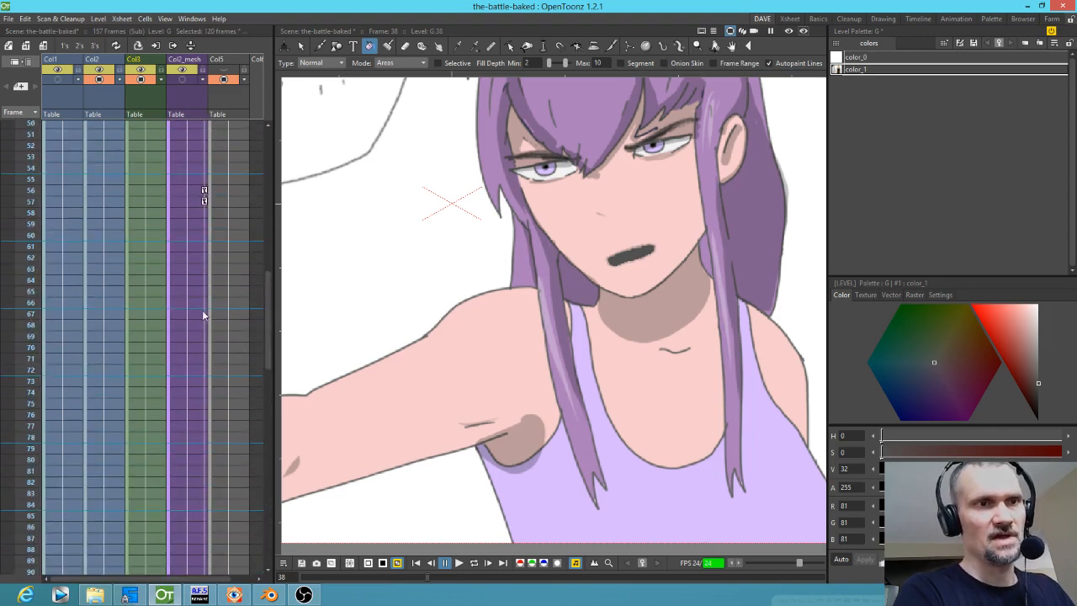
scroll(202, 313, up, 8)
click(154, 191)
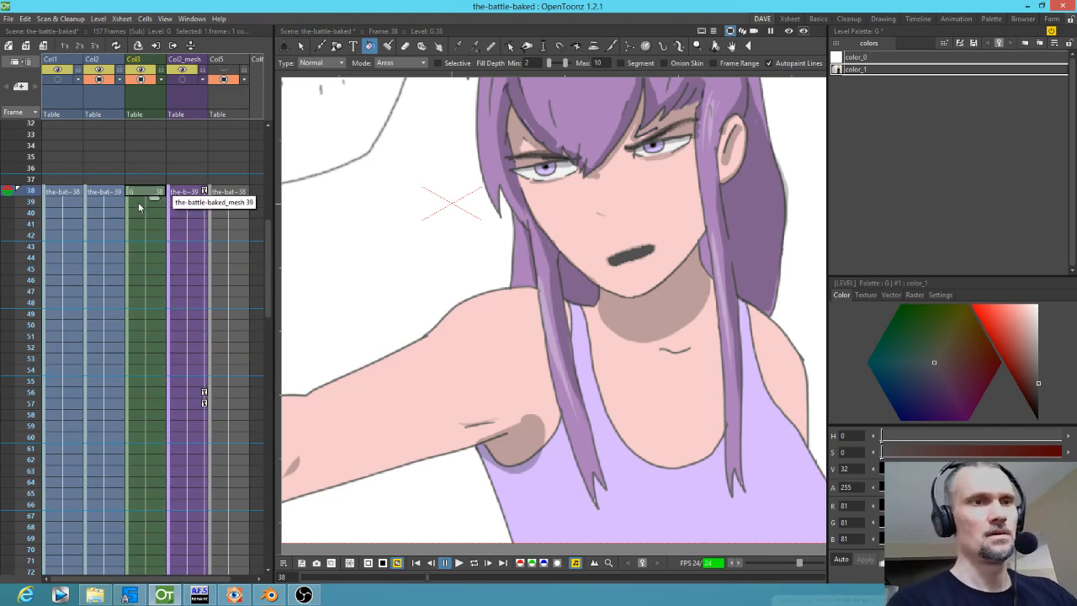
Step: At frame 50 of Col3, draw a wider open mouth with the Brush tool and fill it with color_1
click(149, 326)
key(b)
mouse_move(610, 258)
mouse_down()
mouse_move(646, 244)
mouse_move(663, 256)
mouse_move(615, 275)
mouse_move(609, 262)
mouse_move(624, 250)
mouse_move(666, 252)
mouse_move(617, 274)
mouse_up()
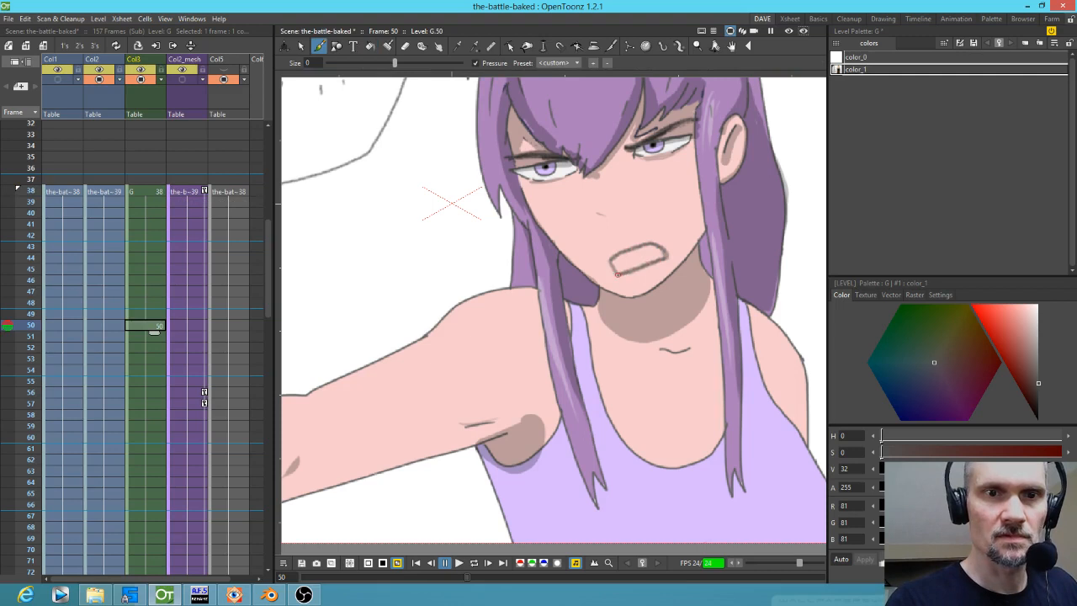
key(f)
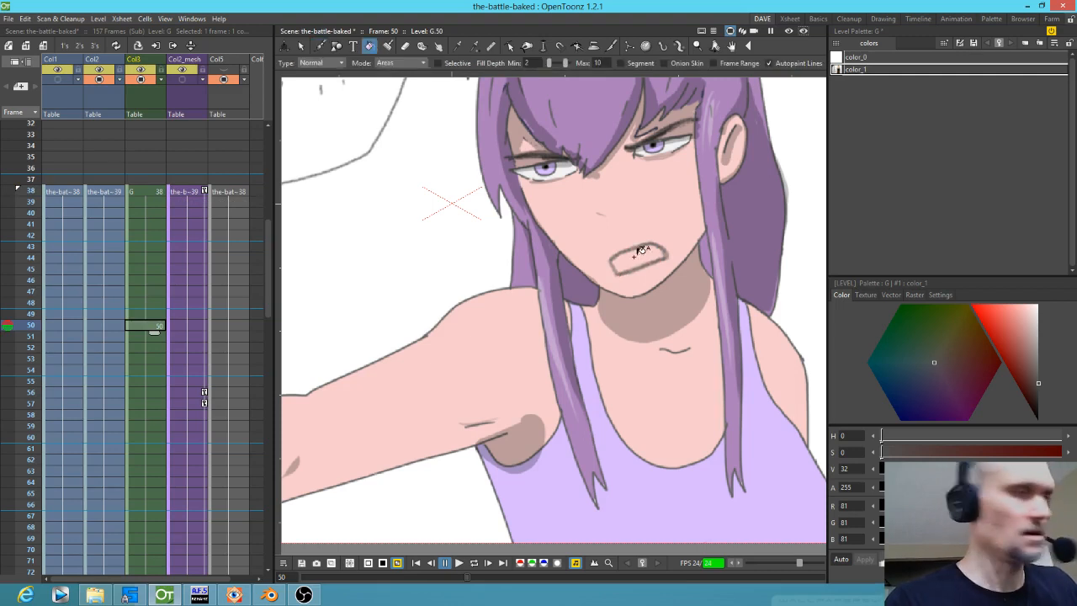
click(637, 257)
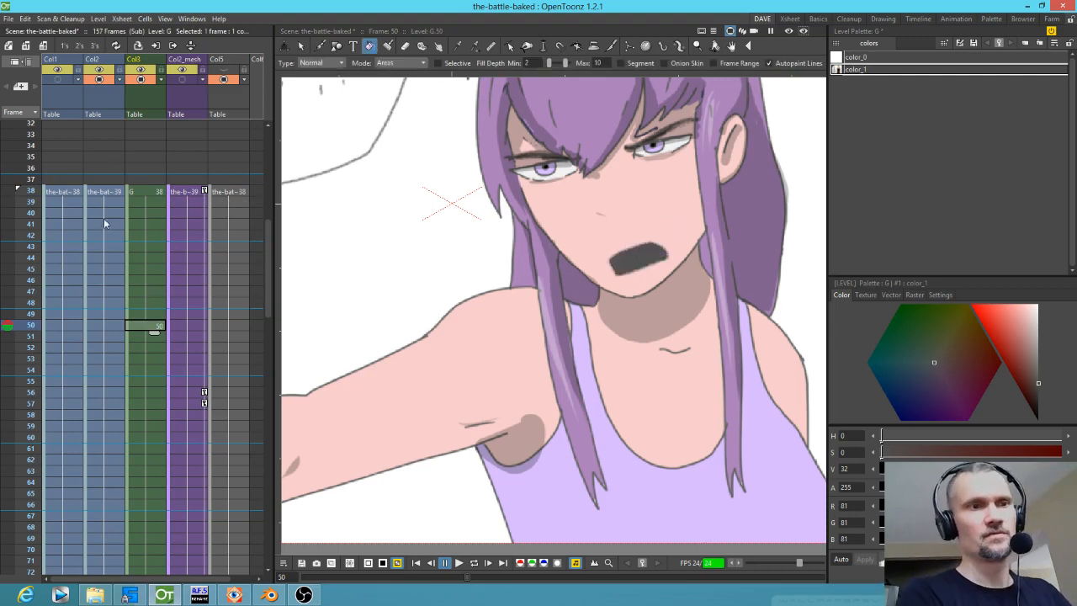
Step: Play the animation repeatedly from frame 38 to judge when the mouth shapes should change with the dialogue
click(30, 192)
key(p)
key(p)
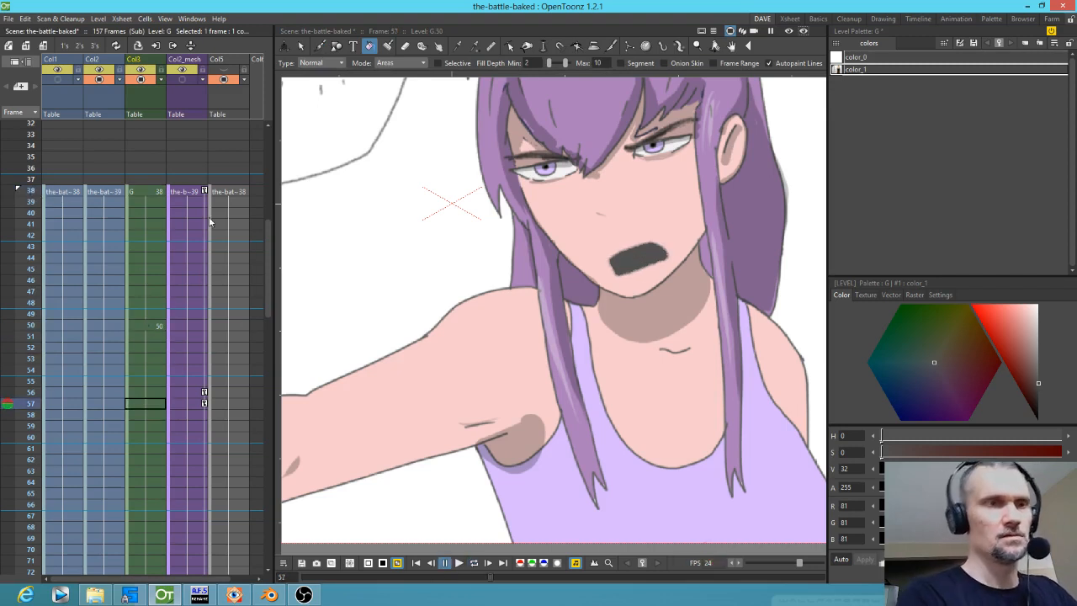
click(152, 192)
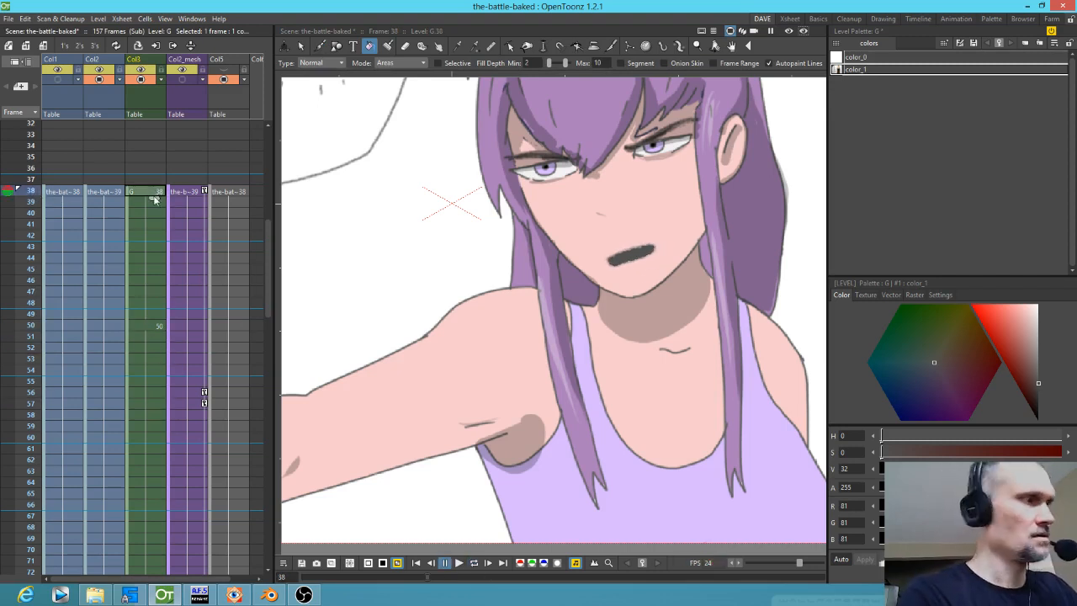
key(p)
key(p)
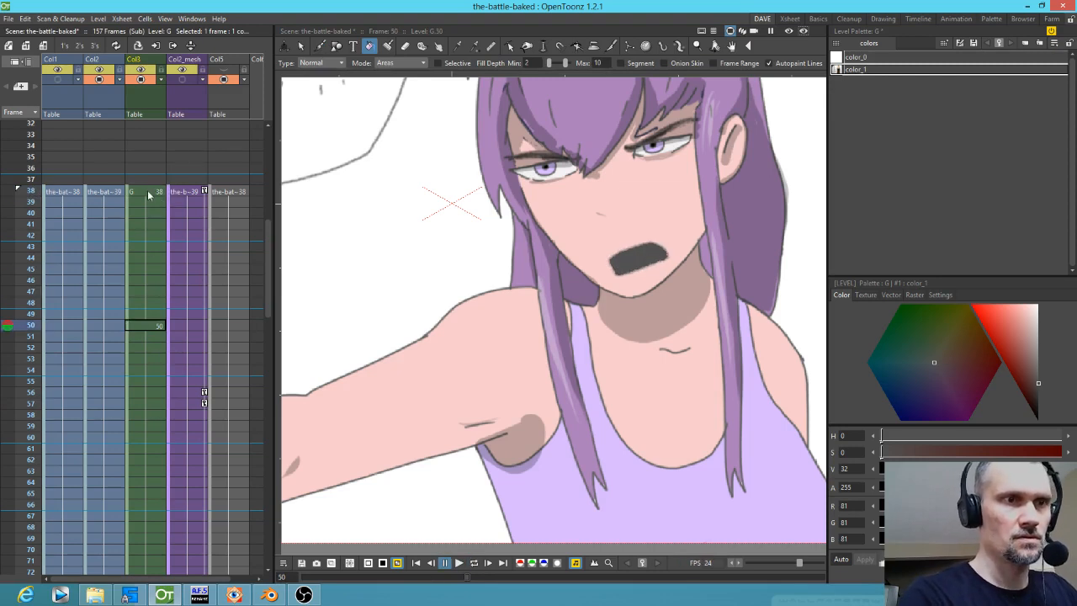
click(155, 271)
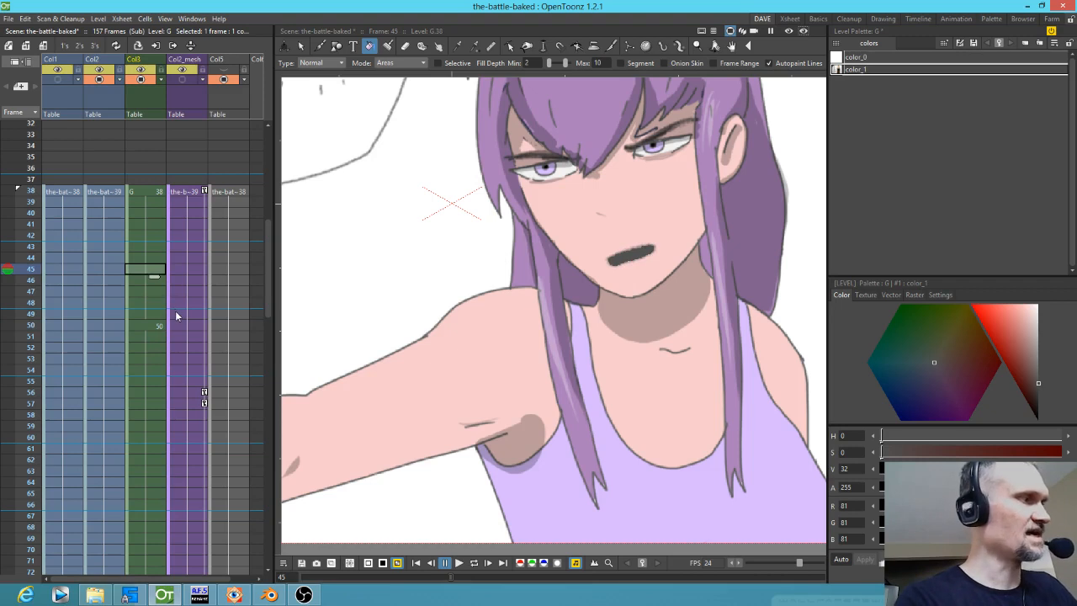
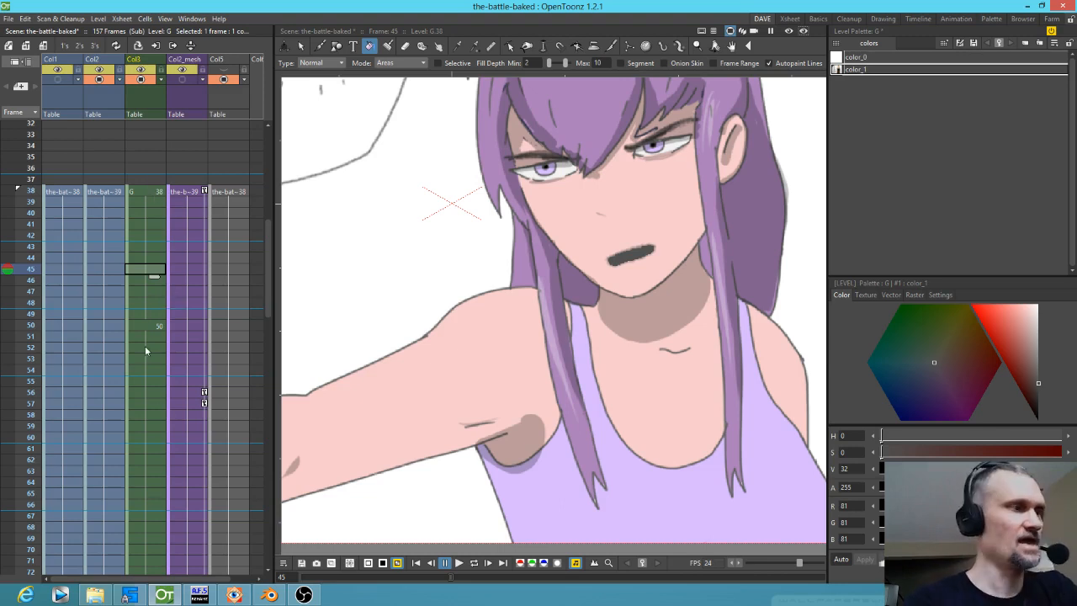
key(l)
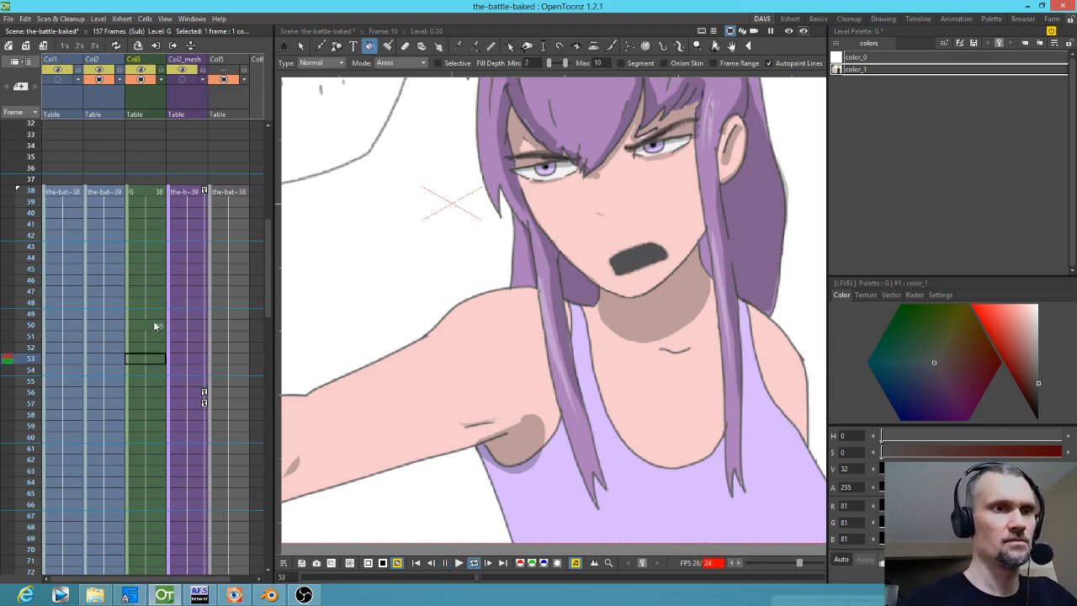
key(l)
key(comma)
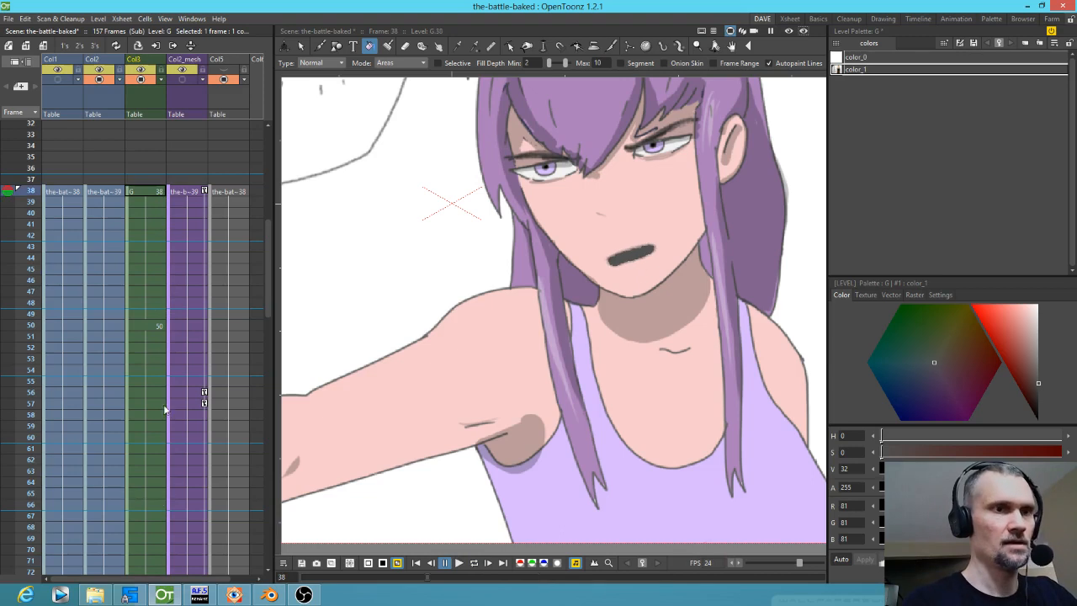
key(l)
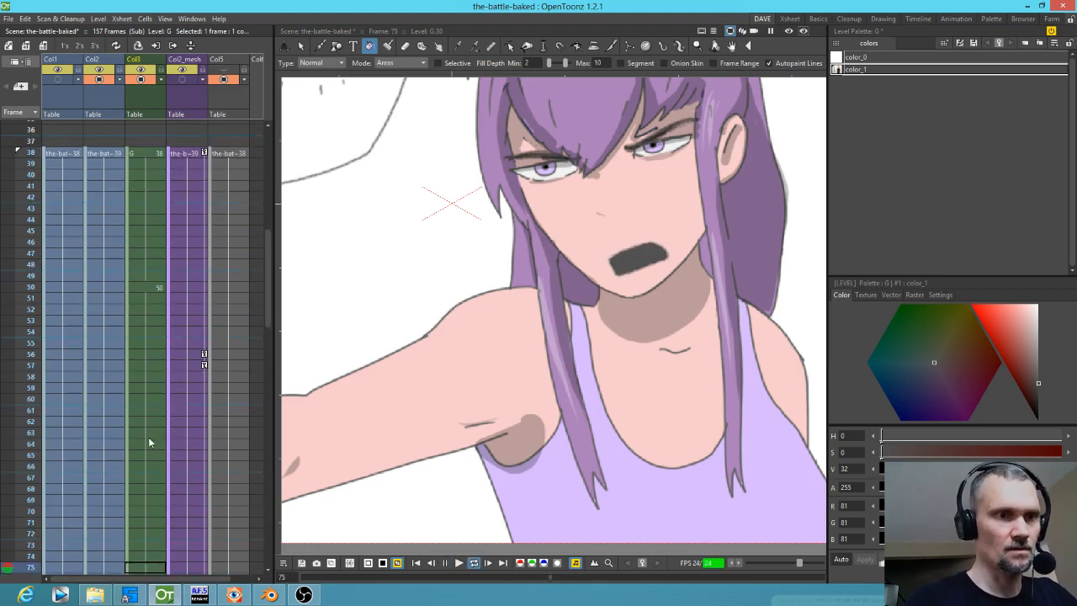
key(l)
key(l)
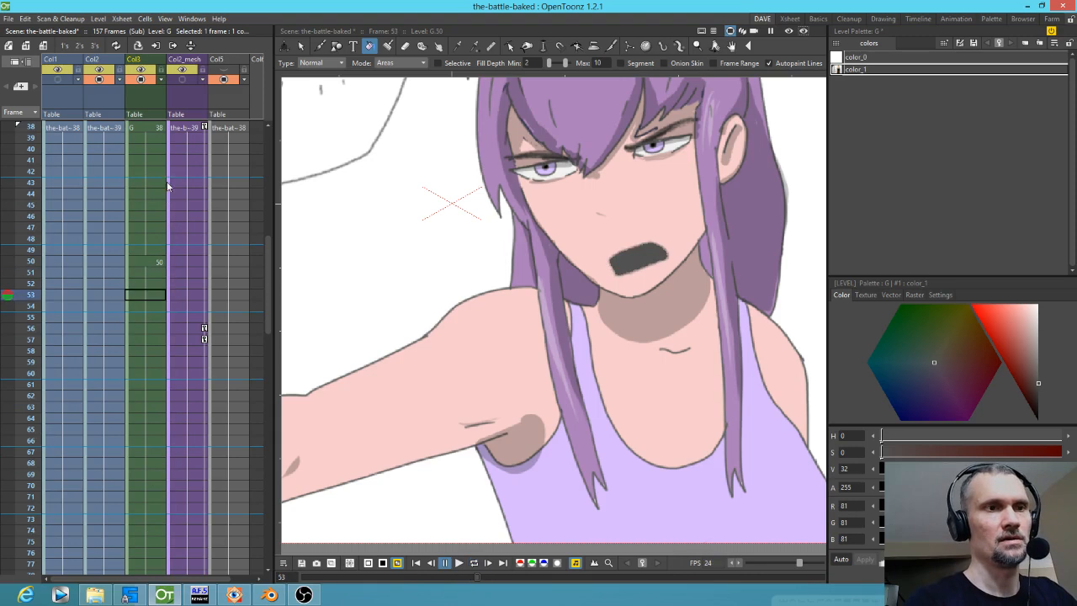
click(166, 127)
key(p)
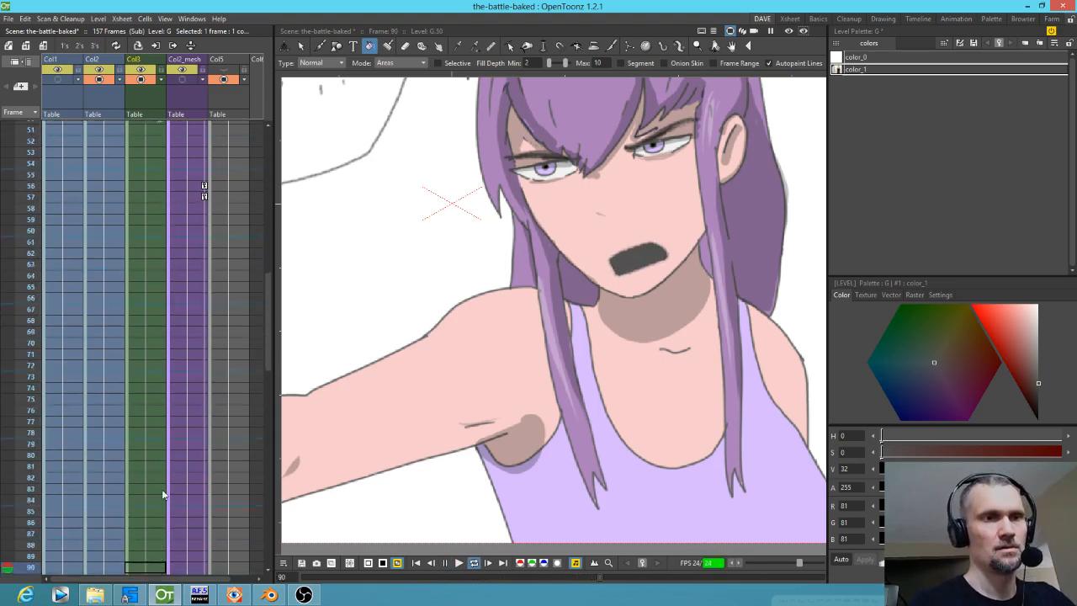
click(166, 328)
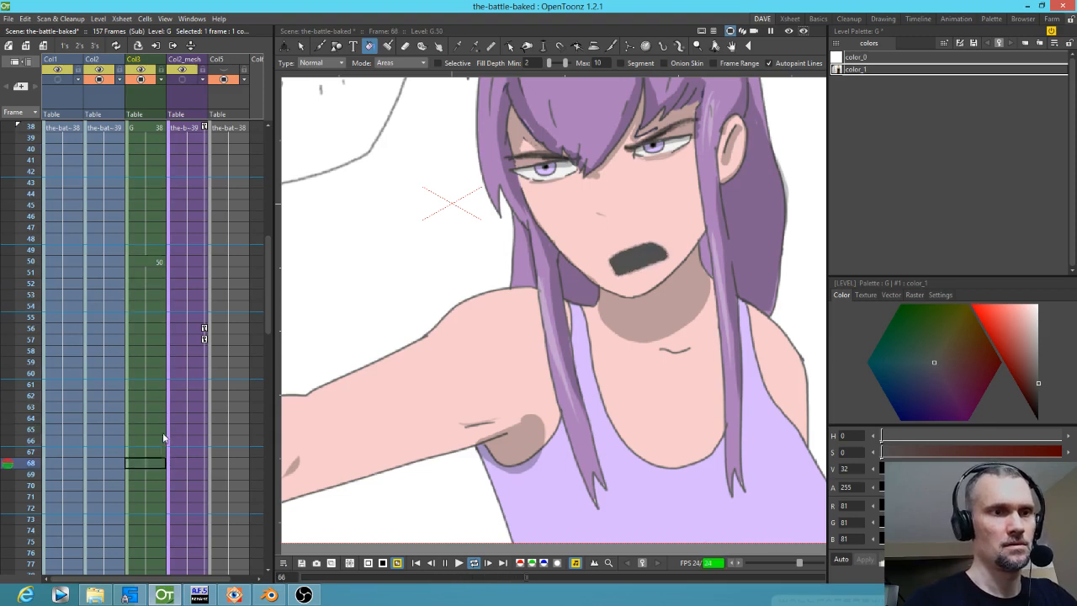
key(l)
key(p)
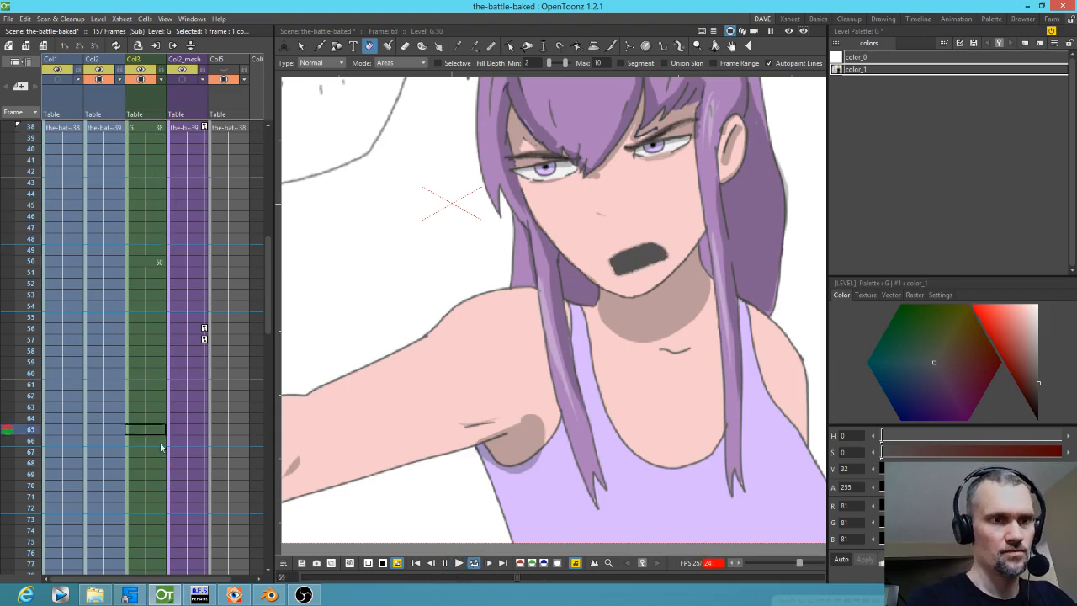
click(155, 130)
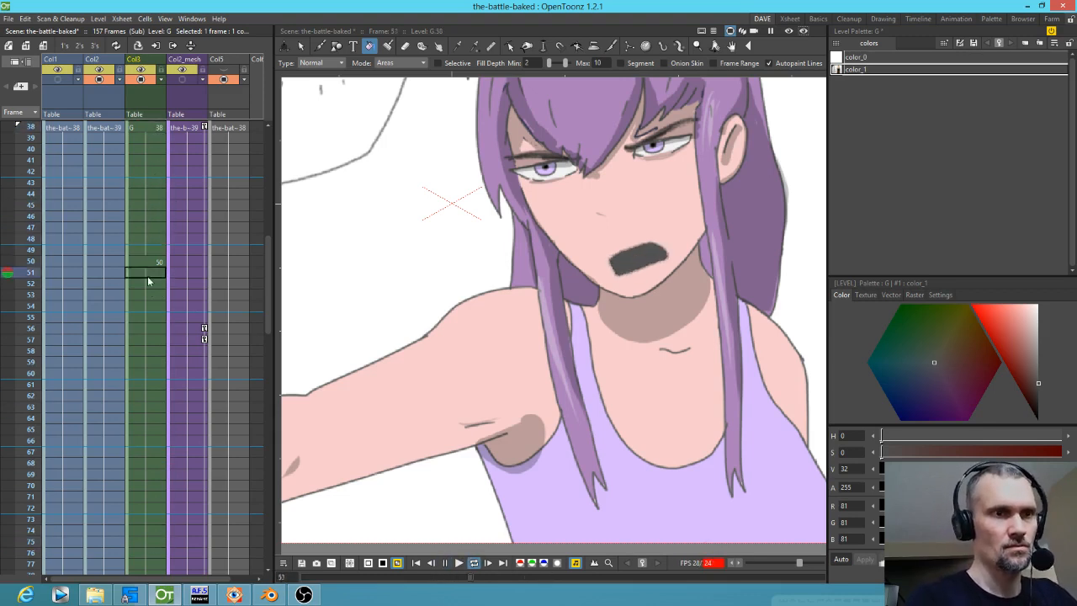
key(l)
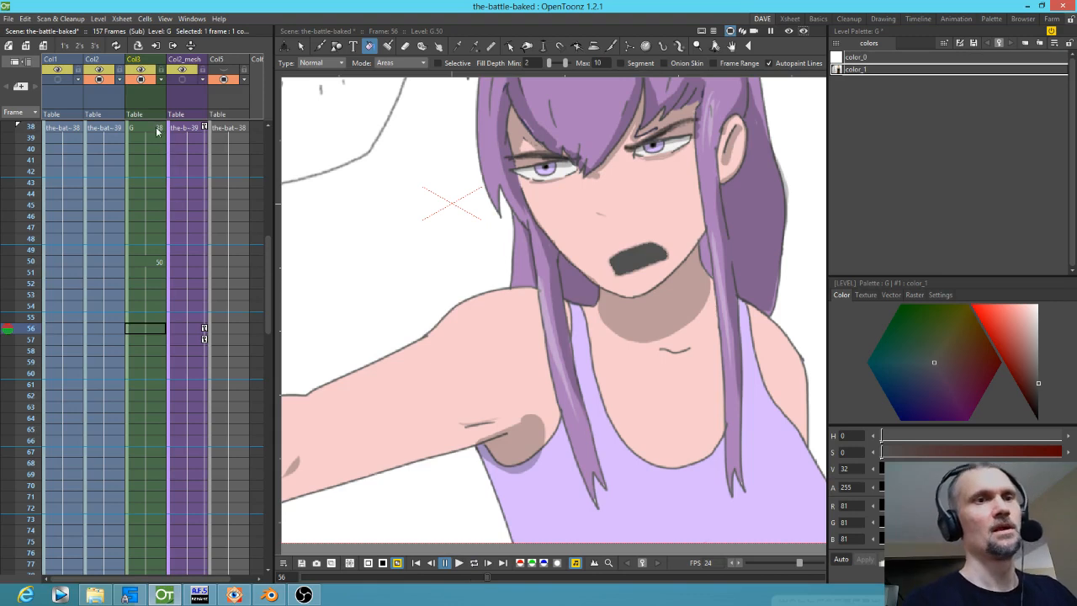
click(157, 127)
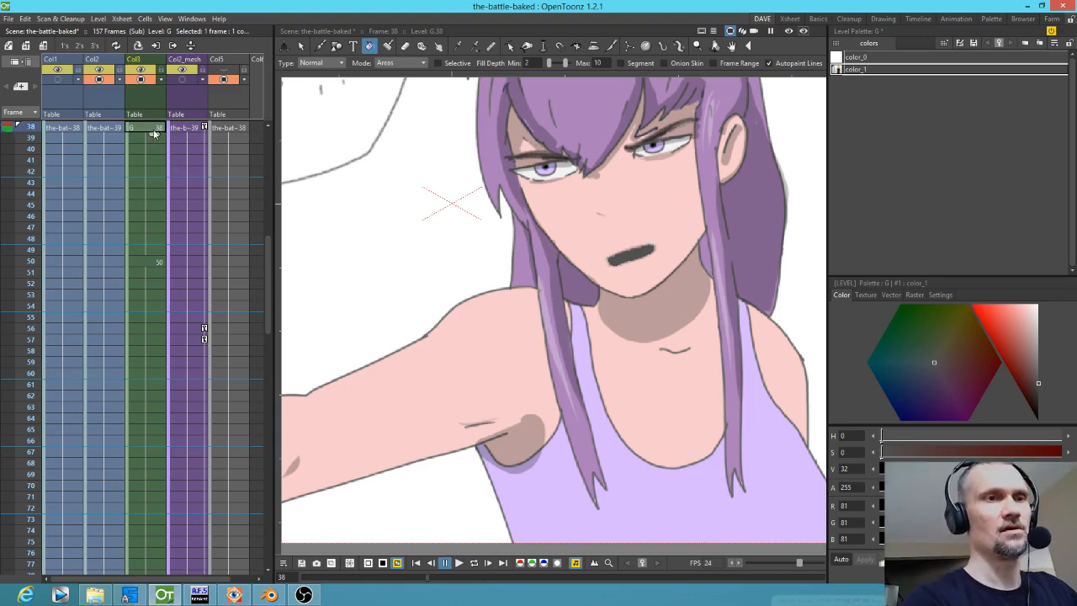
Step: Shorten the first mouth hold in Col3 so drawing 50 starts at frame 45, and play it back from frame 38
mouse_move(156, 206)
mouse_down()
mouse_move(155, 250)
mouse_move(128, 277)
mouse_move(133, 223)
mouse_up()
key(Delete)
click(156, 128)
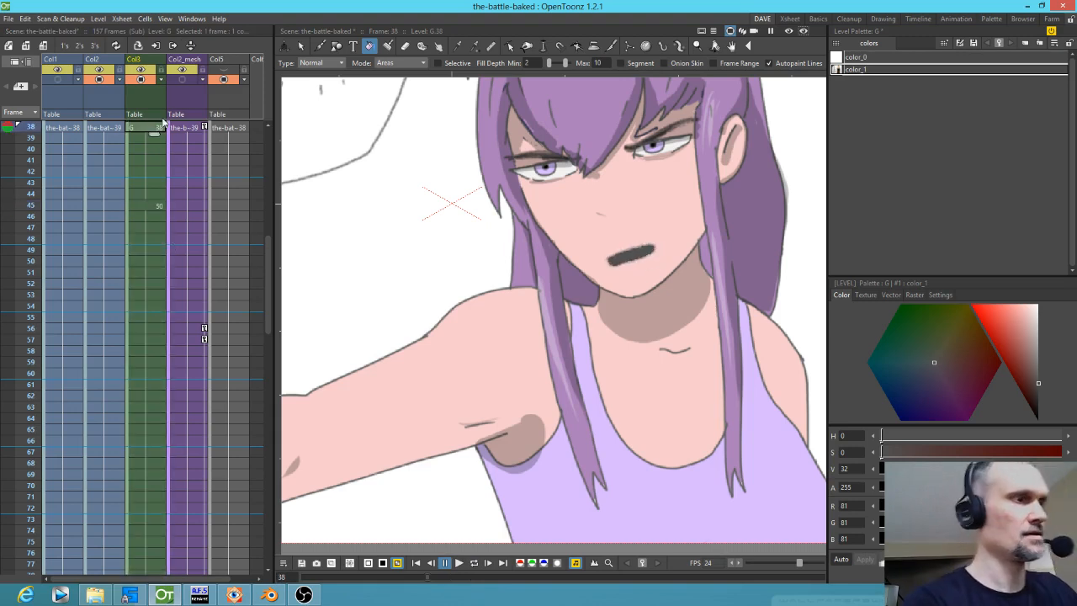
key(p)
click(164, 123)
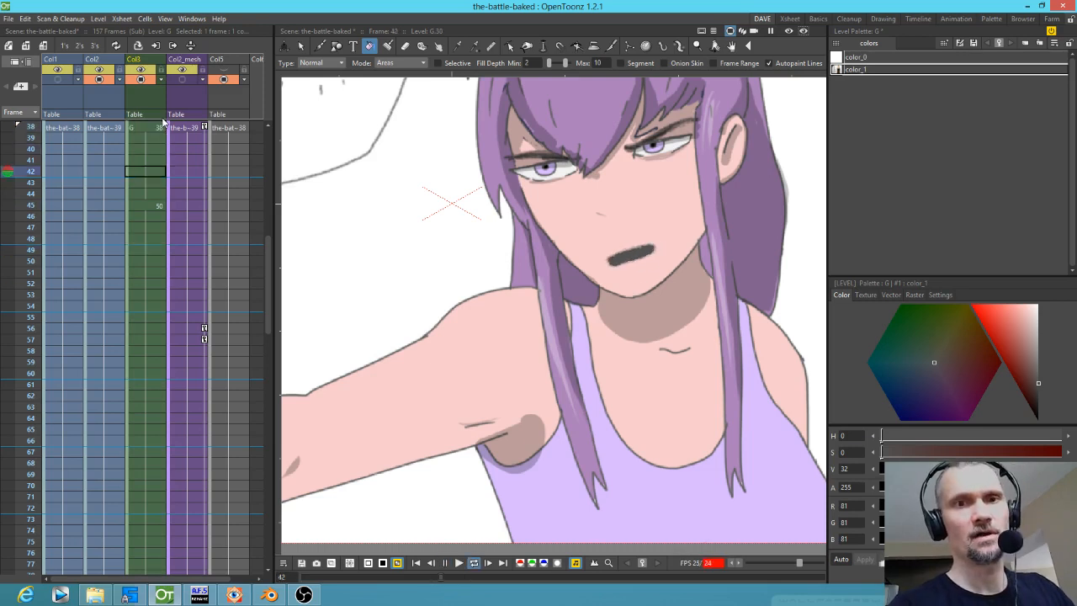
key(p)
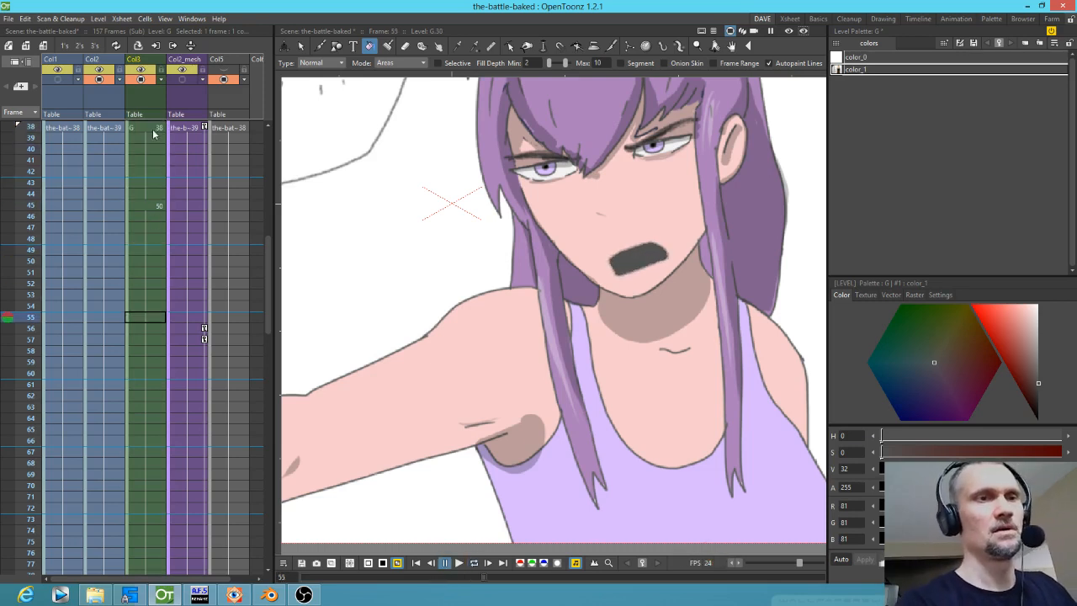
Step: Reuse the slightly open mouth, drawing 38, at frame 51 and extend its hold up to the open-mouth drawing at frame 64
click(151, 271)
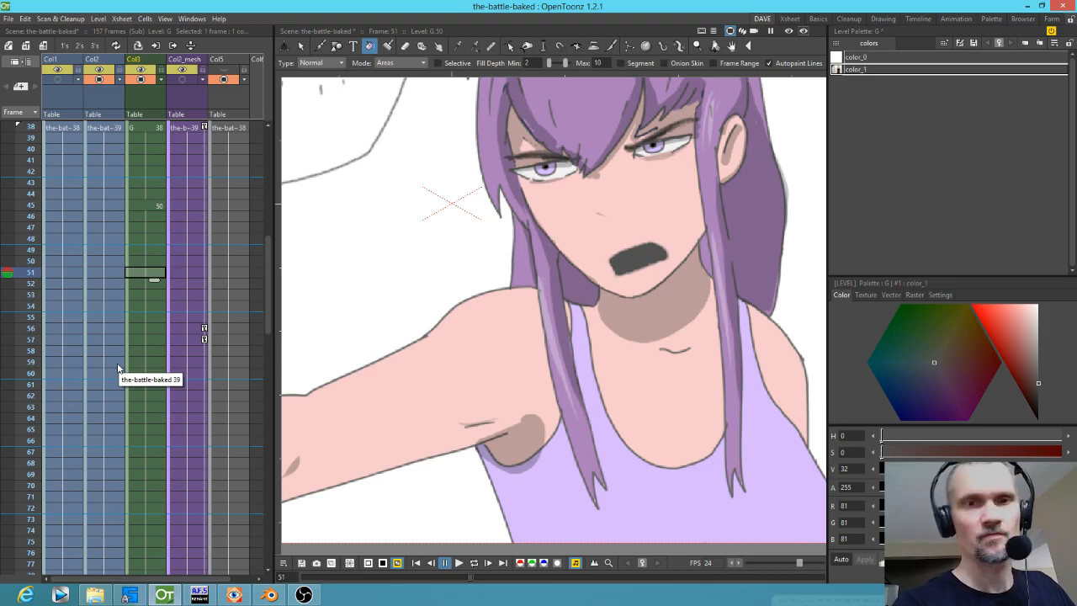
key(q)
drag(155, 281, 149, 376)
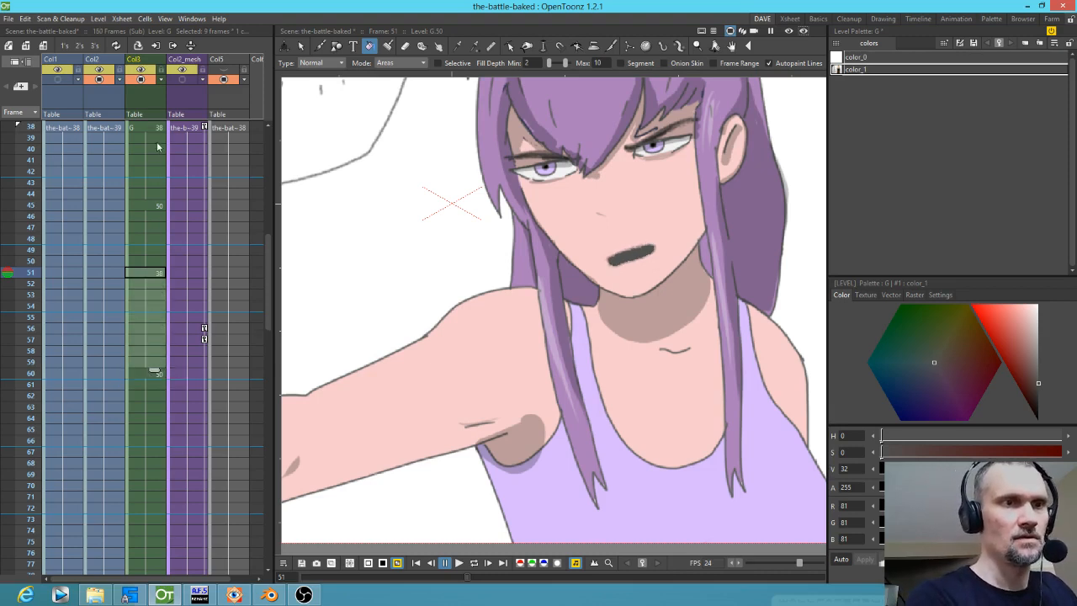
drag(154, 370, 150, 415)
Step: Clear frame 63 in Col3 and draw the outline of a rectangular, clenched-teeth mouth there with the Brush tool
click(148, 407)
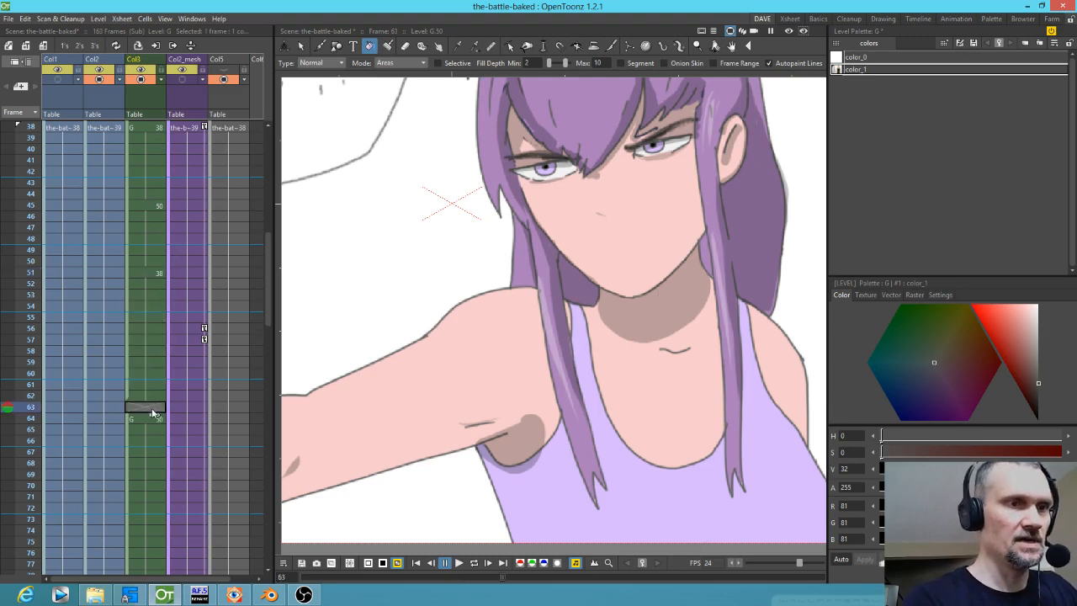
key(b)
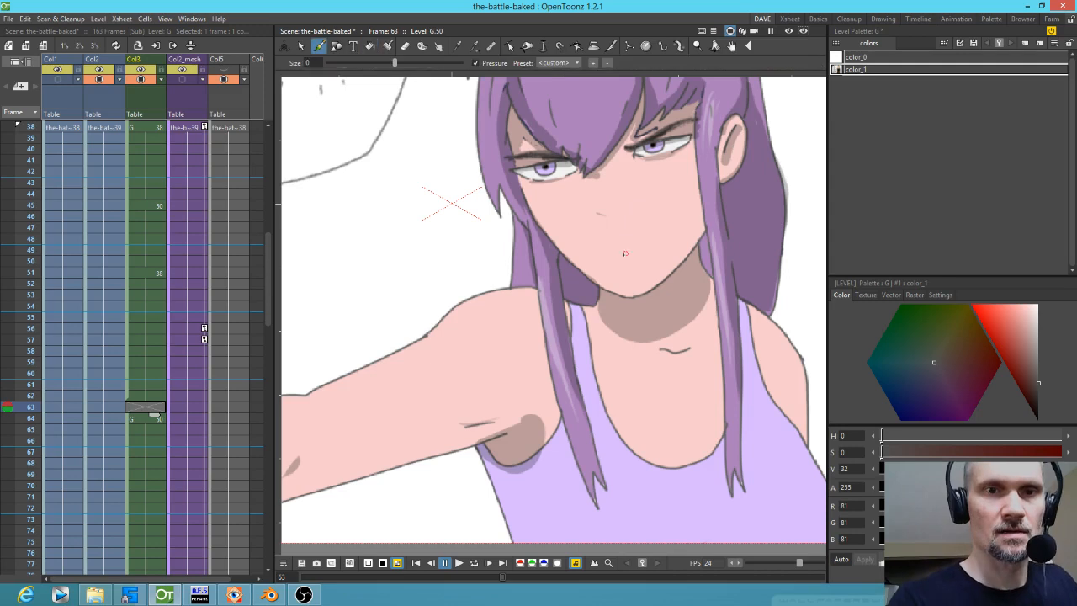
mouse_move(599, 259)
mouse_down()
mouse_move(654, 239)
mouse_move(655, 251)
mouse_move(619, 267)
mouse_move(599, 257)
mouse_move(655, 250)
mouse_move(613, 269)
mouse_up()
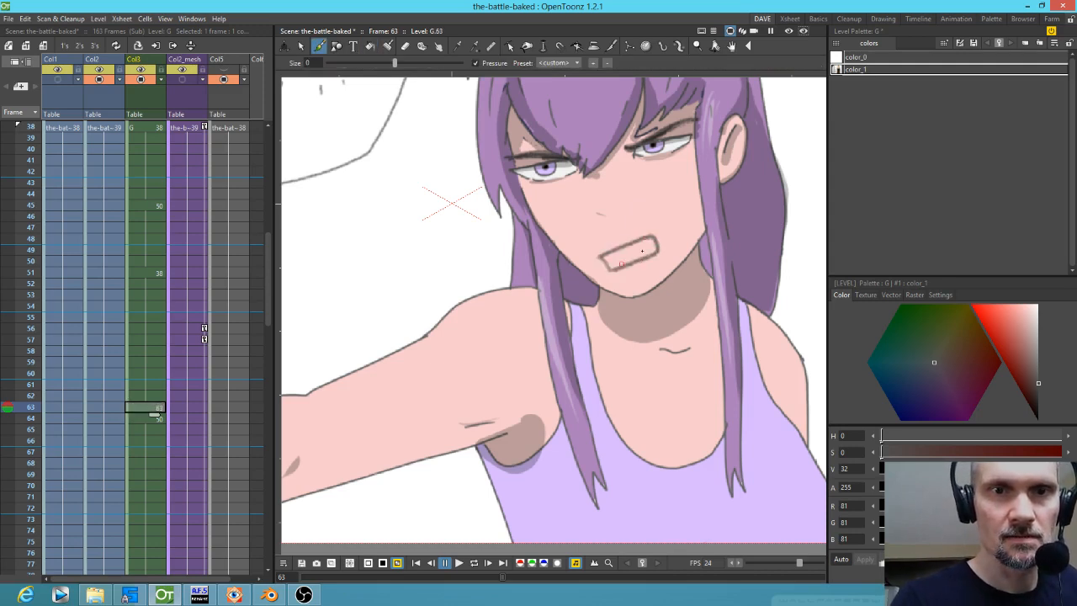
Step: Paste a copy of color_1 into the level palette and change it to light grey with RGB 219, 219, 219
click(881, 117)
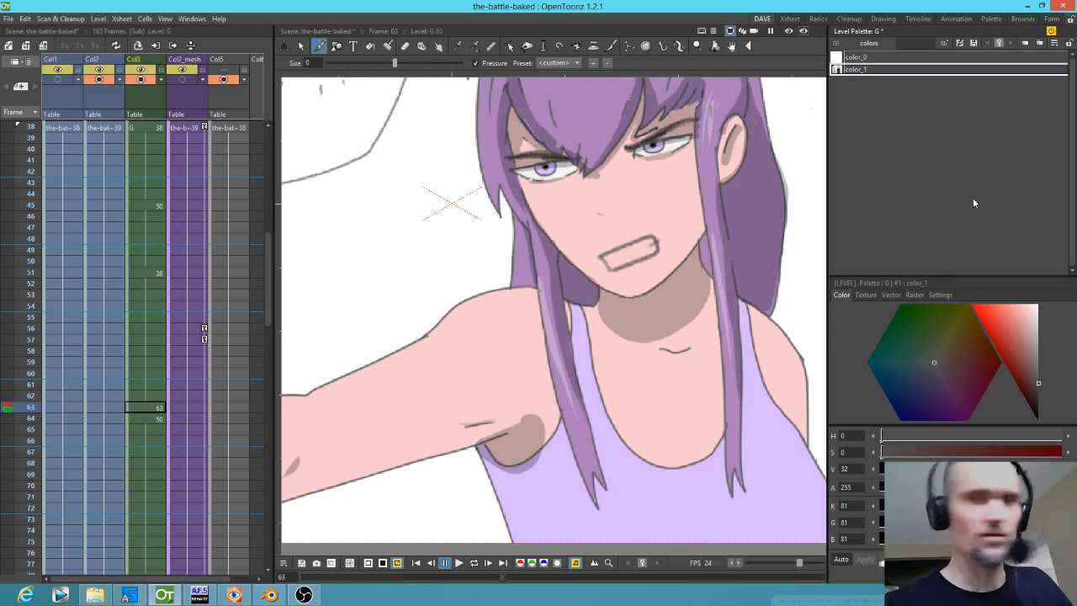
key(ctrl+v)
click(1038, 321)
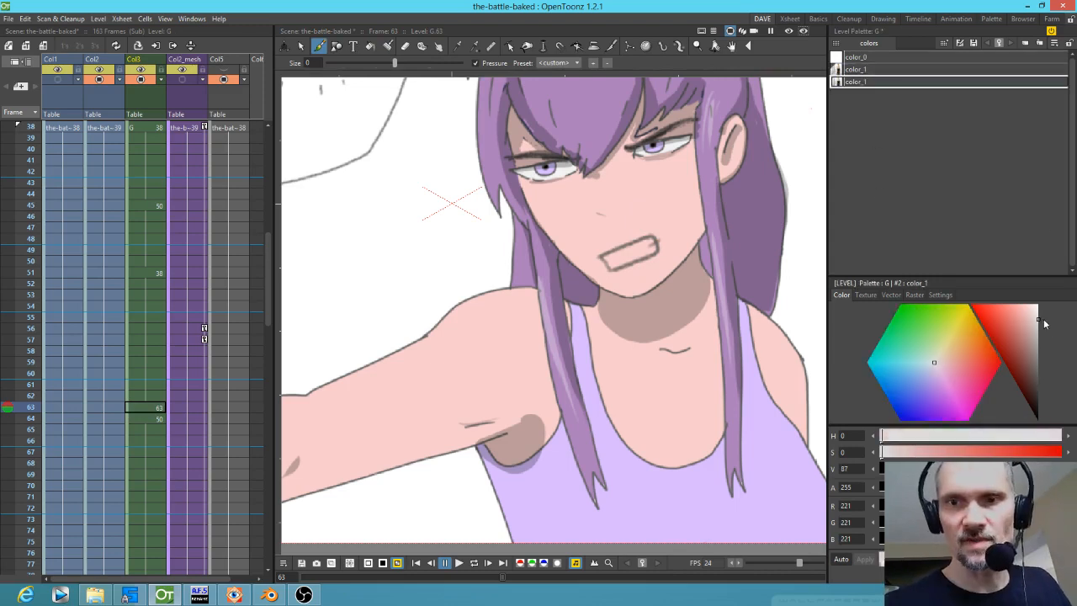
Step: Fill the frame 63 mouth with the light grey style and hold that drawing through frame 74
key(f)
click(636, 249)
drag(159, 412, 157, 541)
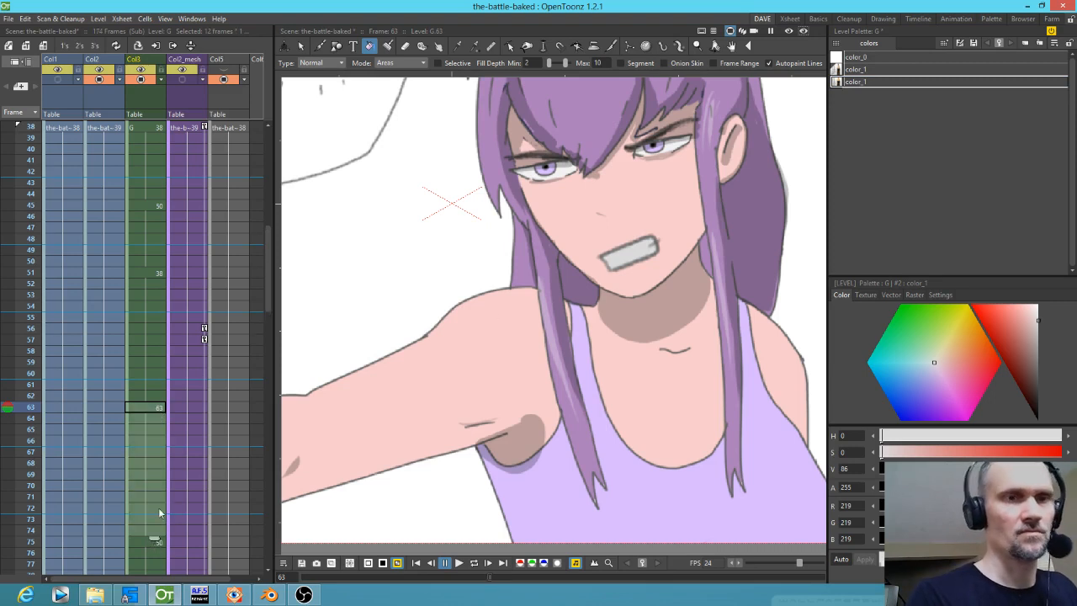
drag(523, 260, 634, 158)
drag(709, 145, 538, 275)
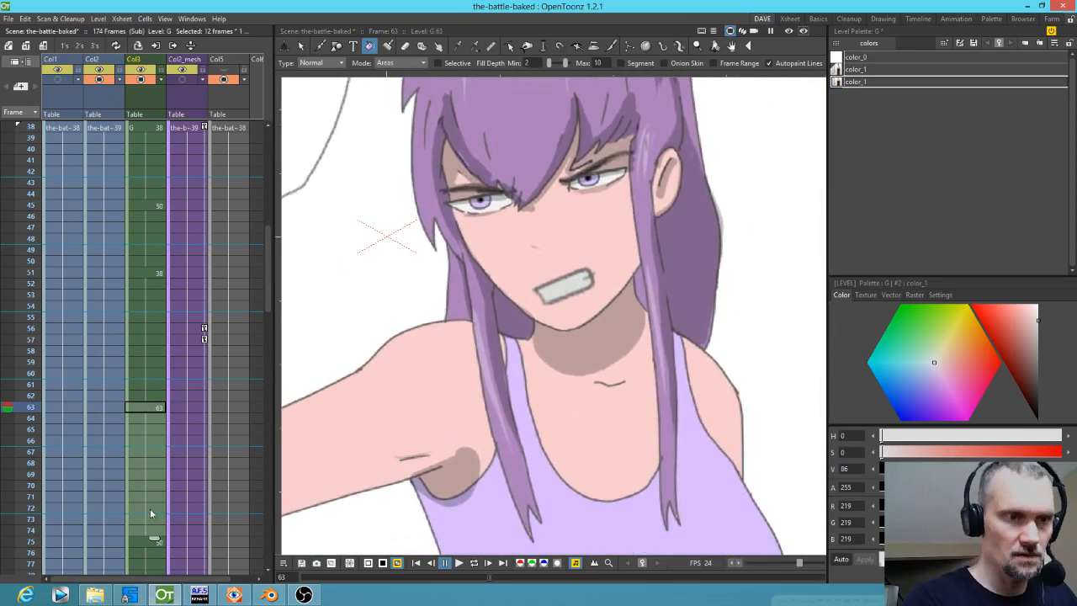
Step: Switch Col3 to the open-mouth drawing 50 at frame 70 and hold it through frame 88
click(155, 486)
text(50)
key(Return)
drag(154, 495, 154, 538)
scroll(230, 207, down, 4)
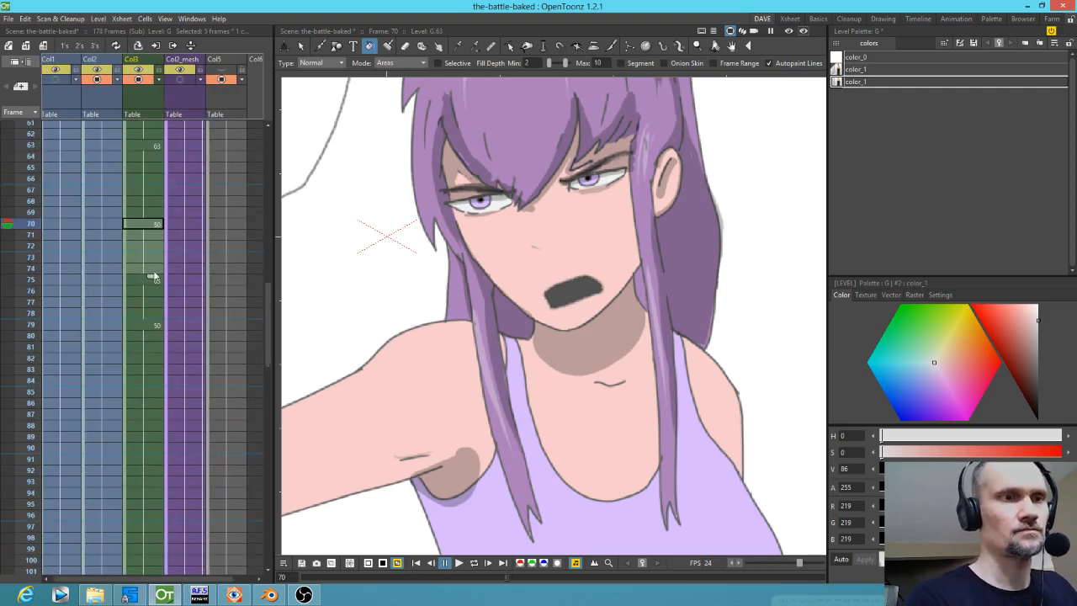
drag(155, 276, 154, 435)
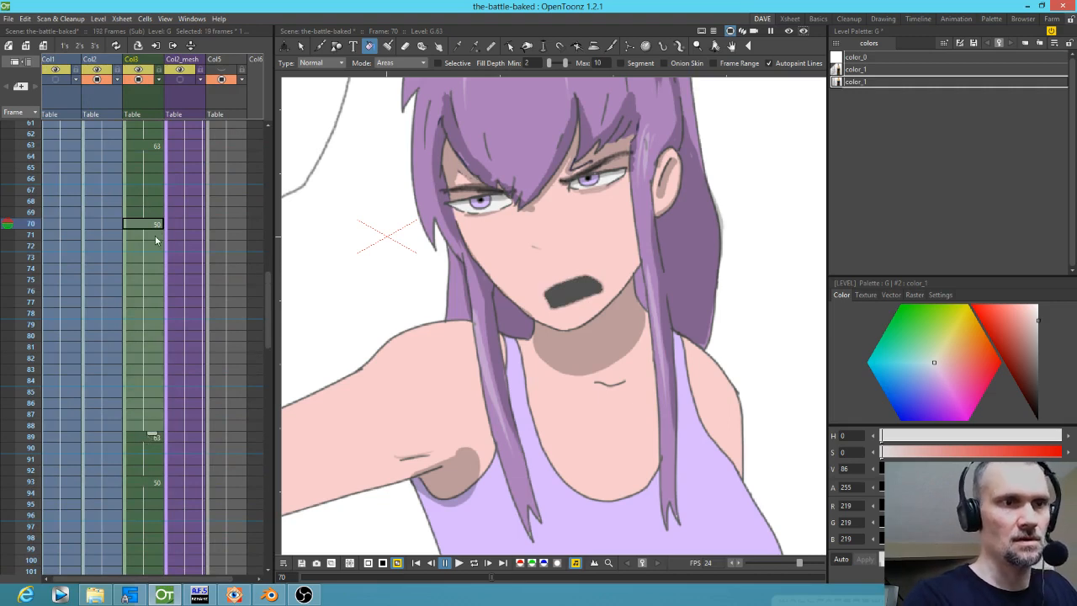
Step: Switch Col3 to drawing 38 at frame 81, hold it through frame 97, and set frame 91 to open-mouth drawing 50
click(156, 350)
key(q)
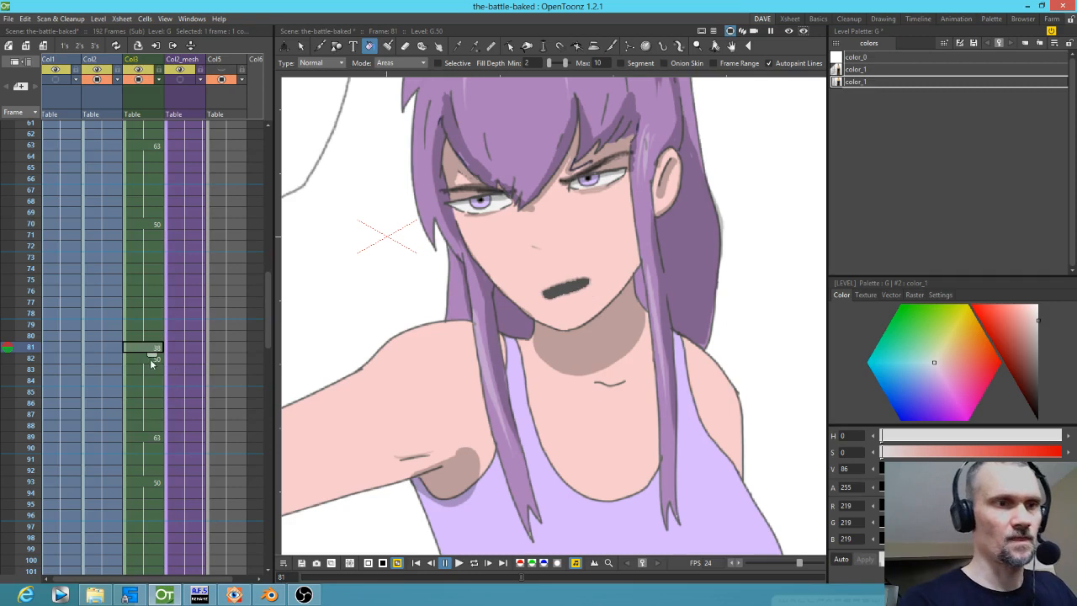
drag(153, 357, 152, 537)
click(156, 460)
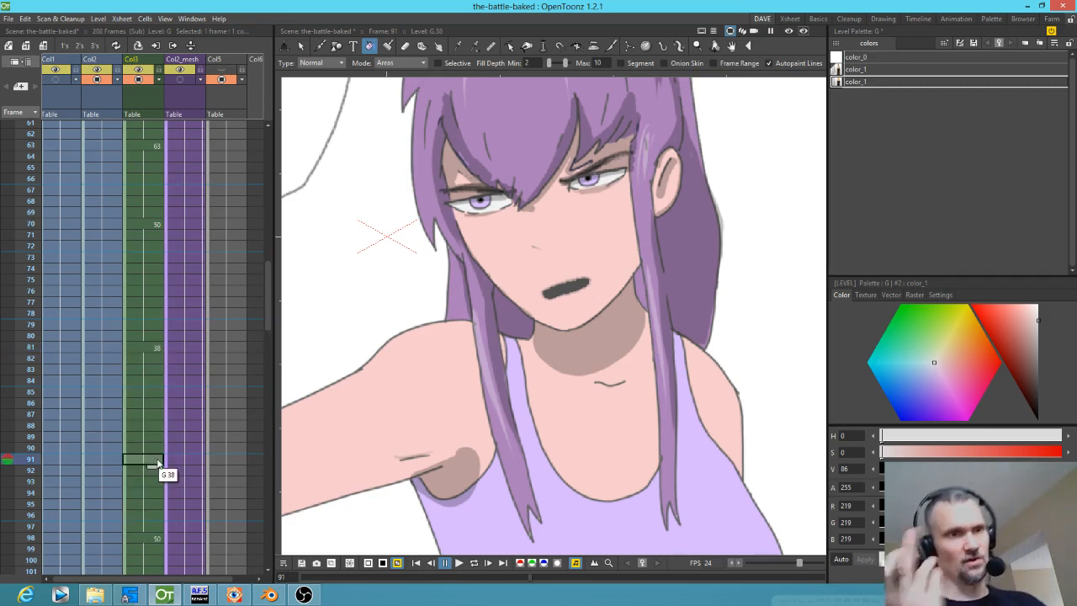
key(w)
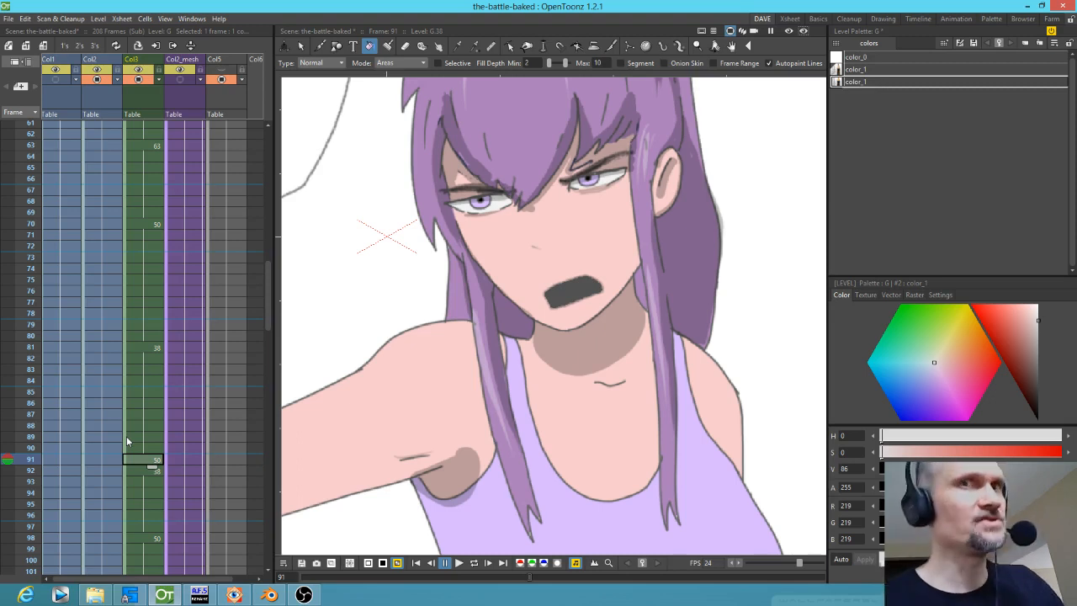
Step: Play the scene from frame 38, including in a loop, to check the mouth timing against the dialogue
scroll(188, 244, up, 10)
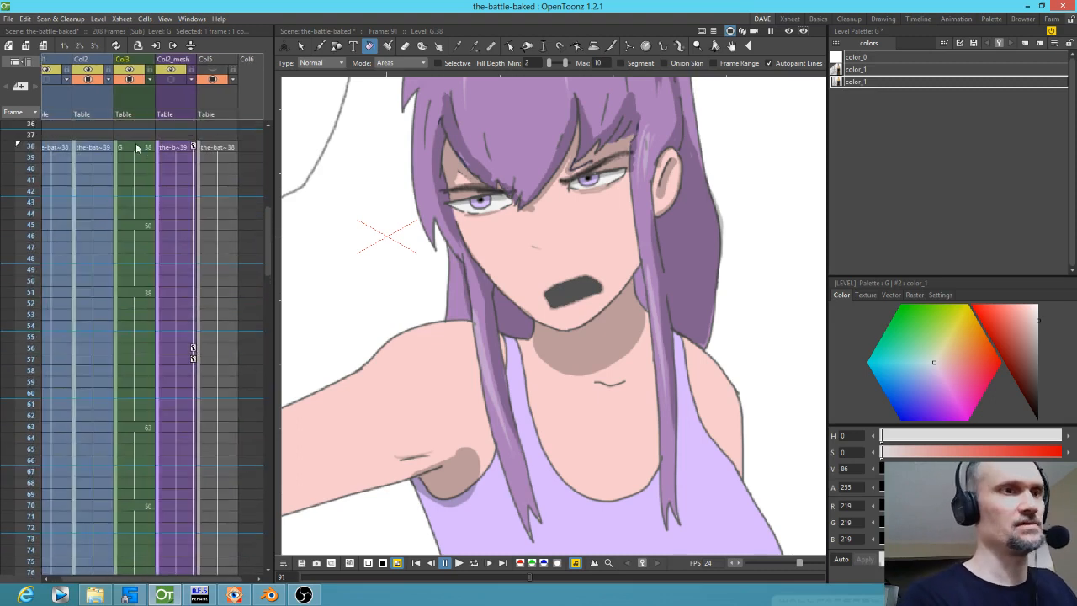
click(136, 149)
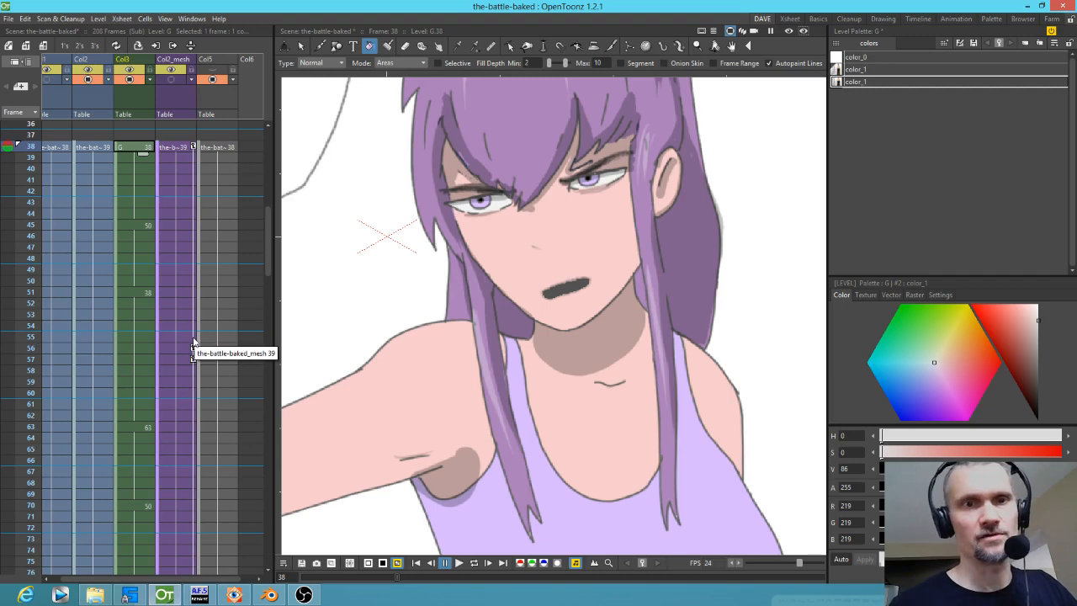
key(p)
key(p)
drag(489, 204, 520, 190)
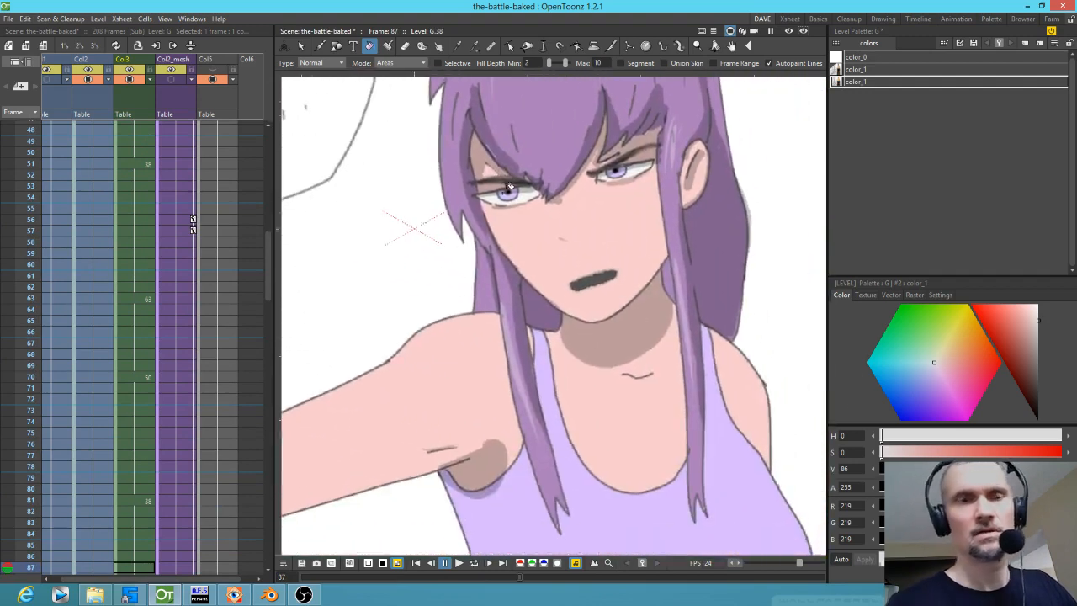
key(l)
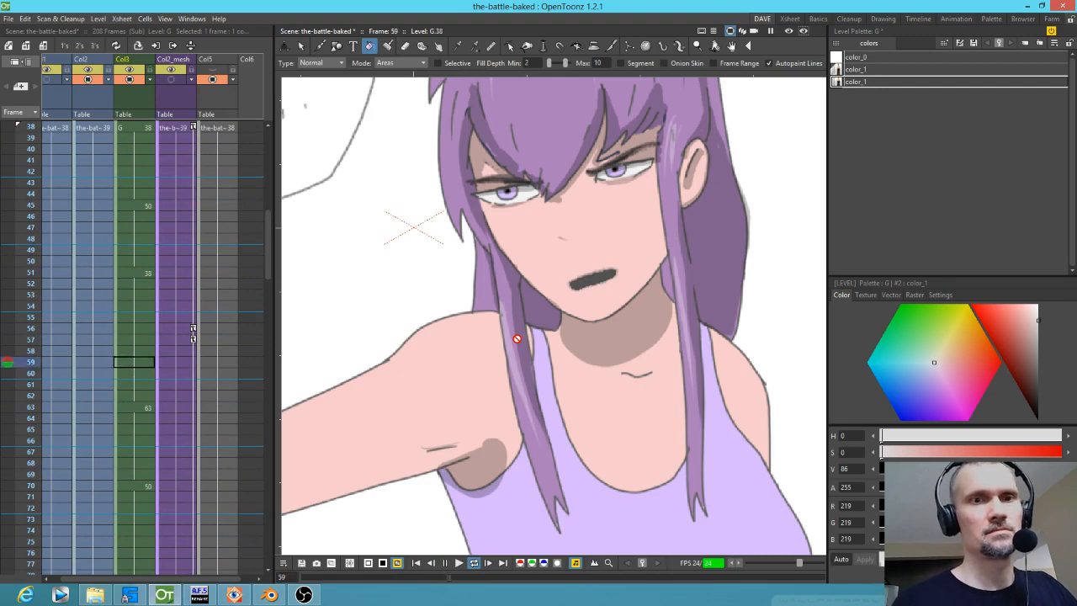
key(p)
key(alt+comma)
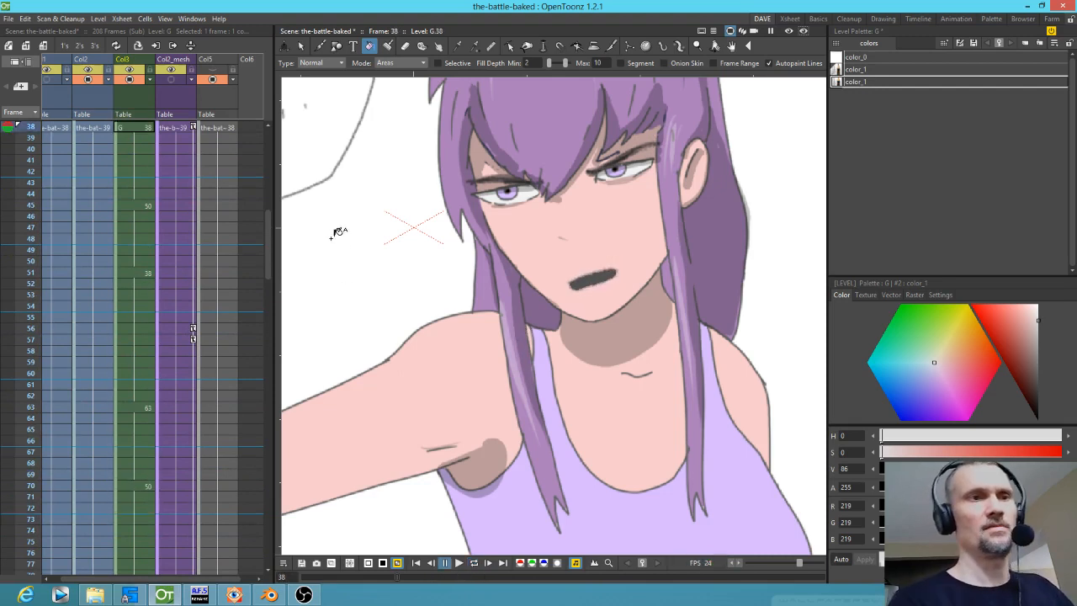
drag(316, 172, 357, 284)
click(143, 272)
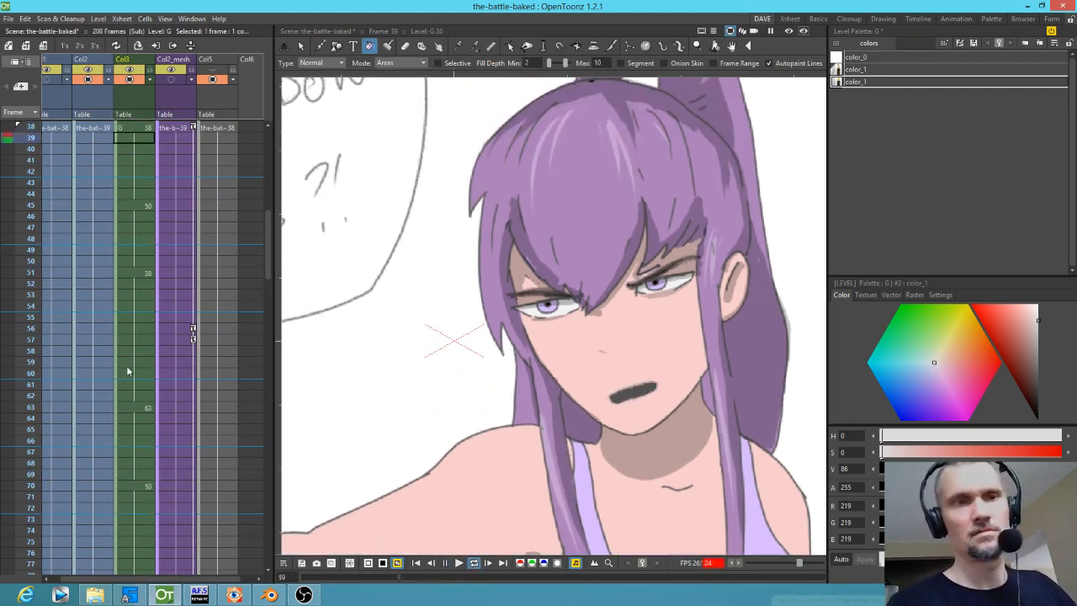
Step: Delete frames 42 to 44 from Col3 and shift the following exposures up so drawing 50 starts at frame 42
drag(140, 172, 142, 194)
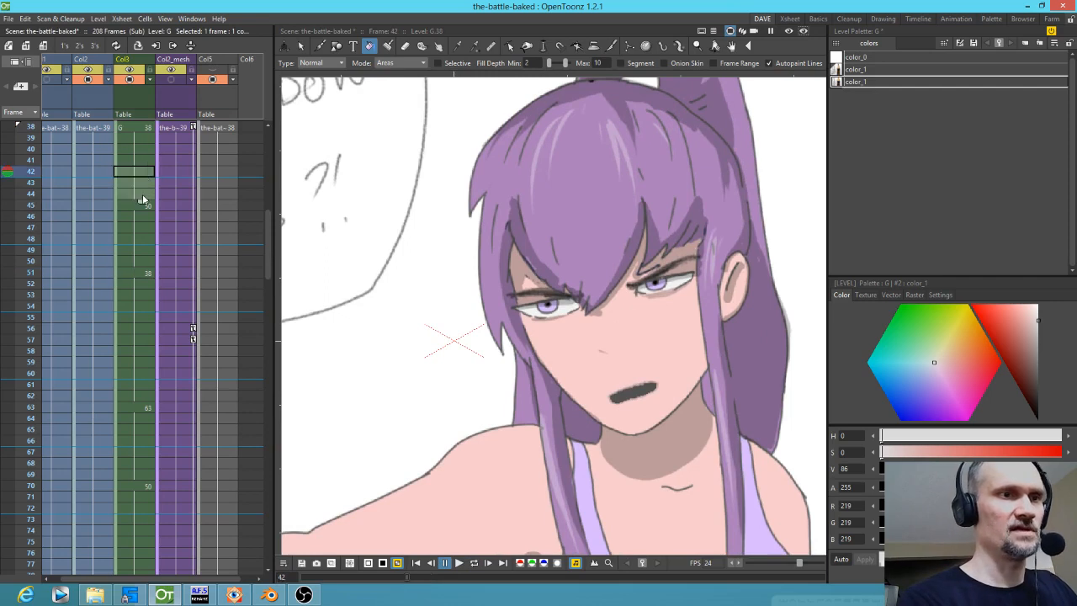
key(Delete)
click(116, 253)
drag(116, 252, 116, 217)
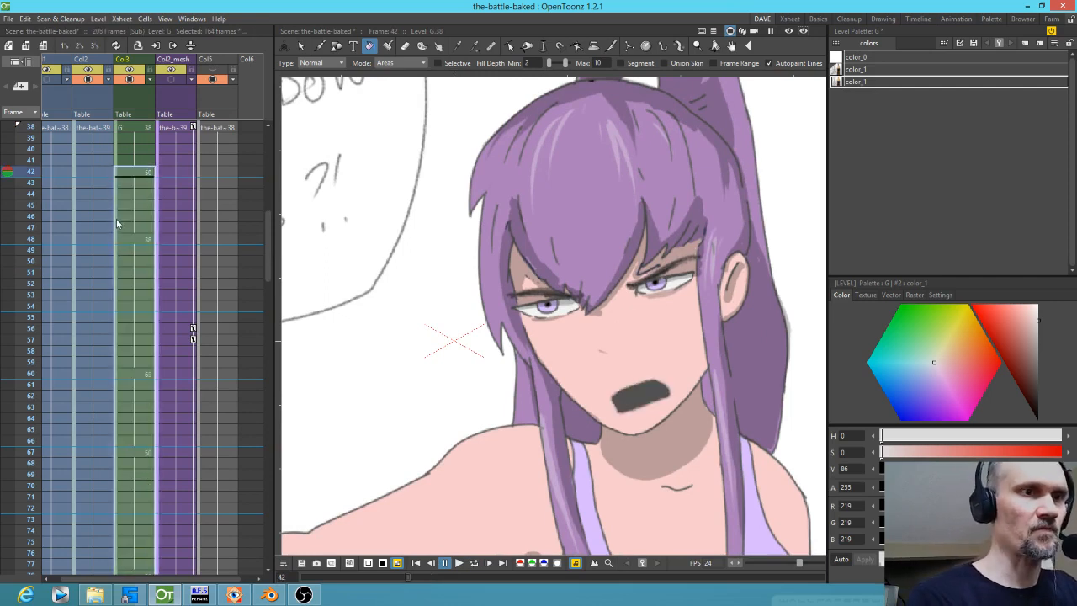
Step: Loop the playback from frame 38 to check the earlier mouth opening at frame 42
click(139, 127)
key(l)
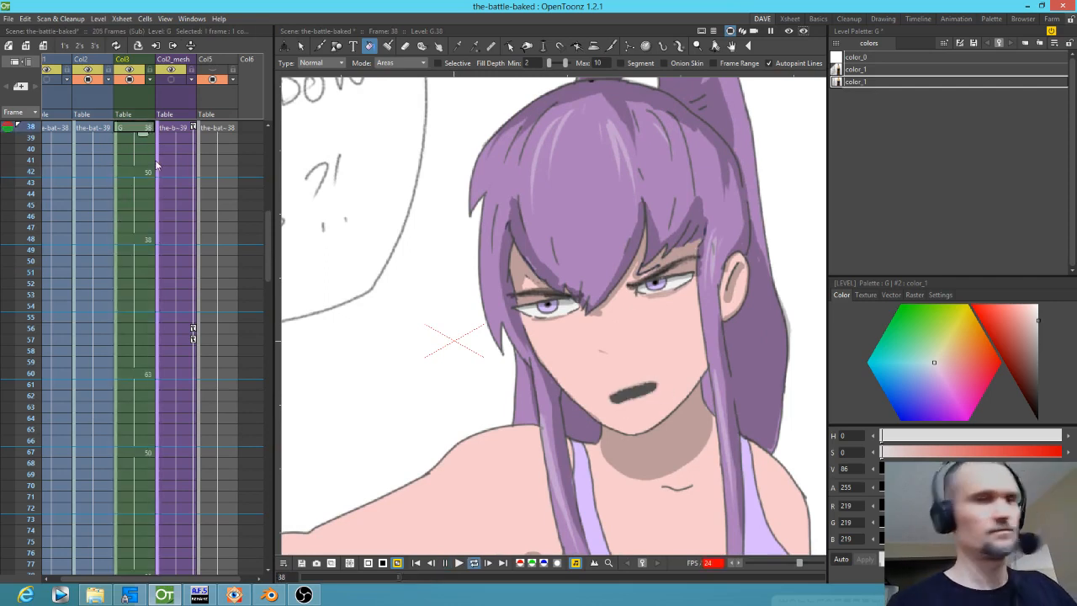
key(l)
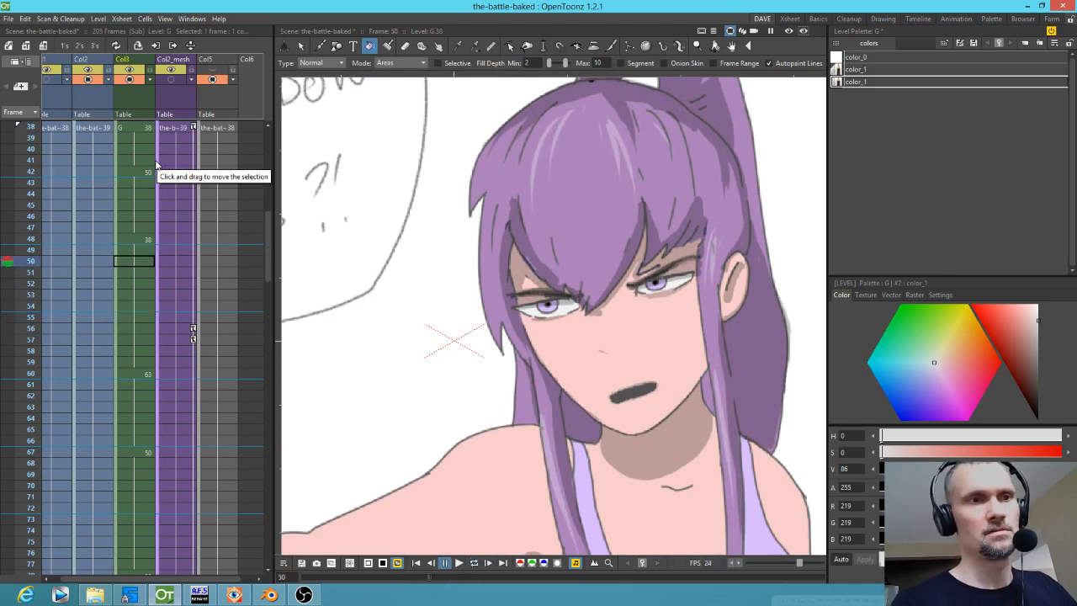
key(l)
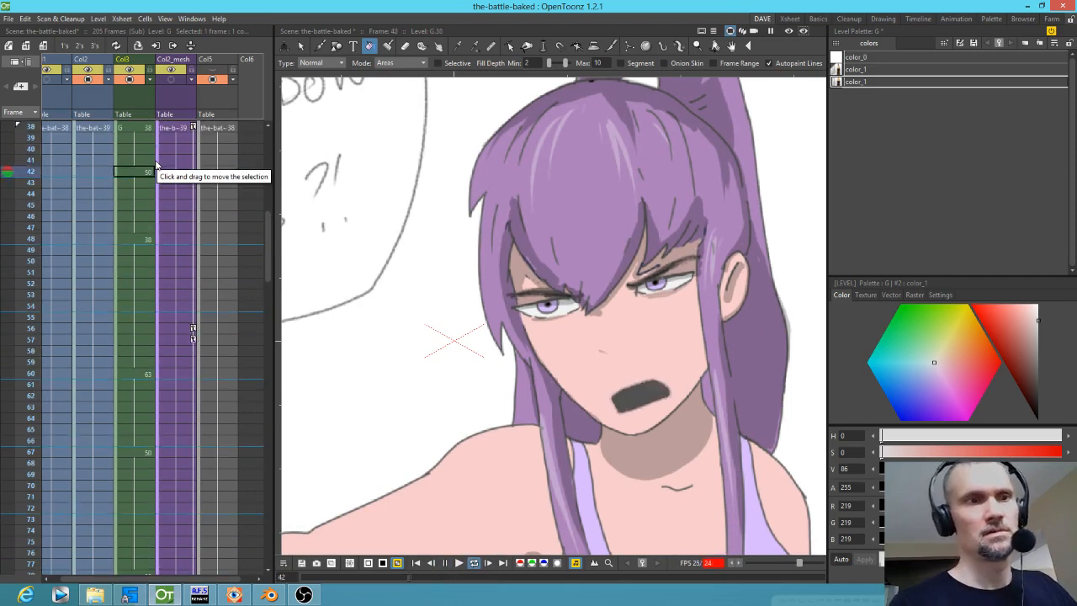
key(l)
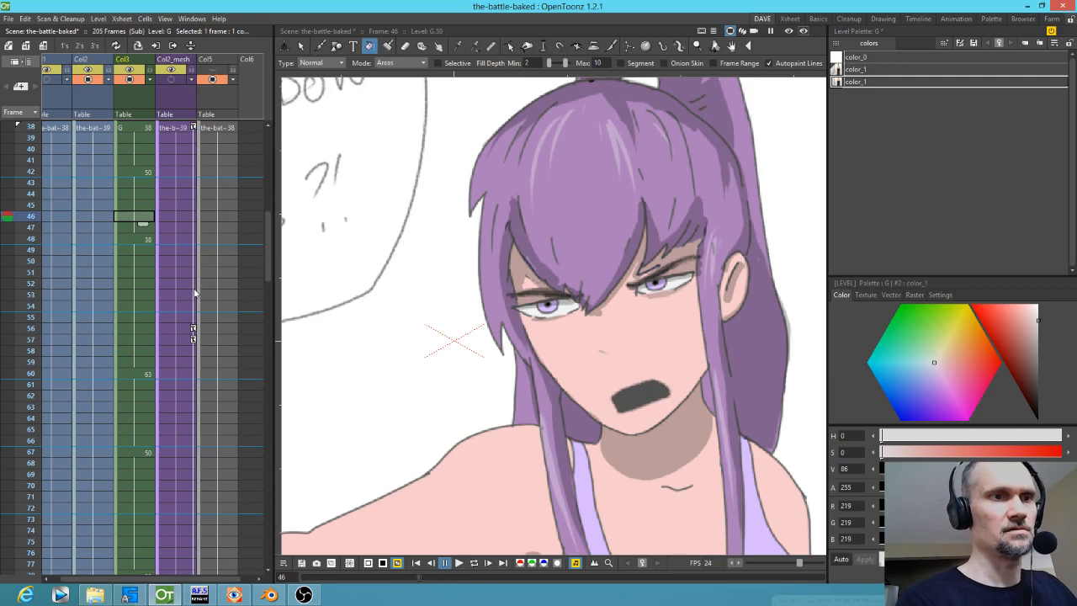
Step: Delete frames 51 to 59 from Col3 and shift the following exposures up so the clenched-teeth drawing 63 starts at frame 51
key(Down)
key(Down)
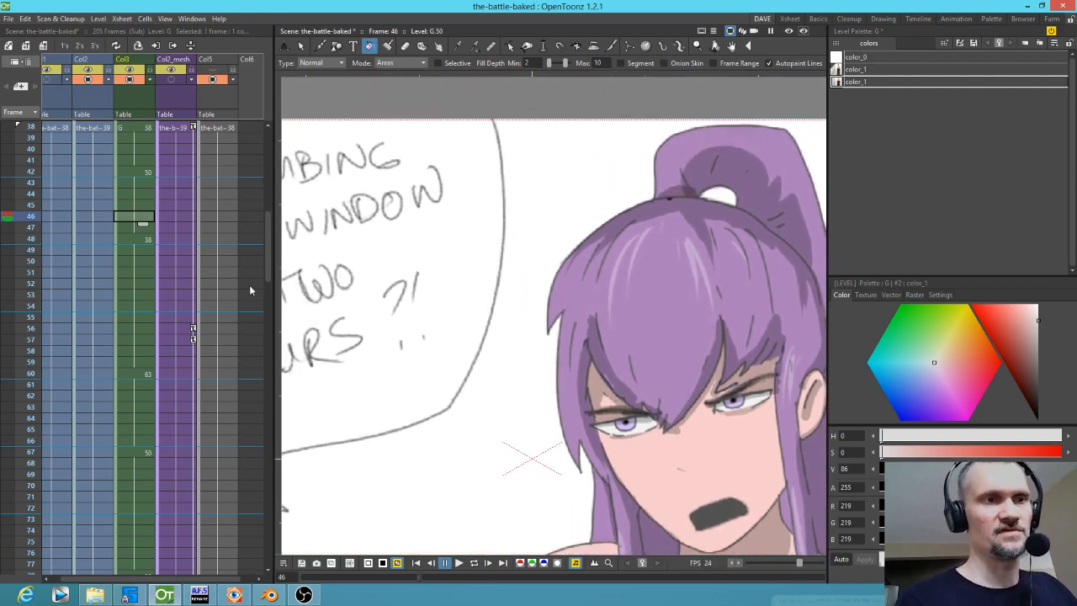
drag(144, 275, 142, 361)
key(Delete)
drag(116, 403, 146, 339)
Step: Shorten the Col3 holds so the clenched teeth end at frame 54 and drawing 50 covers frames 55 to 58, closing the gaps
click(149, 310)
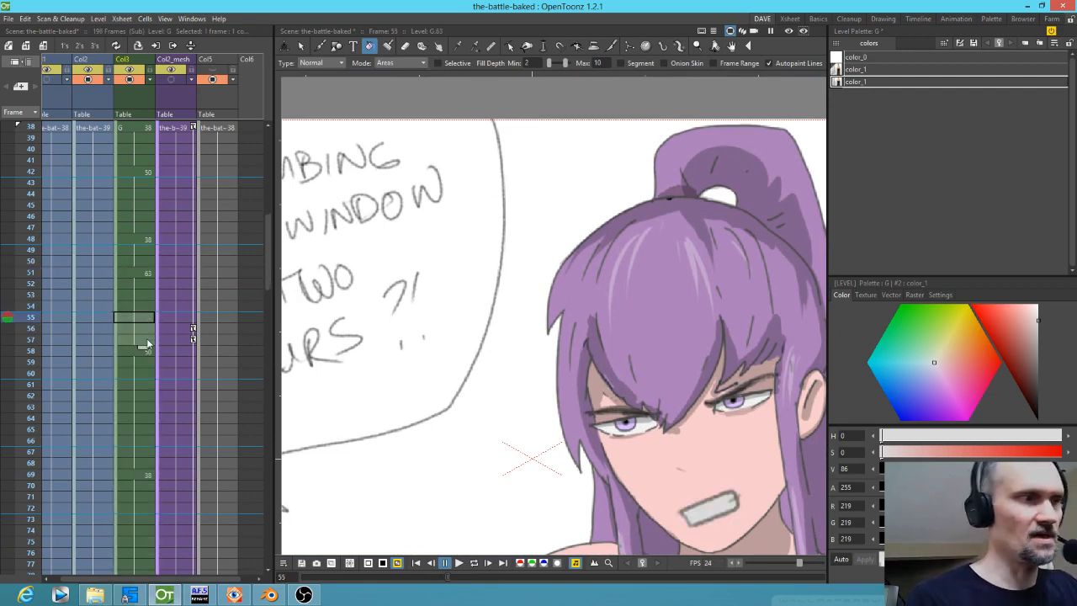
key(Delete)
click(116, 378)
mouse_move(116, 382)
mouse_down()
mouse_move(119, 341)
mouse_move(149, 363)
mouse_move(148, 418)
mouse_move(115, 460)
mouse_move(118, 382)
mouse_up()
key(Delete)
click(140, 363)
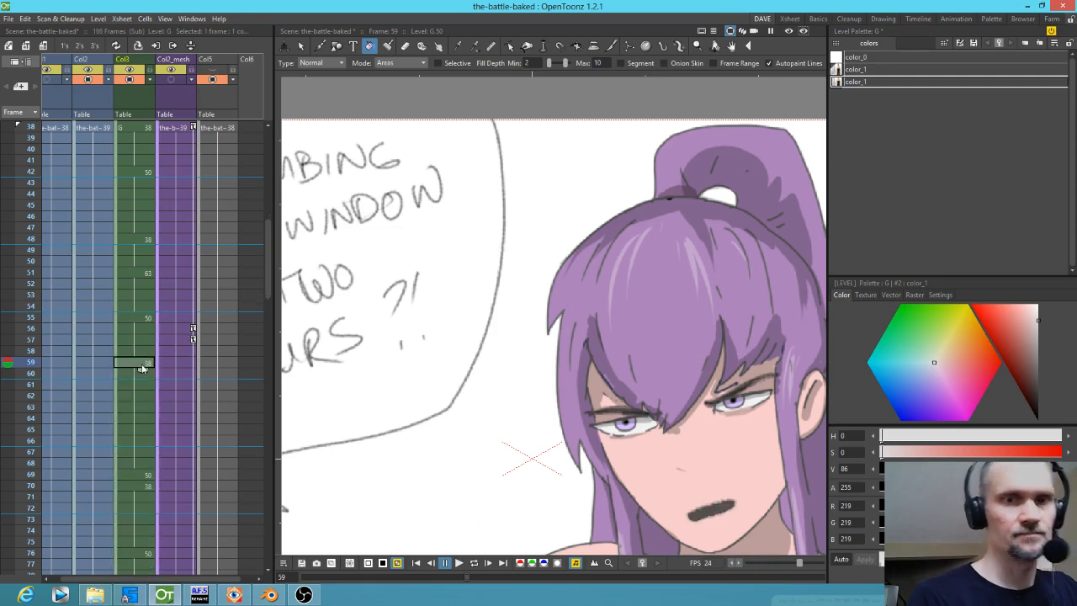
Step: Trim one frame each from the clenched-teeth and open-mouth holds so drawing 50 starts at frame 54 and drawing 38 at 57
click(144, 310)
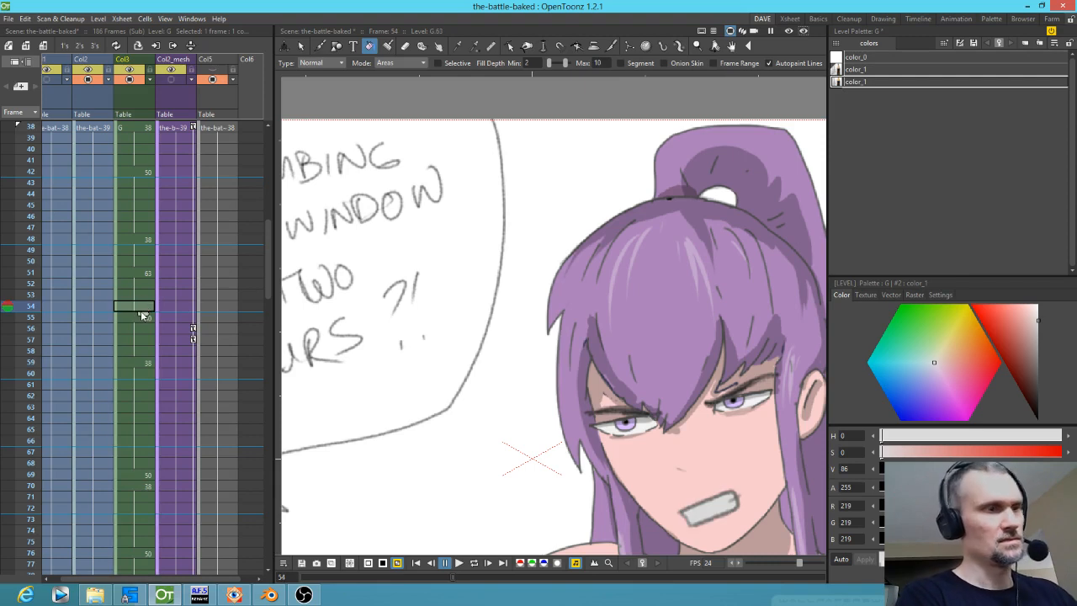
key(Delete)
drag(119, 344, 119, 334)
click(144, 341)
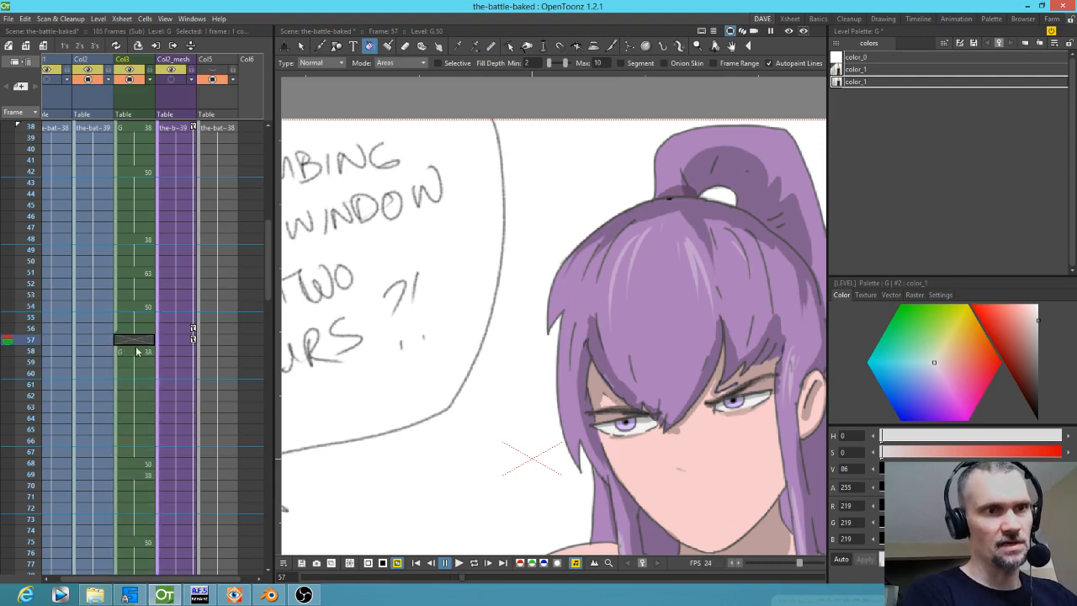
drag(119, 360, 119, 344)
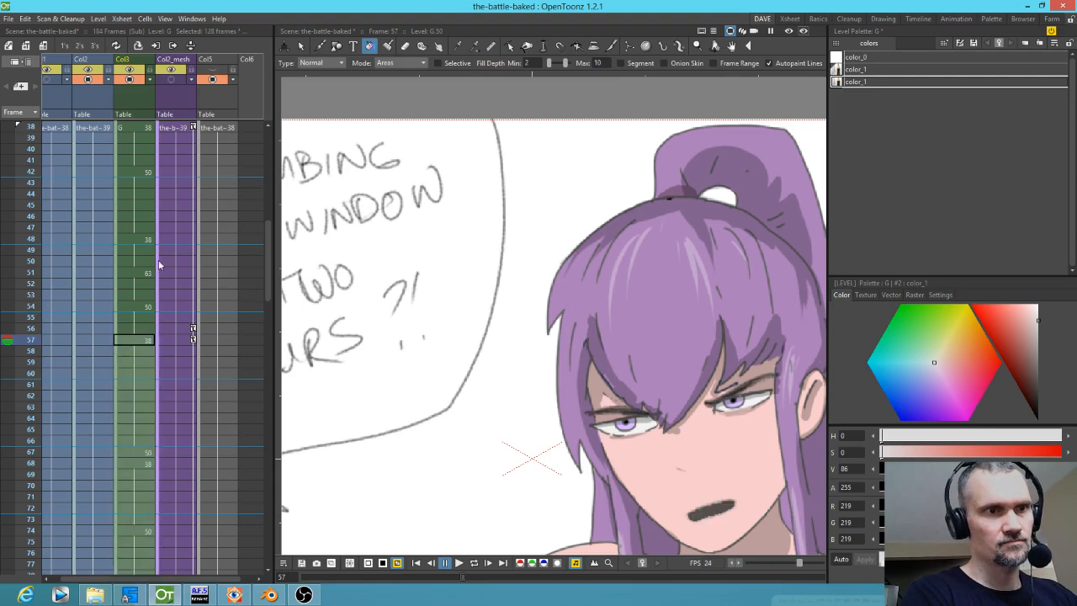
Step: Replay the scene from frames 42 and 38 to examine the tightened mouth exposures against the dialogue
click(134, 173)
key(l)
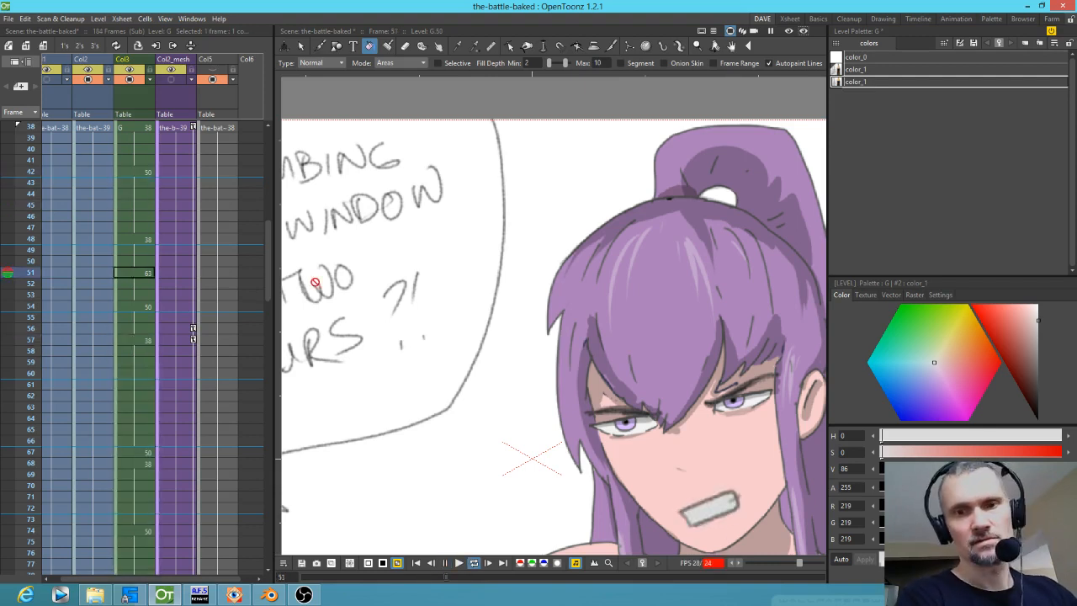
key(l)
scroll(171, 342, down, 3)
scroll(162, 312, up, 3)
click(28, 239)
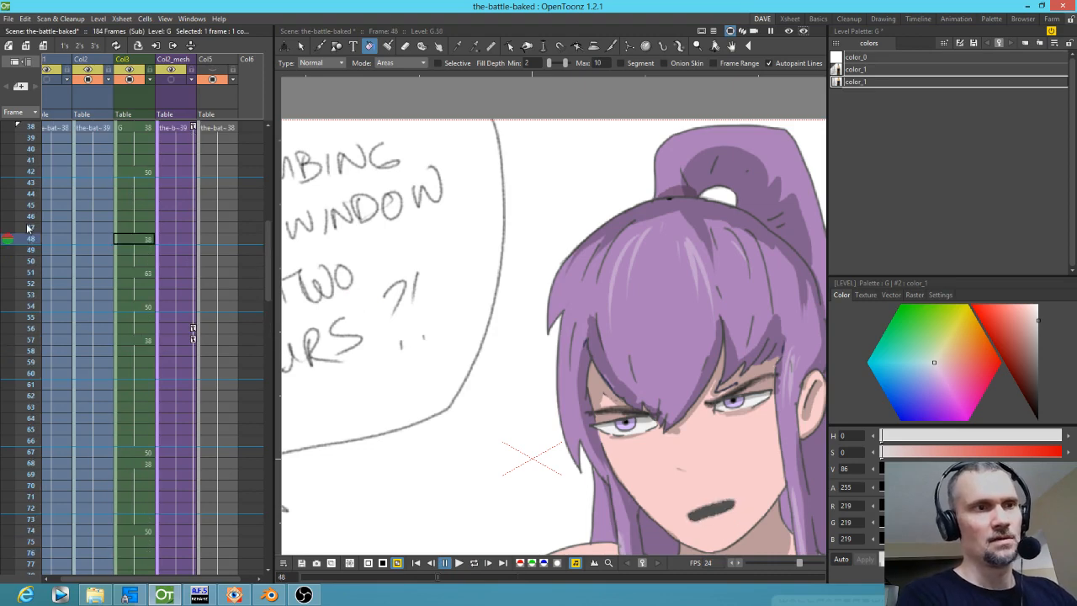
scroll(160, 231, up, 2)
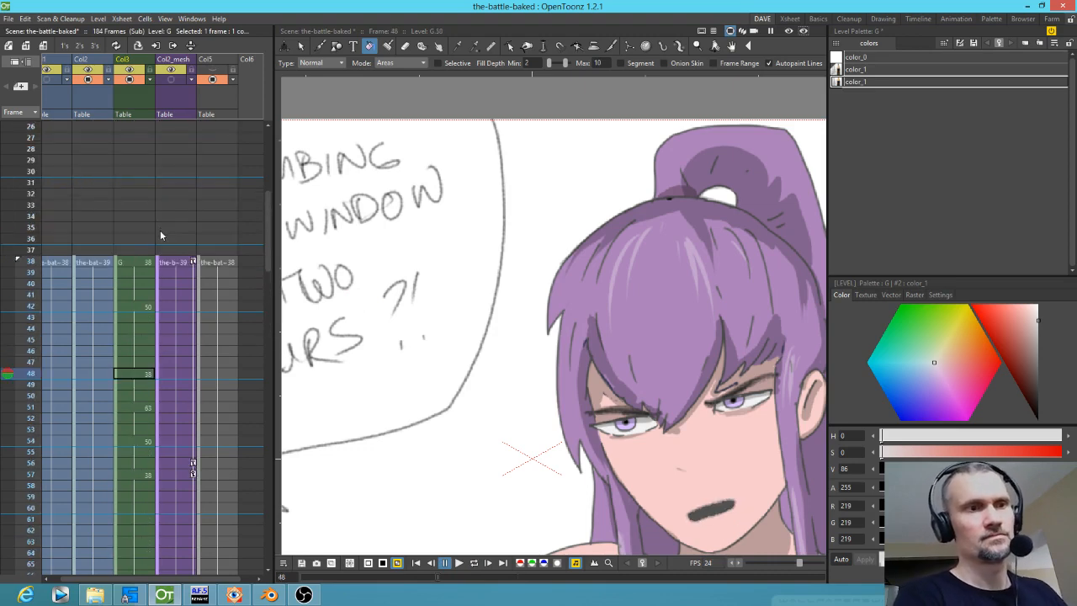
click(147, 264)
key(p)
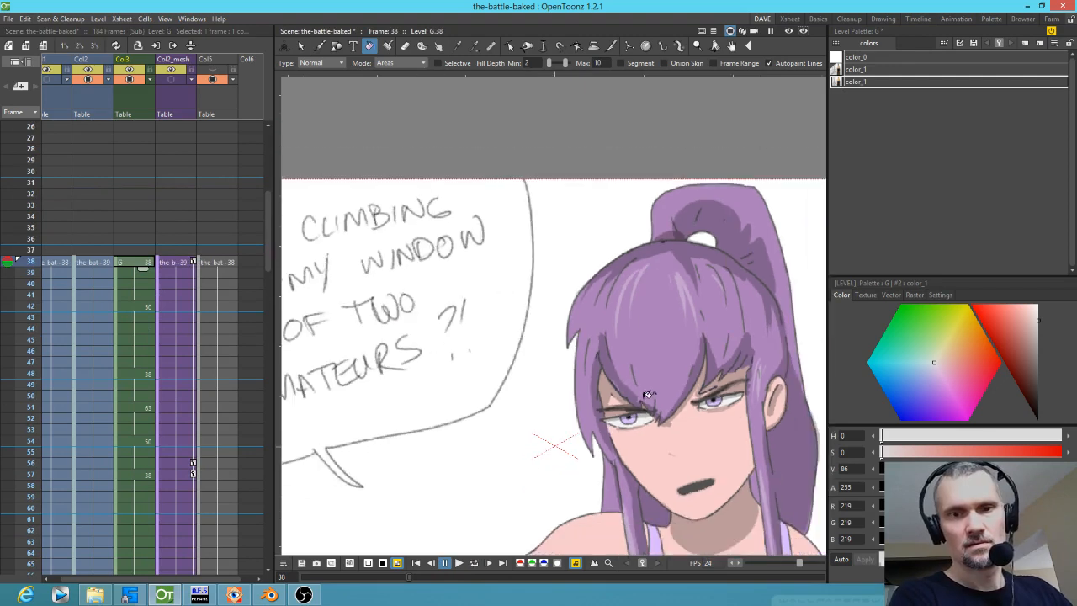
key(p)
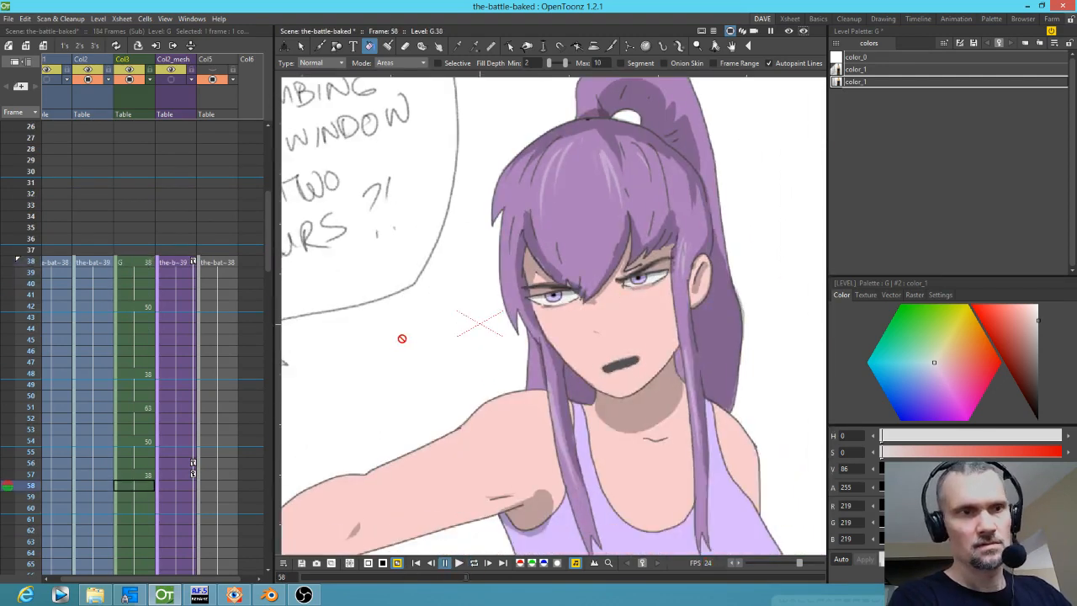
Step: Delete the clenched-teeth exposures at frames 51 to 53 in Col3 and shift the rest up so drawing 50 starts at frame 51
drag(35, 271, 3, 414)
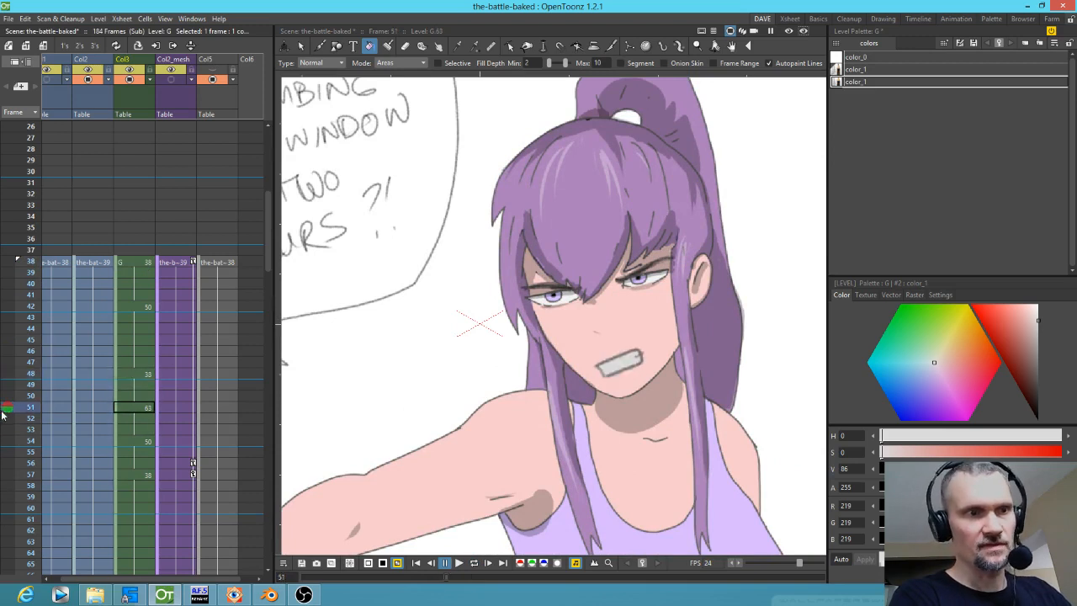
shift+click(144, 433)
key(Delete)
drag(118, 466, 126, 433)
Step: Set frames 57 to 59 of Col3 to the open-mouth drawing 50
click(145, 476)
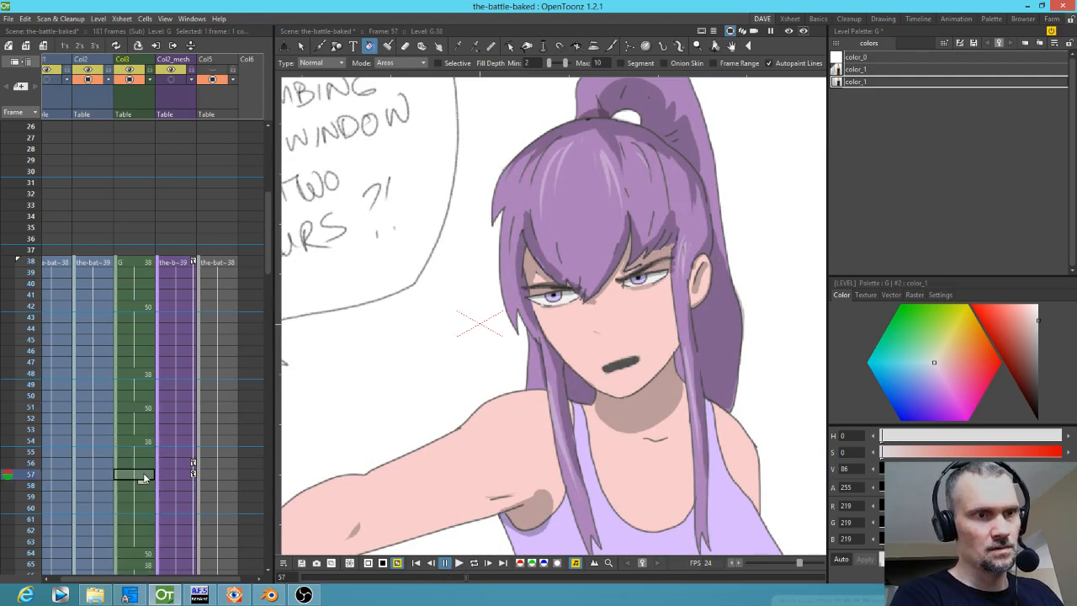
key(q)
key(q)
key(w)
key(Down)
key(q)
key(q)
key(Down)
key(q)
key(q)
Step: Set frames 63 to 65 of Col3 to the open-mouth drawing 50, leading into drawing 38 at frame 66
key(Down)
key(Down)
key(Down)
key(Down)
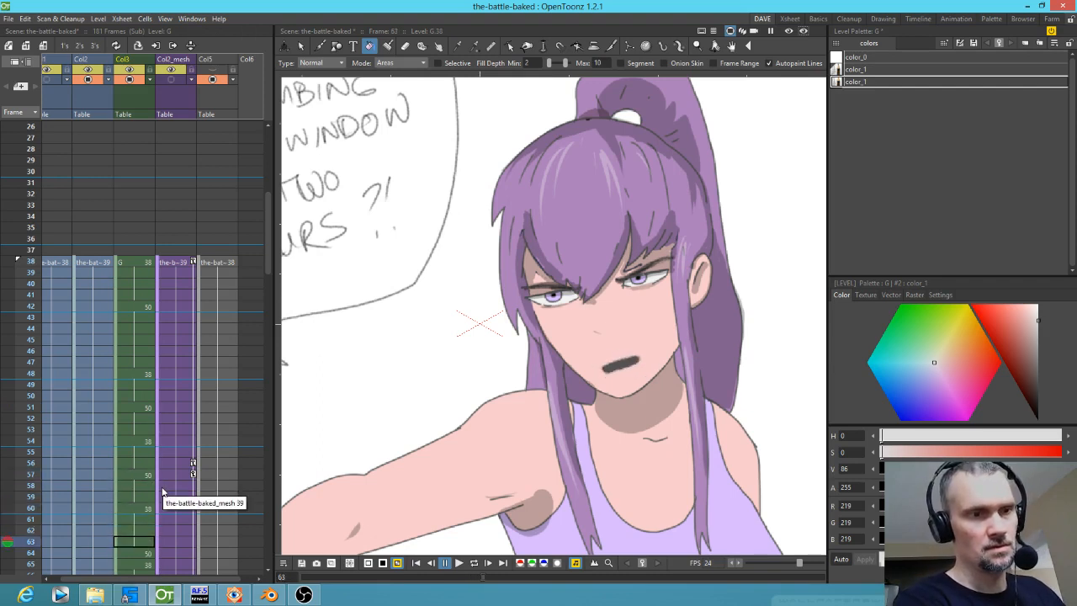
key(q)
key(q)
key(Down)
key(q)
key(q)
key(q)
key(q)
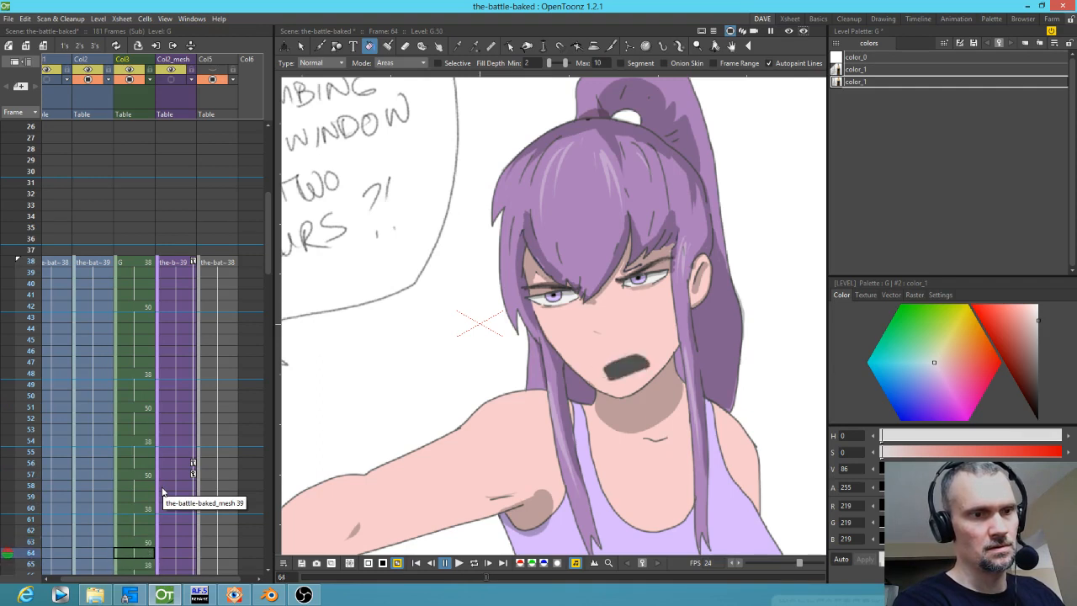
key(Down)
key(q)
key(q)
key(Down)
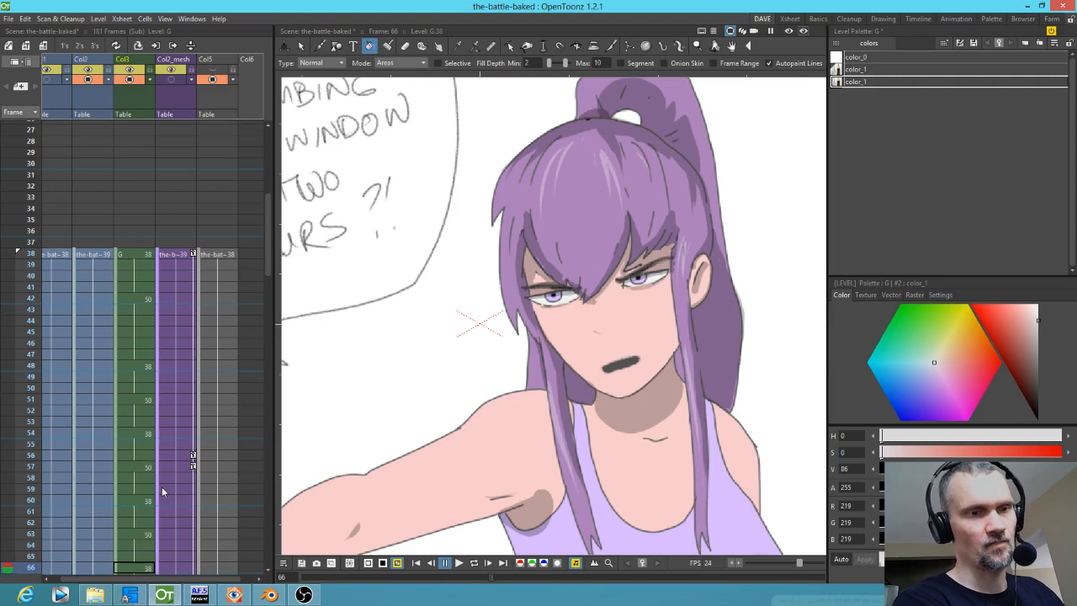
Step: Loop the playback to check the alternating open and nearly closed mouth shapes through frame 67
click(39, 314)
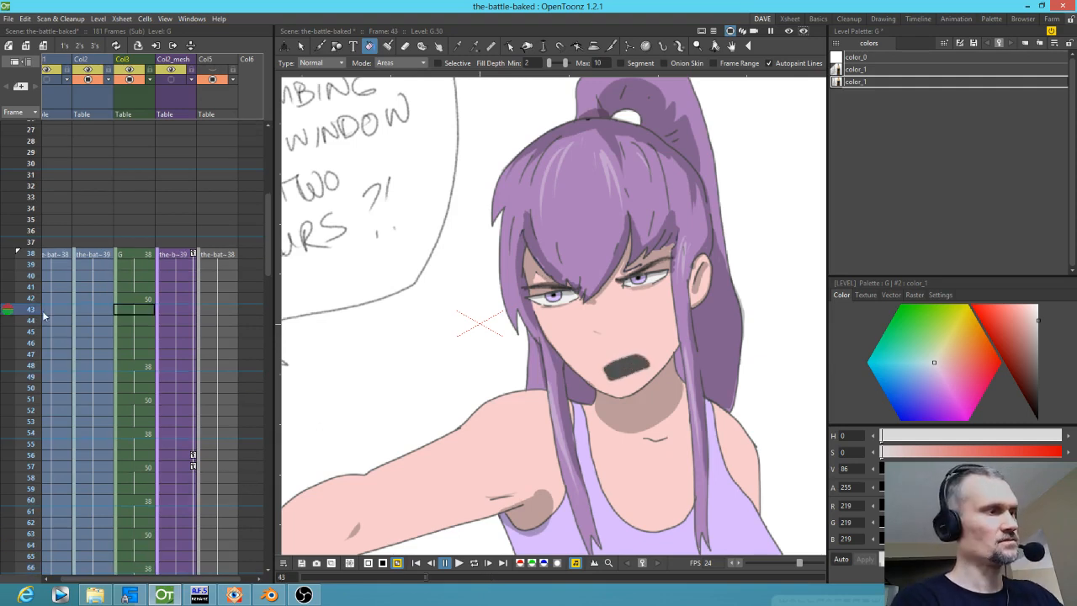
key(l)
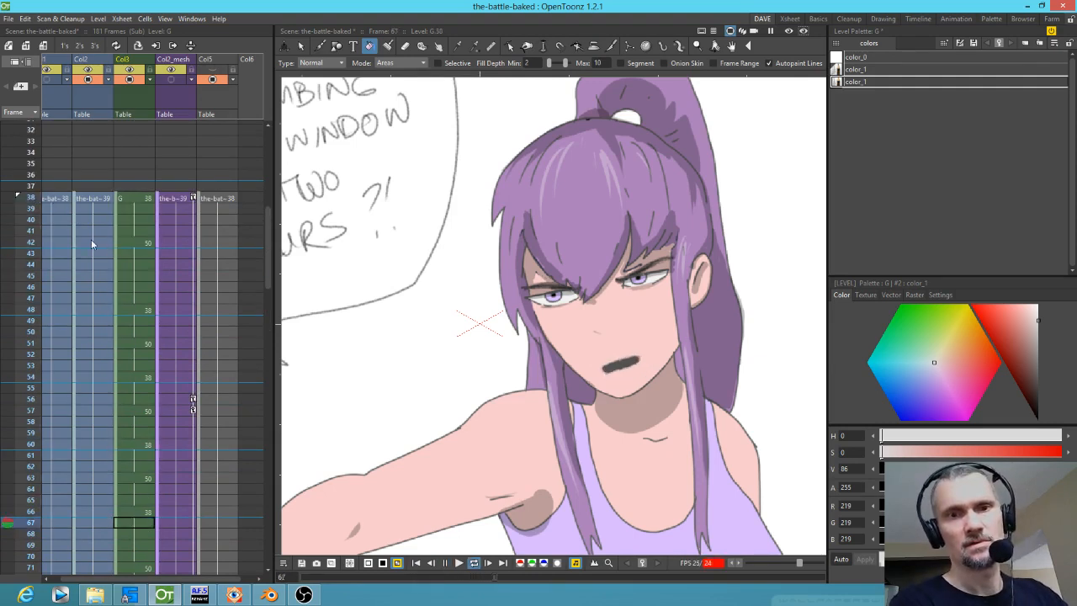
scroll(76, 230, up, 3)
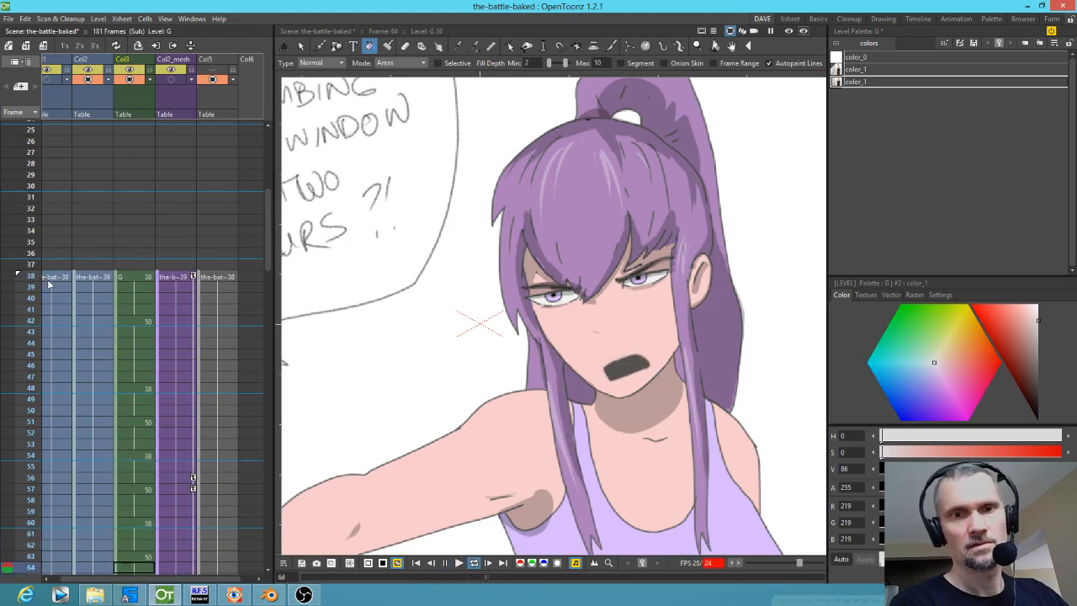
scroll(121, 471, down, 2)
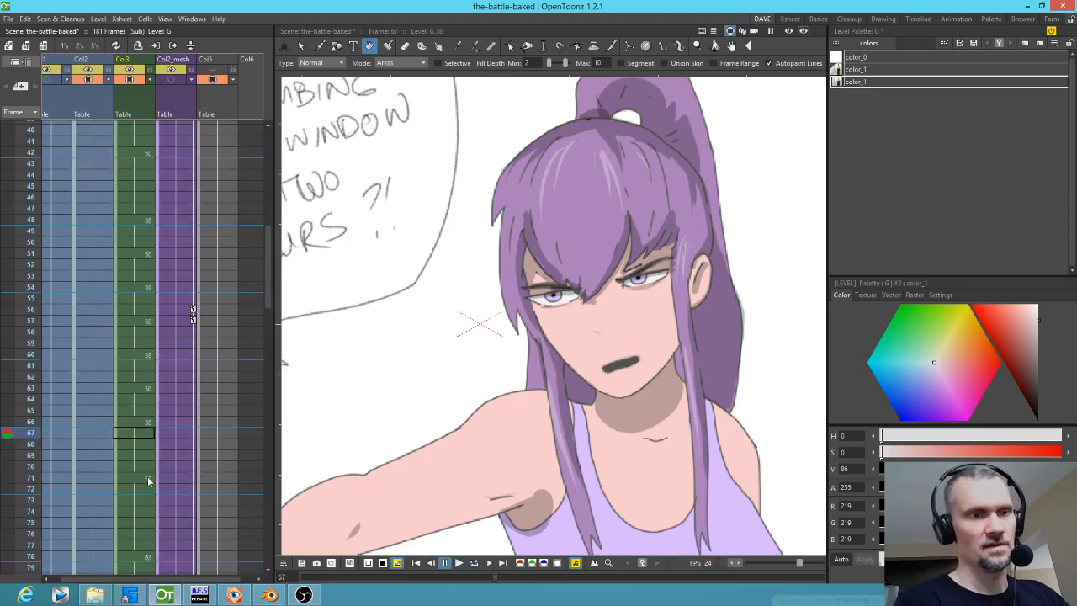
Step: Set frame 66 of Col3 to the clenched-teeth drawing 63 and hold it through frame 68
click(141, 425)
text(63)
key(Return)
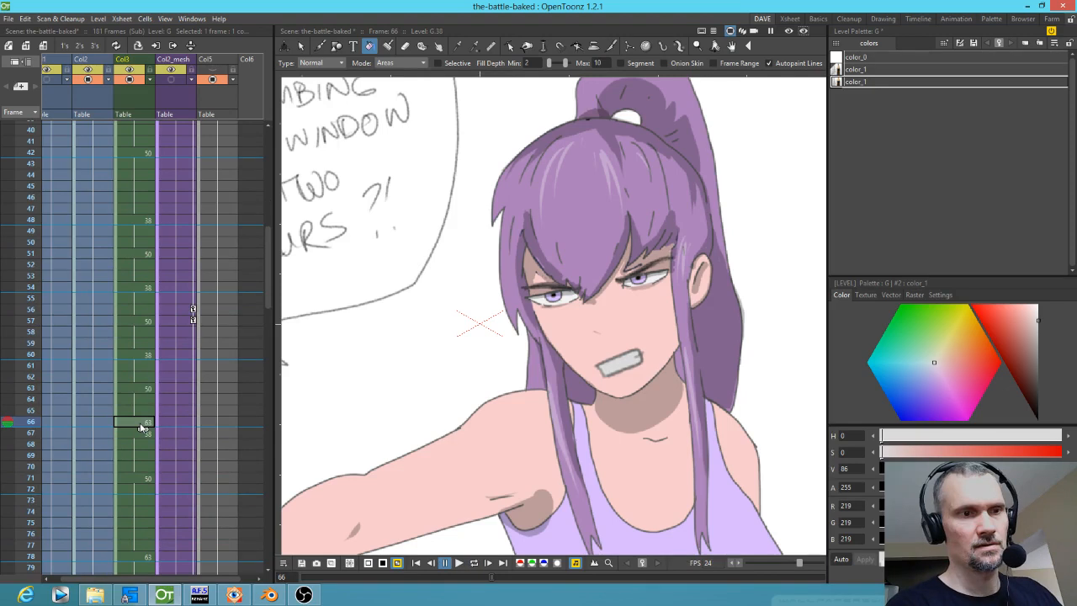
drag(145, 431, 133, 456)
Step: Set frame 72 of Col3 to the open-mouth drawing 50
click(132, 486)
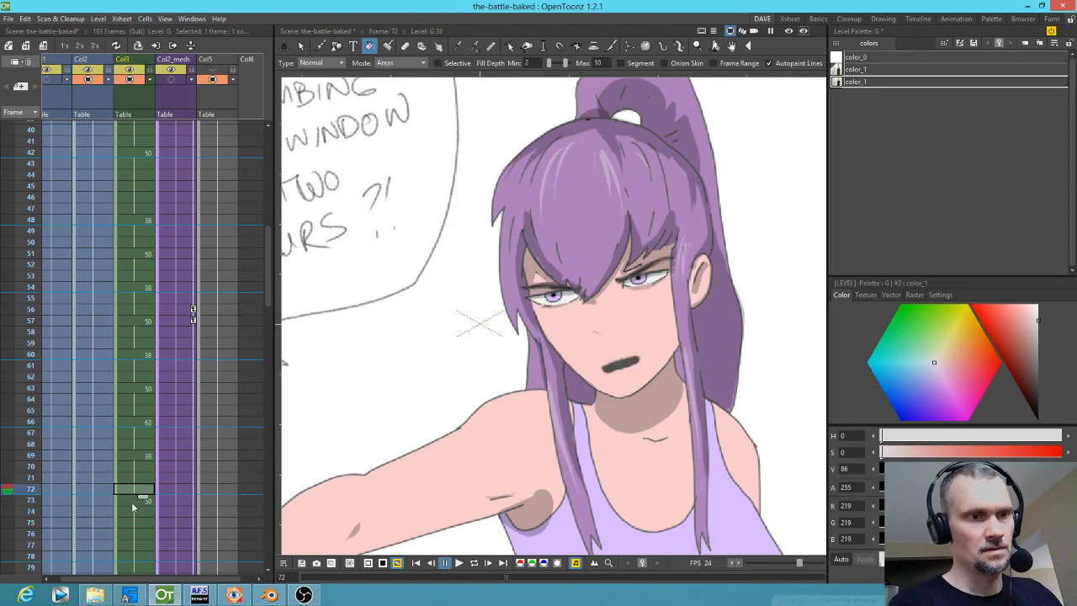
text(50)
key(Return)
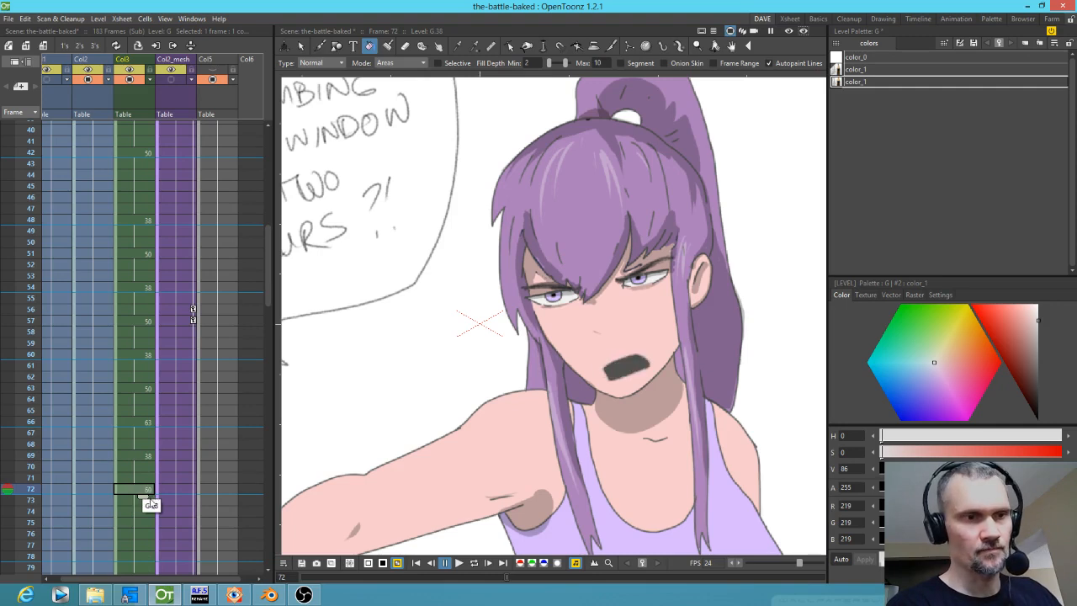
Step: Insert the nearly closed mouth drawing 38 at frame 75 of Col3 and hold it through frame 77
click(132, 521)
key(q)
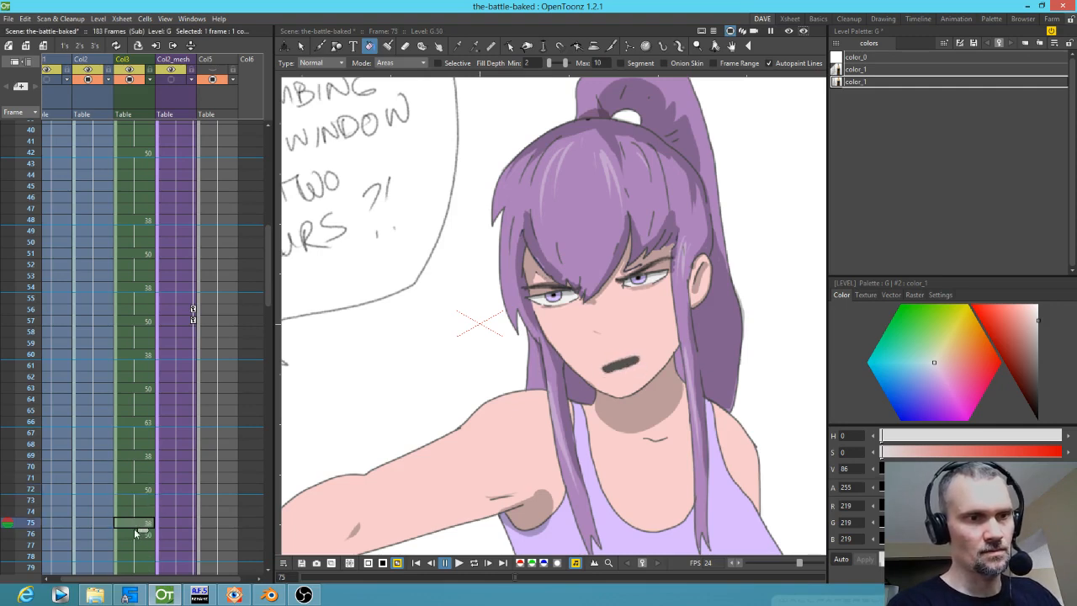
click(129, 530)
key(q)
click(130, 545)
key(q)
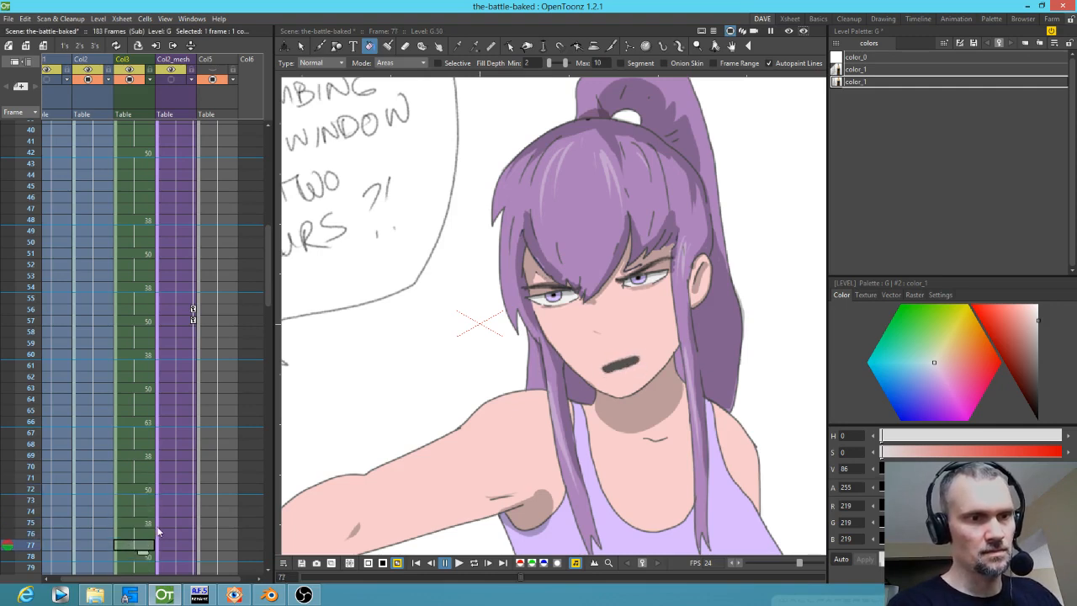
Step: Insert drawing 38 at frame 81 of Col3 and hold it through frame 83, replacing the clenched-teeth exposure
scroll(164, 483, down, 3)
click(138, 436)
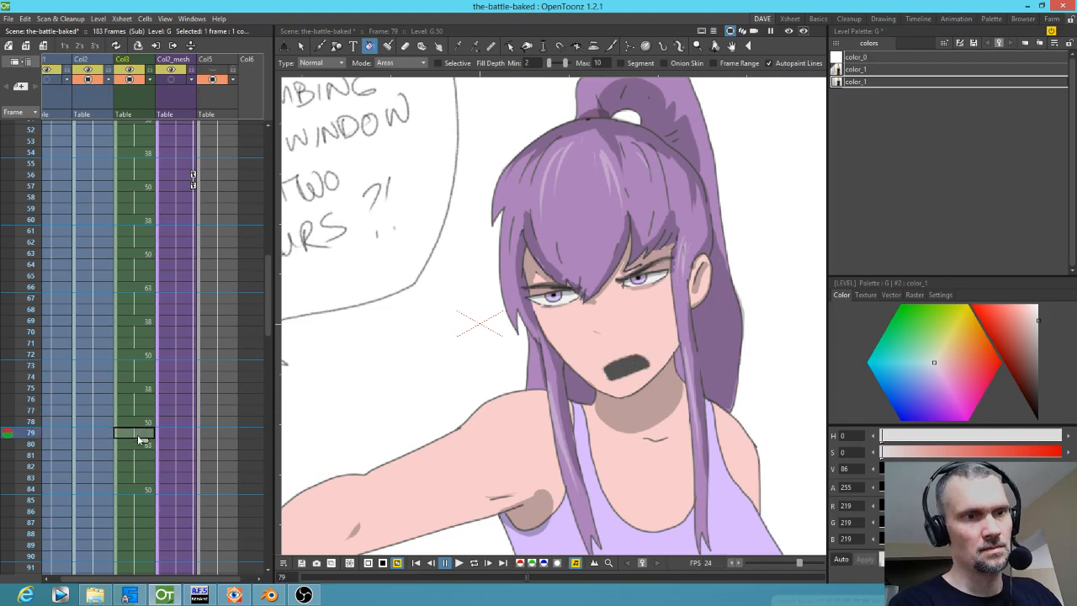
click(135, 445)
key(q)
click(134, 455)
key(q)
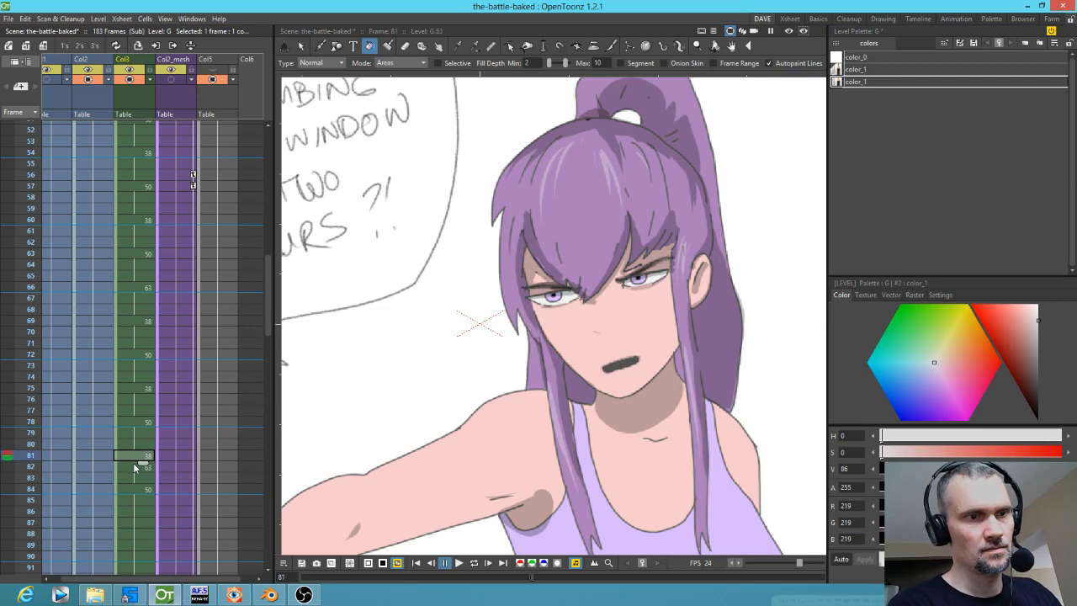
click(136, 466)
key(q)
click(130, 477)
key(q)
Step: Insert drawing 38 at frame 87 of Col3 and hold it through frame 89, ahead of drawing 50
click(136, 489)
click(133, 500)
click(135, 512)
click(139, 522)
key(q)
click(139, 535)
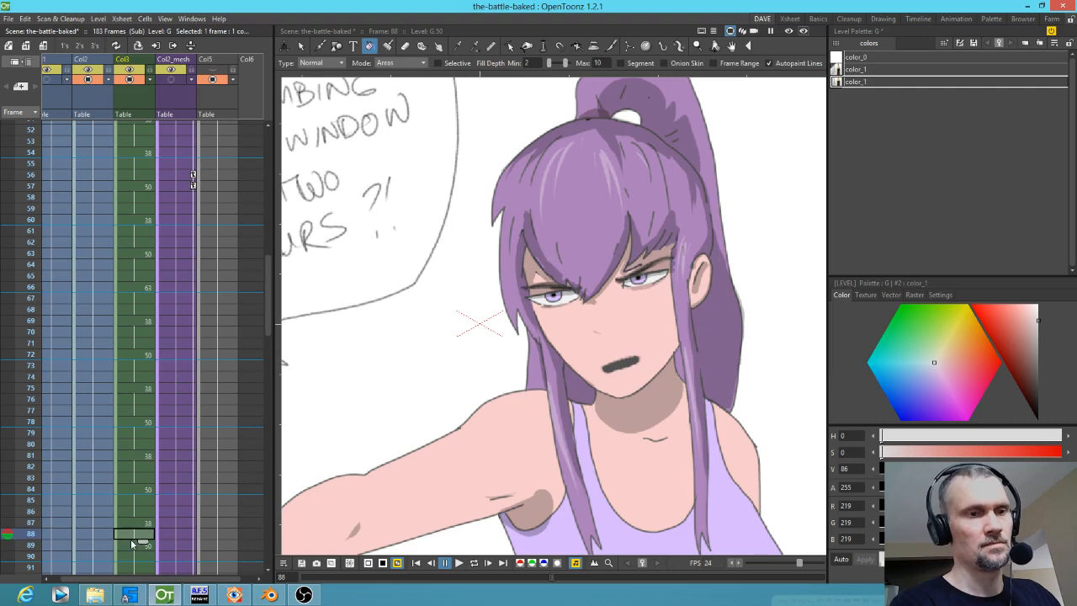
click(130, 545)
key(q)
Step: Play the animation from frame 38 to check the mouth timing against the dialogue
scroll(172, 464, down, 4)
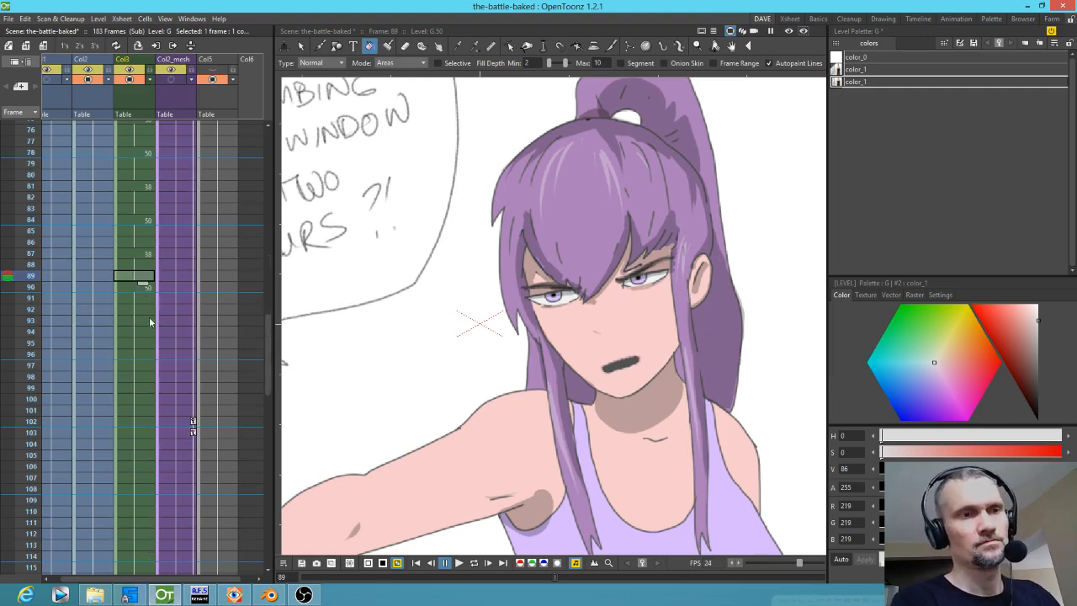
scroll(151, 329, up, 1)
key(l)
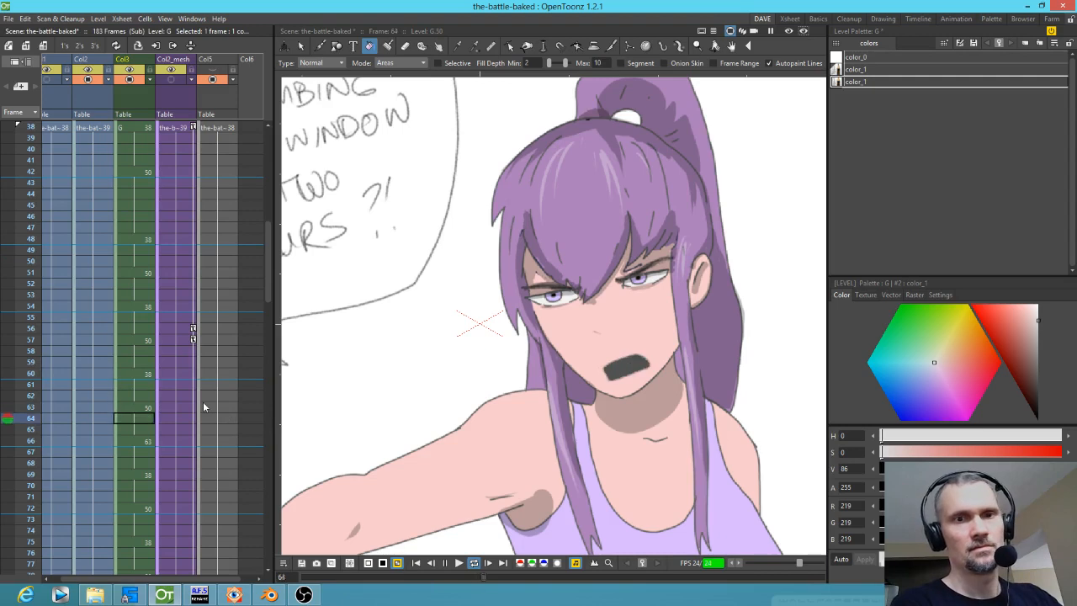
key(l)
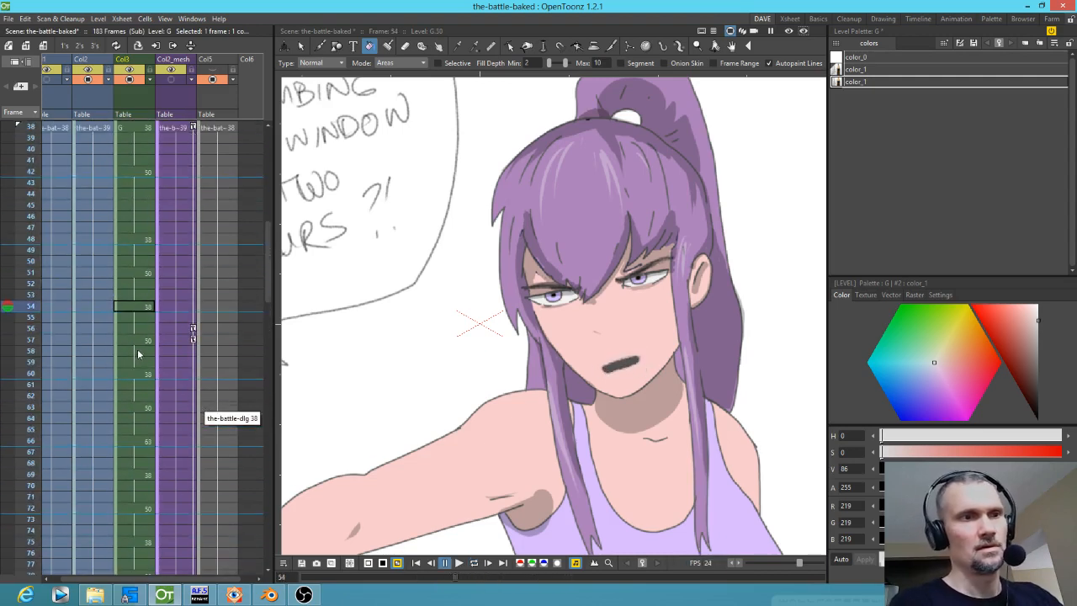
scroll(160, 251, up, 6)
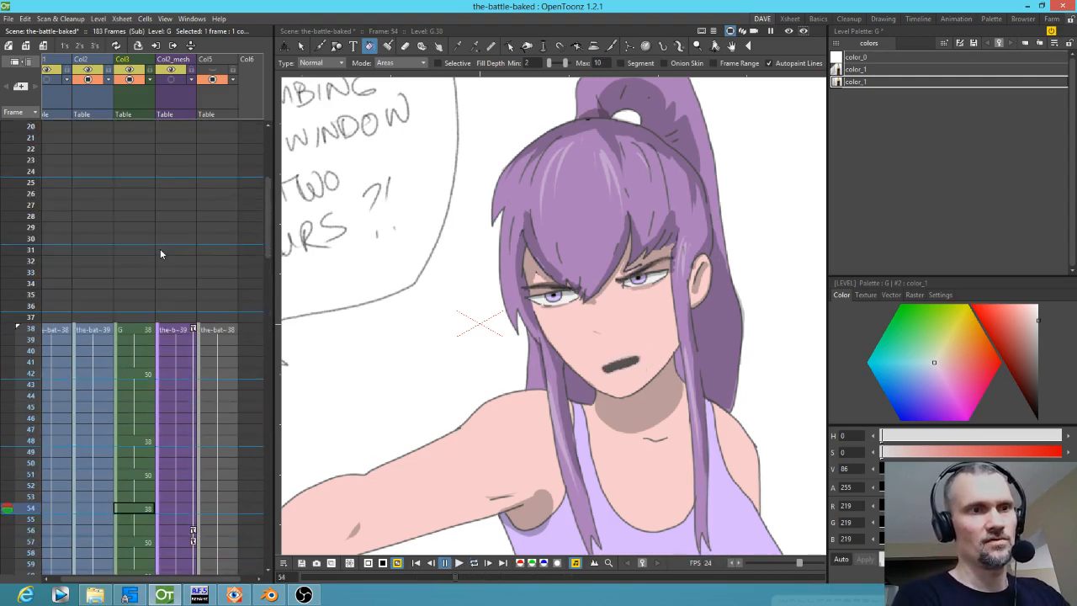
click(139, 333)
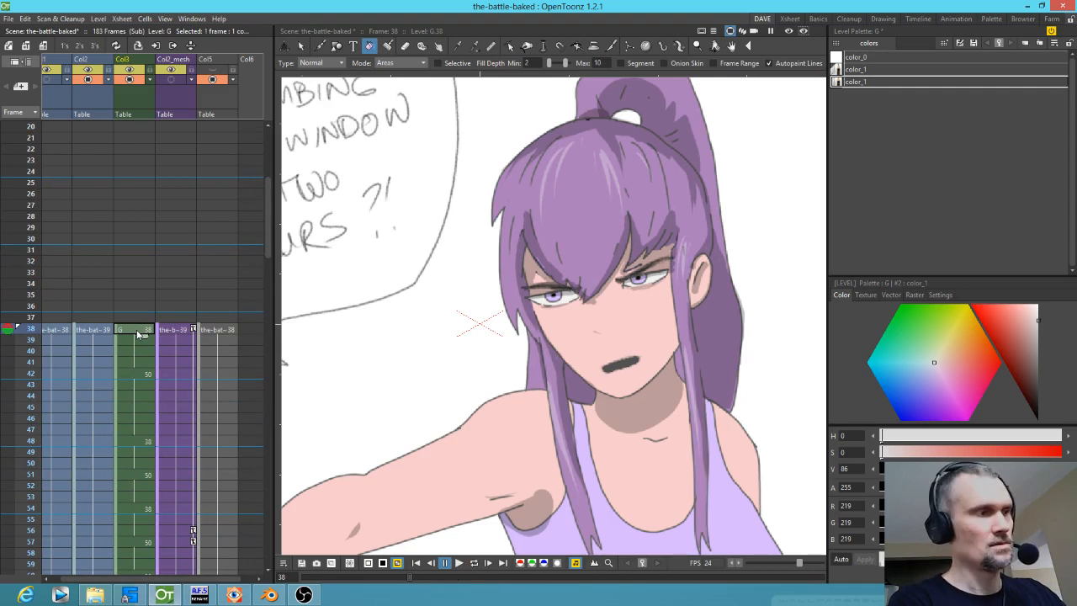
key(l)
key(l)
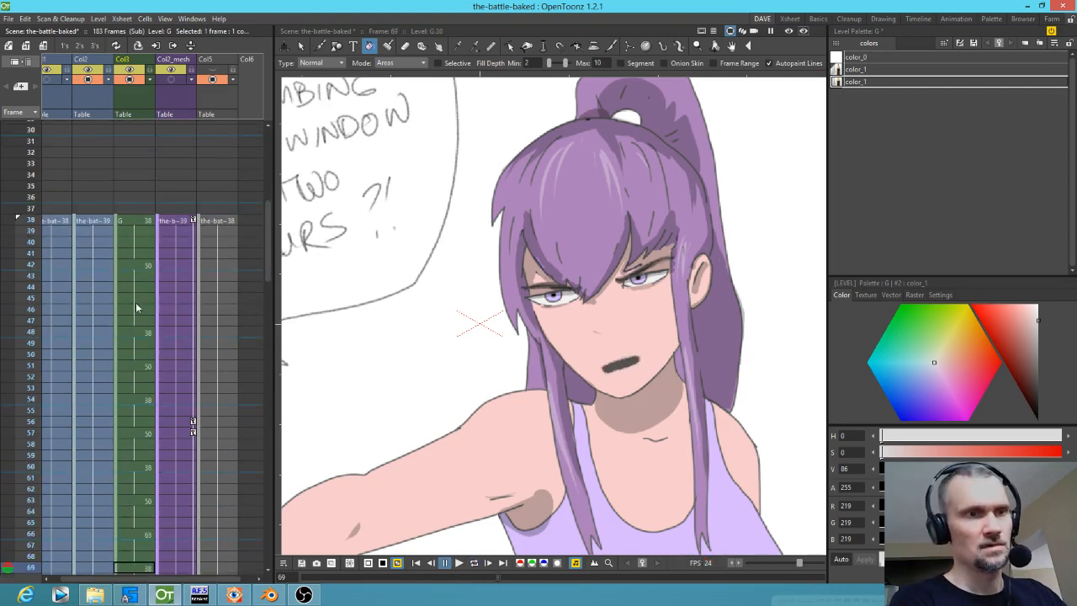
Step: Delete the drawing 50 exposures at frames 63 to 65 in Col3 and play back the retimed mouth
mouse_move(138, 502)
mouse_down()
mouse_move(139, 521)
mouse_move(116, 553)
mouse_move(117, 524)
mouse_up()
key(Delete)
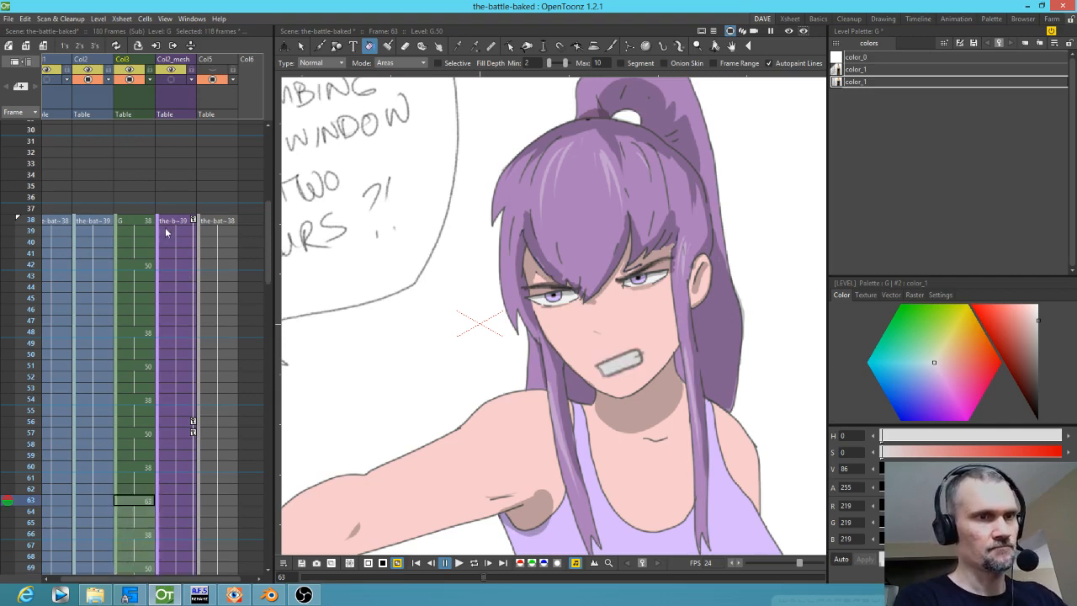
click(141, 220)
key(p)
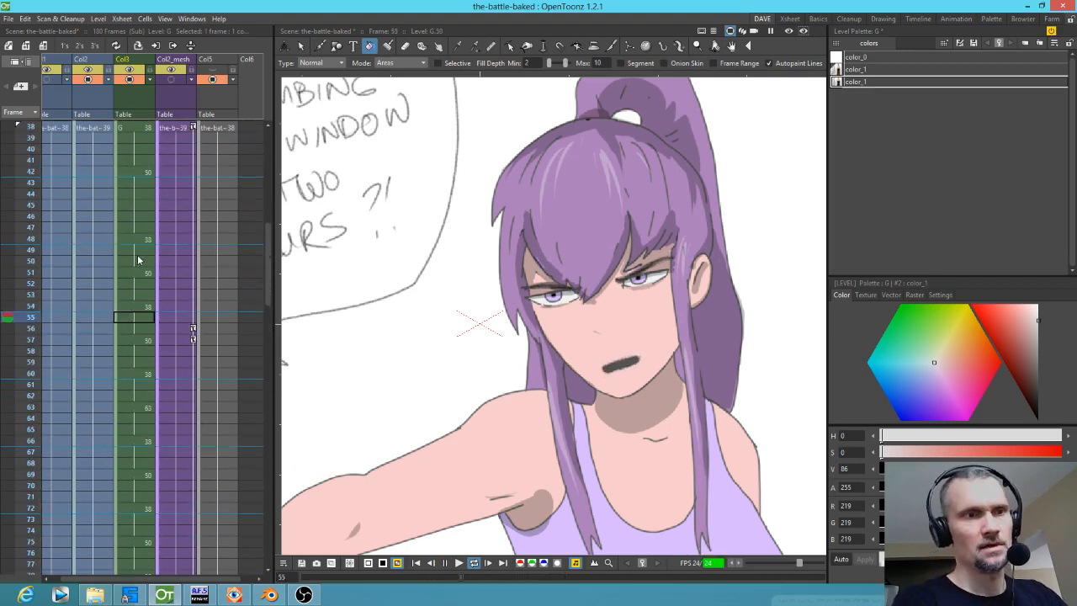
key(p)
Step: Extend the clenched-teeth drawing 63 through frame 68 and delete the drawing 38 exposures at frames 69 to 71
scroll(153, 336, up, 4)
scroll(152, 328, down, 6)
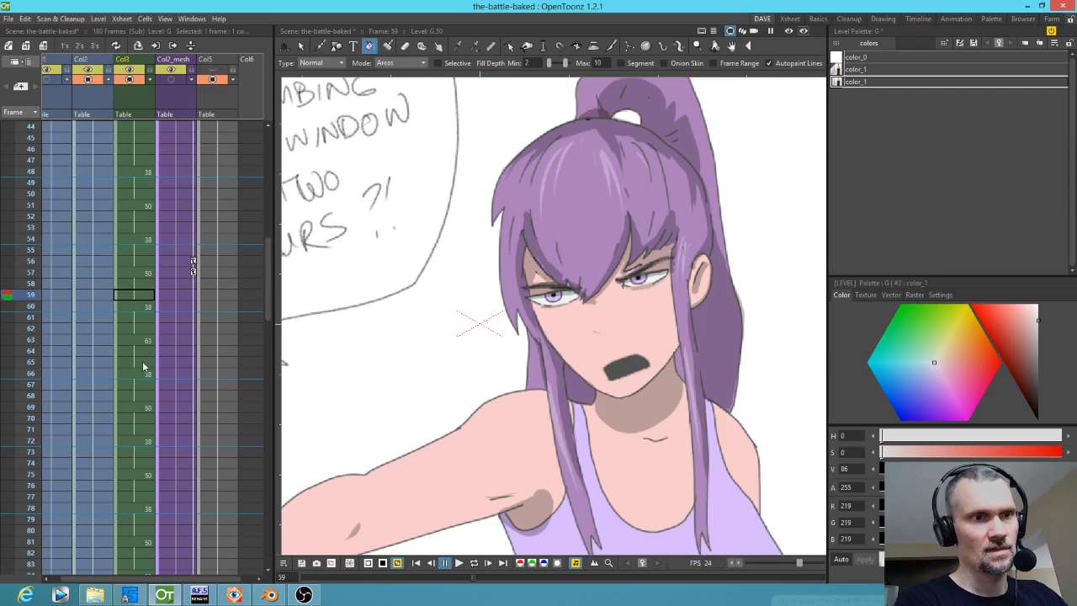
click(143, 366)
drag(145, 381, 141, 413)
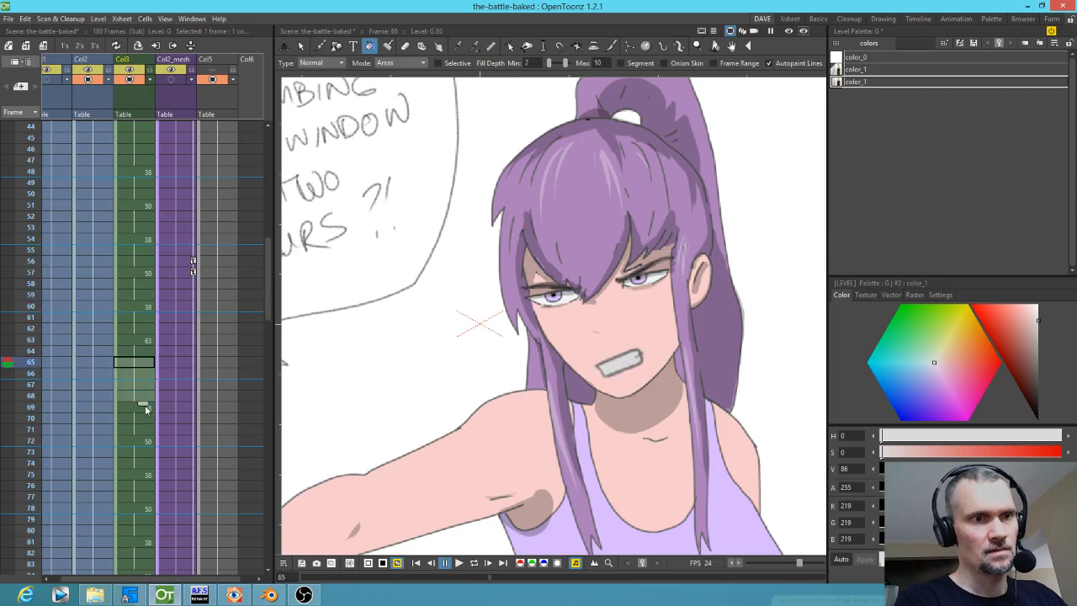
click(142, 410)
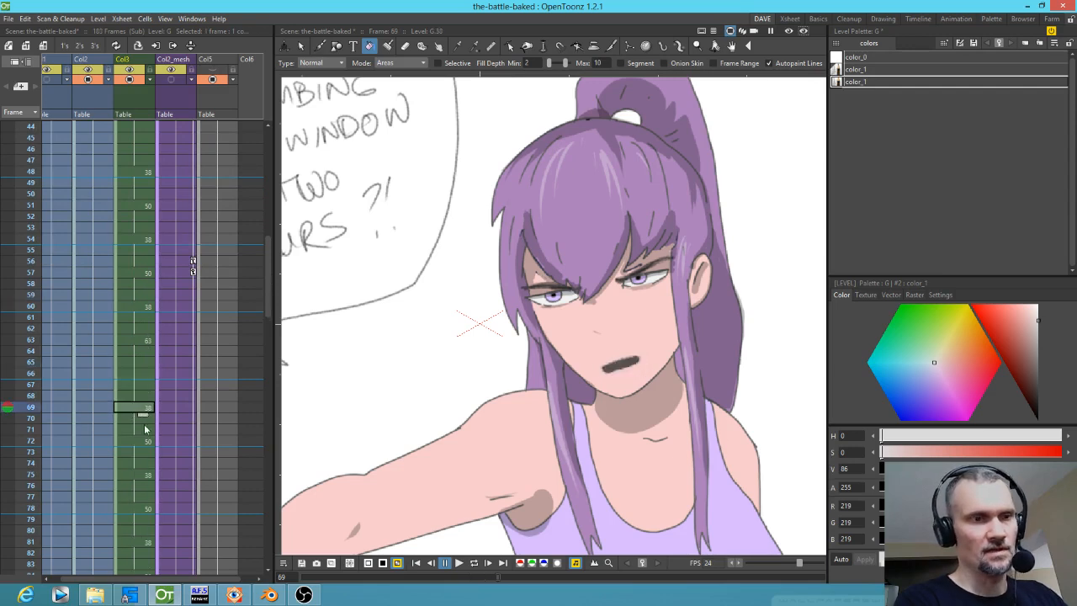
key(Delete)
mouse_move(134, 425)
mouse_down()
mouse_move(117, 454)
mouse_move(118, 419)
mouse_up()
Step: Play back the scene to check the longer clenched-teeth hold in Col3
click(147, 408)
click(145, 340)
key(l)
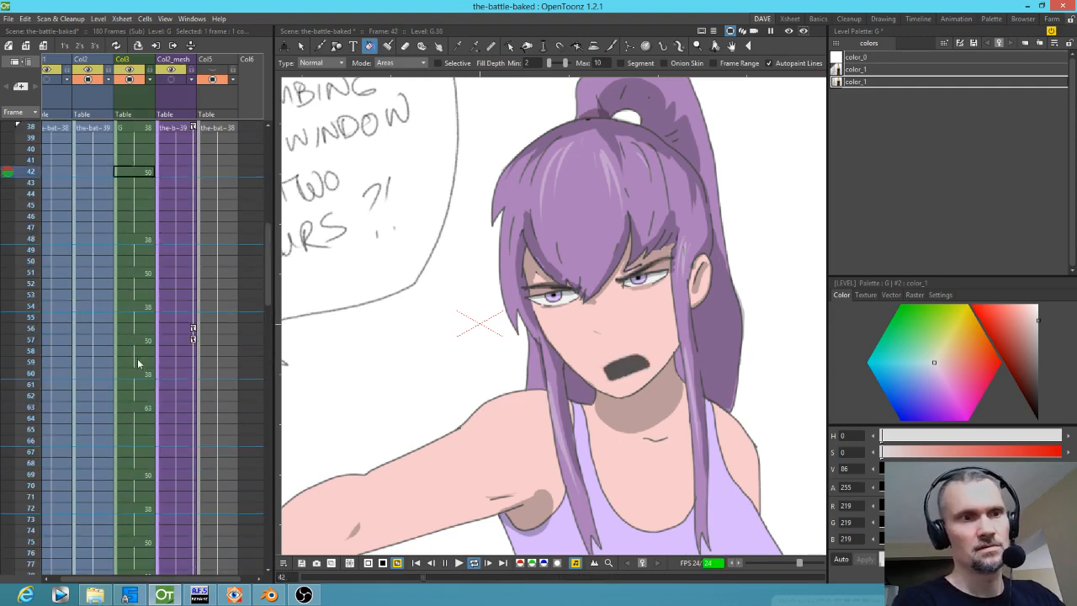
key(l)
Step: Extend the nearly closed mouth drawing 38 in Col3 through frame 88, ahead of drawing 50
scroll(152, 410, down, 5)
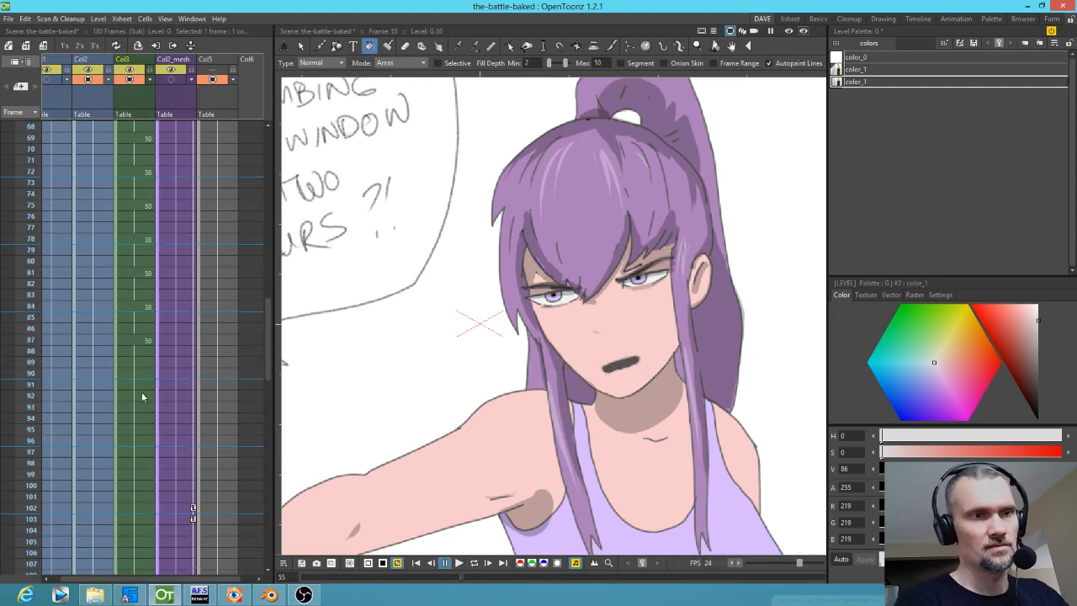
click(141, 341)
text(61)
key(Return)
key(q)
key(q)
key(q)
key(w)
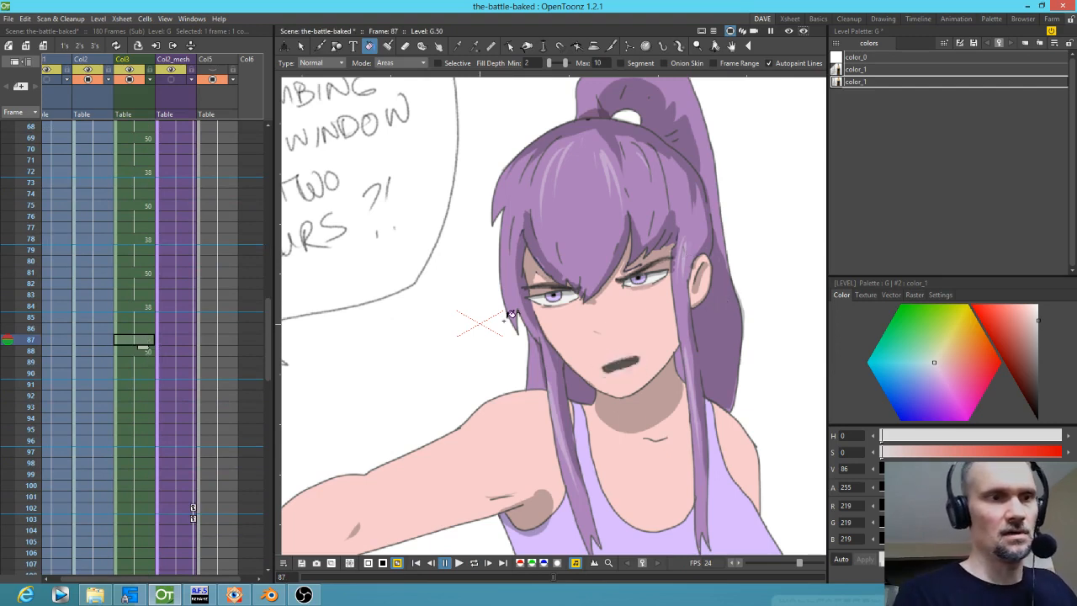
drag(145, 350, 144, 364)
click(144, 354)
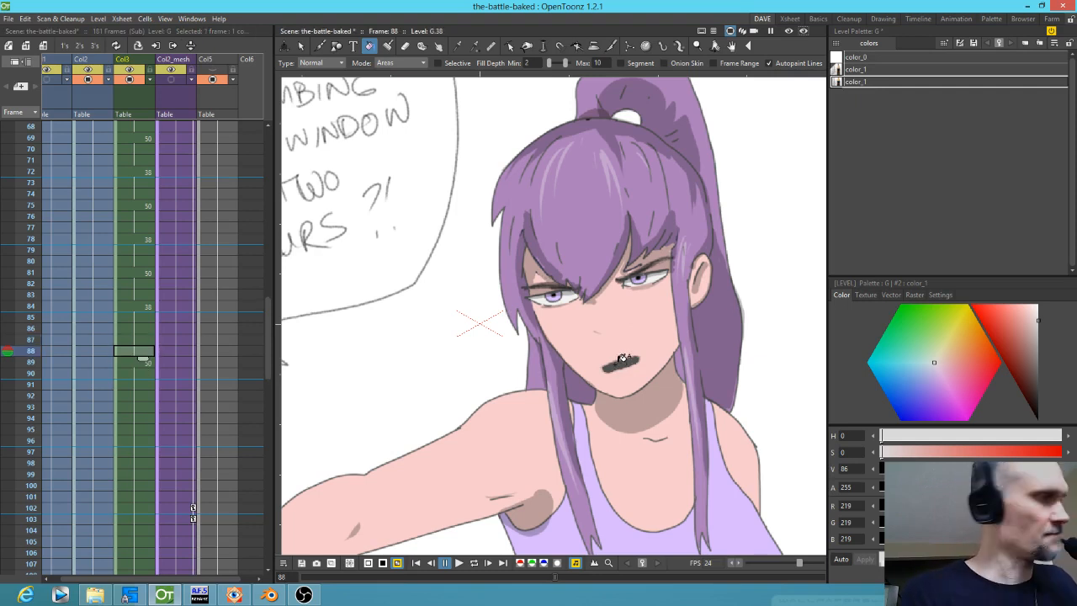
Step: Draw a closed, slightly down-curved mouth line as a new drawing at frame 88 of Col3 in the dark grey color_1 style
key(b)
drag(621, 359, 644, 355)
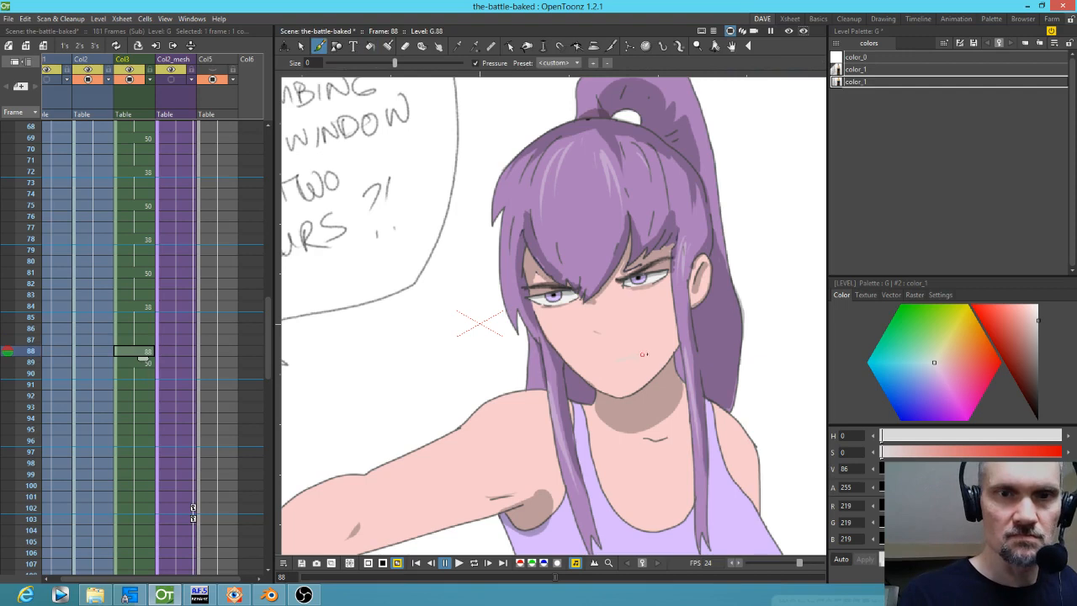
key(ctrl+z)
click(864, 69)
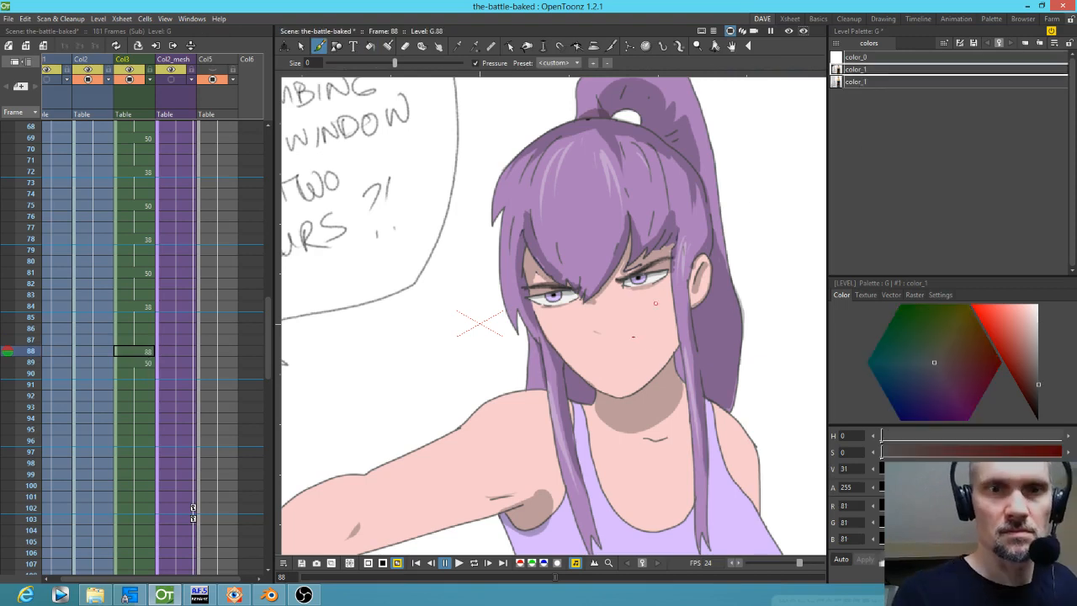
mouse_move(598, 365)
mouse_down()
mouse_move(646, 358)
mouse_move(596, 367)
mouse_up()
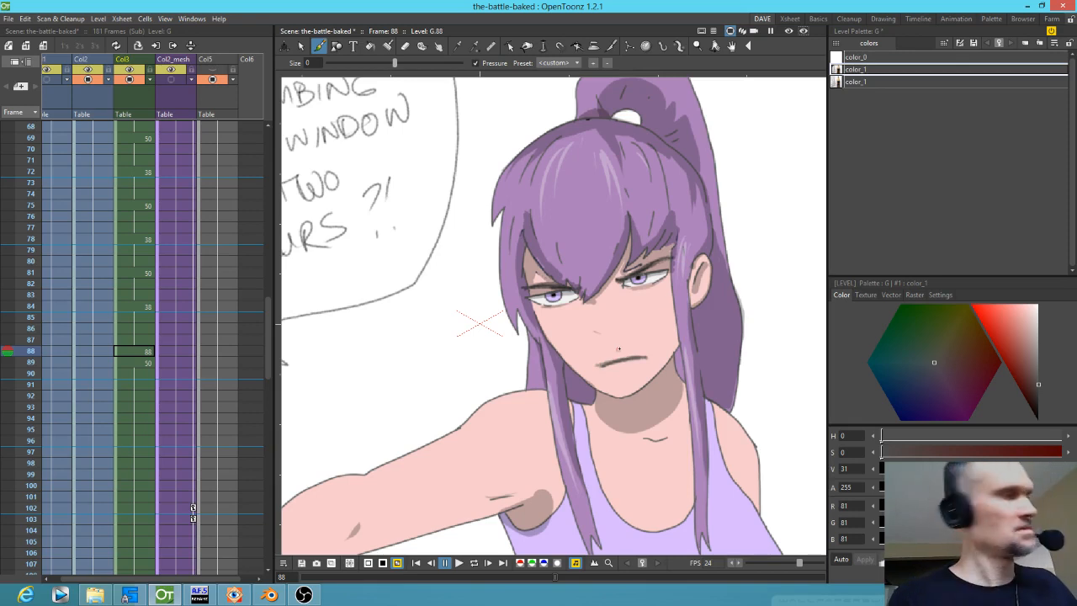
key(ctrl+z)
key(ctrl+z)
key(ctrl+z)
mouse_move(598, 367)
mouse_down()
mouse_move(647, 357)
mouse_move(603, 366)
mouse_move(636, 359)
mouse_up()
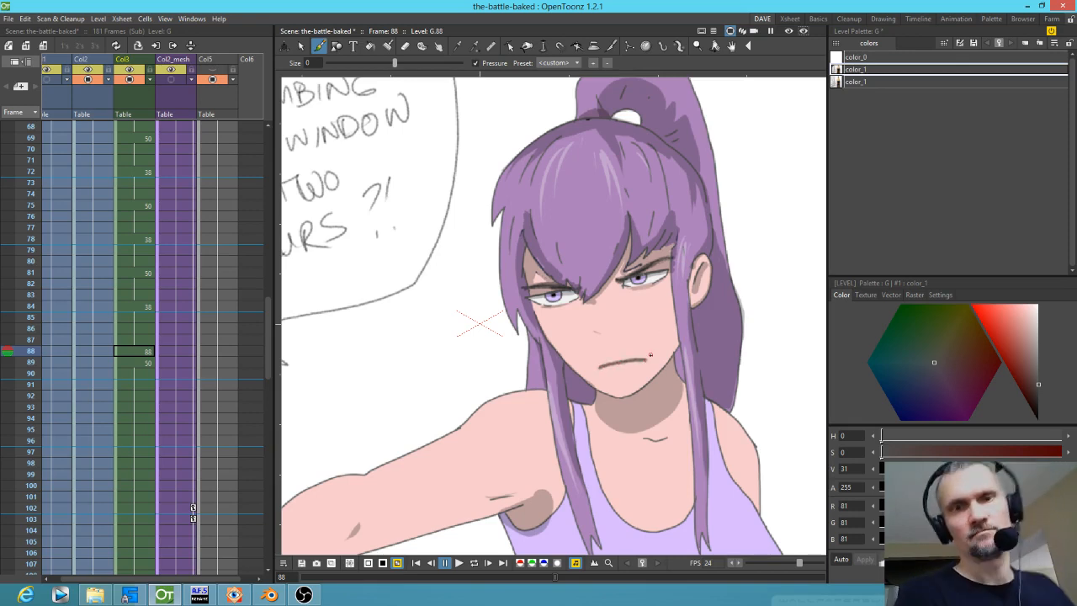
Step: Hold the new closed-mouth drawing 88 through frame 95 in Col3
click(139, 351)
drag(143, 364, 136, 439)
click(128, 356)
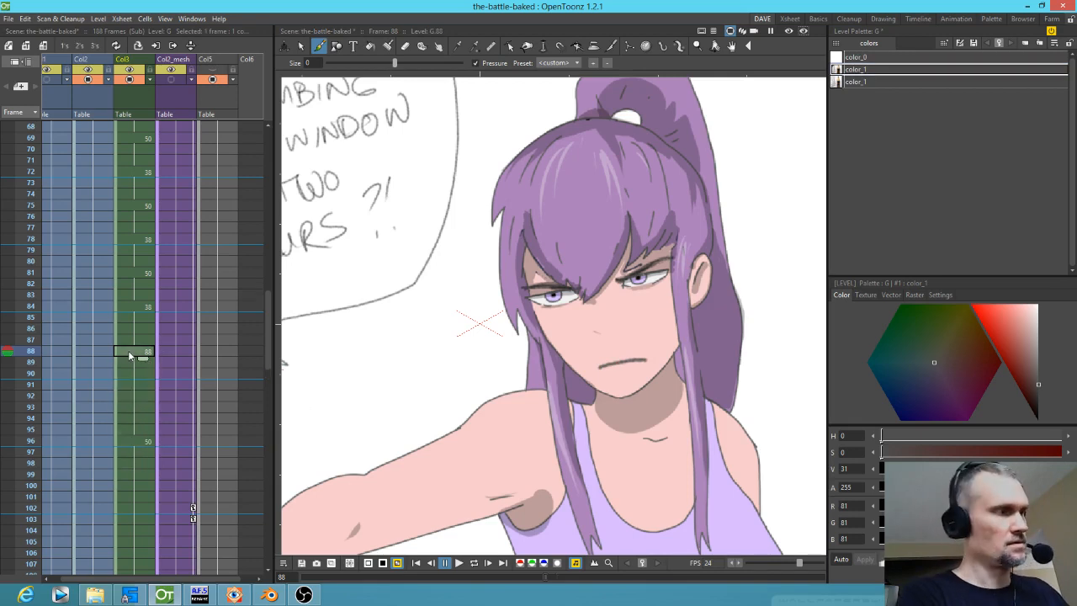
Step: Step through the frames from 88 to 107 to examine the mouth against the dialogue
key(Down)
key(Down)
key(Down)
key(Down)
key(Down)
key(Down)
key(Down)
key(Down)
key(Down)
key(Down)
key(Down)
key(Down)
key(Down)
key(Down)
key(Down)
key(Down)
key(Down)
key(Down)
key(Down)
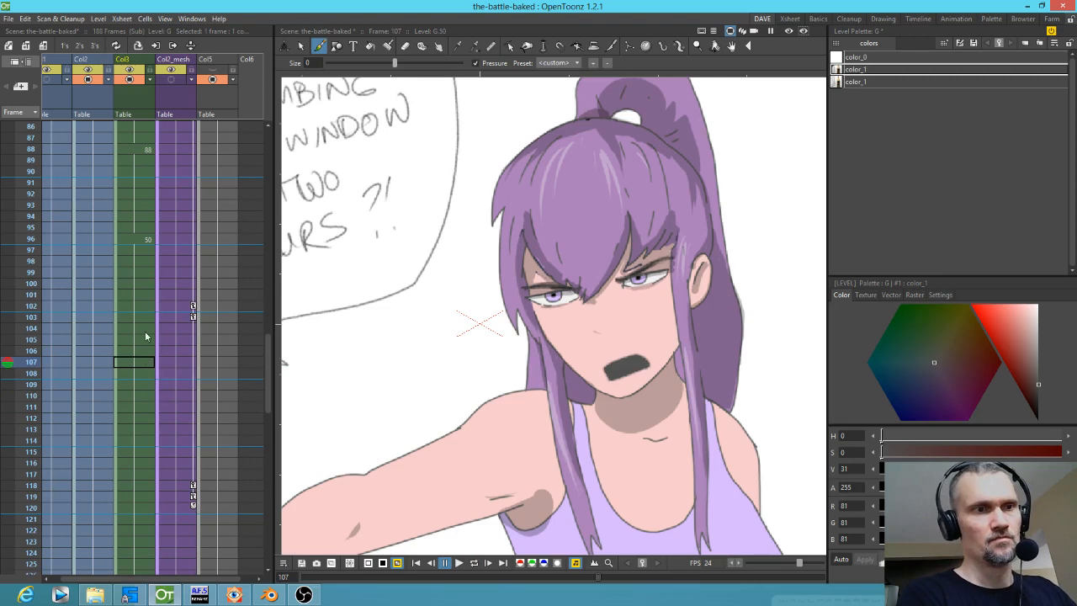
Step: Insert drawing 38 at frame 96 of Col3 and hold it through frame 98
click(137, 242)
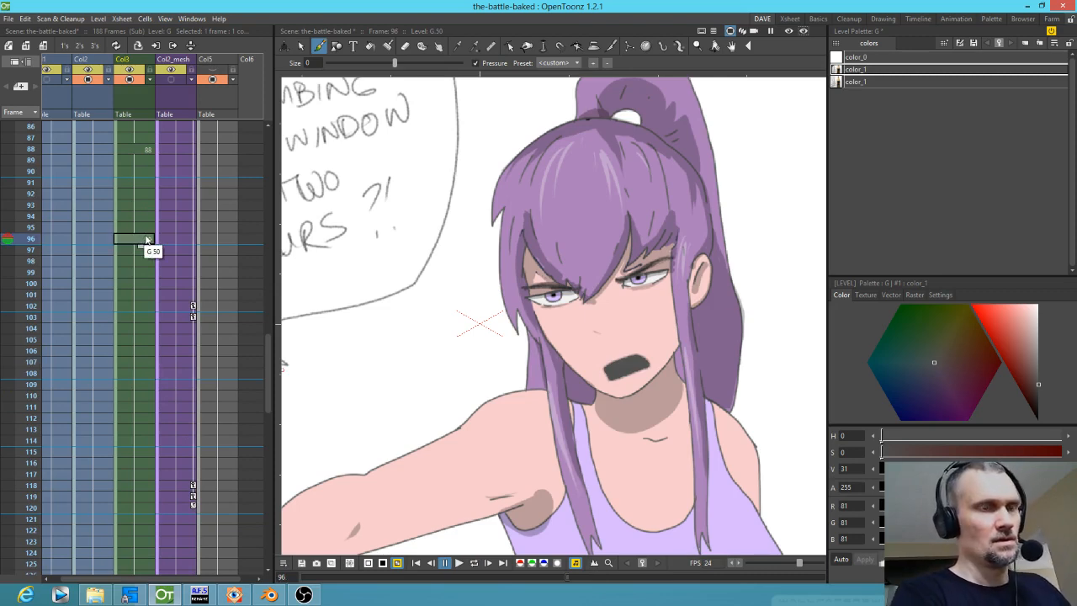
key(q)
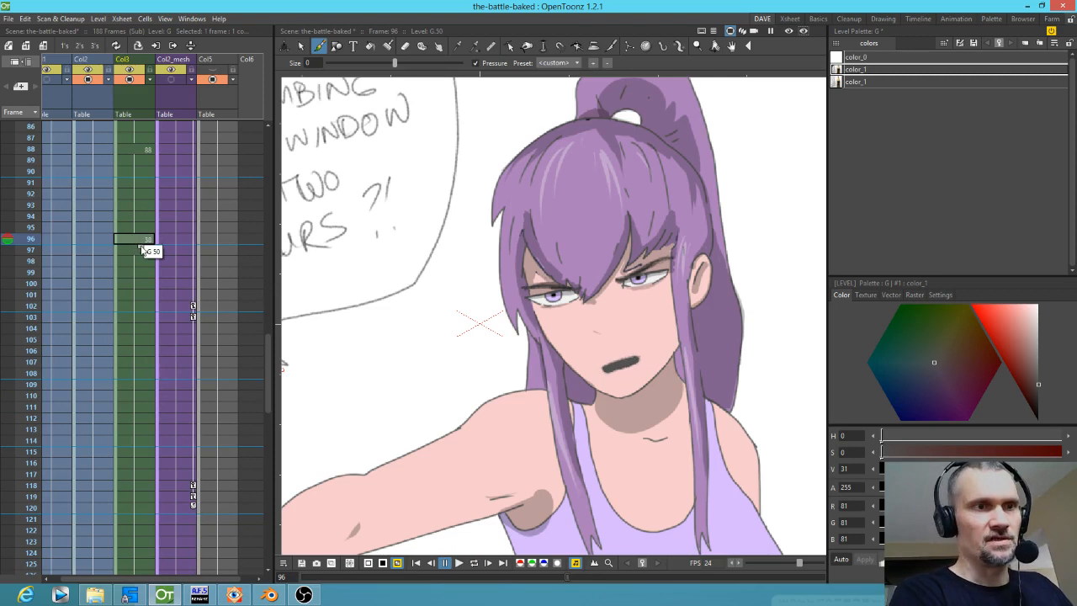
drag(138, 266, 138, 268)
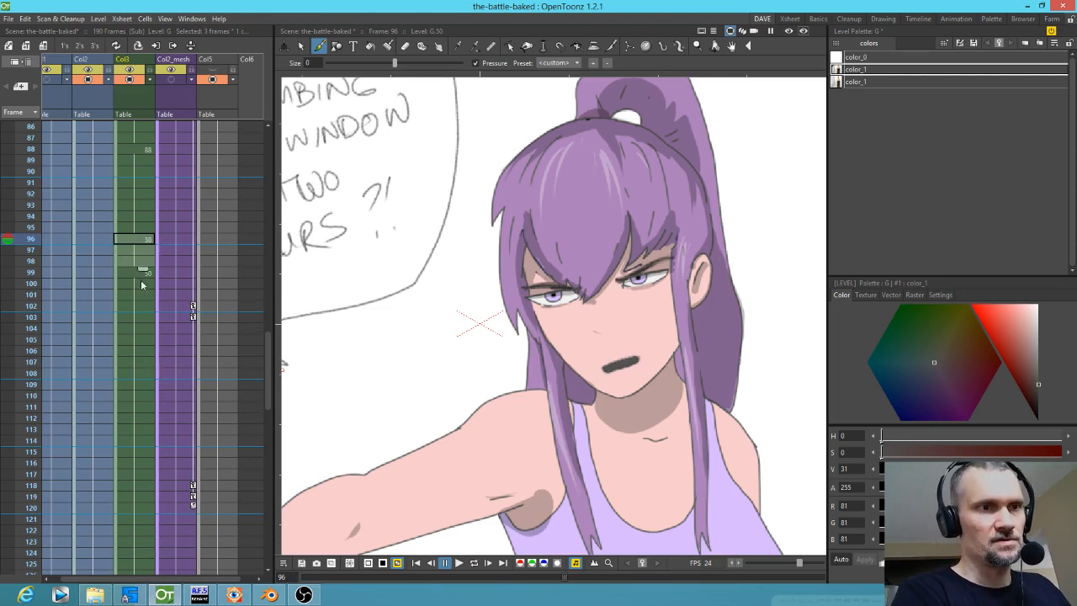
Step: Keep drawing 50 on frames 99 to 101 of Col3 and insert drawing 38 on frames 102 to 104
click(140, 275)
click(140, 284)
click(139, 305)
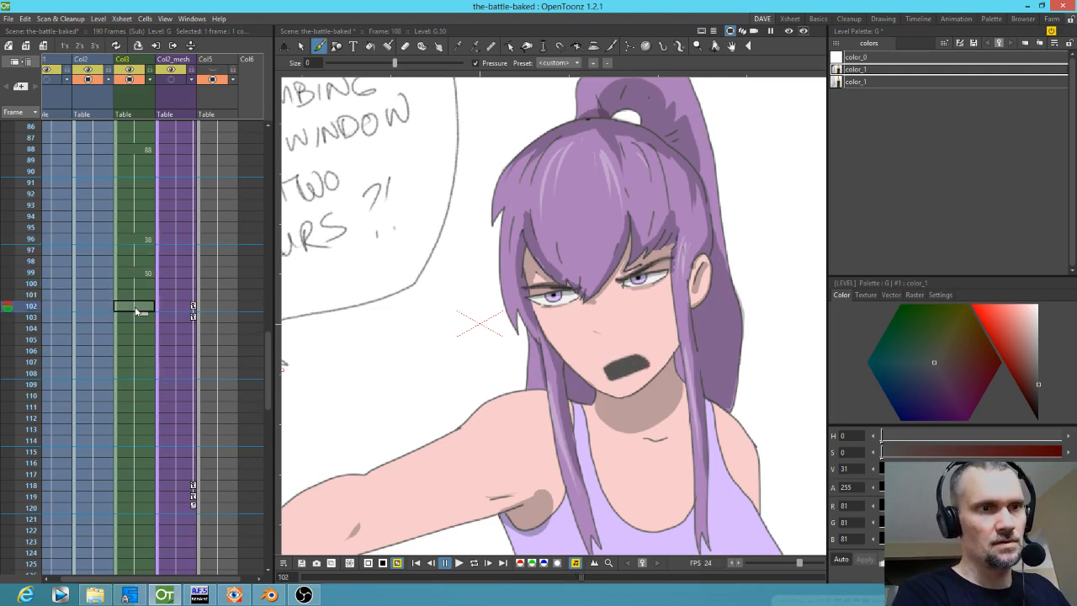
drag(143, 313, 143, 337)
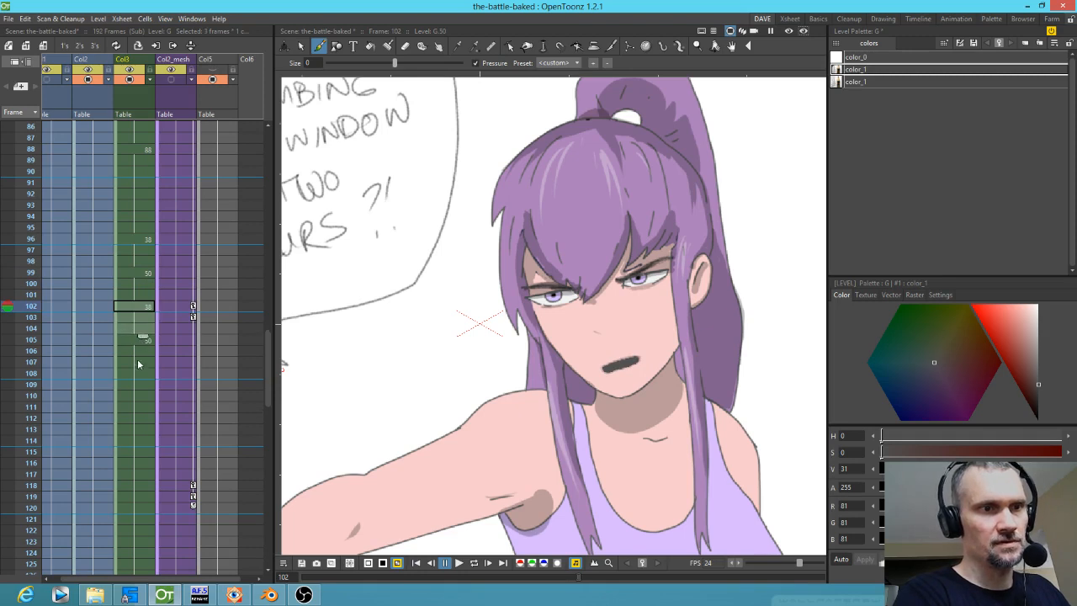
Step: Insert drawing 38 at frame 108 of Col3 and hold it through frame 110
click(138, 374)
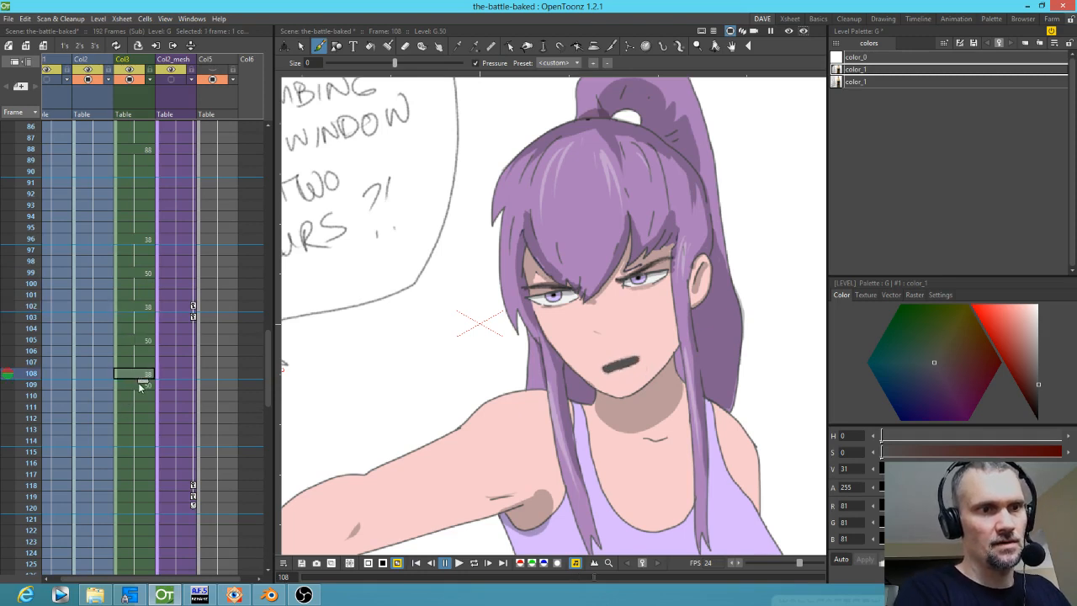
drag(147, 384, 133, 407)
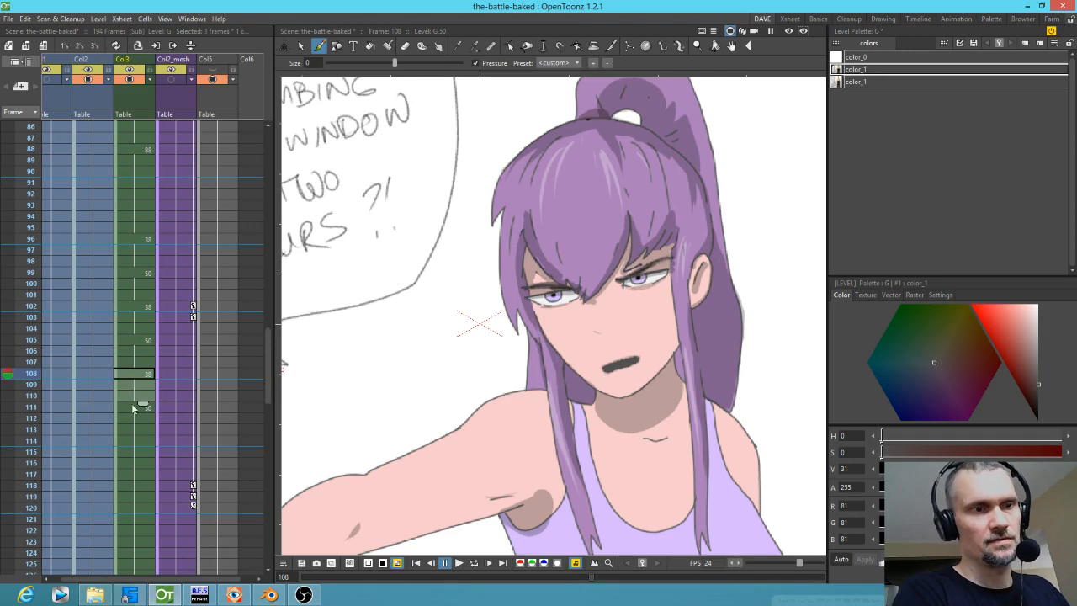
drag(32, 218, 14, 515)
click(142, 436)
Step: Play the scene from frame 96 to check the new mouth timing against the dialogue
scroll(160, 421, down, 6)
scroll(101, 253, up, 8)
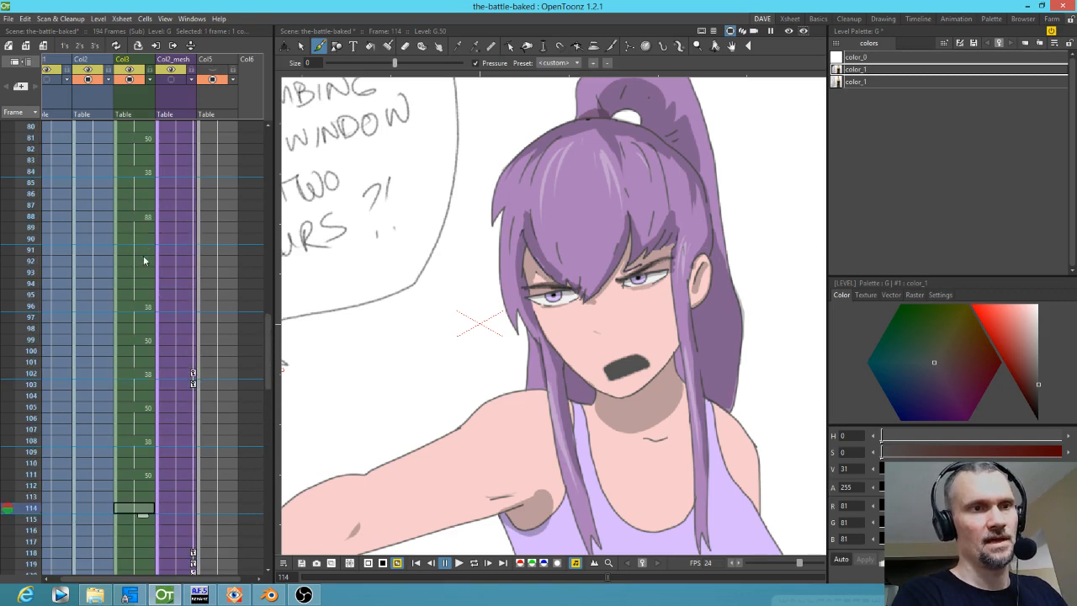
click(33, 307)
key(p)
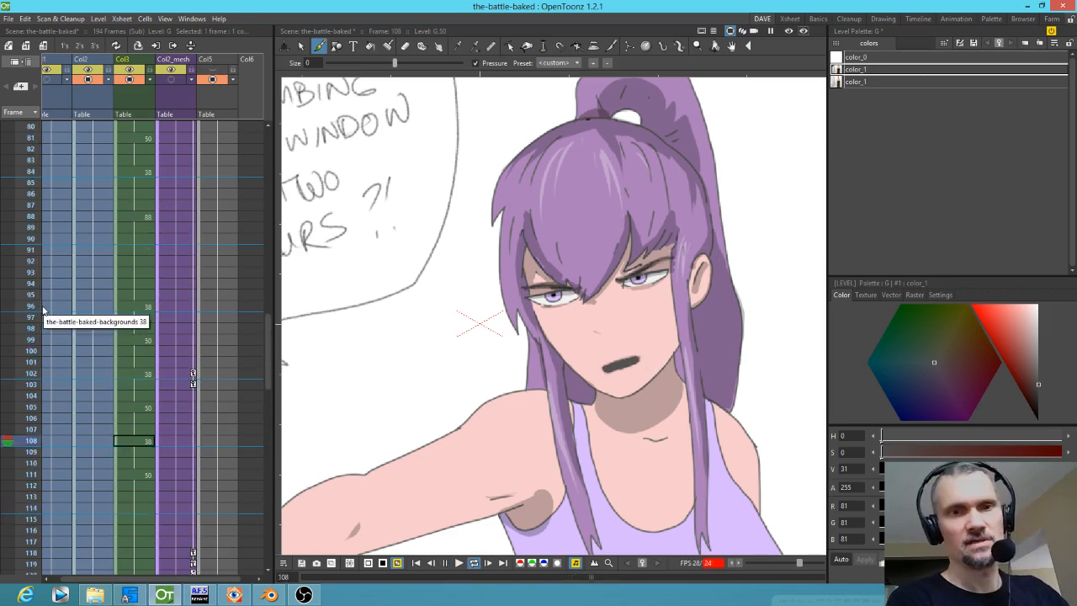
key(p)
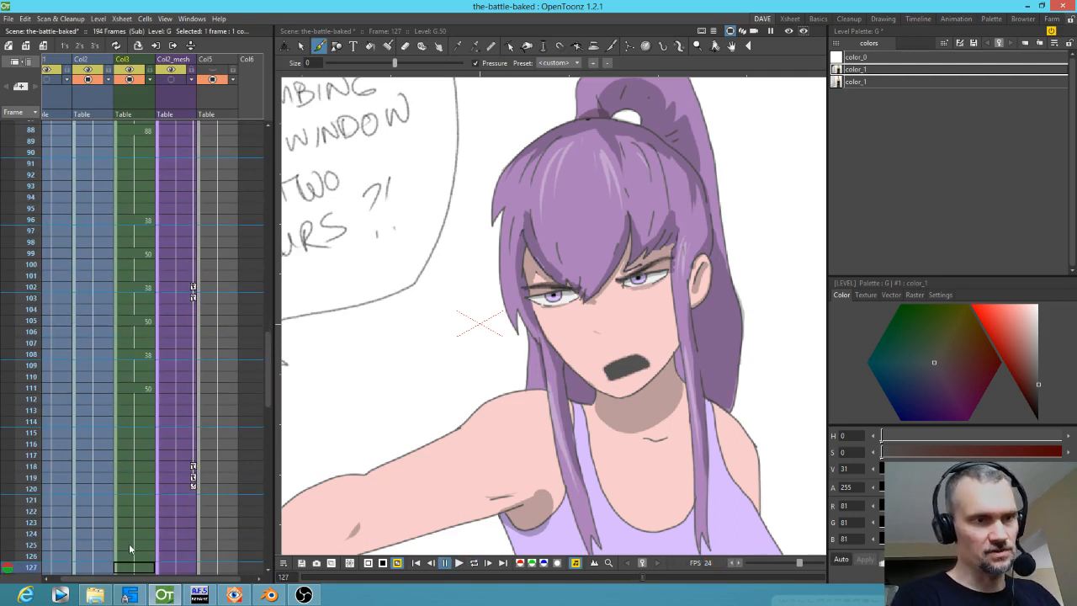
Step: Insert drawing 38 at frame 114 of Col3 and hold it through frame 116
click(143, 426)
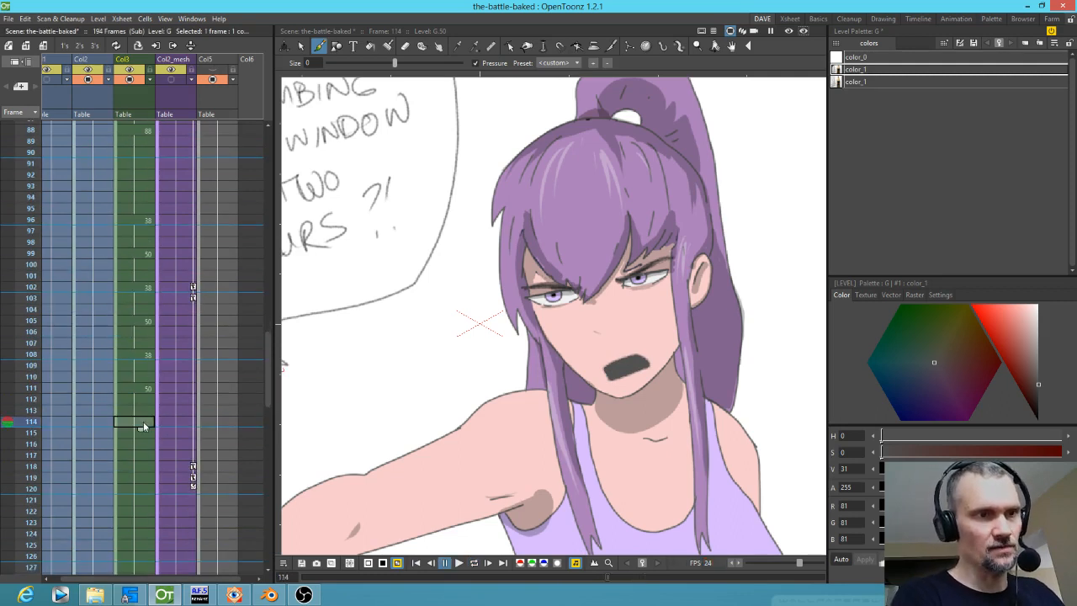
text(38)
key(Return)
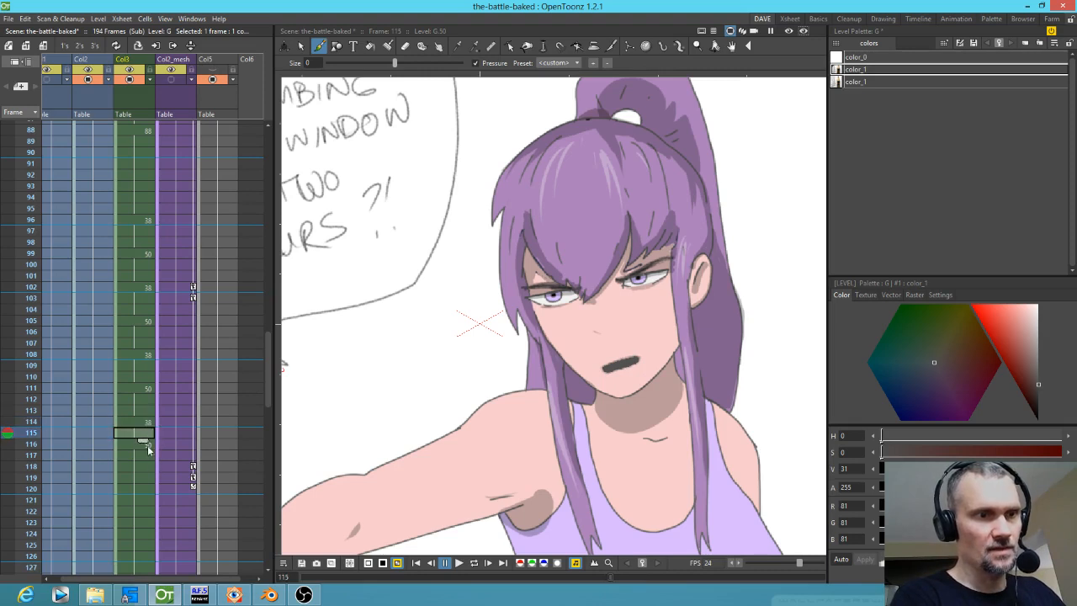
key(Down)
Step: Keep drawing 50 on frames 117 to 119 of Col3 and insert drawing 38 on frames 120 to 122
click(145, 486)
key(q)
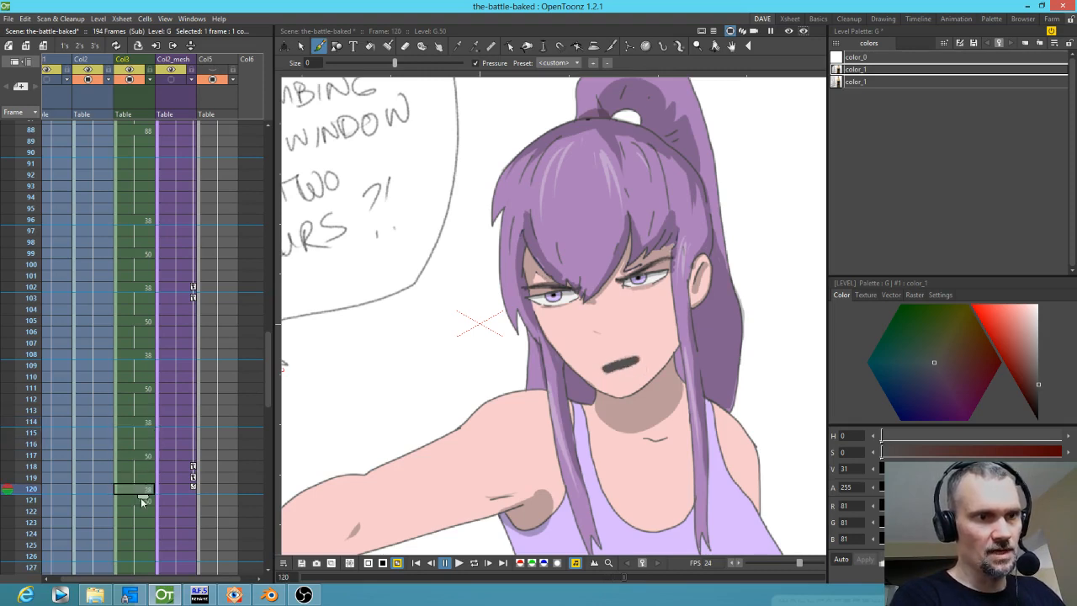
click(129, 497)
key(q)
click(133, 513)
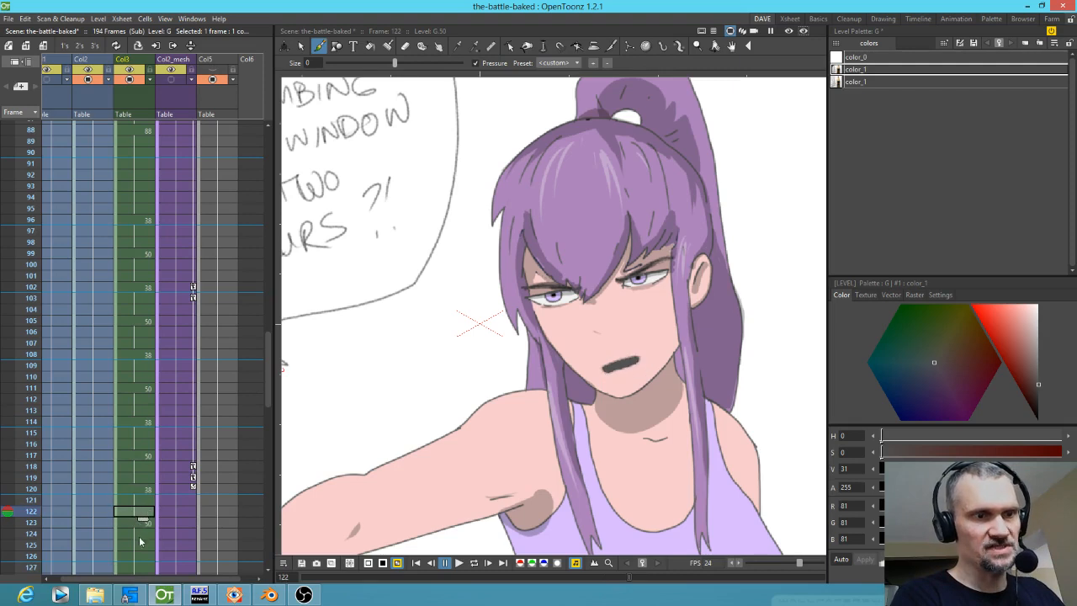
key(q)
Step: Keep drawing 50 on frames 123 to 125 of Col3 and insert drawing 38 on frames 126 to 128
scroll(166, 479, down, 4)
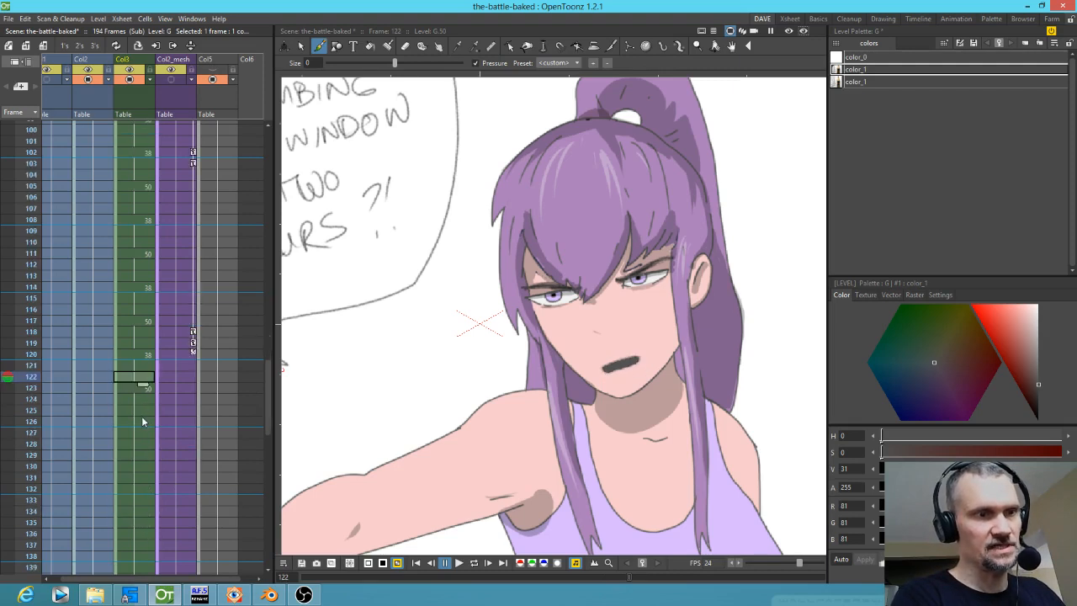
click(141, 422)
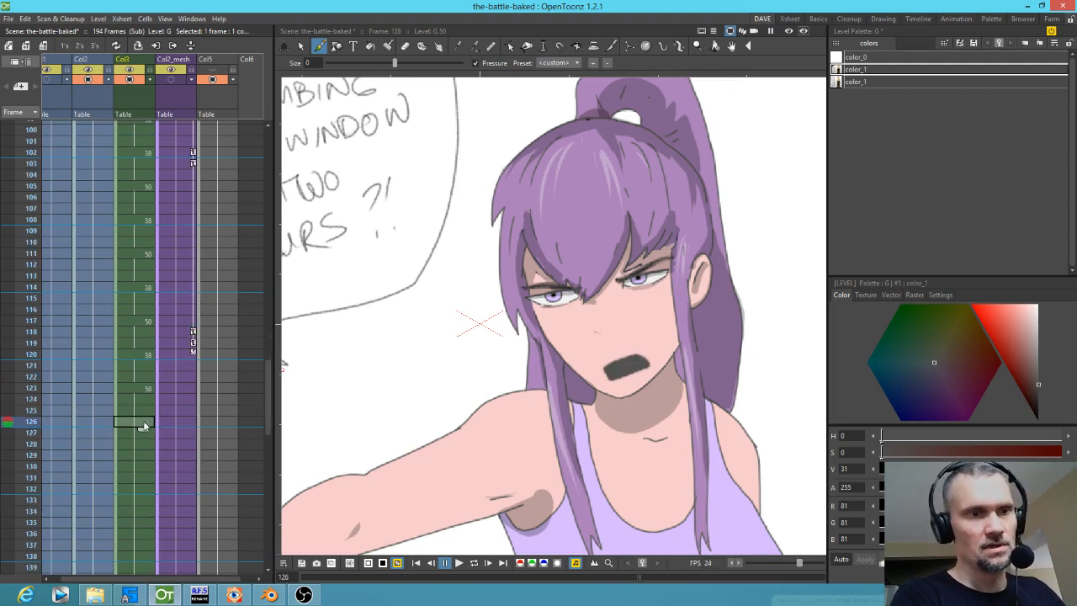
key(q)
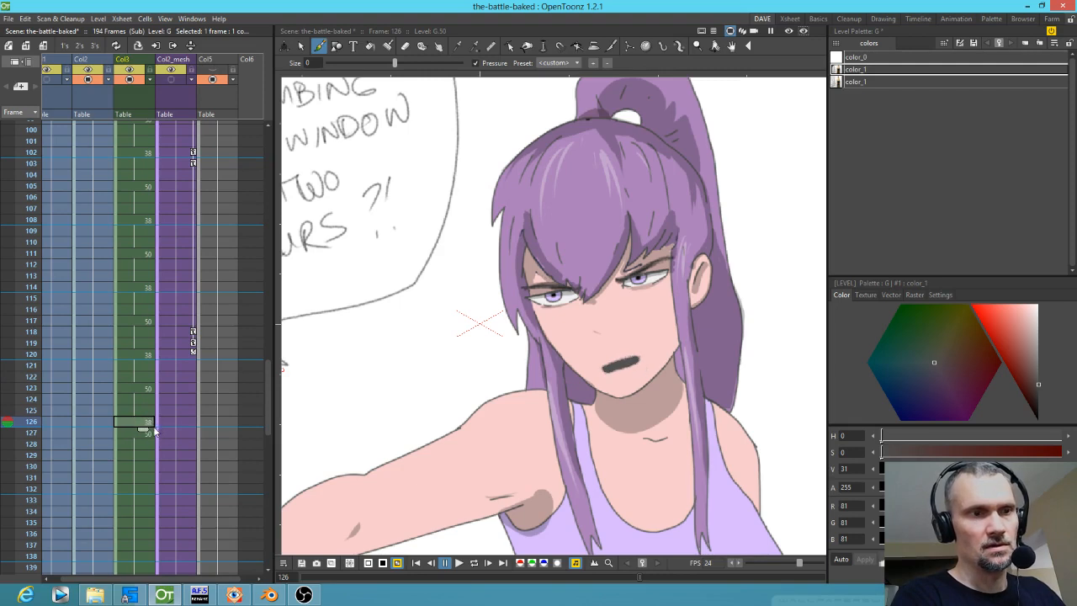
click(141, 432)
key(q)
click(141, 443)
key(q)
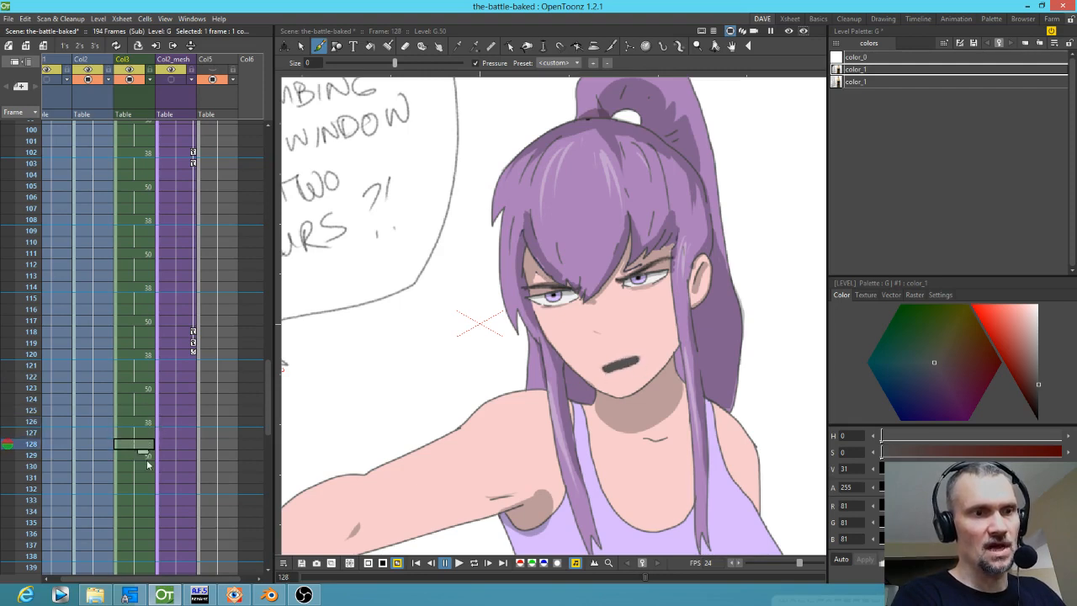
Step: Insert the closed-mouth drawing 88 at frame 129 of Col3 and hold it through frame 157
click(129, 456)
key(q)
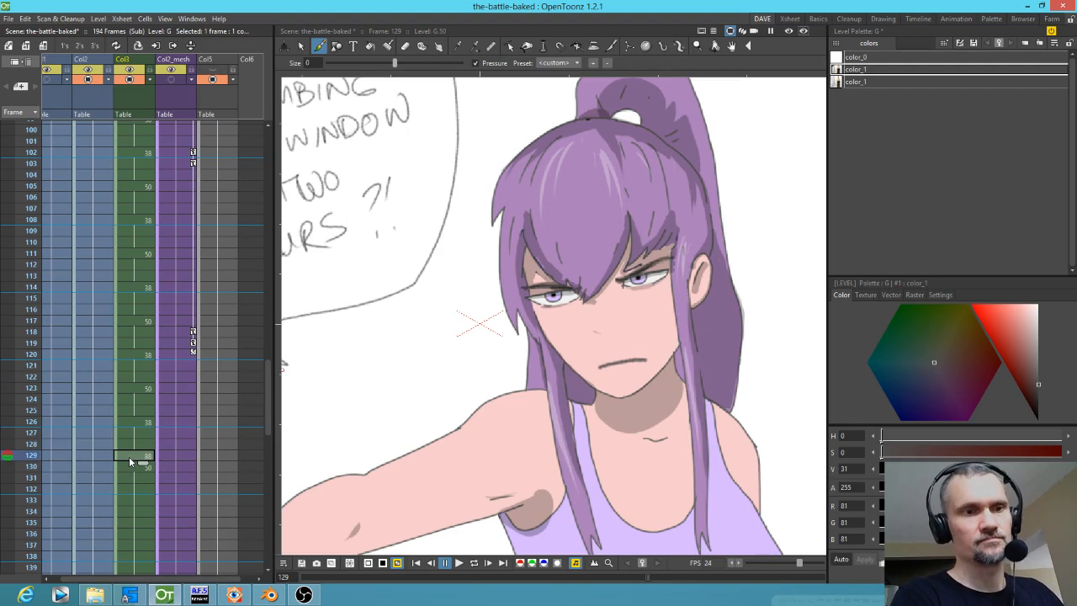
mouse_move(143, 462)
mouse_down()
mouse_move(129, 595)
mouse_move(146, 486)
mouse_move(135, 483)
mouse_up()
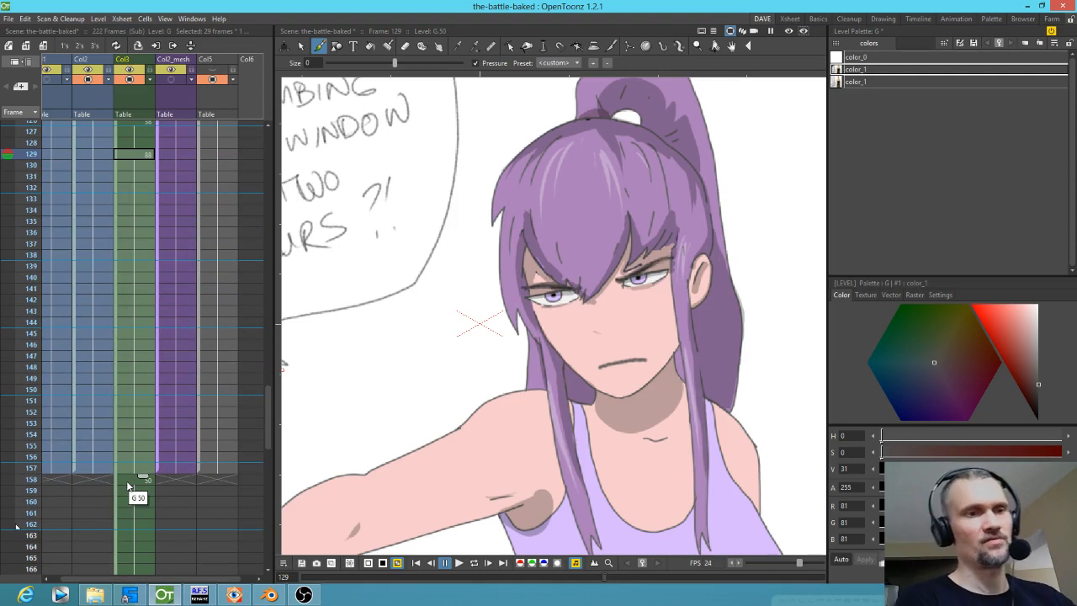
Step: Delete the leftover drawing 50 cells from frame 158 onward in Col3
click(124, 477)
key(Delete)
click(115, 505)
key(Delete)
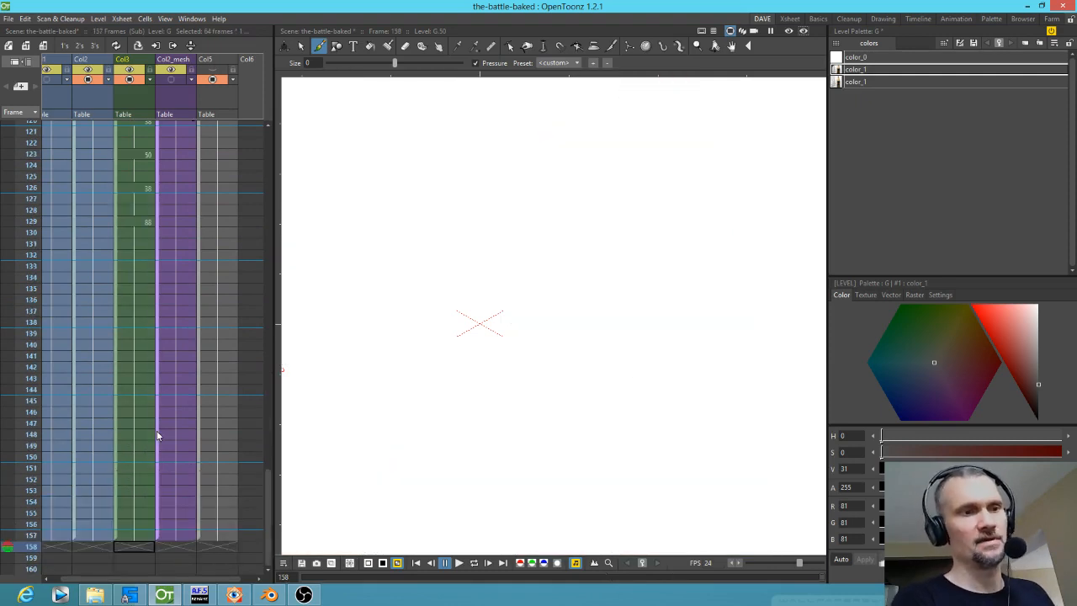
Step: Set the playback stop marker at frame 157, the last frame of the scene's columns
scroll(142, 451, down, 1)
drag(125, 451, 190, 441)
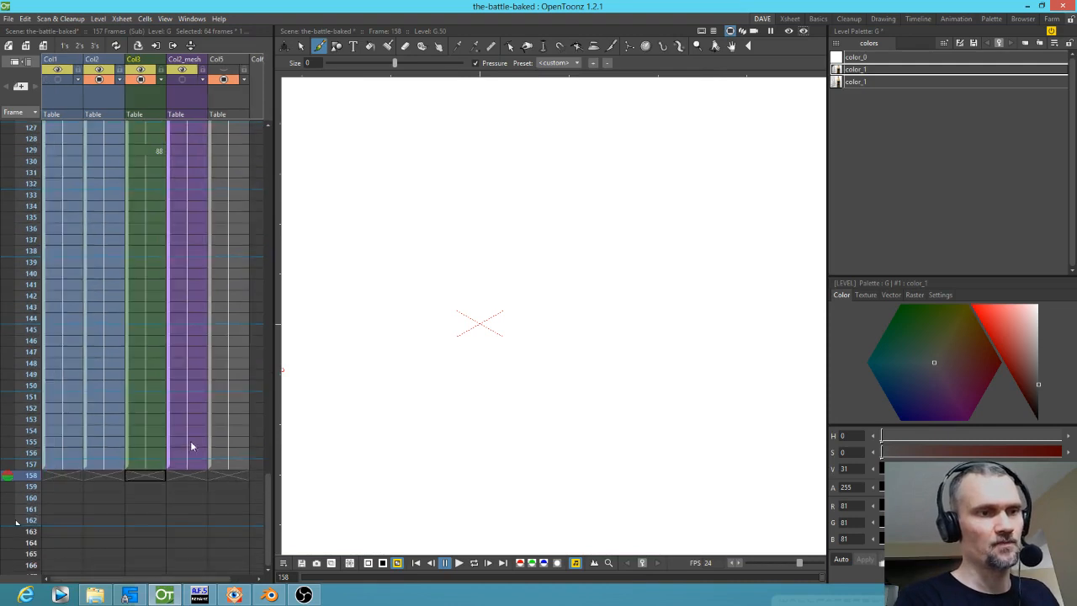
right_click(18, 467)
click(65, 281)
Step: Play the marked range from frame 38 to examine the mouth movement over the whole line
scroll(65, 282, up, 10)
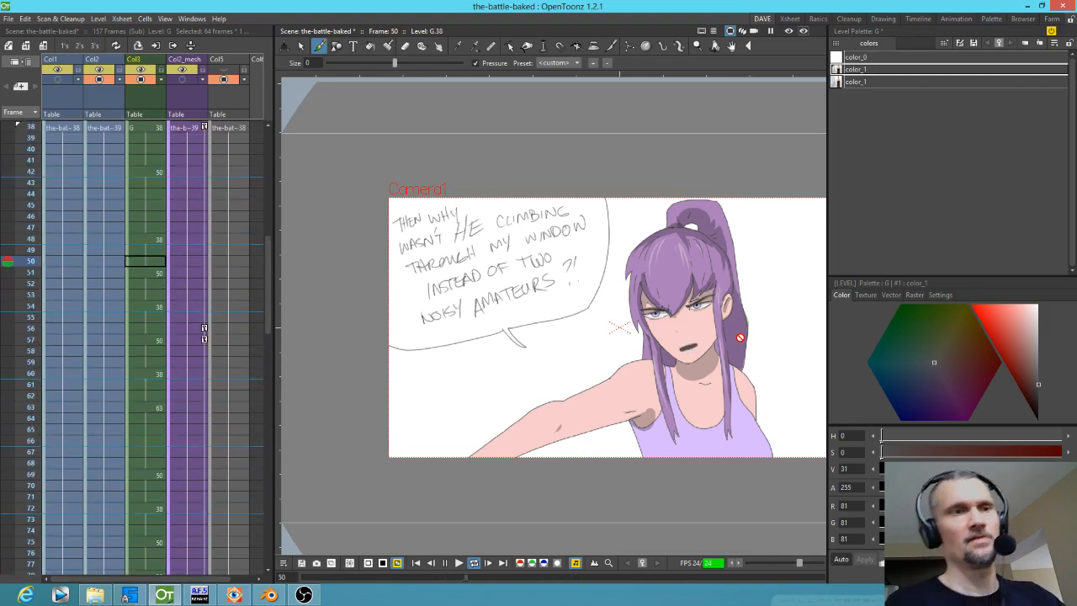
key(p)
key(alt+)
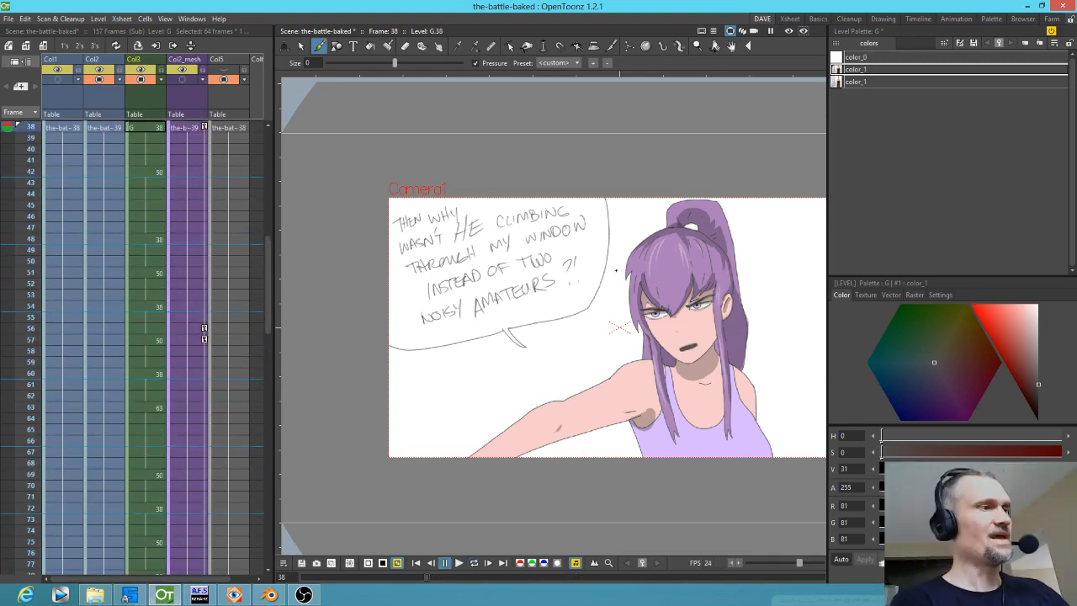
key(p)
key(p)
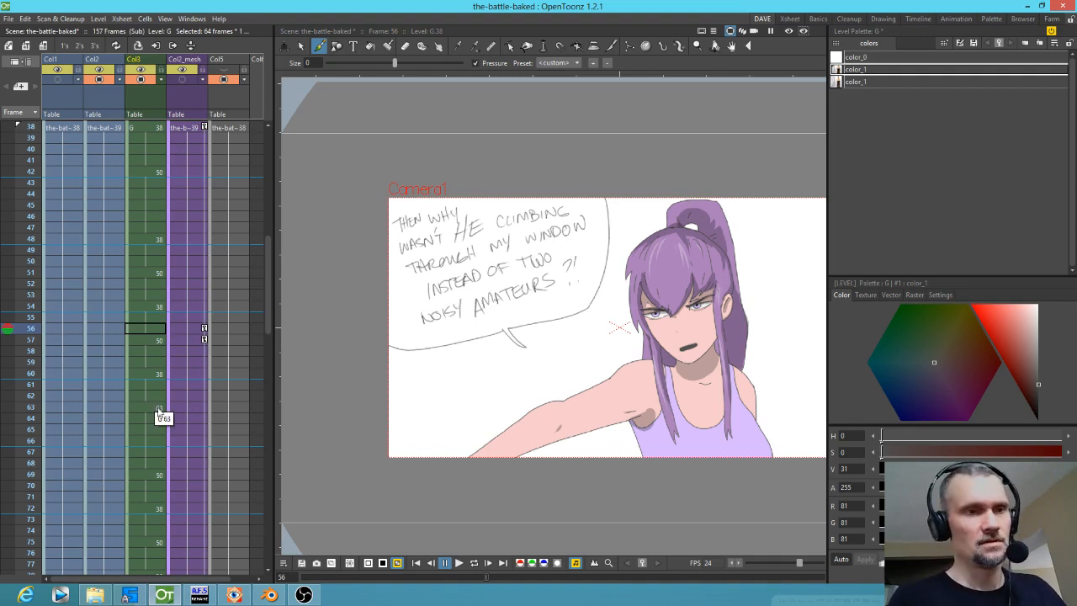
Step: Remove the drawing 63 exposure on frames 63 to 68 of Col3 and move the following cells up to frame 63
drag(159, 411, 159, 465)
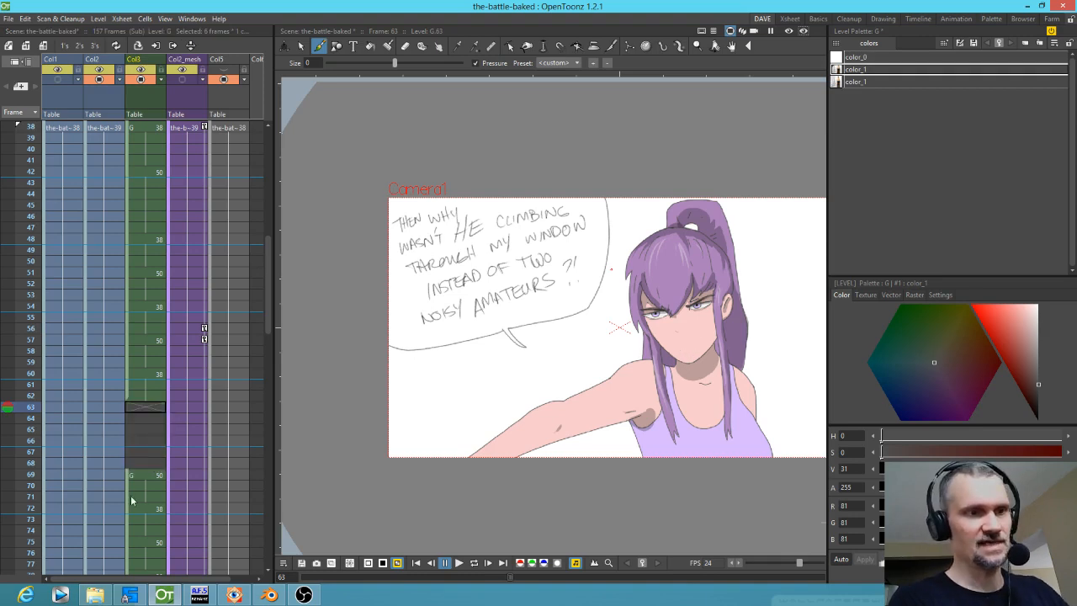
drag(128, 497, 142, 383)
Step: Extend the closed-mouth drawing 88 at the end of Col3 through frame 157
scroll(147, 370, down, 10)
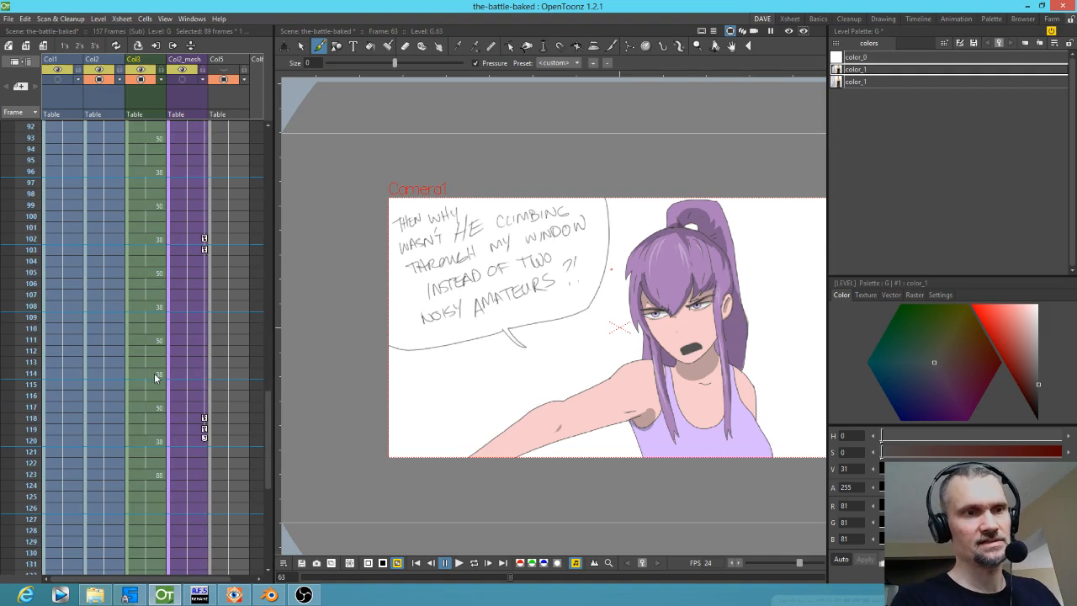
scroll(156, 362, down, 7)
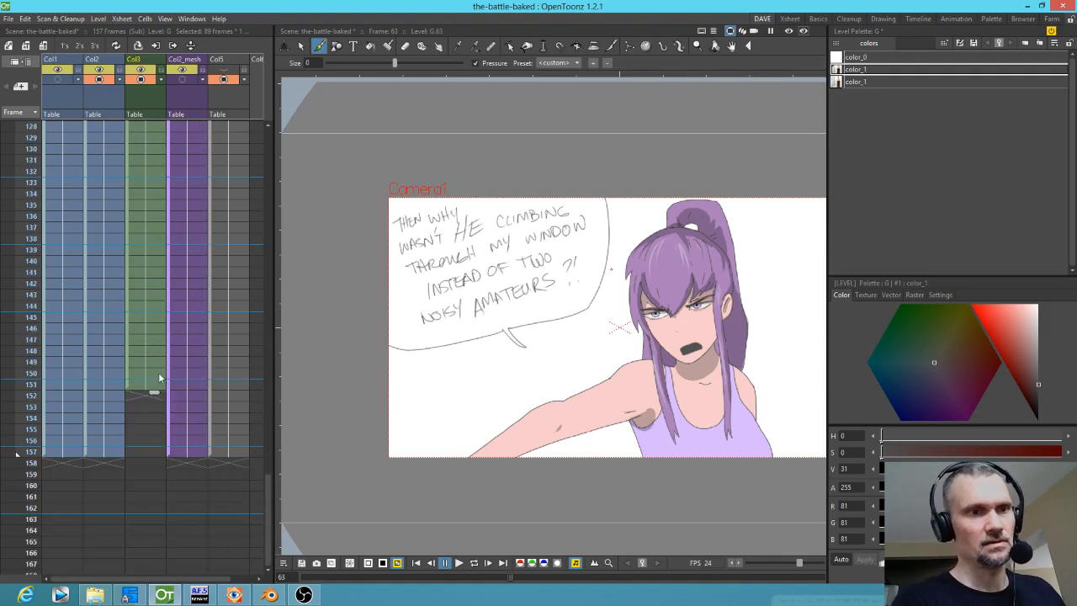
drag(158, 392, 153, 473)
click(156, 375)
Step: Play the marked range in a loop to check the shortened mouth sequence
scroll(145, 402, up, 5)
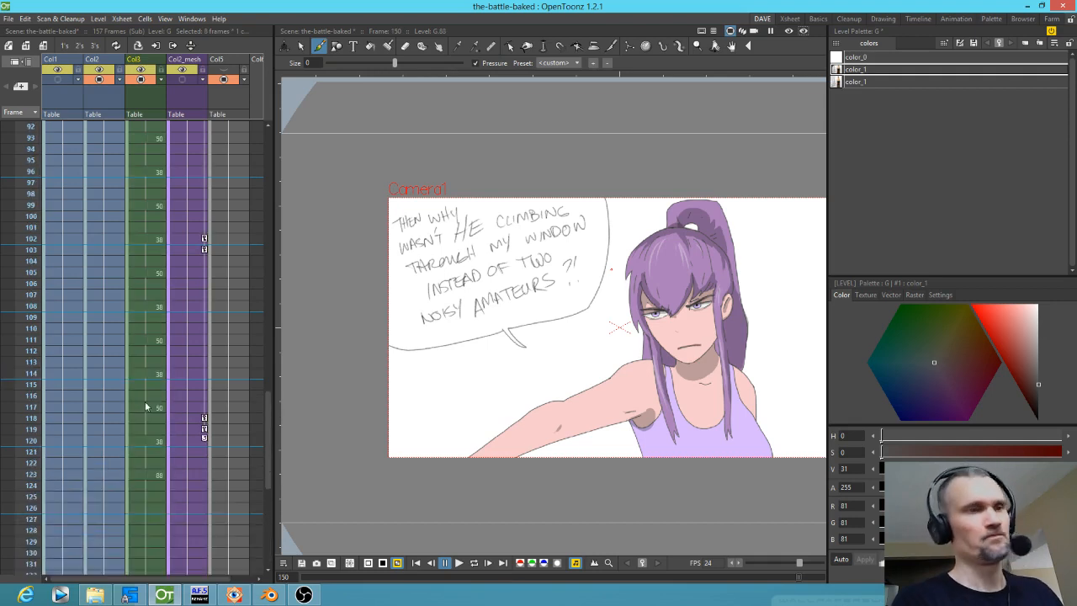
key(p)
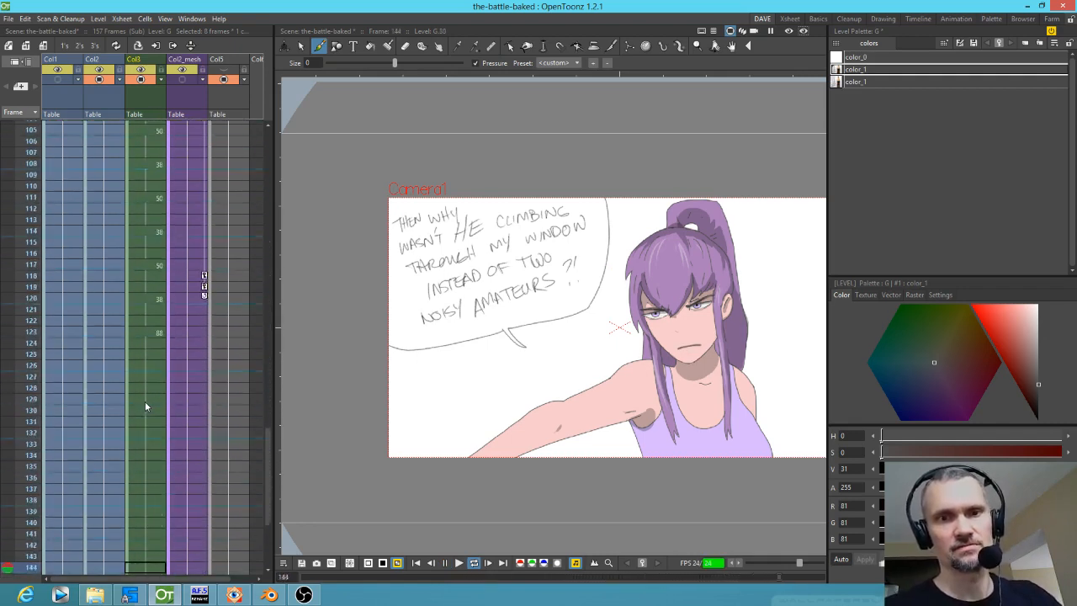
key(l)
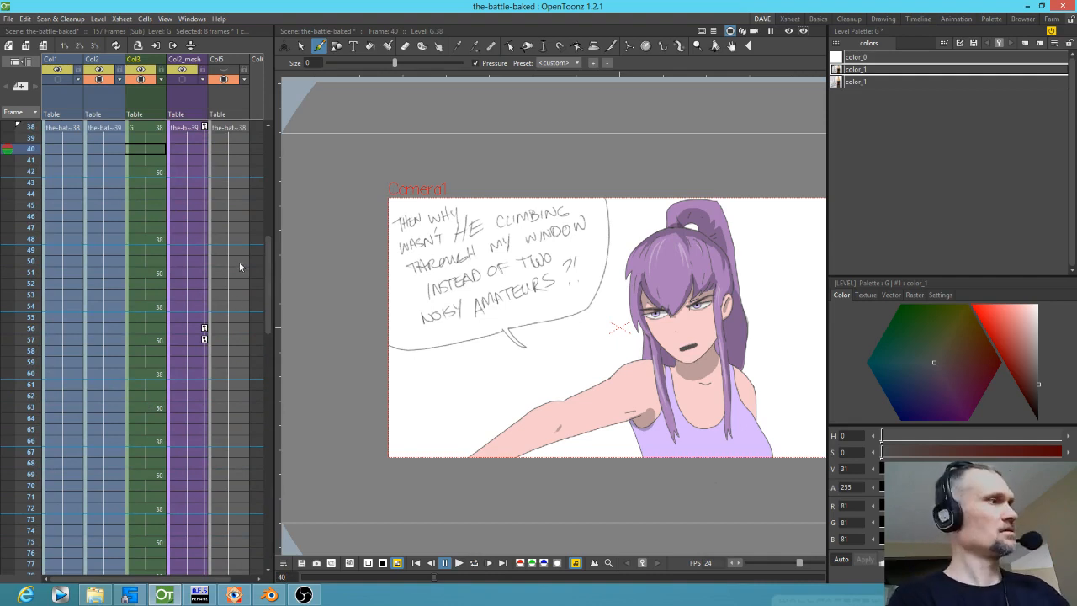
Step: Relink Col2 and Col1 from Col3 to the Col2_mesh column in the stage schematic, then close the schematic
key(s)
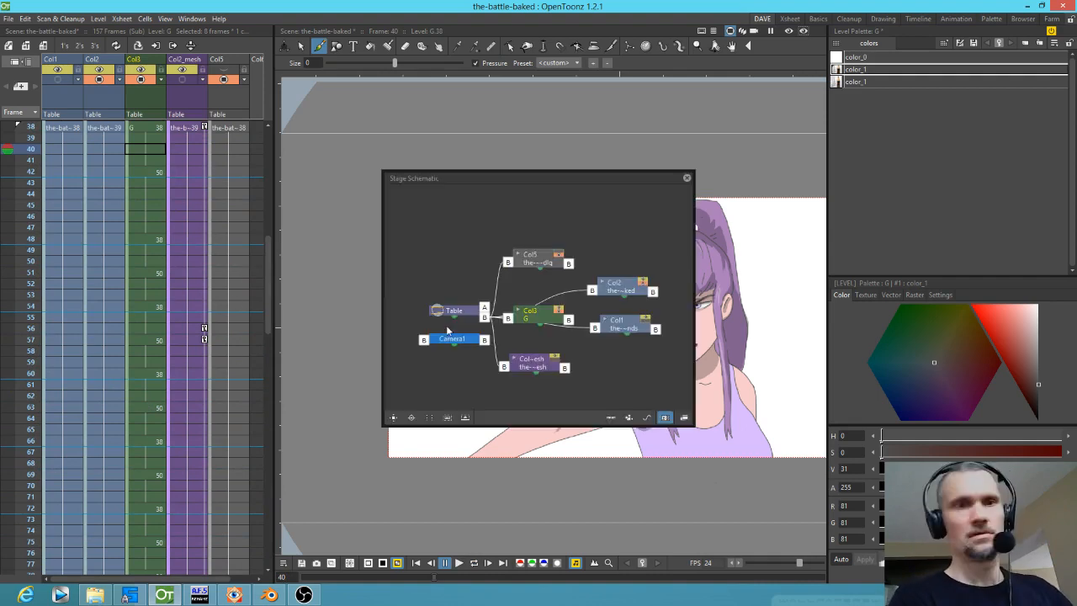
click(600, 293)
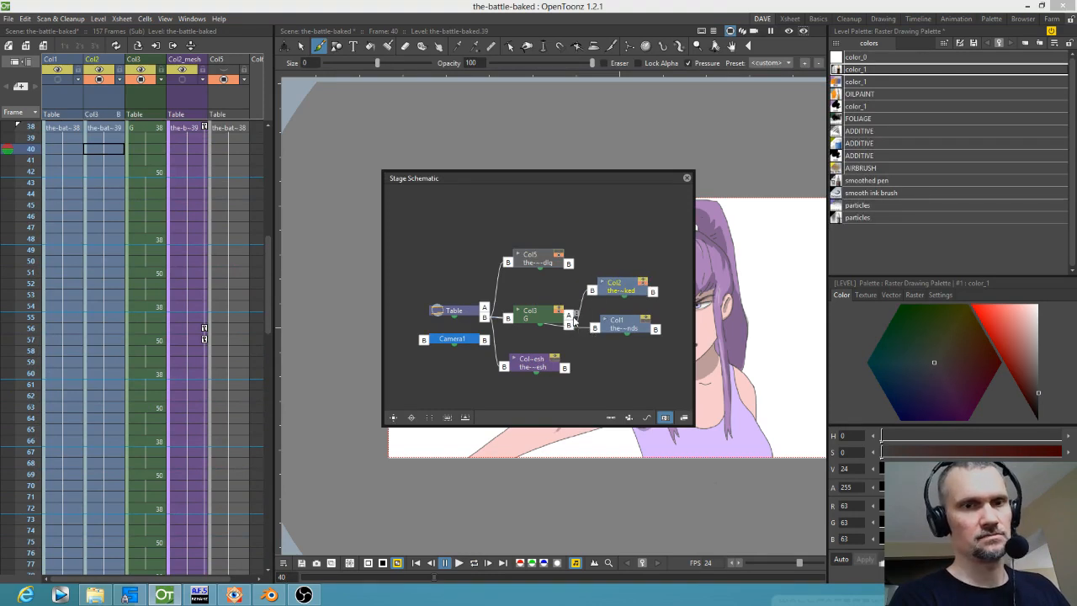
drag(592, 291, 569, 371)
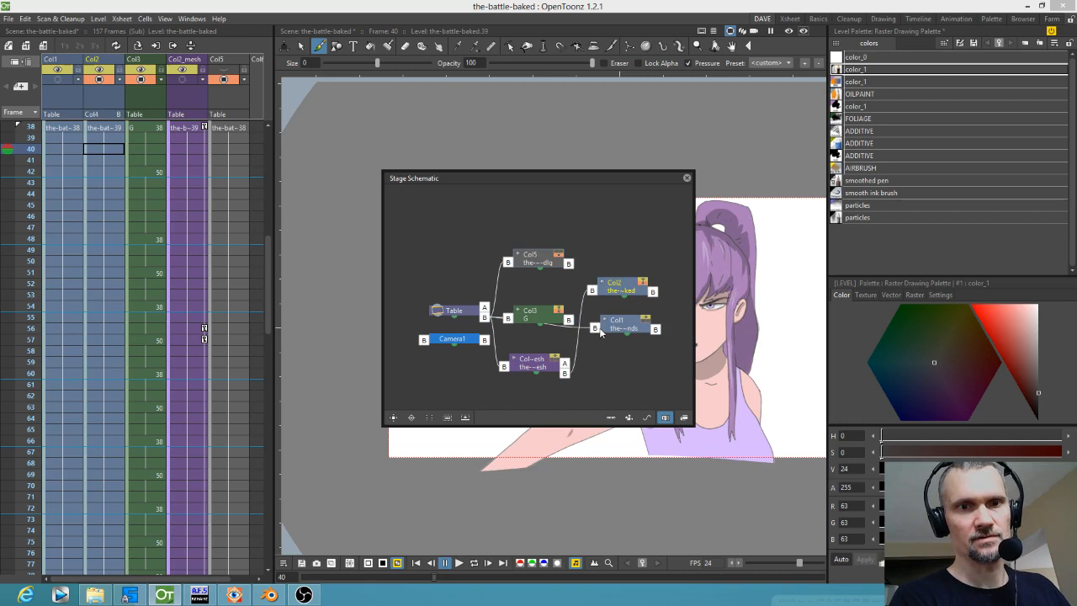
drag(595, 328, 564, 373)
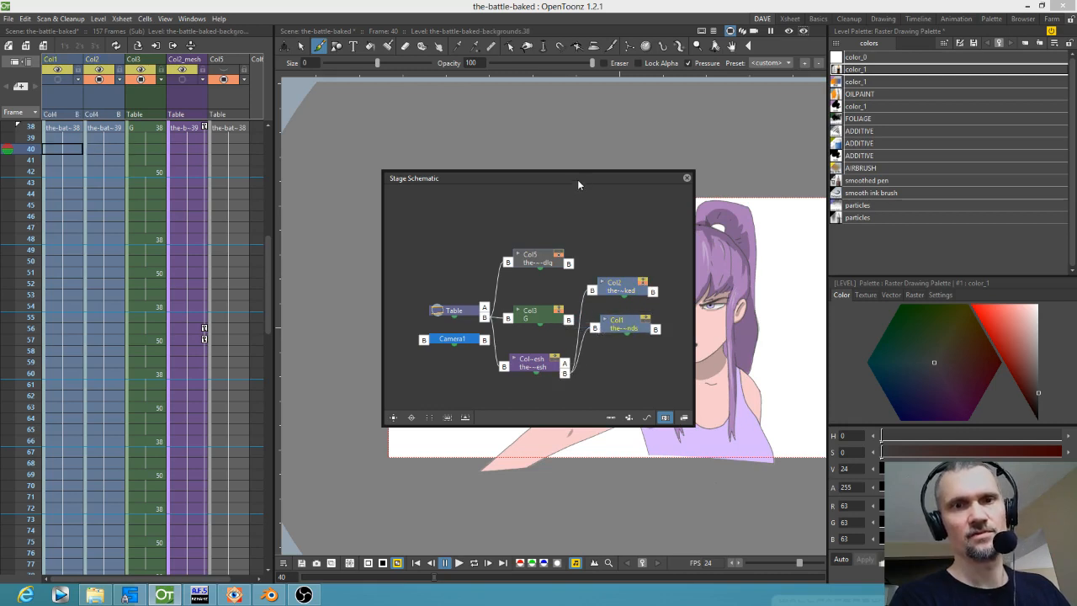
click(687, 178)
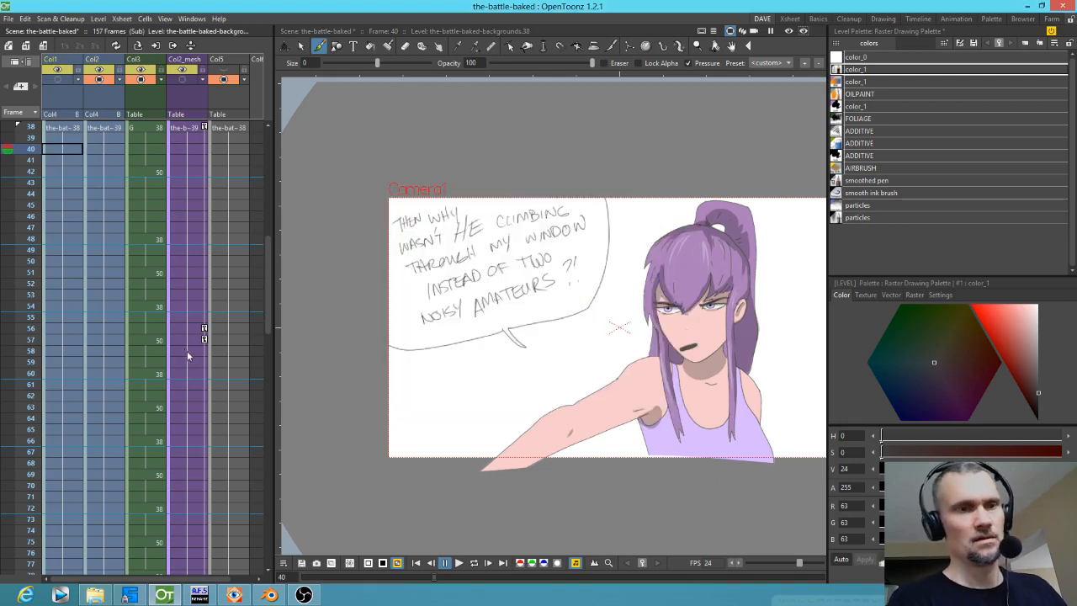
Step: Play the scene to examine the mouth against the head motion with the mesh deformation restored
scroll(190, 160, up, 6)
click(29, 329)
key(l)
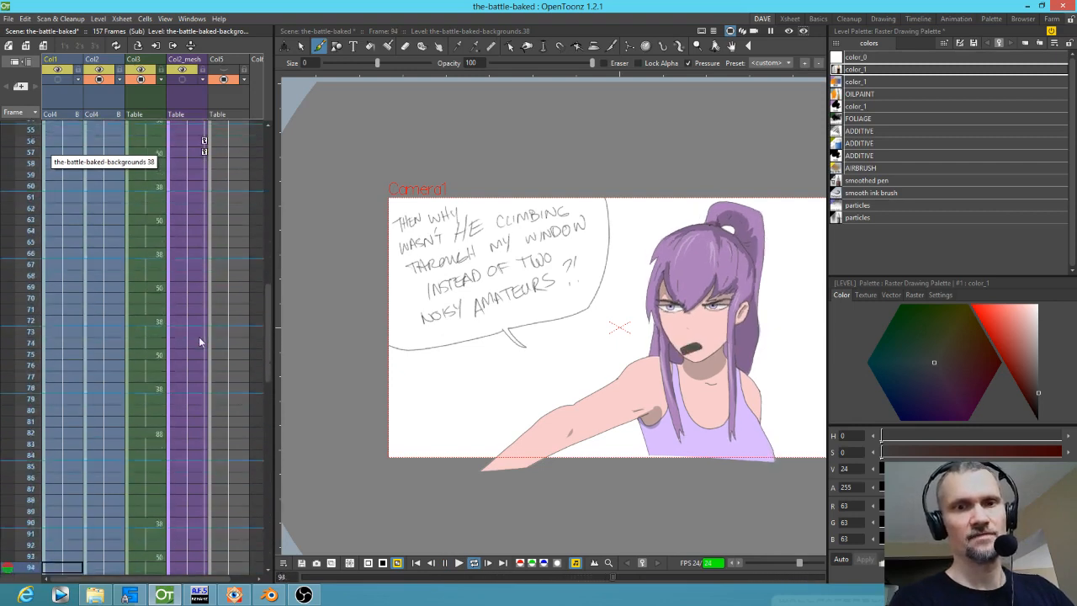
key(p)
scroll(141, 255, up, 6)
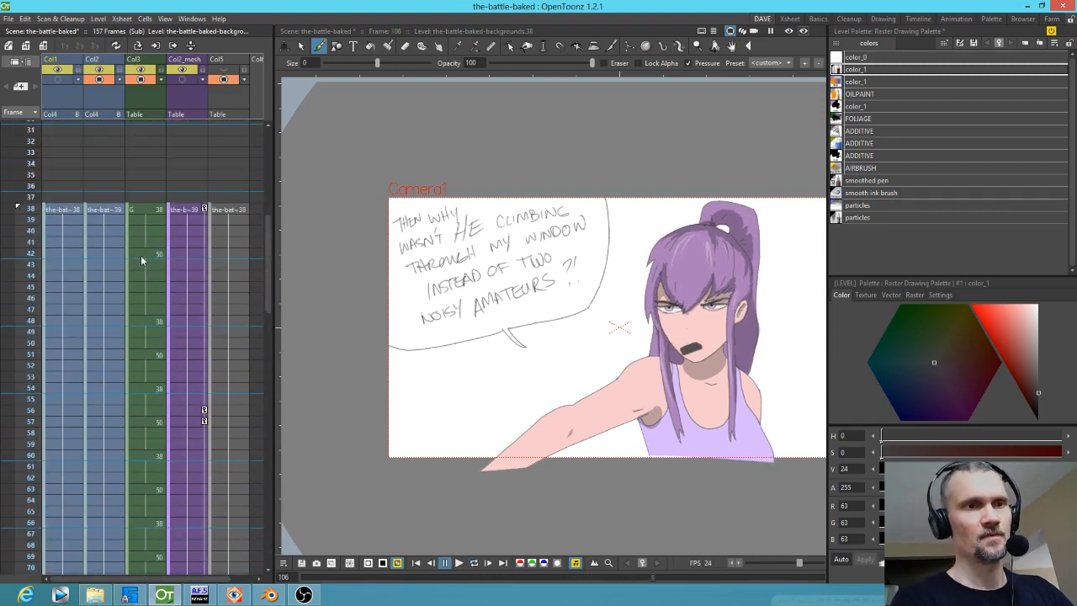
Step: Make the Col2_mesh column visible and move it to about E/W 0.33 mm, N/S -3.29 mm at frame 38 with the Animate tool
click(178, 209)
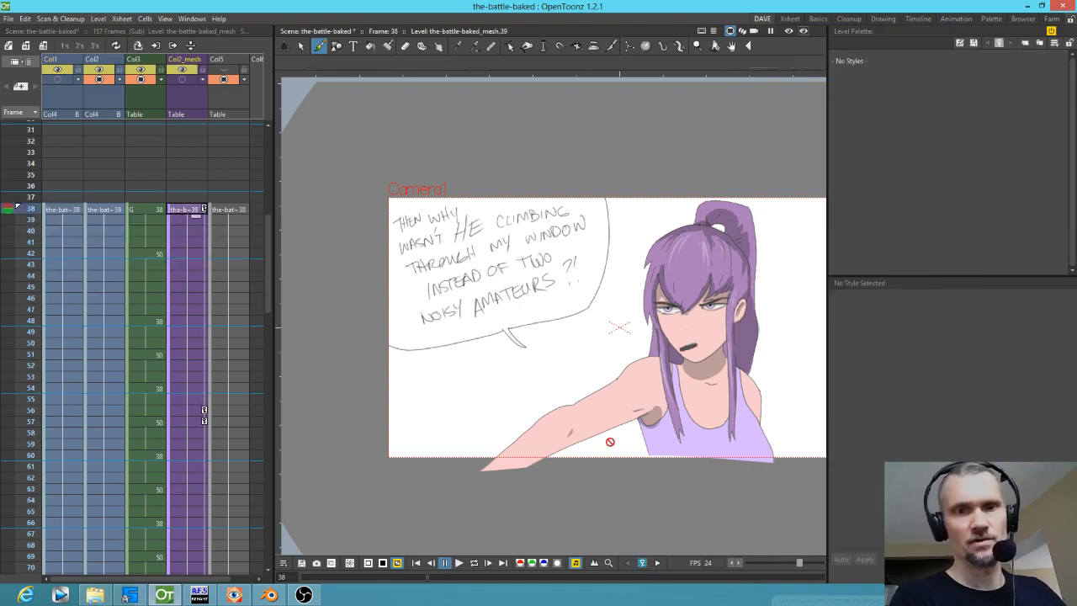
key(a)
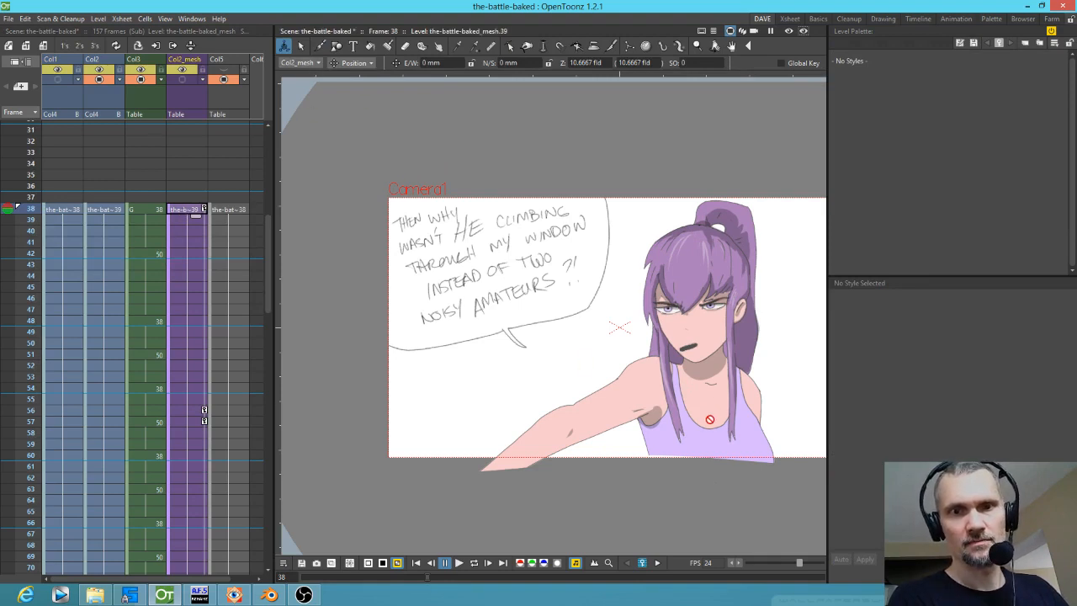
click(314, 355)
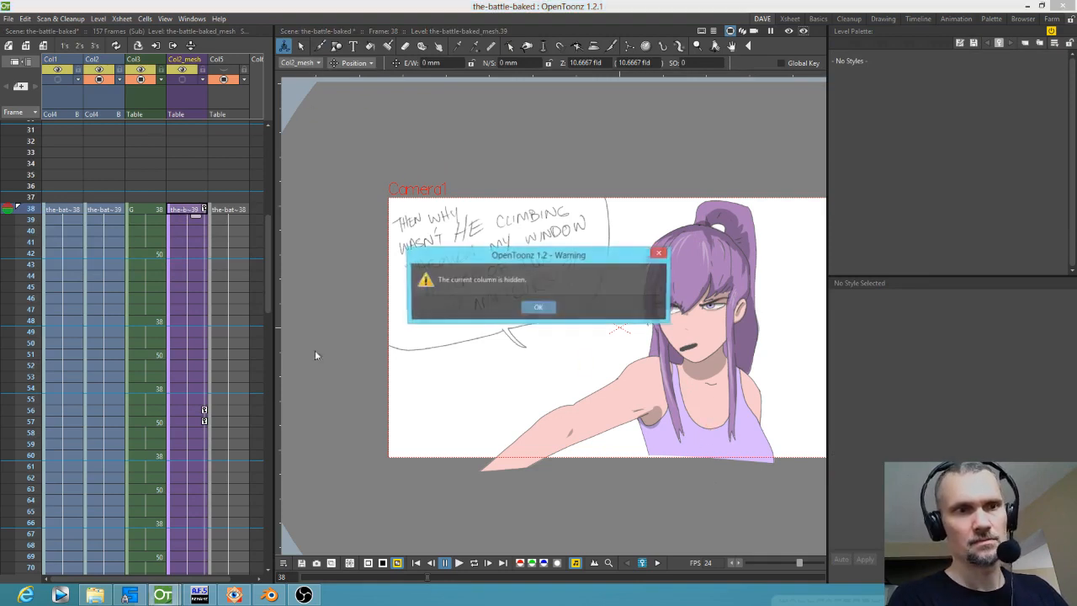
click(538, 306)
click(188, 79)
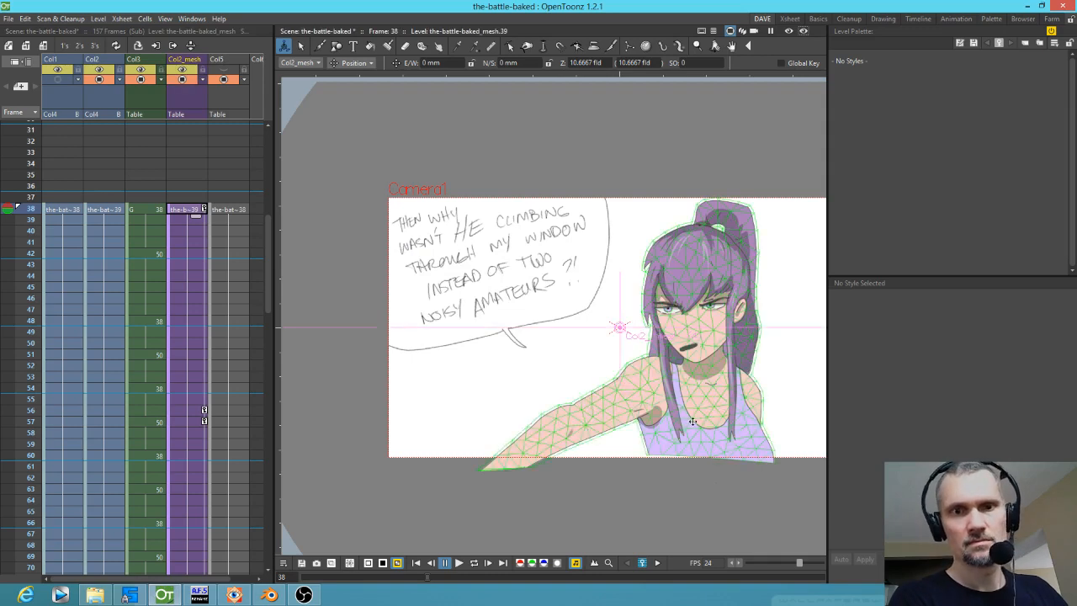
drag(692, 420, 693, 426)
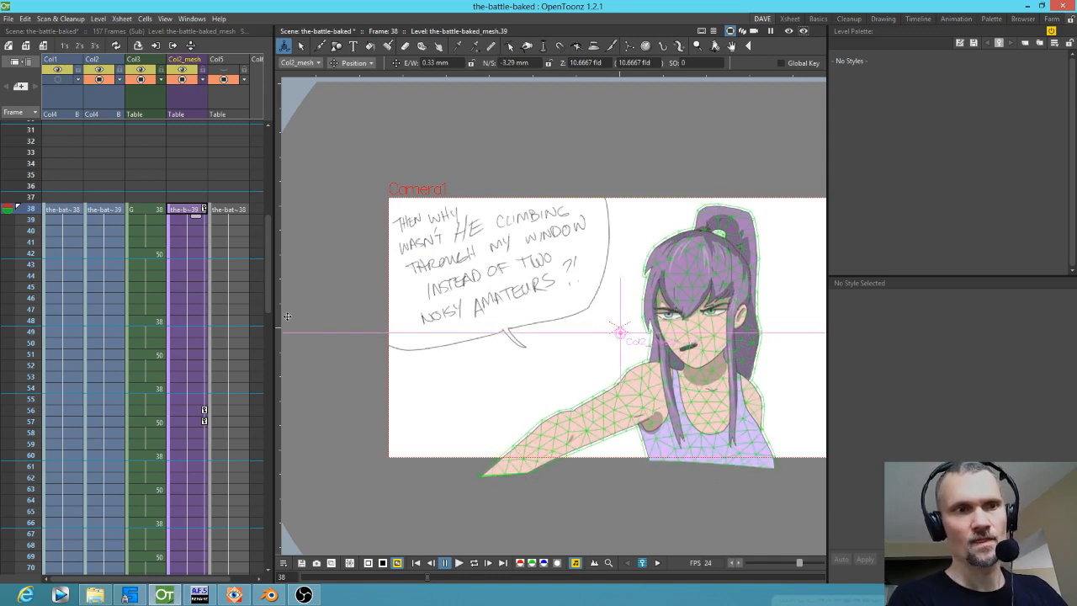
Step: Relink Col1 from Col2_mesh to Table in the stage schematic, move its node above Col2, and close the schematic
mouse_move(33, 220)
mouse_down()
mouse_move(30, 298)
mouse_move(21, 212)
mouse_up()
drag(193, 244, 162, 256)
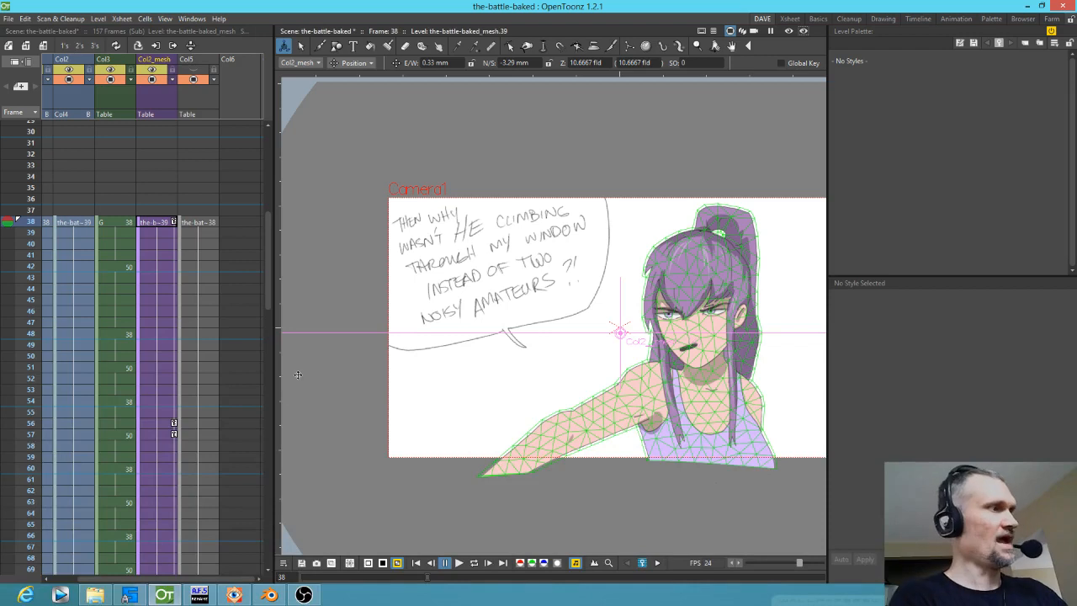
key(ctrl+shift+s)
drag(551, 318, 563, 380)
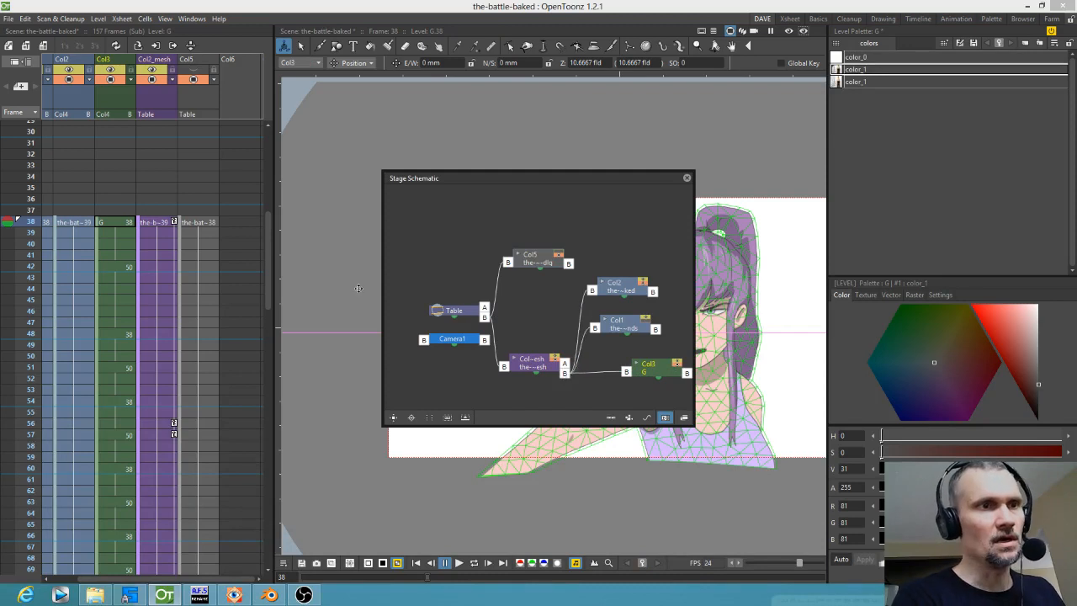
drag(122, 272, 199, 273)
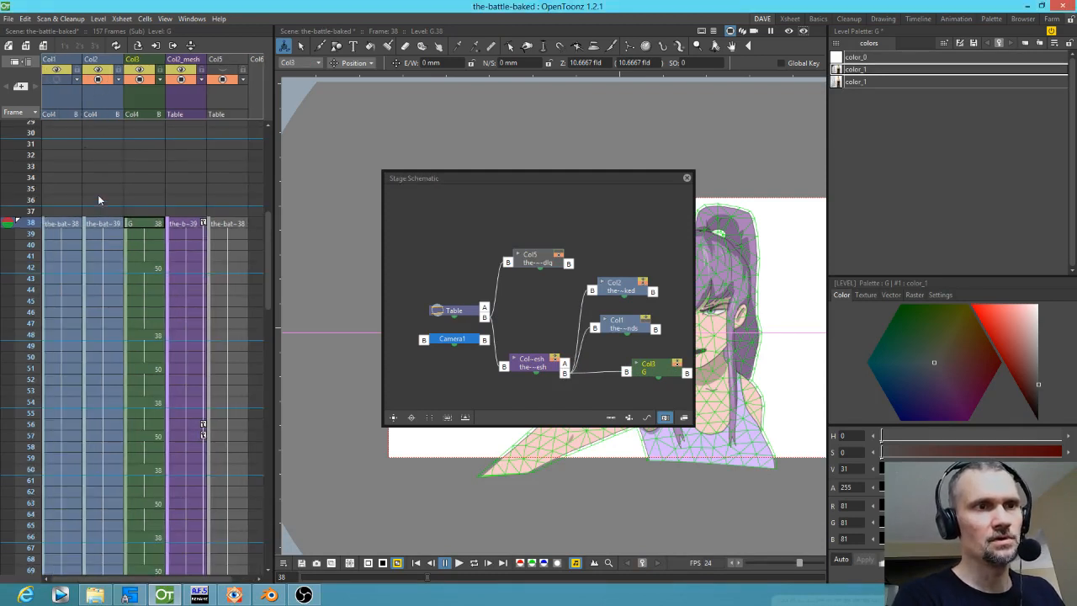
click(616, 290)
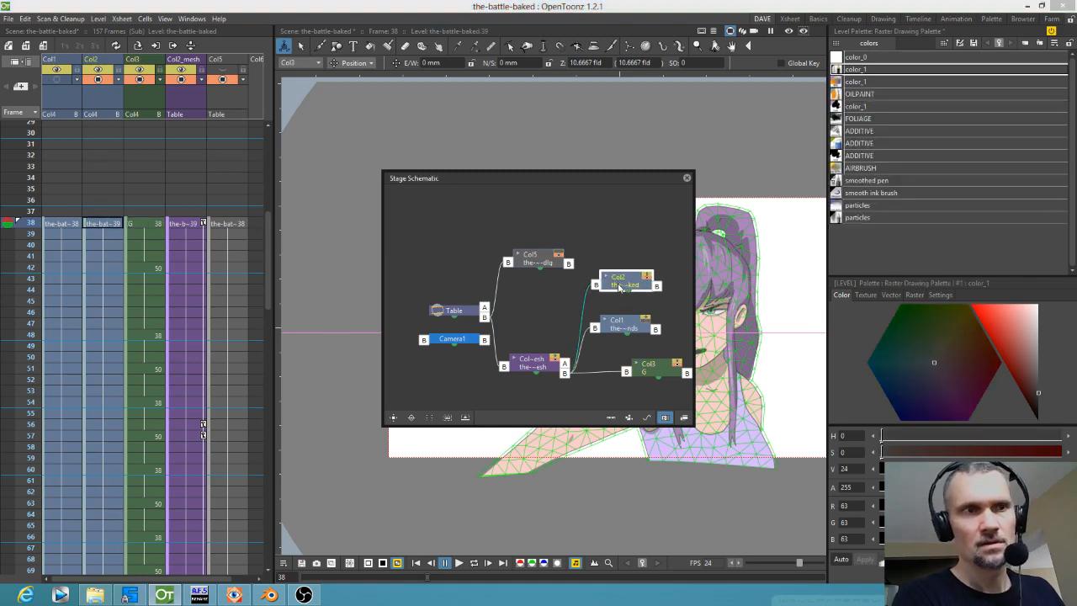
click(100, 266)
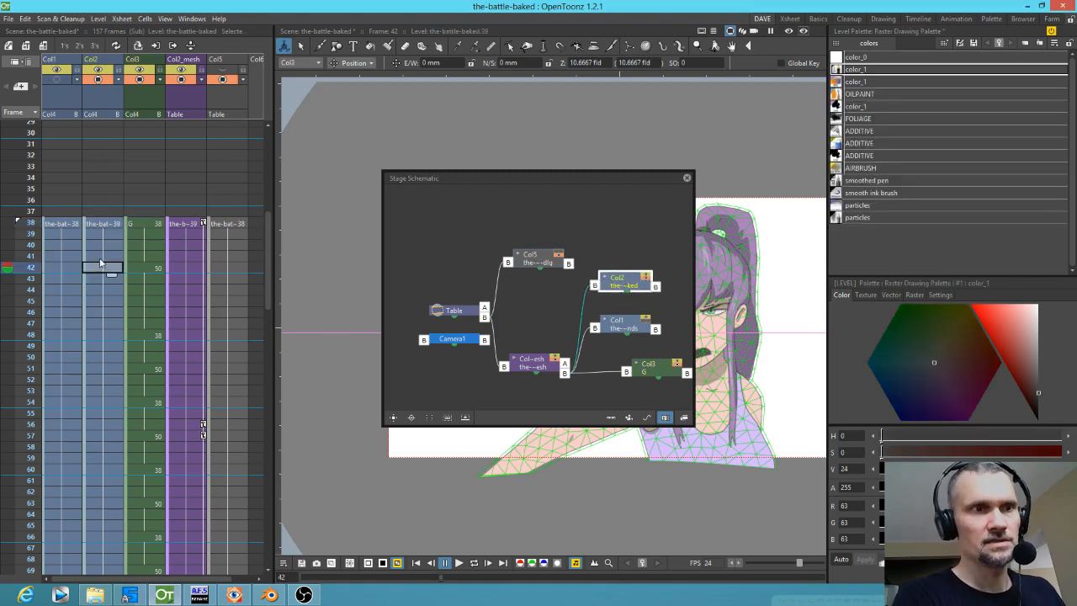
click(99, 79)
click(99, 79)
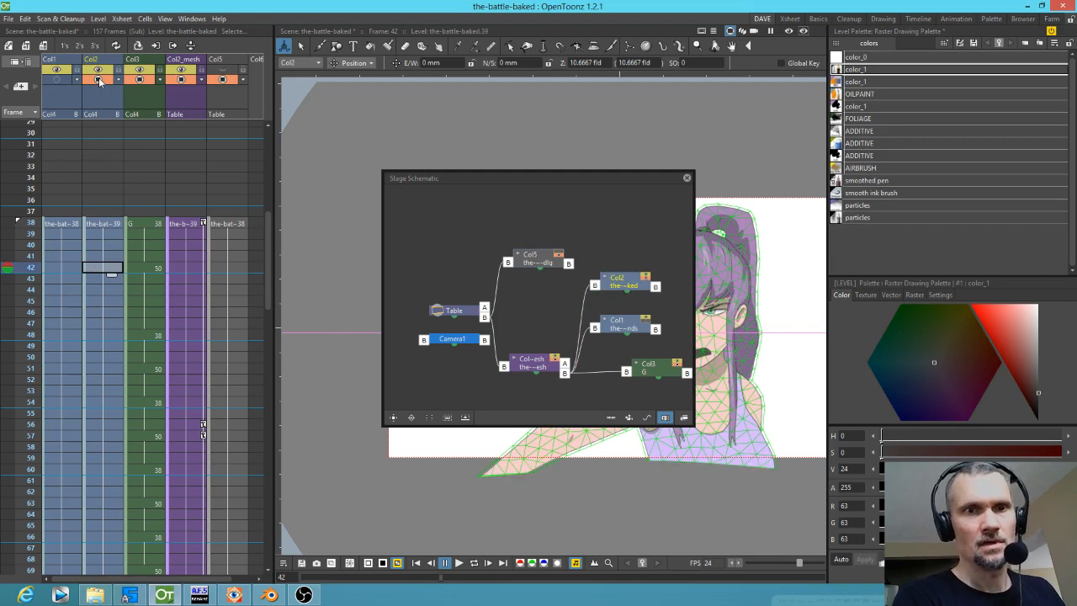
drag(632, 327, 484, 316)
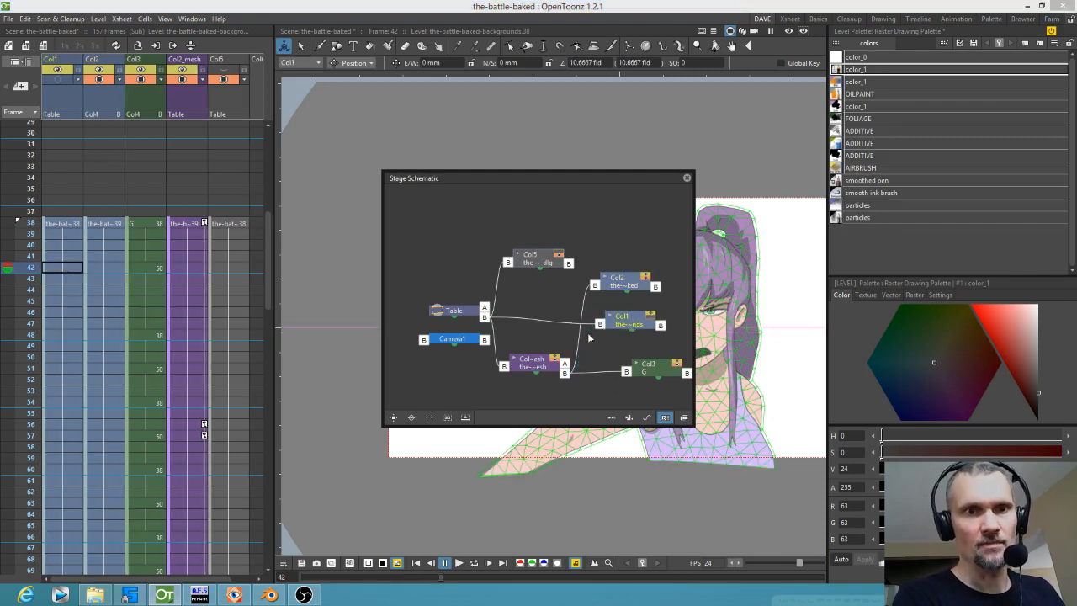
drag(626, 325, 620, 234)
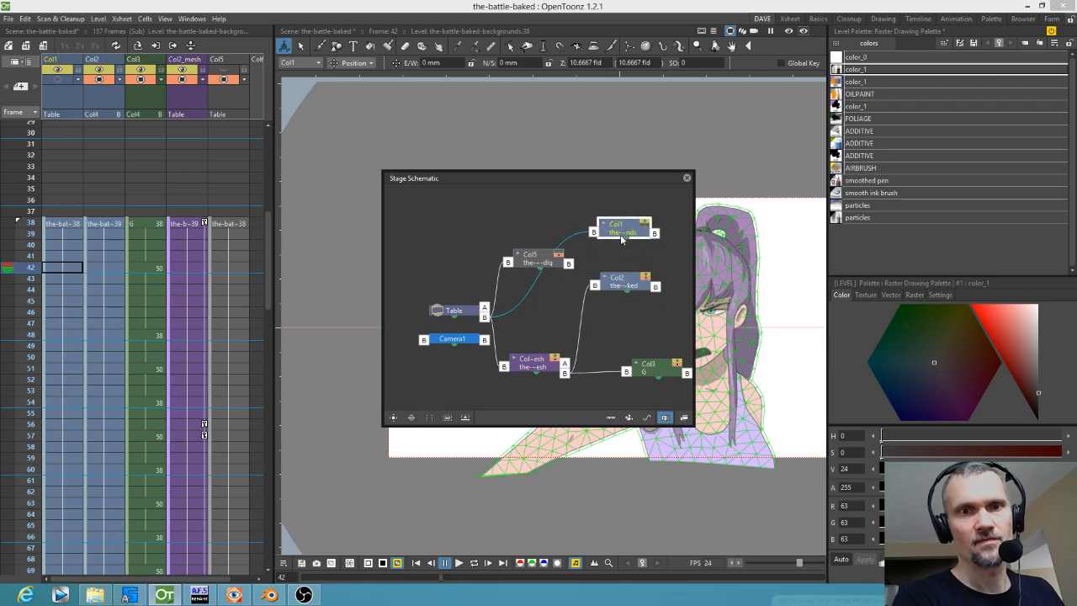
click(687, 178)
Step: Show the Col1 background in the viewer and hide the Col2_mesh wireframe
click(58, 80)
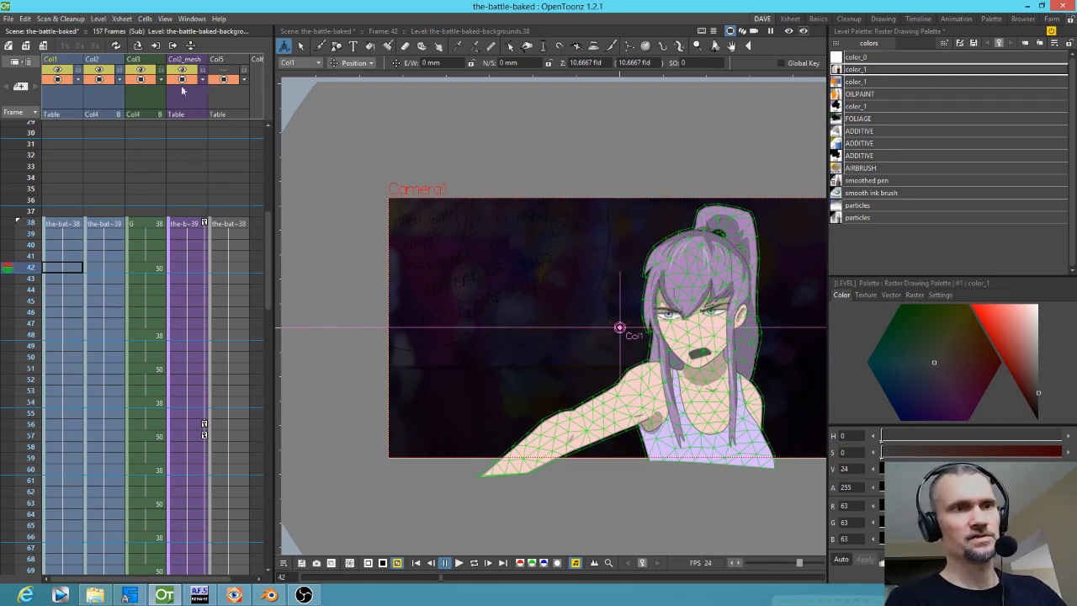
click(143, 79)
click(138, 79)
click(182, 79)
Step: Play the scene to examine the character and mouth animation over the stationary background
scroll(720, 313, down, 2)
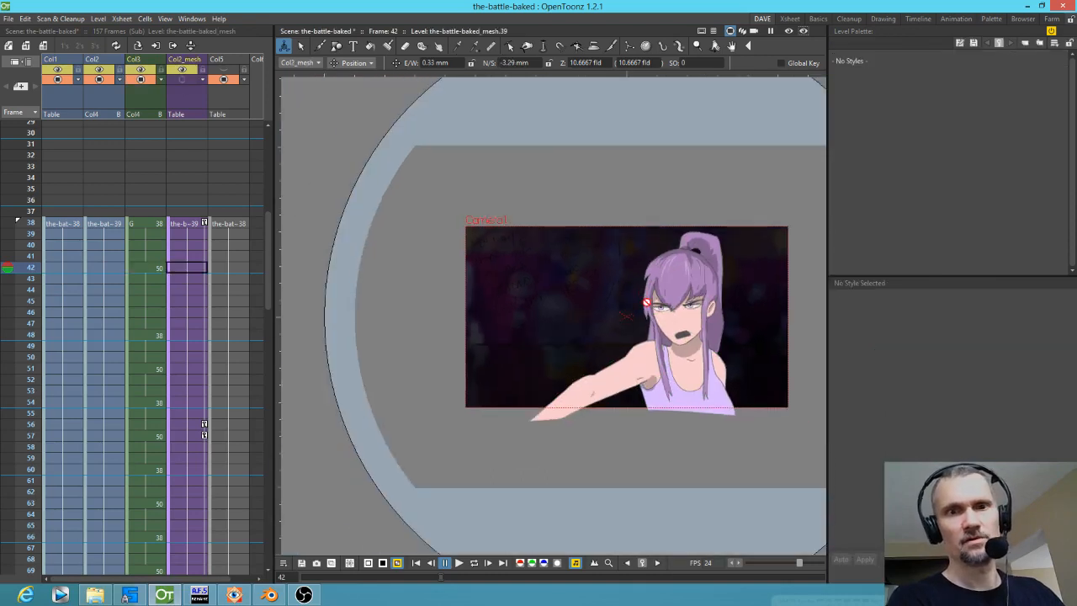
scroll(673, 313, up, 3)
key(l)
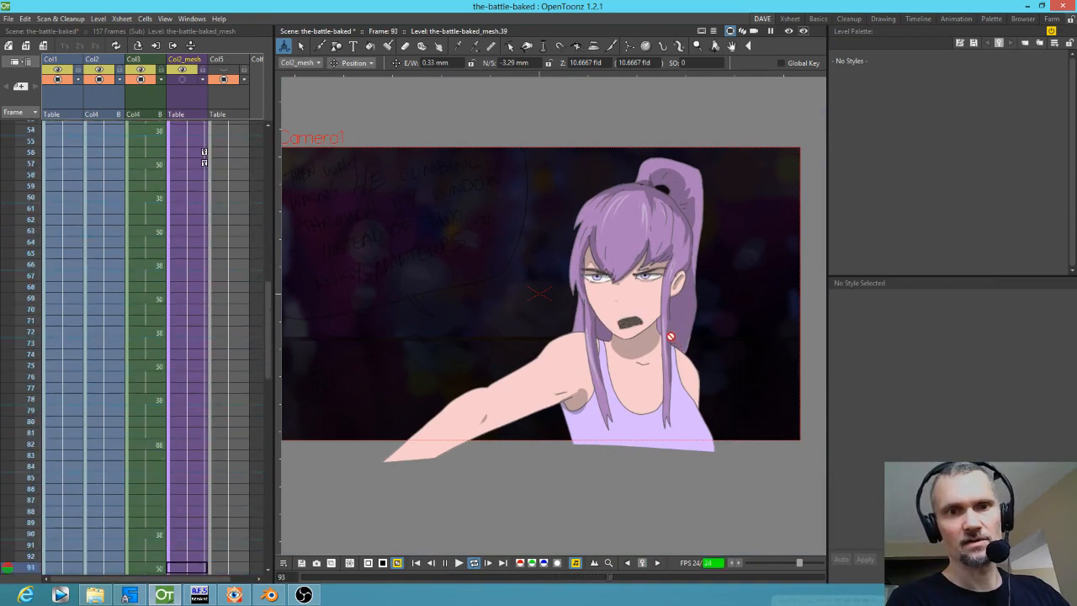
key(l)
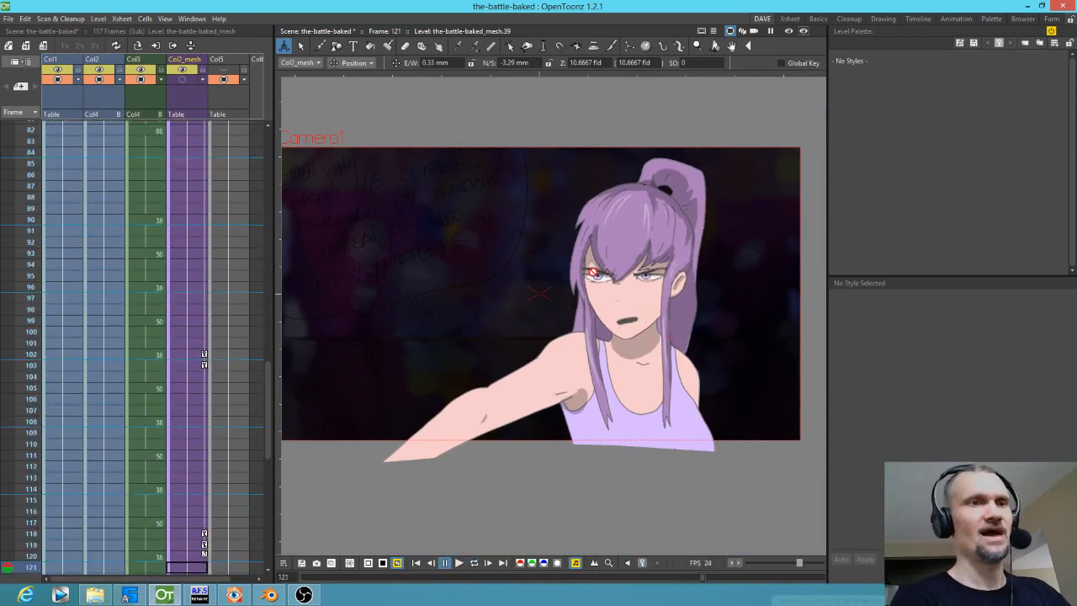
Step: Move the mouth column Col3 at frame 38 to about E/W -1.15 mm, N/S 2.29 mm
scroll(584, 272, up, 2)
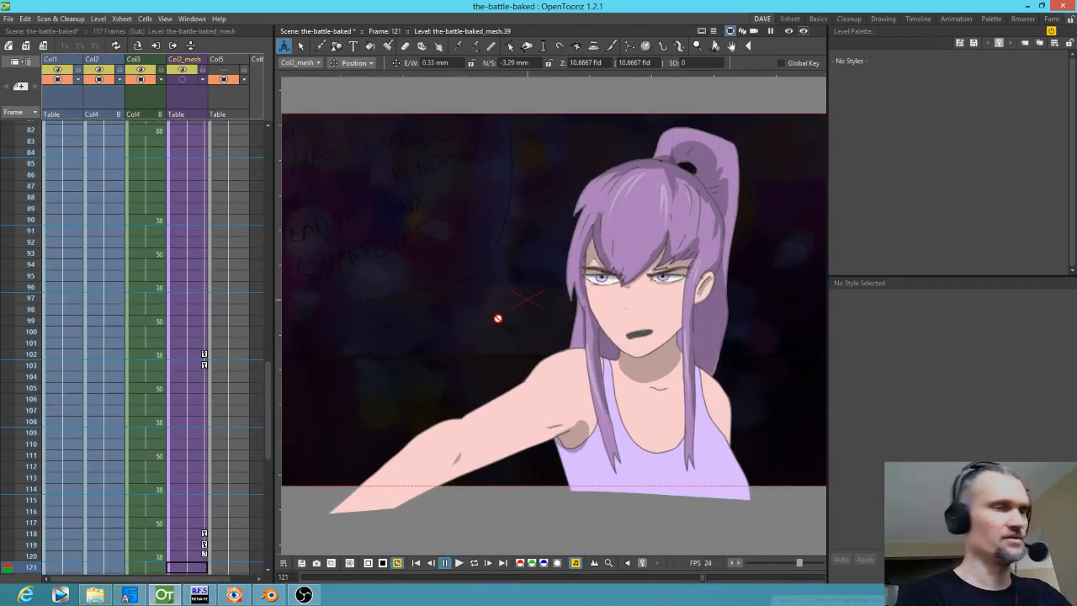
key(alt+comma)
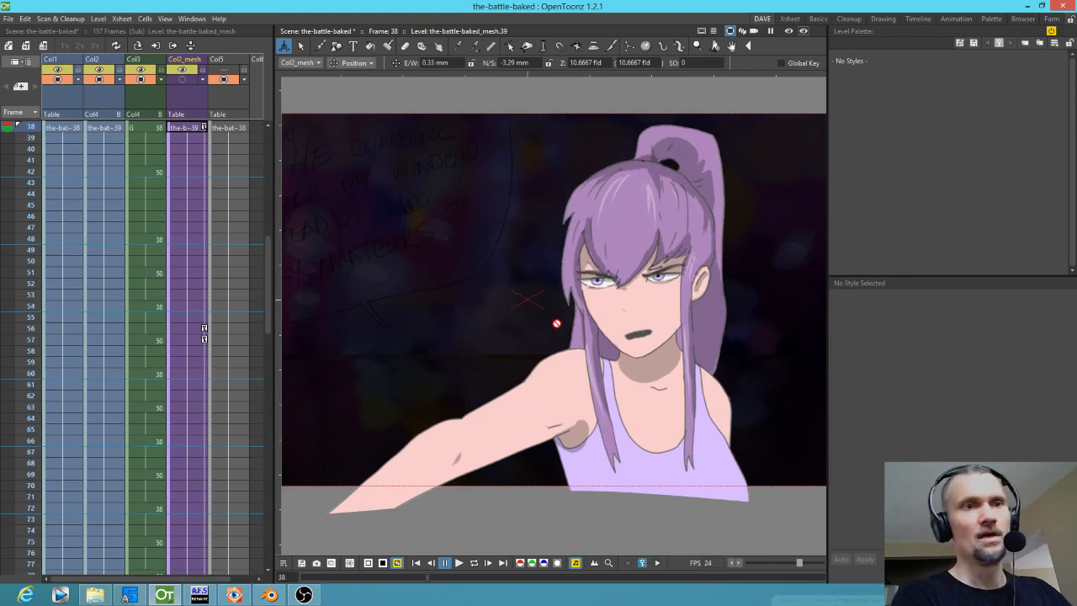
click(141, 128)
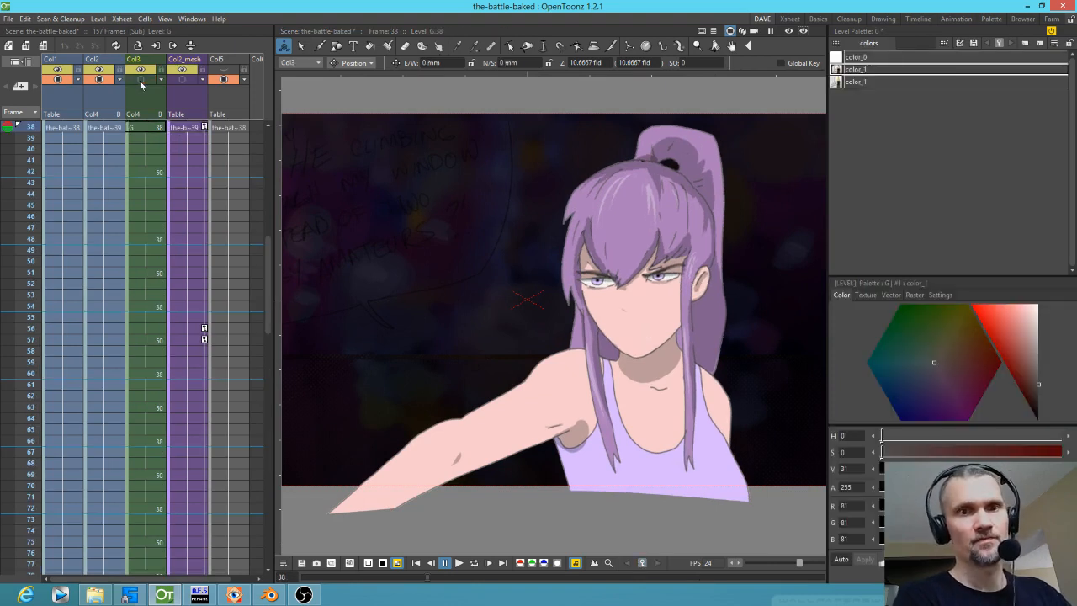
click(140, 79)
click(144, 130)
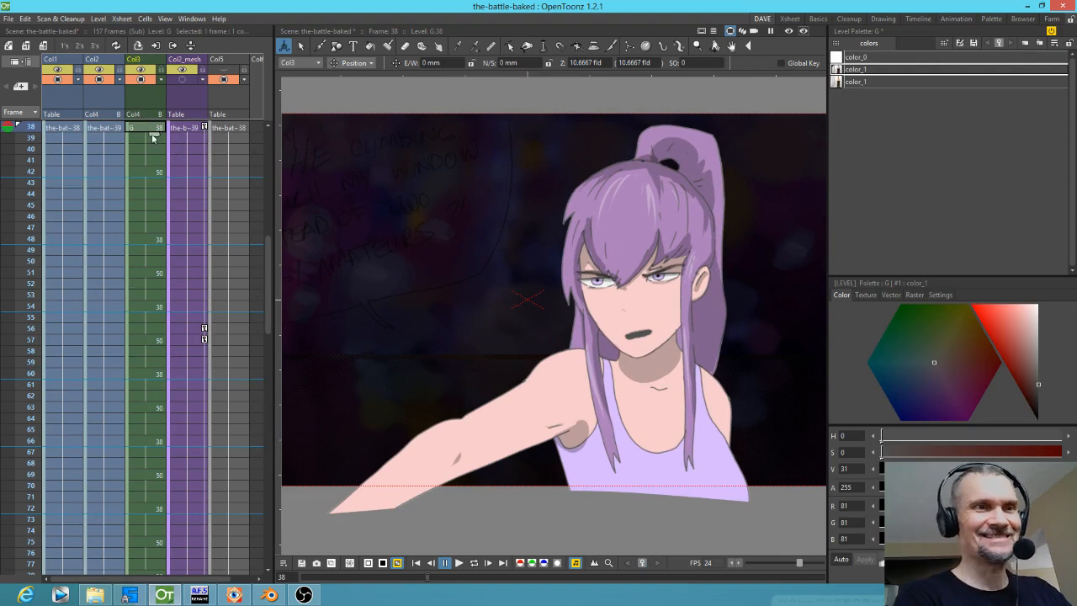
drag(621, 369, 616, 362)
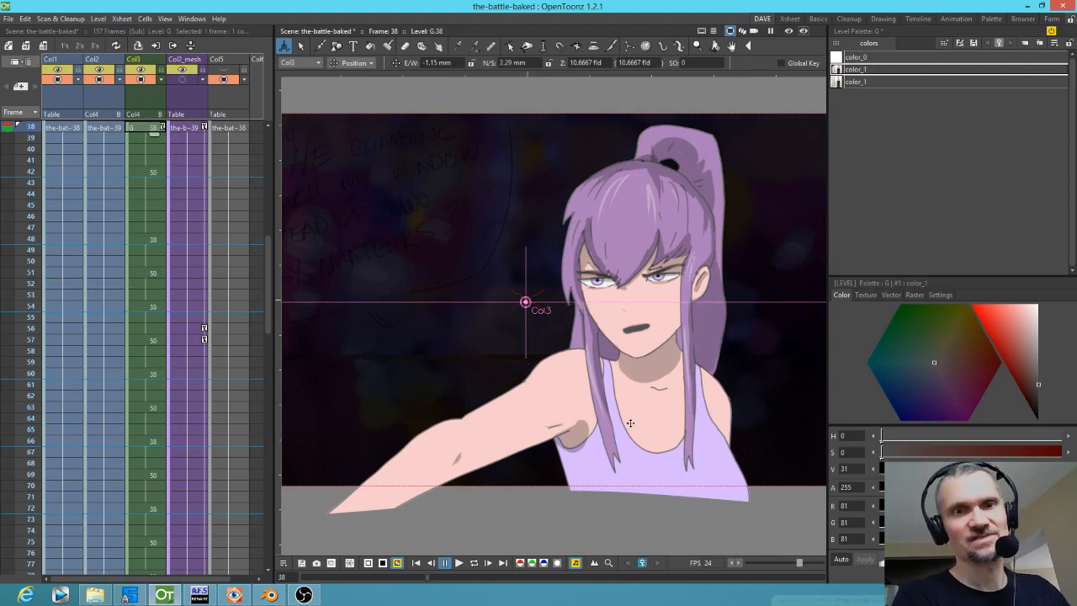
Step: Play the scene to check the repositioned mouth and look through the column timings down to frame 157
key(p)
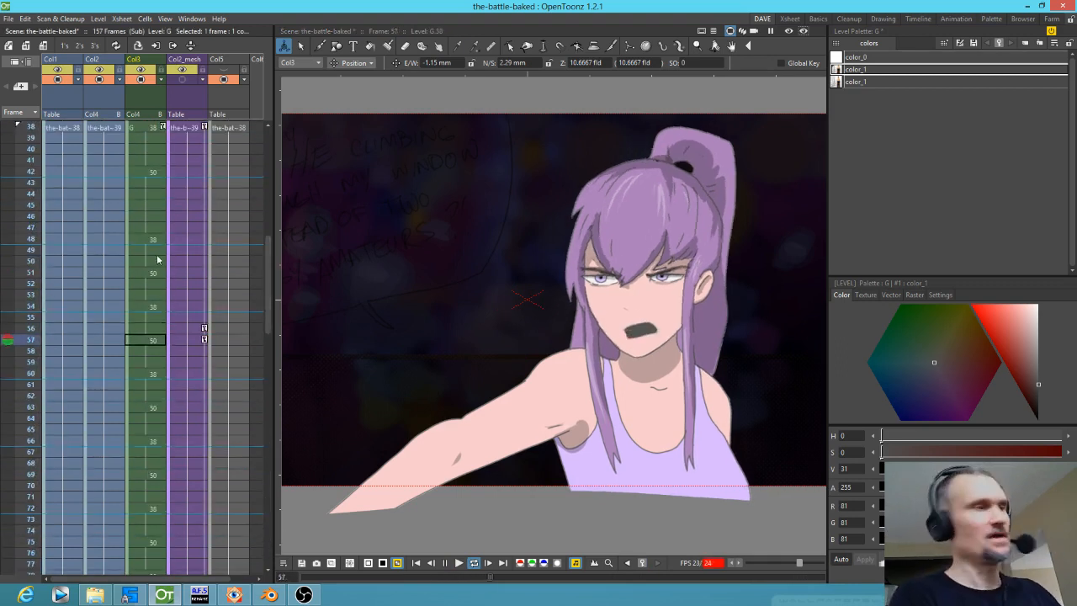
key(l)
scroll(158, 267, down, 2)
scroll(139, 235, up, 5)
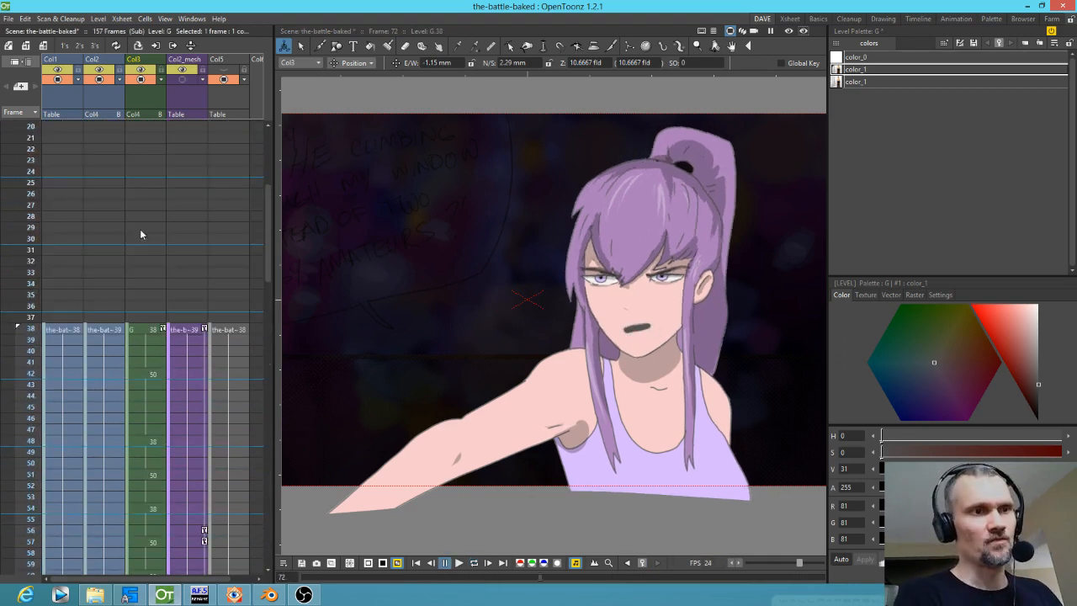
scroll(139, 229, down, 9)
scroll(164, 265, down, 9)
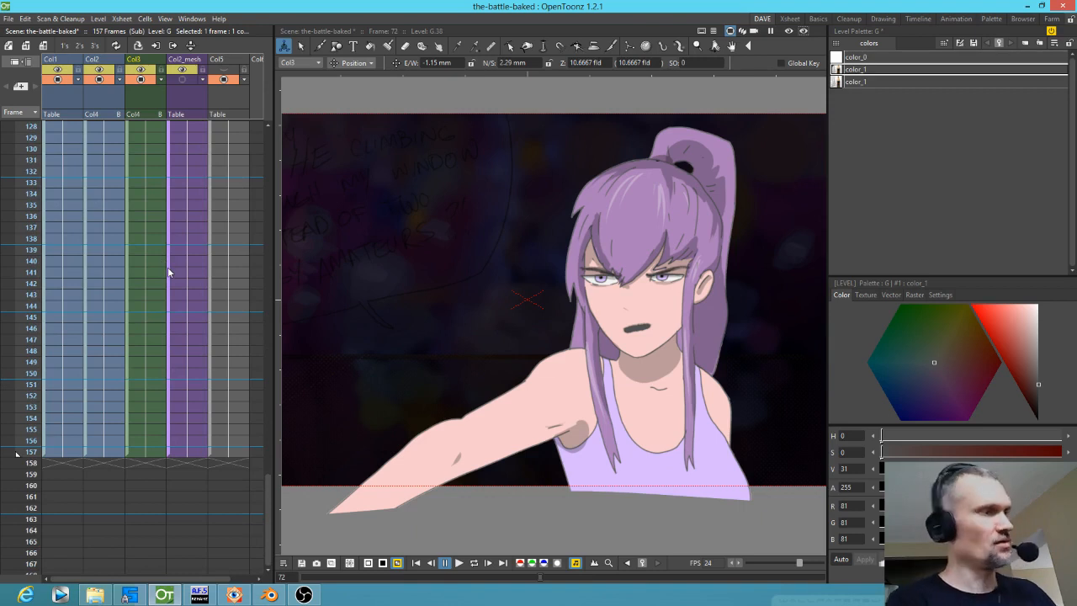
Step: Render frames 38 to 157 to a flipbook, save it as 0040.mp4 in L:\ANIME\render, and close the flipbook
key(ctrl+r)
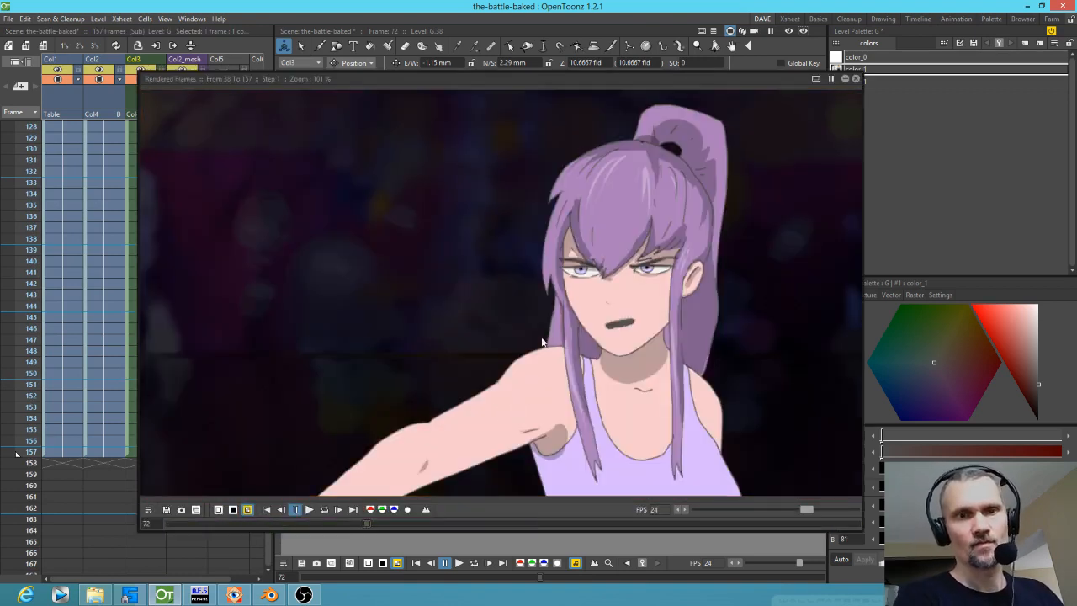
click(166, 510)
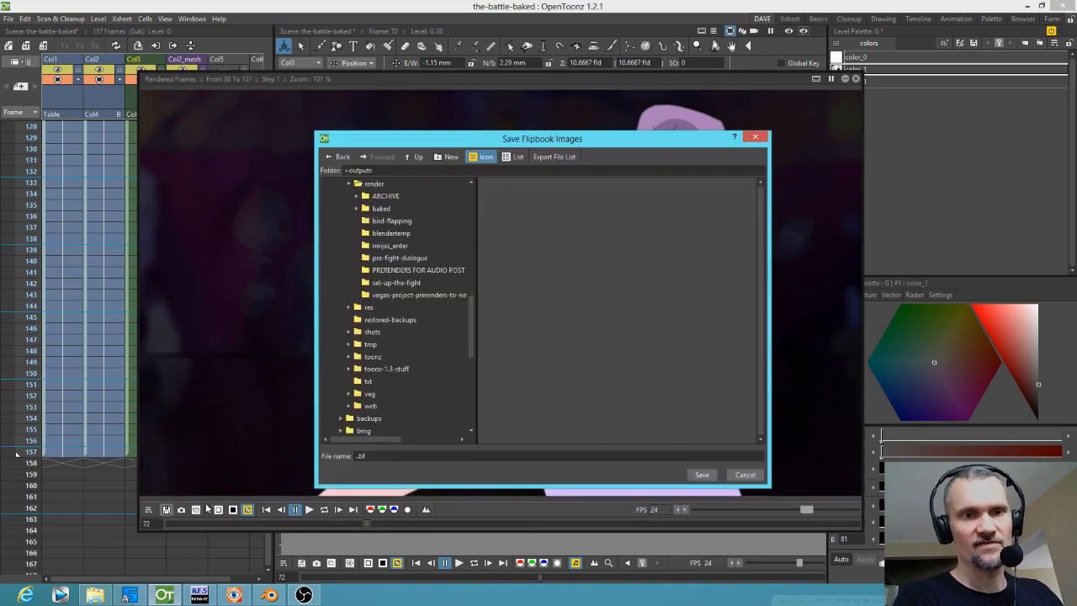
click(373, 185)
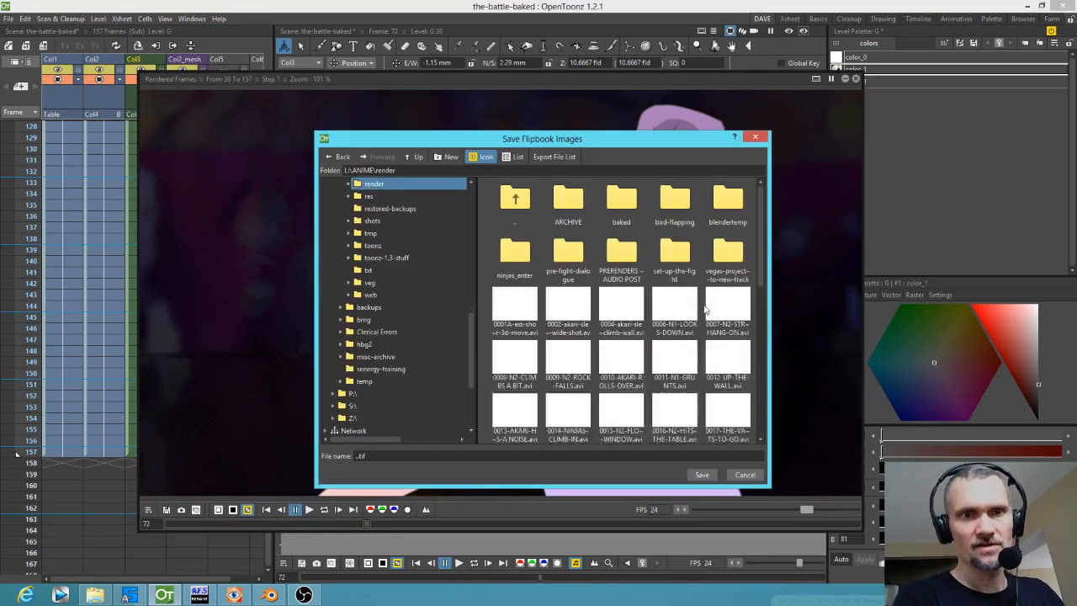
drag(762, 275, 778, 431)
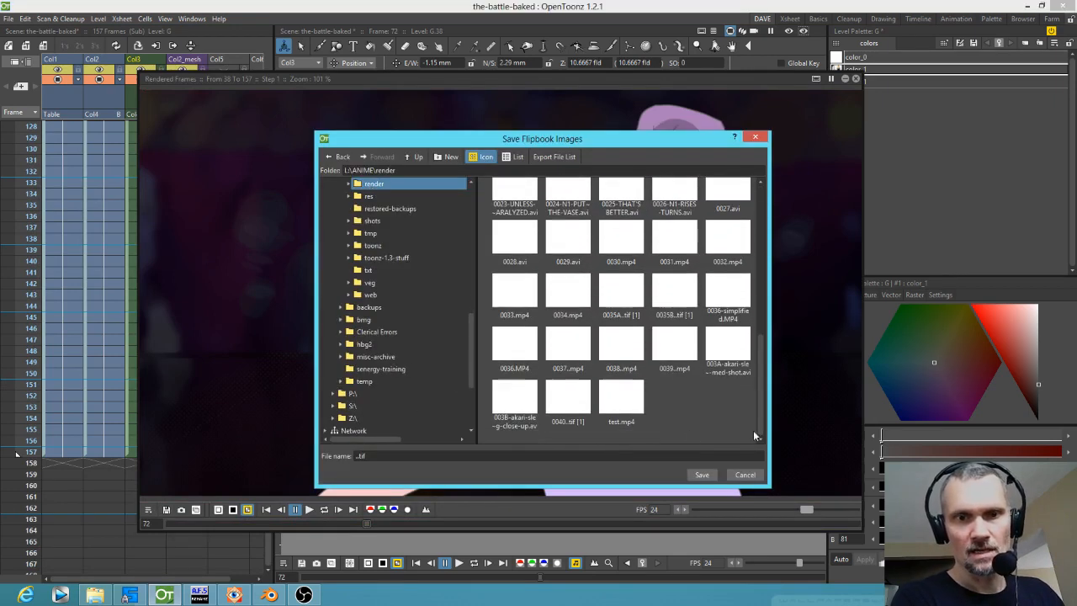
click(570, 400)
click(391, 455)
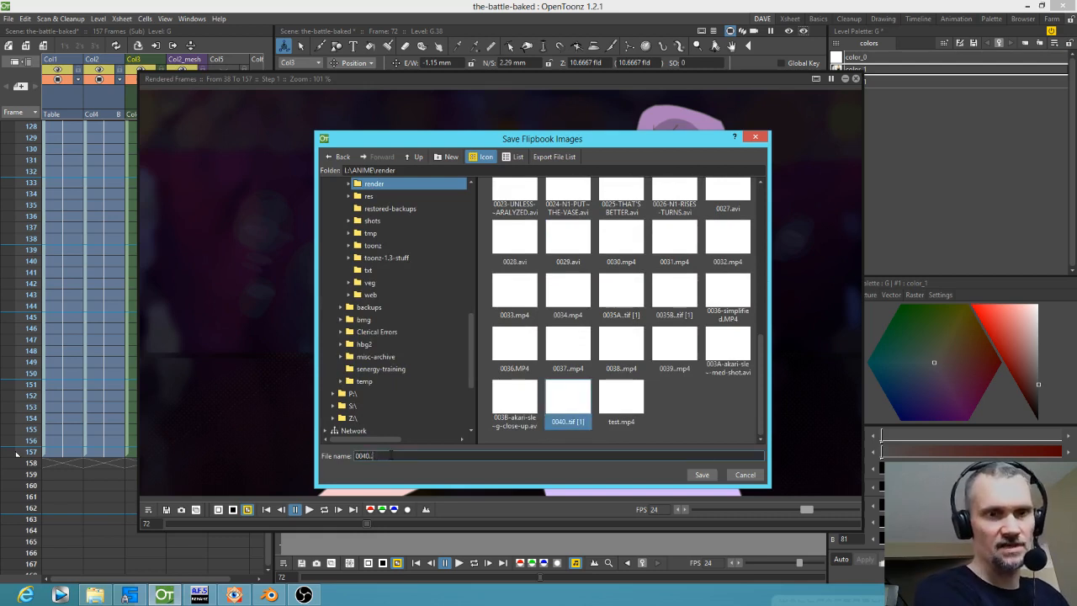
text(.)
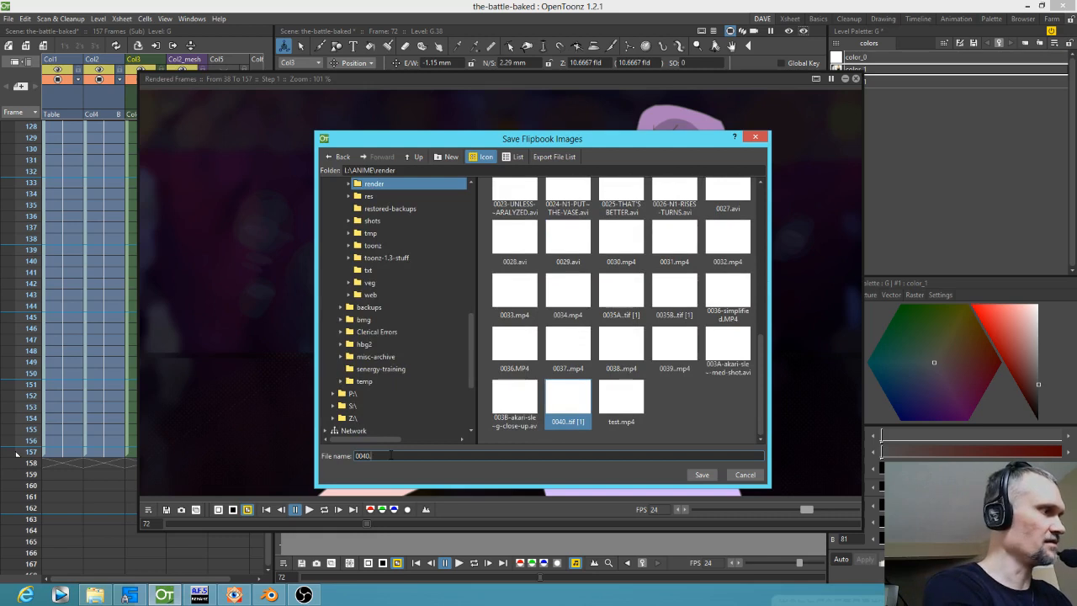
text(mp4)
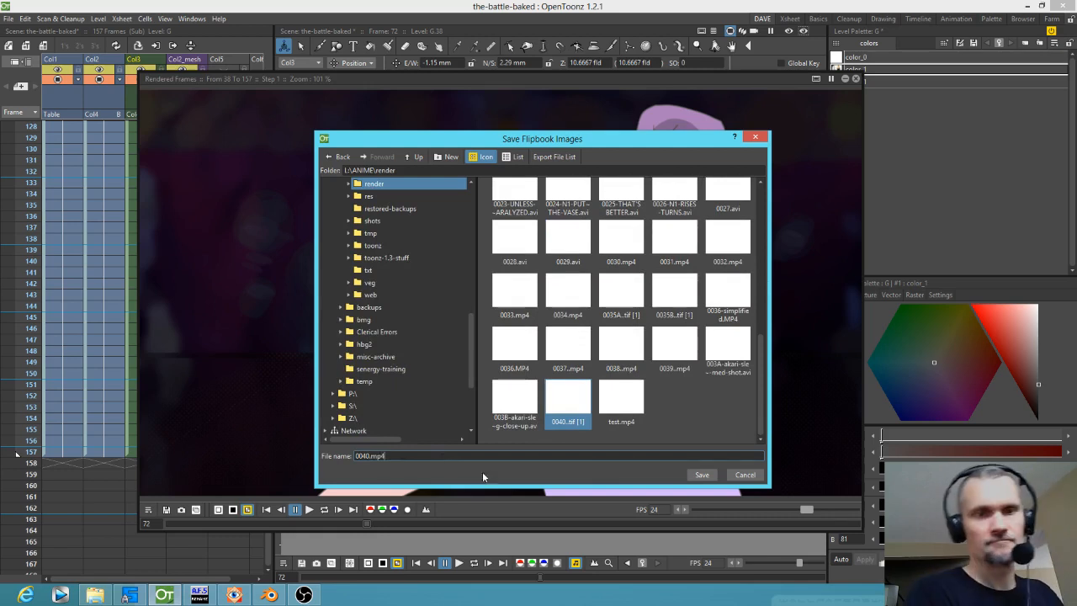
click(700, 474)
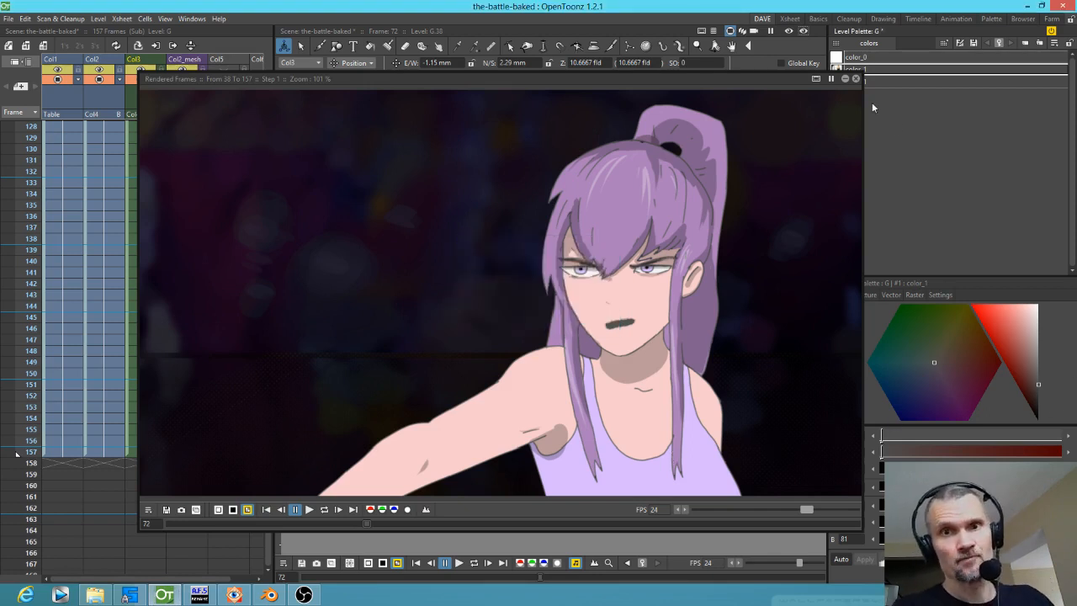
click(856, 79)
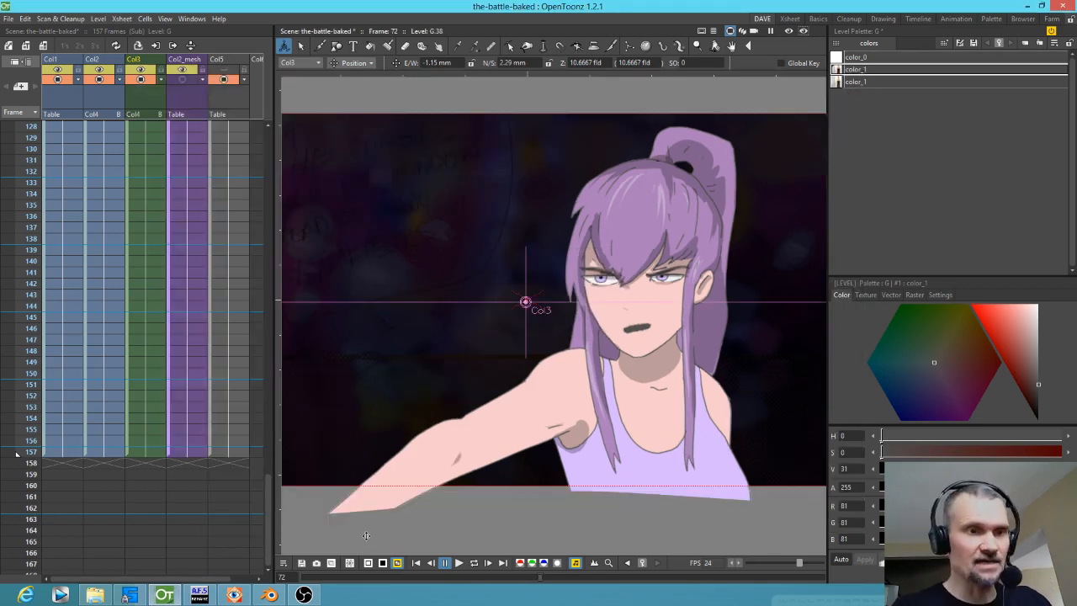
Step: Switch to Blender, add 0040.mp4 to the sequencer and place the strip directly after the 0040.0037.tif strip
click(269, 595)
drag(267, 577, 404, 576)
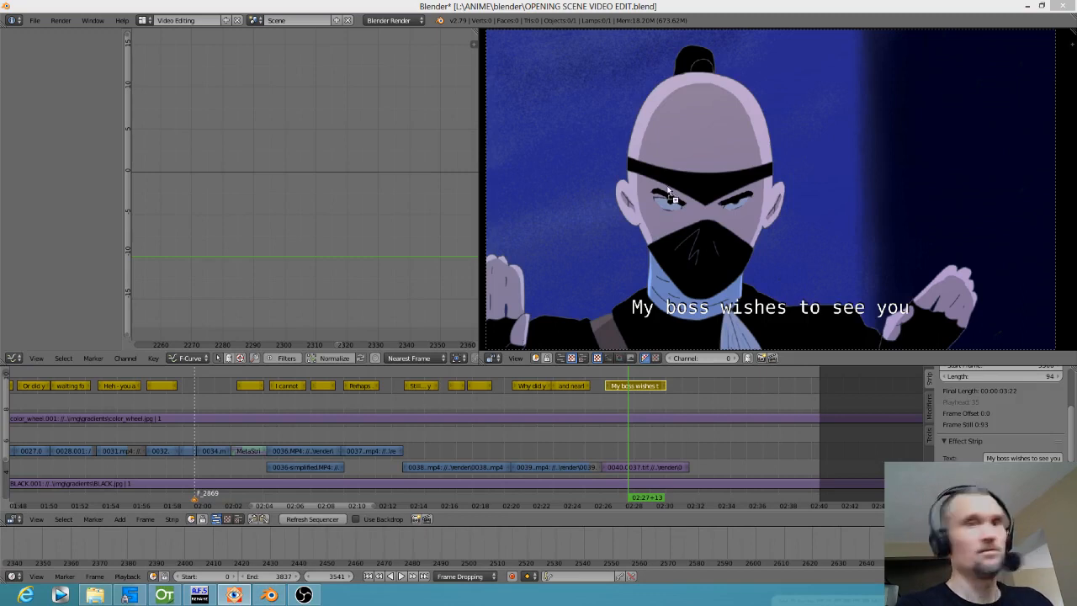
drag(691, 462, 689, 456)
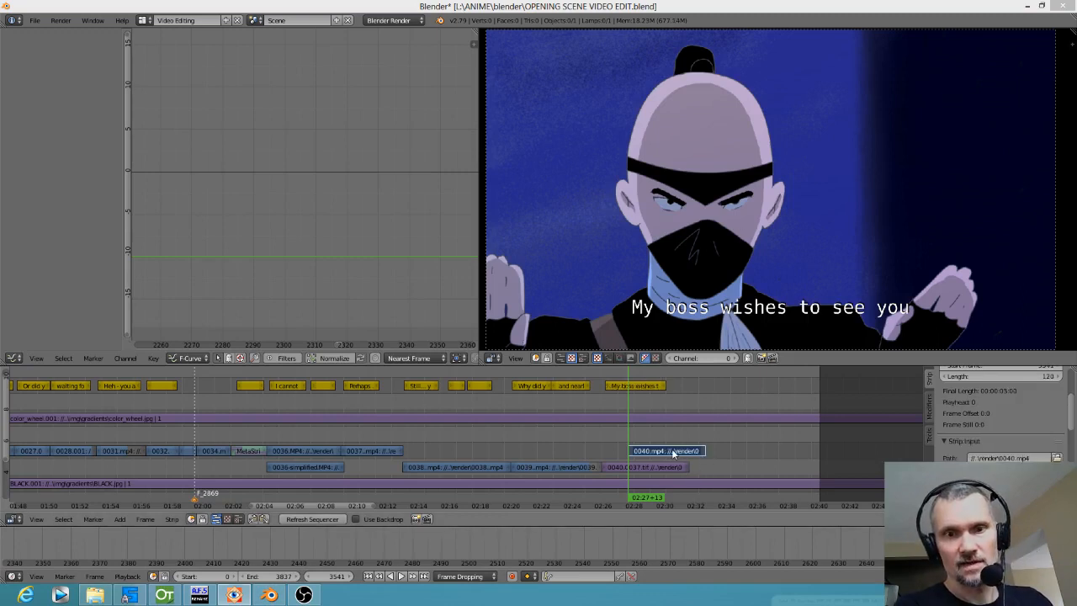
right_click(672, 450)
key(g)
click(721, 467)
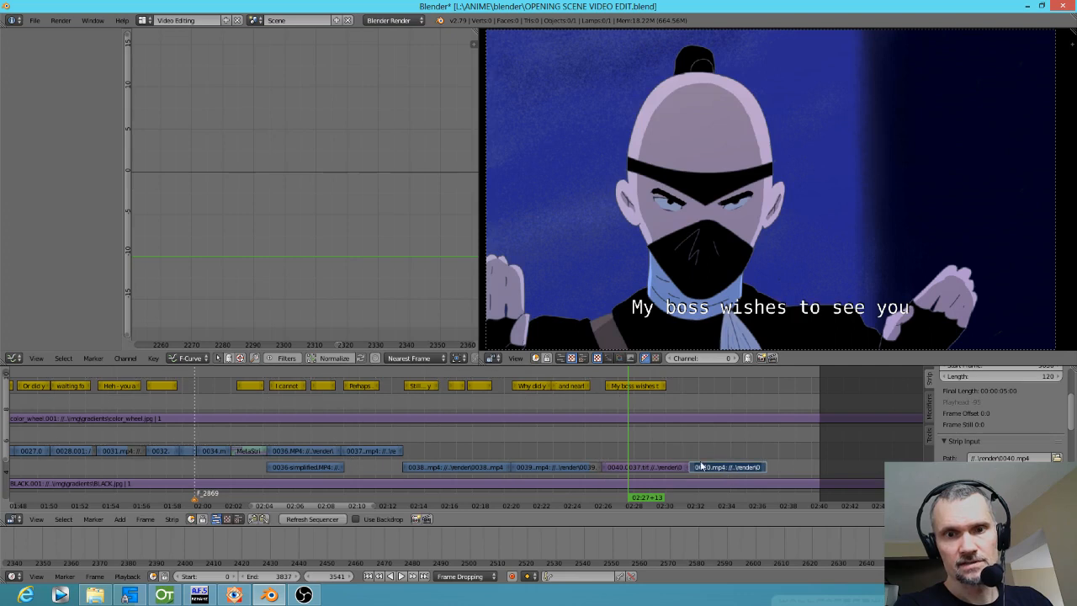
Step: Duplicate the "My boss wishes to see you" subtitle strip and place the copy above the 0040.mp4 clip
right_click(637, 386)
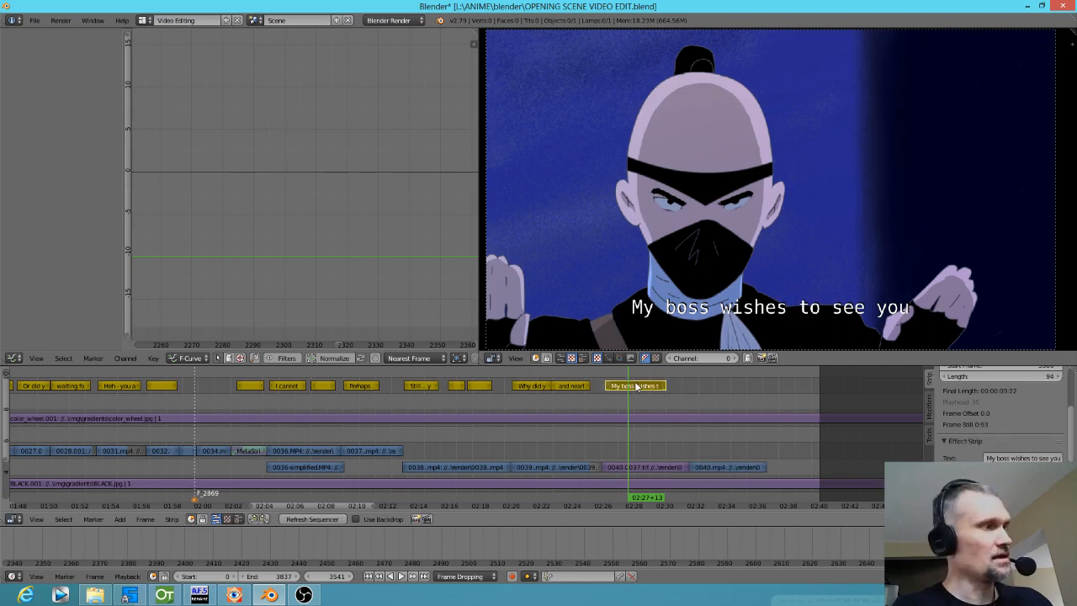
key(shift+d)
click(728, 385)
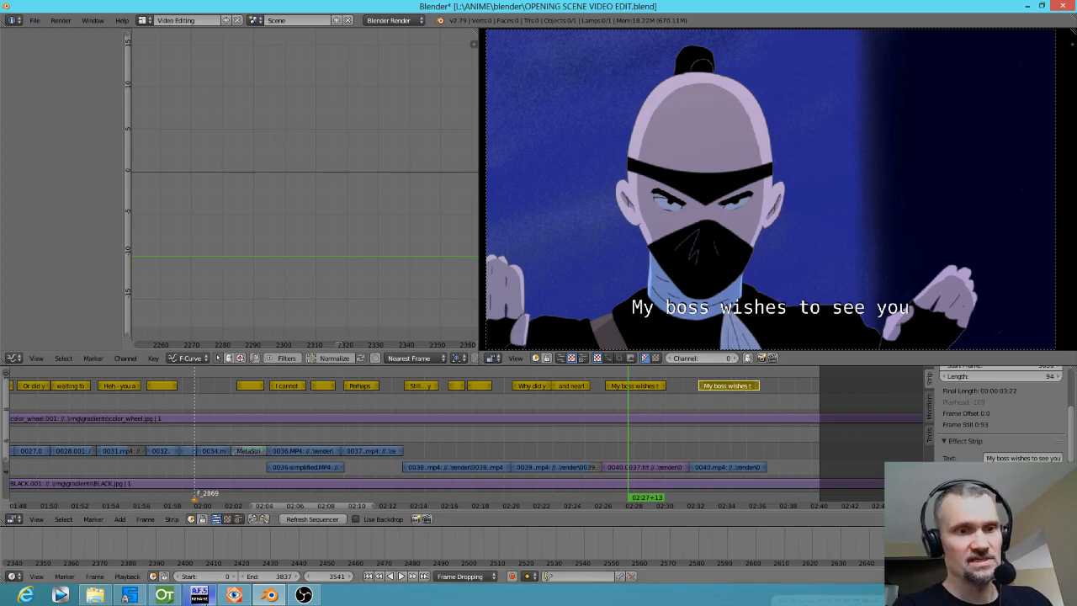
Step: Switch to OpenToonz and hide the Col1 background to read the handwritten dialogue in the speech bubble
click(164, 594)
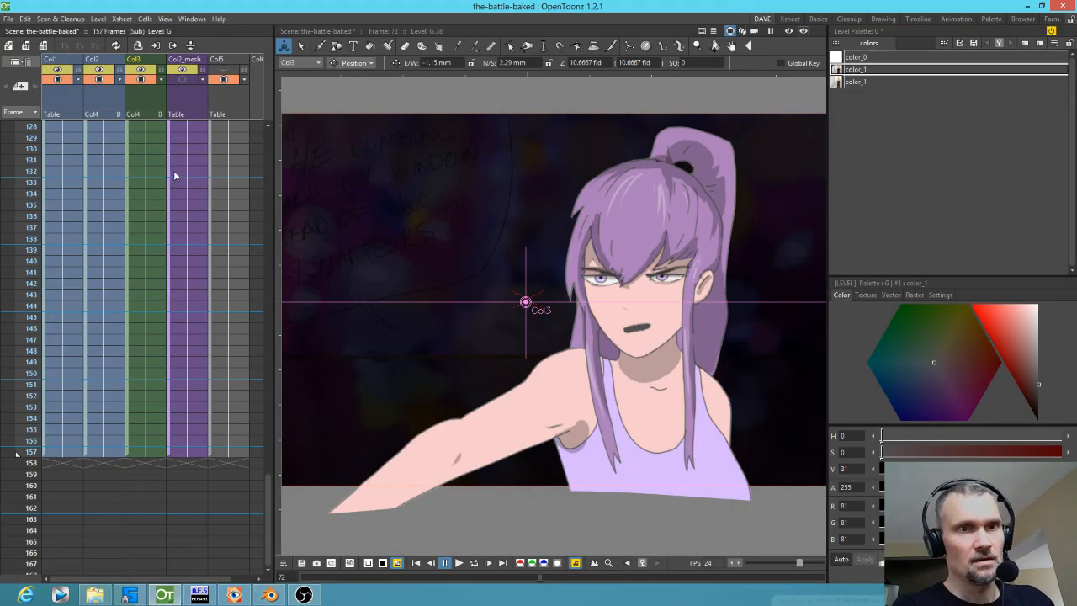
scroll(174, 176, up, 5)
click(60, 79)
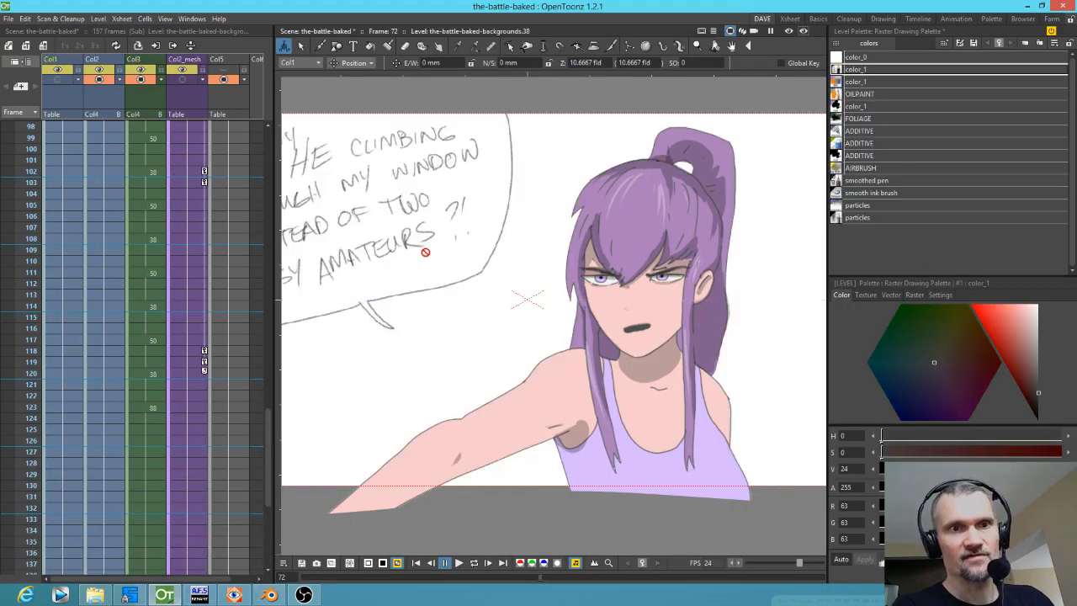
drag(425, 252, 551, 288)
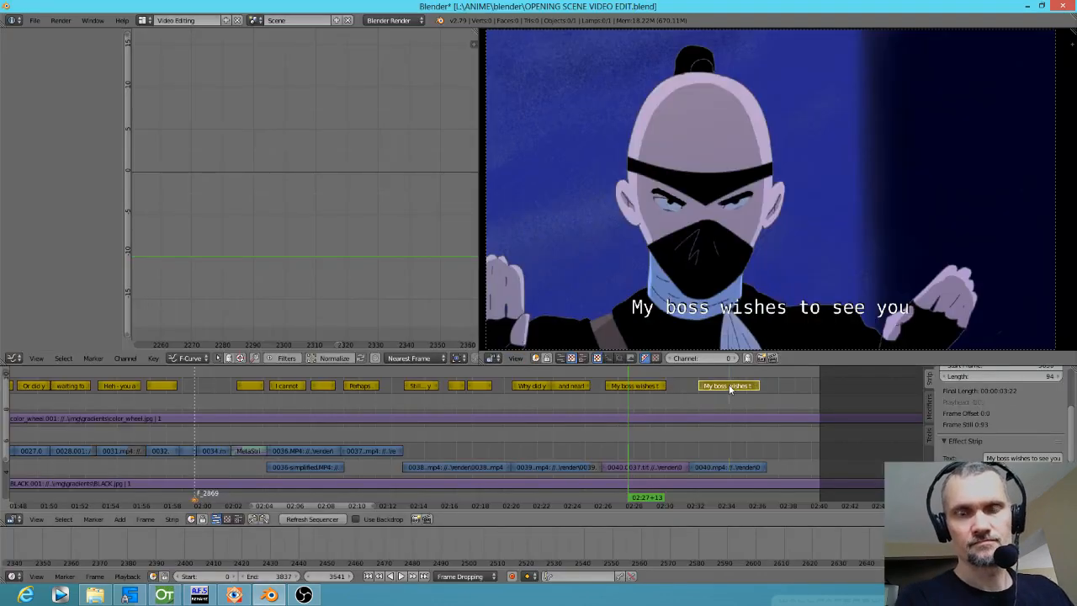
Step: Back in Blender, set the duplicated subtitle's text to "Then why wasn't HE climbing through my window instead of two noisy amateurs"
click(729, 384)
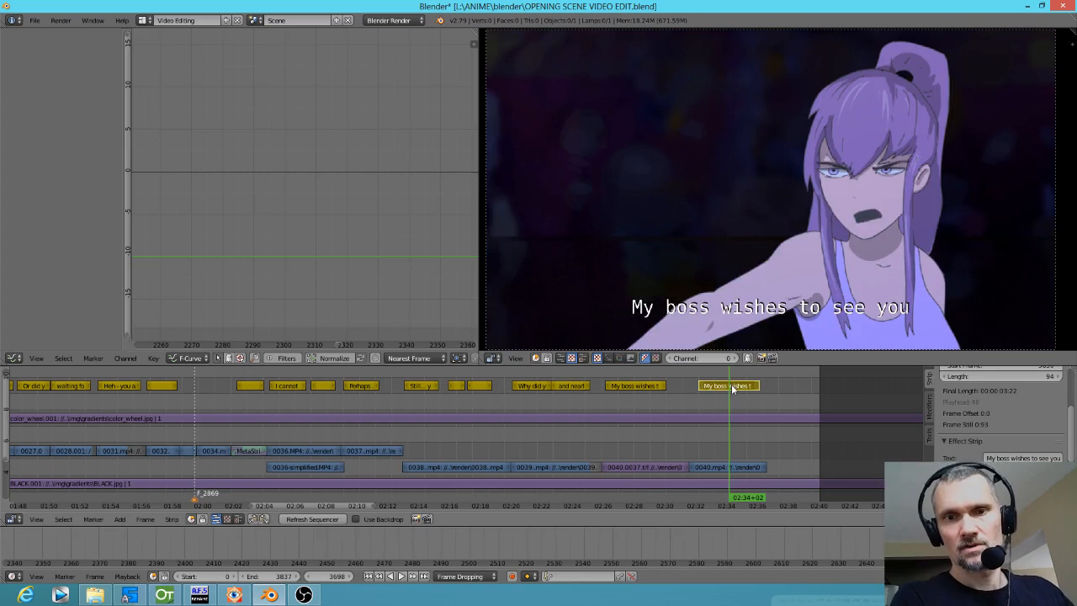
click(1041, 458)
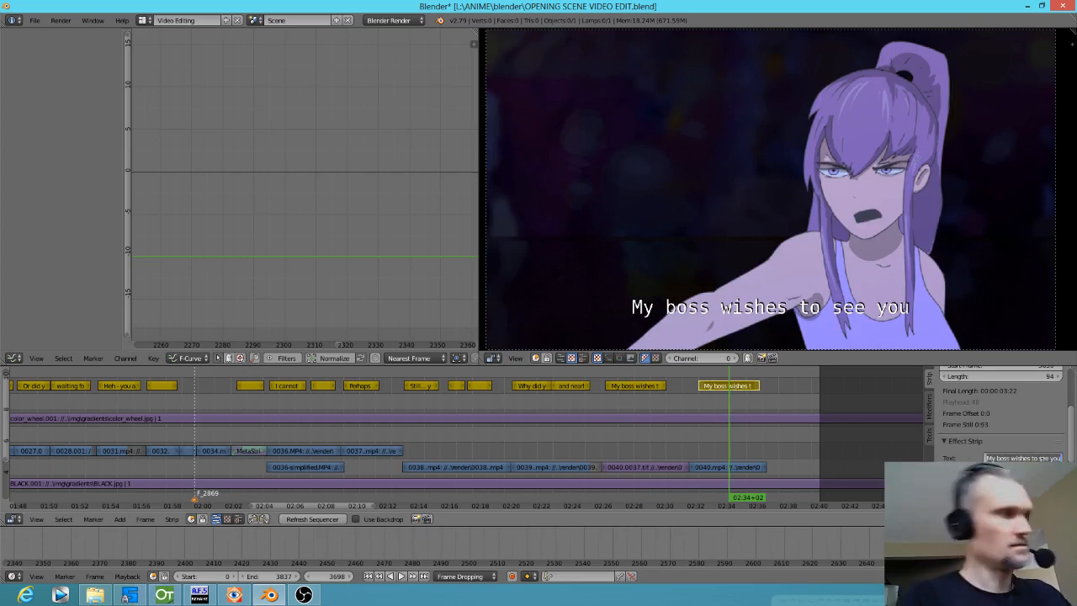
text(The)
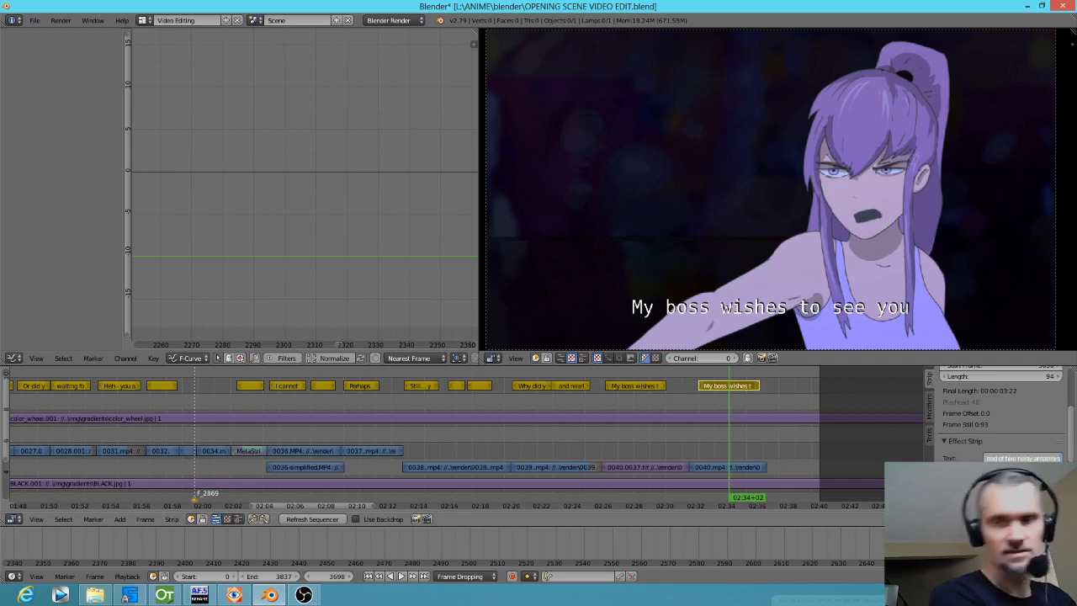
key(Return)
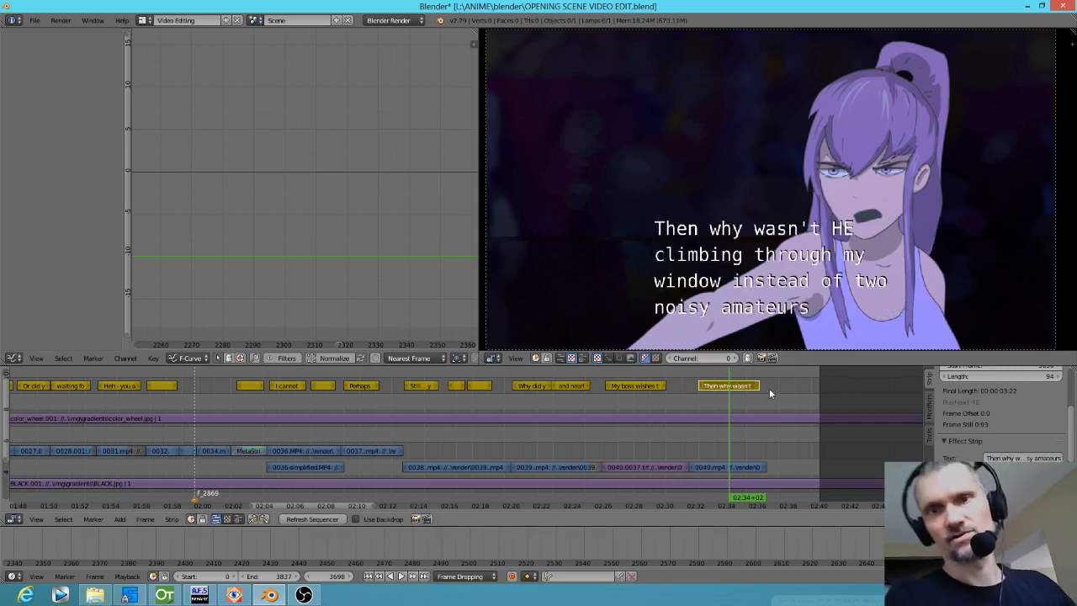
Step: Play the cut into 0040.mp4 and move the "Then why wasn't HE" subtitle strip to start level with that clip
click(670, 437)
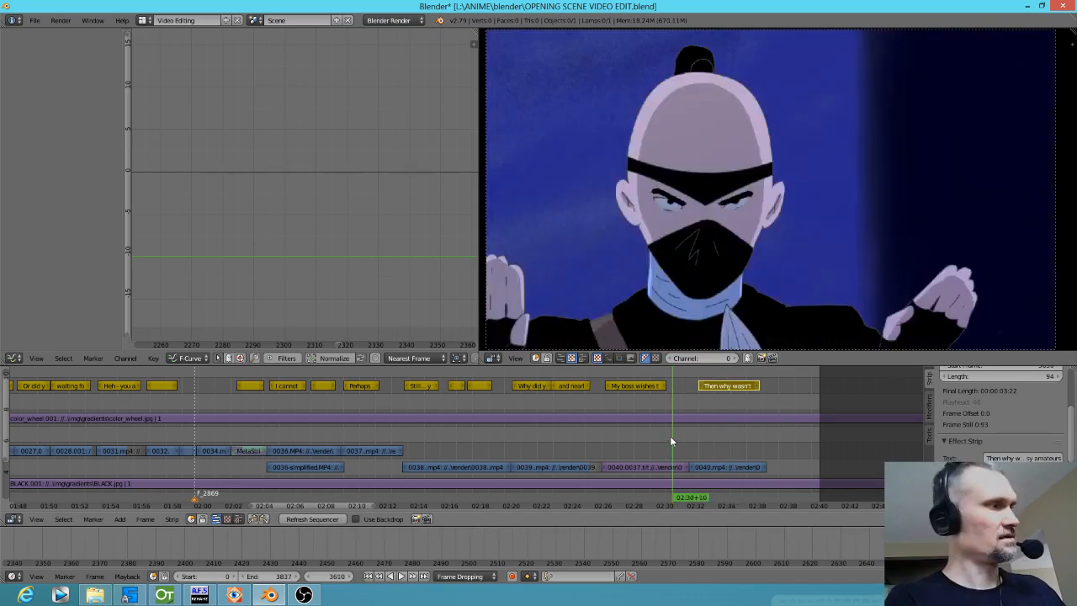
key(alt+a)
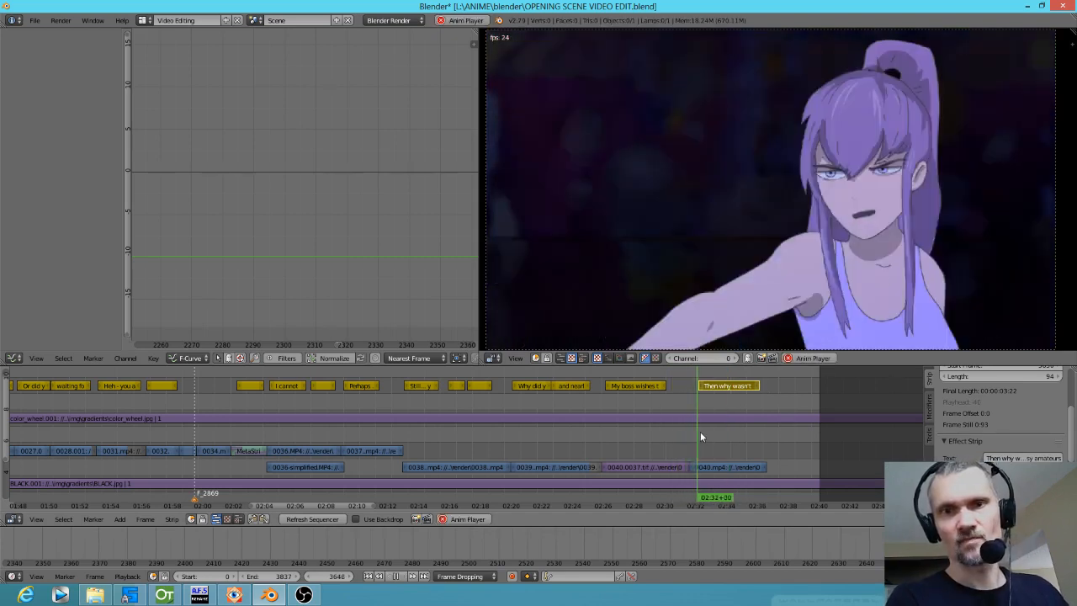
key(alt+a)
key(g)
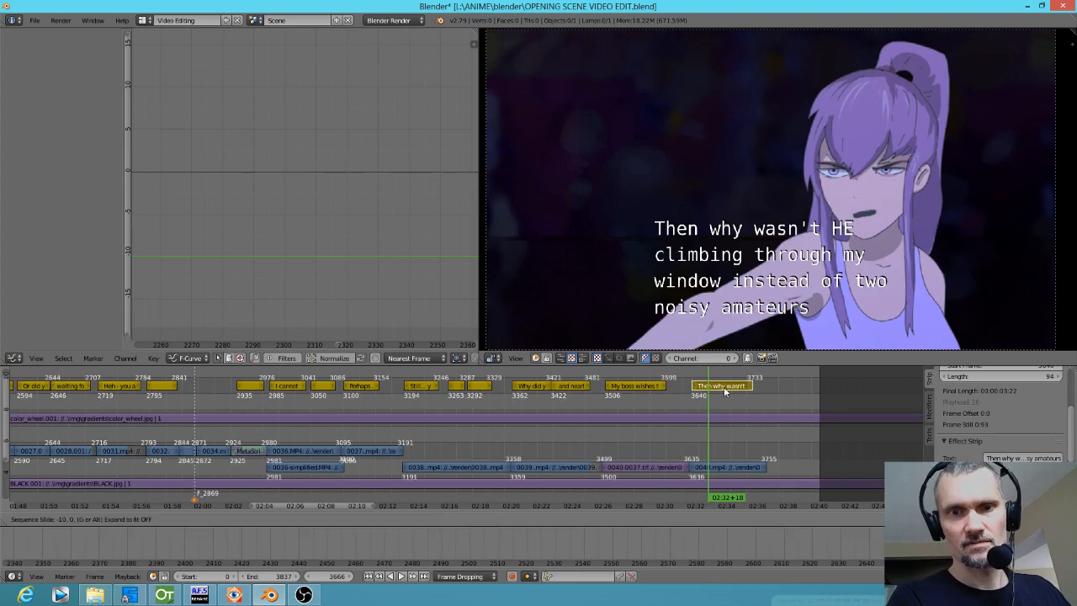
click(724, 387)
drag(703, 398, 697, 400)
scroll(733, 398, up, 2)
scroll(733, 398, up, 4)
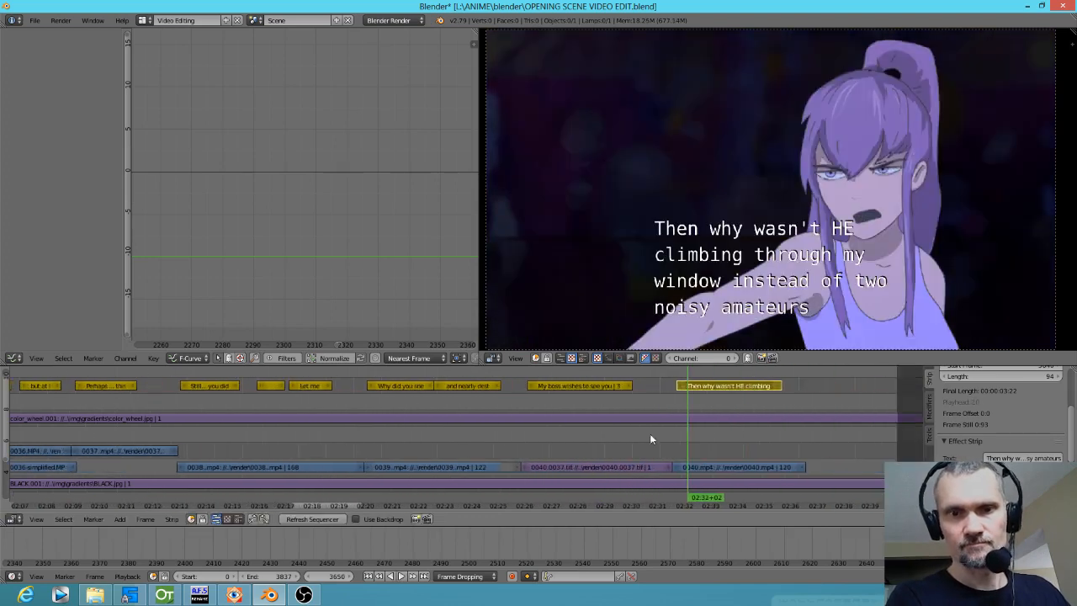
key(g)
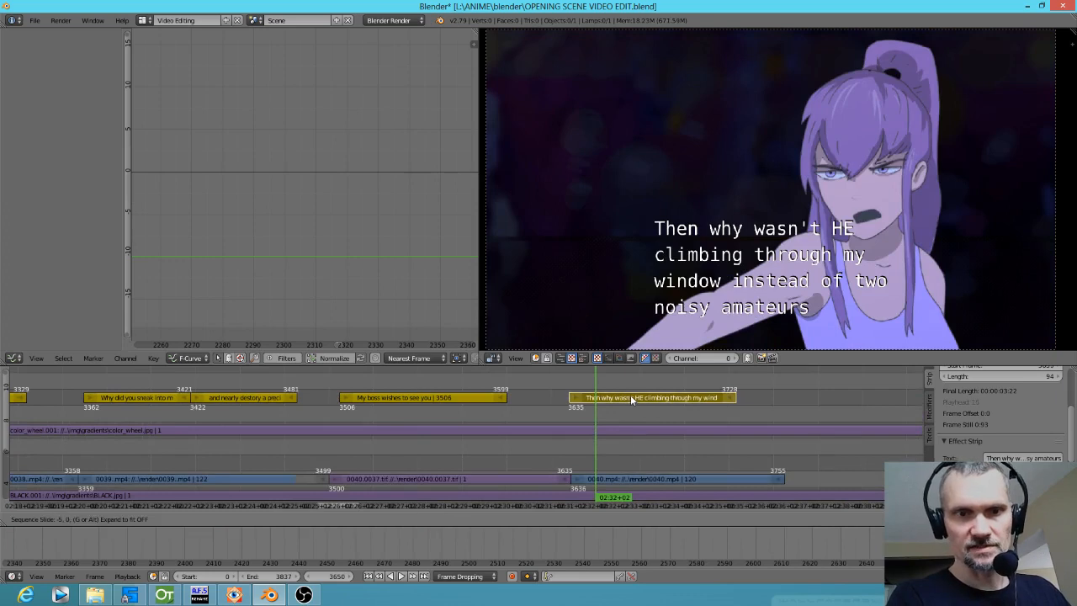
click(606, 402)
drag(568, 414, 494, 414)
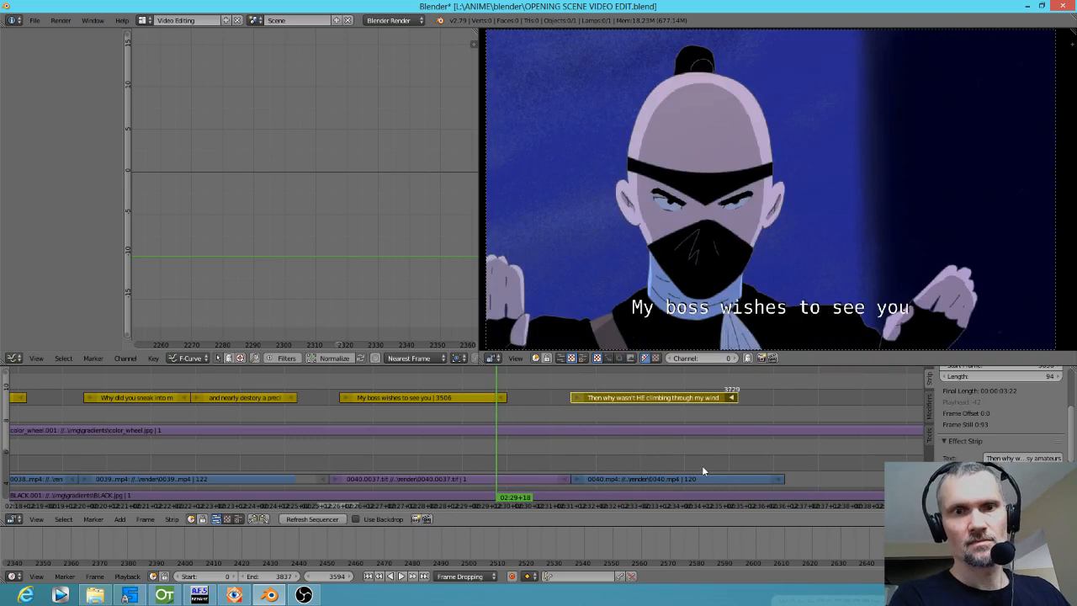
Step: Play the edit from the start of 0039.mp4 and extend the end of the 0040.mp4 clip to frame 3771
scroll(645, 448, down, 2)
scroll(459, 450, down, 2)
click(355, 449)
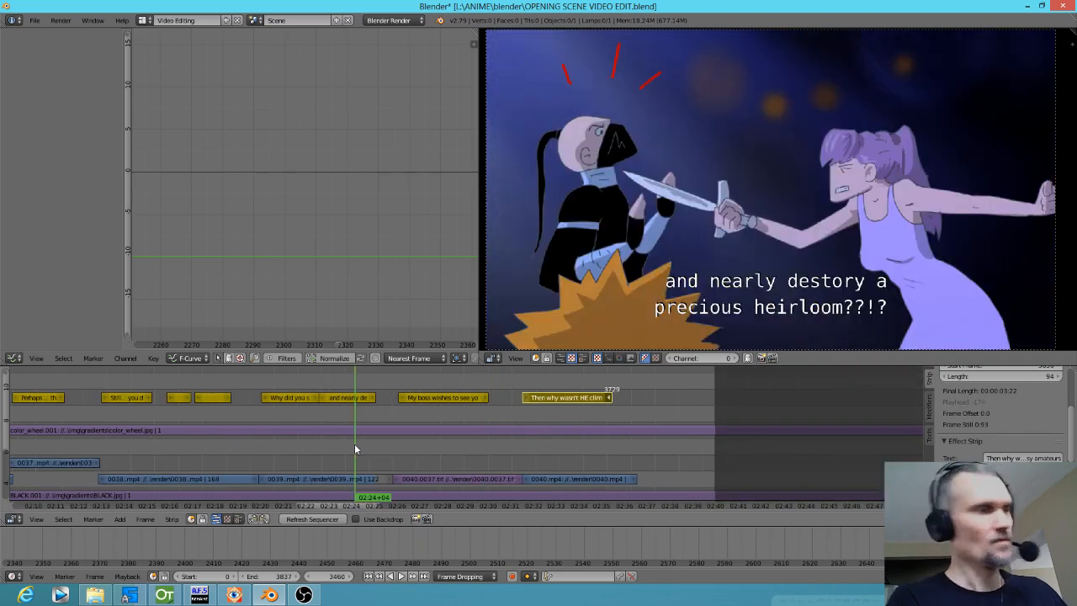
key(alt+a)
click(259, 454)
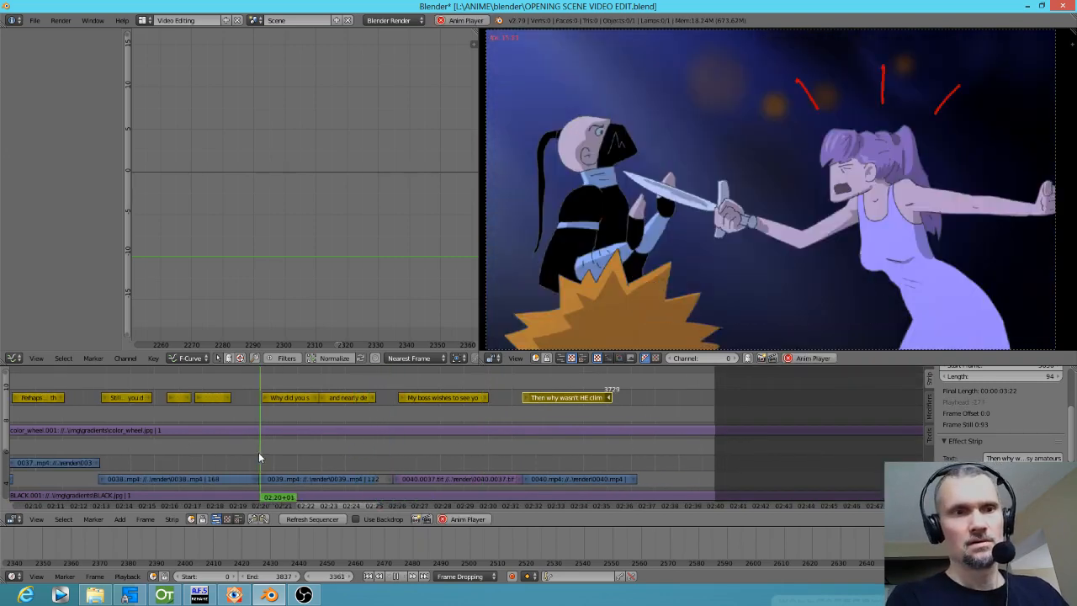
right_click(634, 479)
key(g)
click(649, 480)
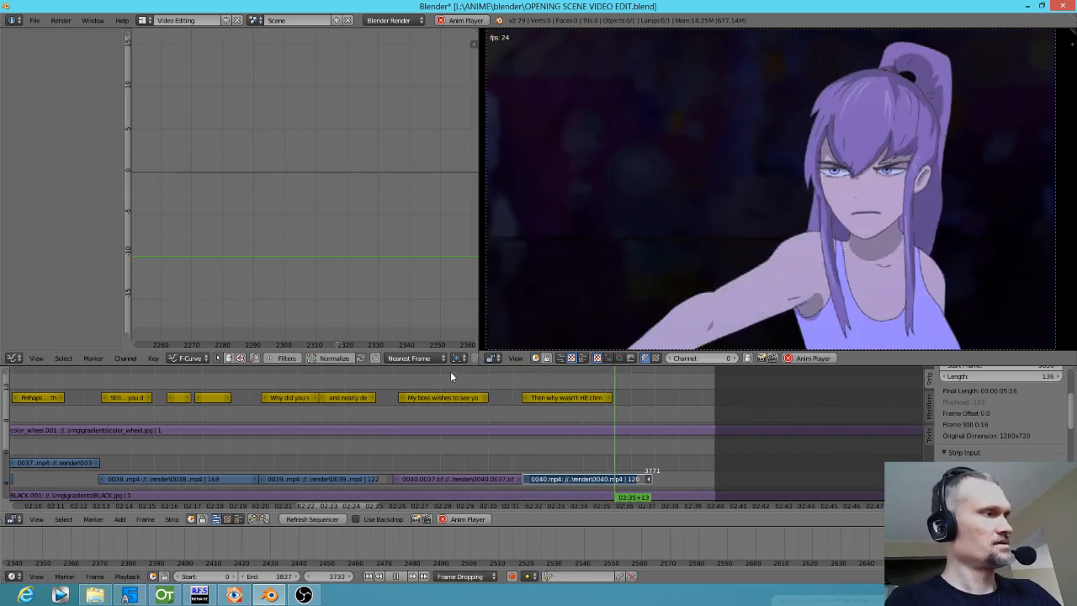
Step: Stop playback and move the "Then why wasn't HE" subtitle earlier, to just after the "My boss wishes to see you" subtitle
key(alt+a)
right_click(558, 397)
key(g)
click(531, 402)
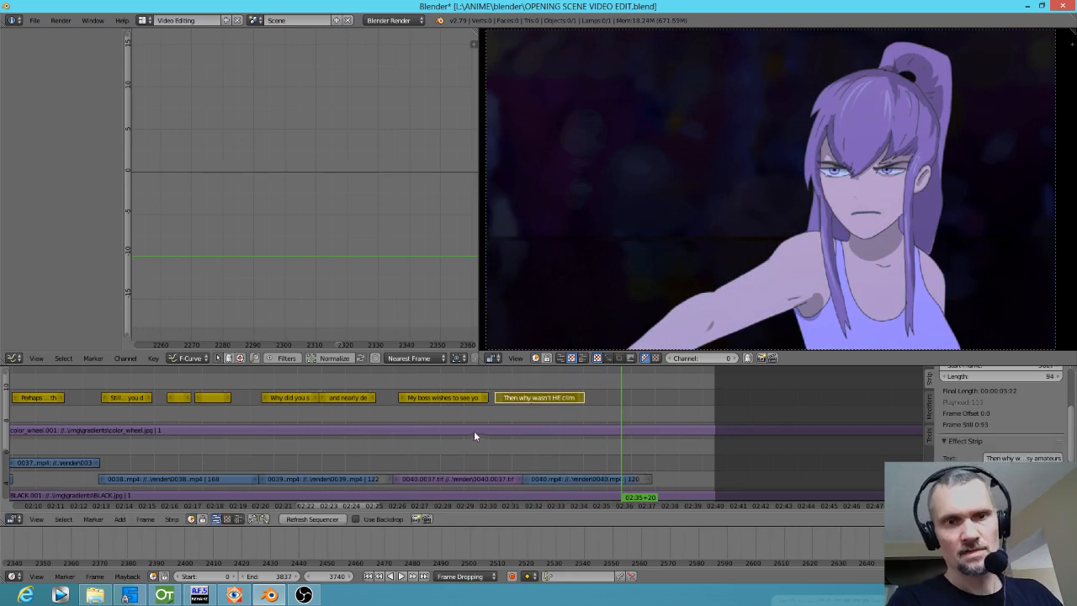
Step: Play the moved subtitle against the clip and extend the end of its strip to frame 3718
click(485, 447)
key(alt+a)
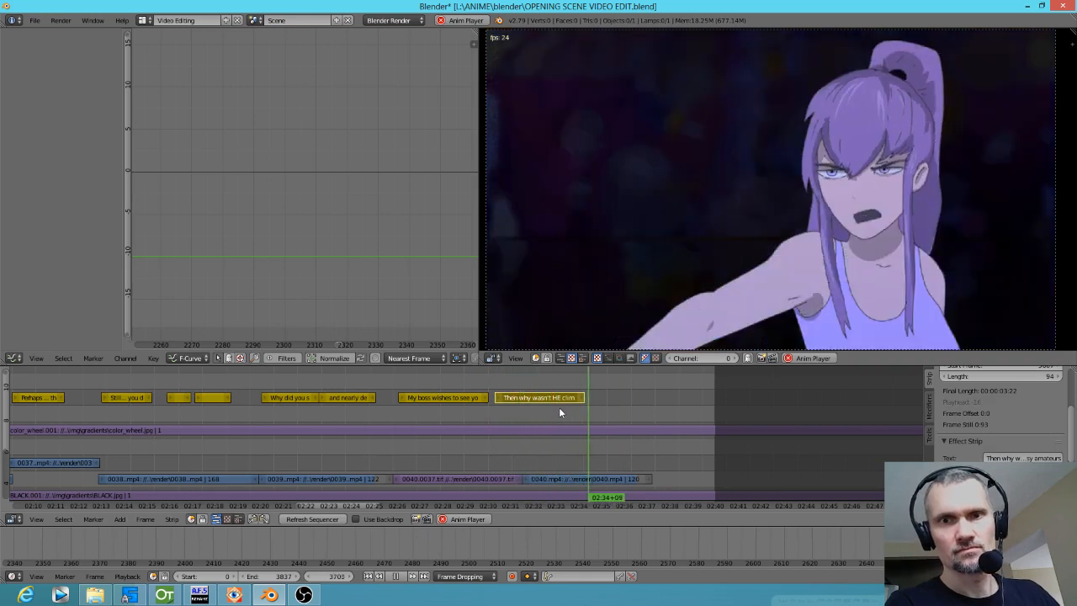
click(548, 397)
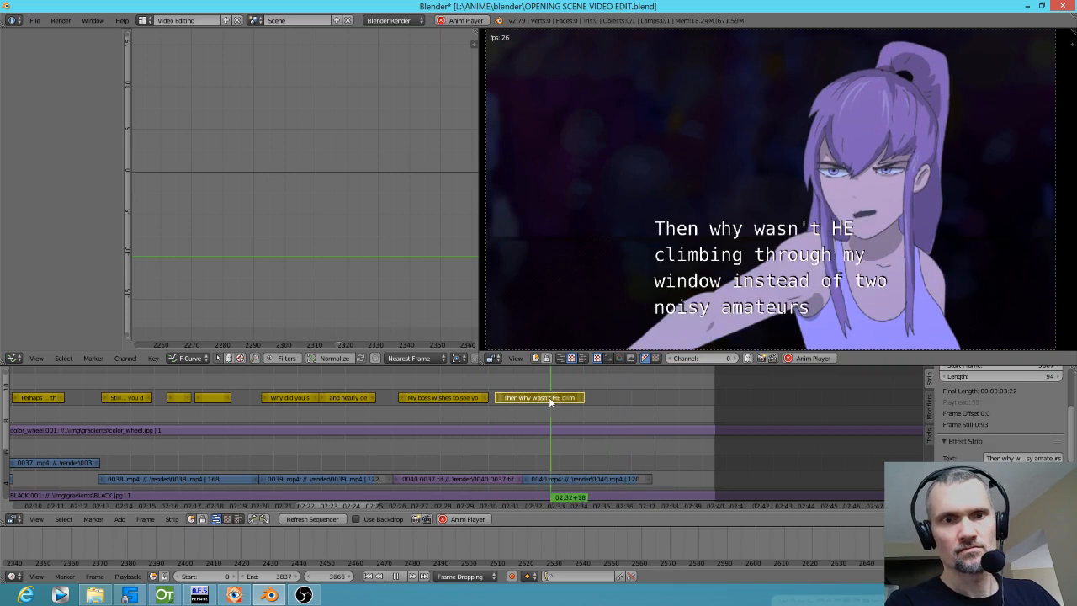
key(alt+a)
drag(583, 398, 657, 413)
drag(558, 412, 347, 413)
Step: Play the preceding dialogue and shorten the subtitle about the precious heirloom to end at frame 3467
key(alt+a)
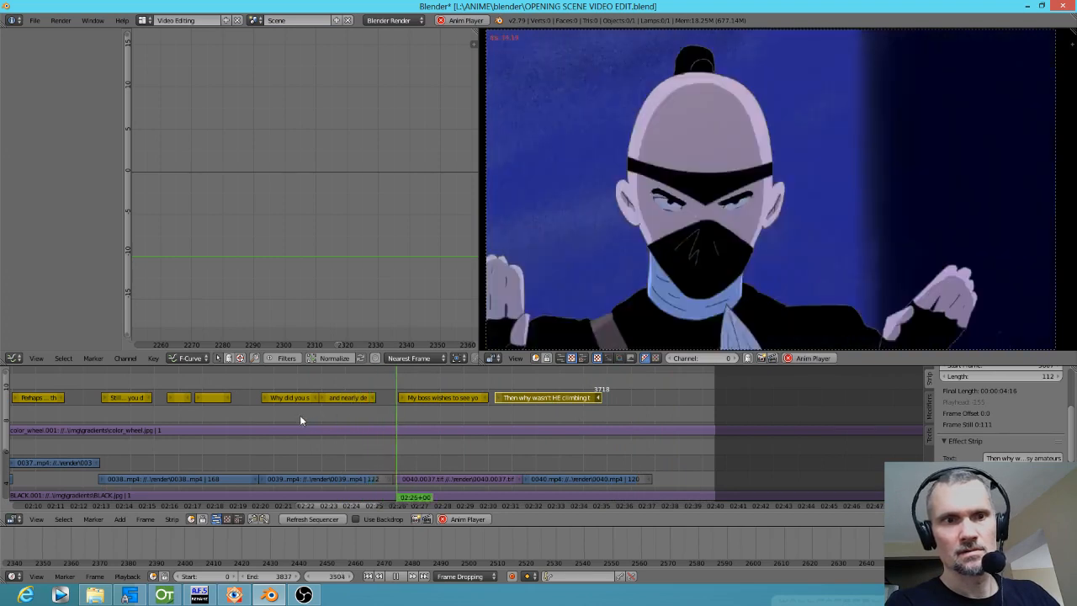
click(320, 417)
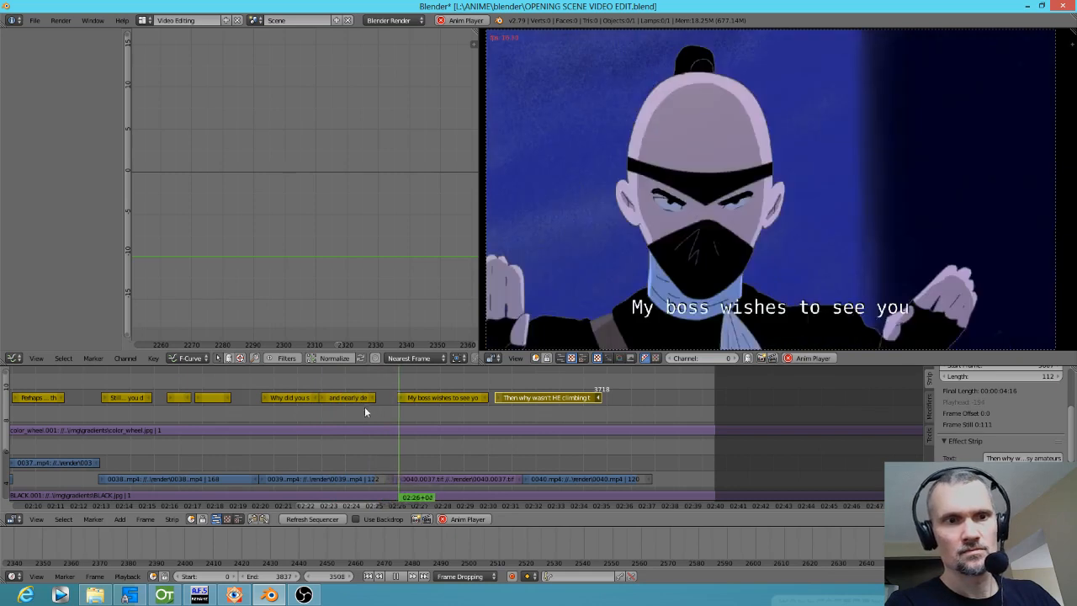
click(346, 407)
key(alt+a)
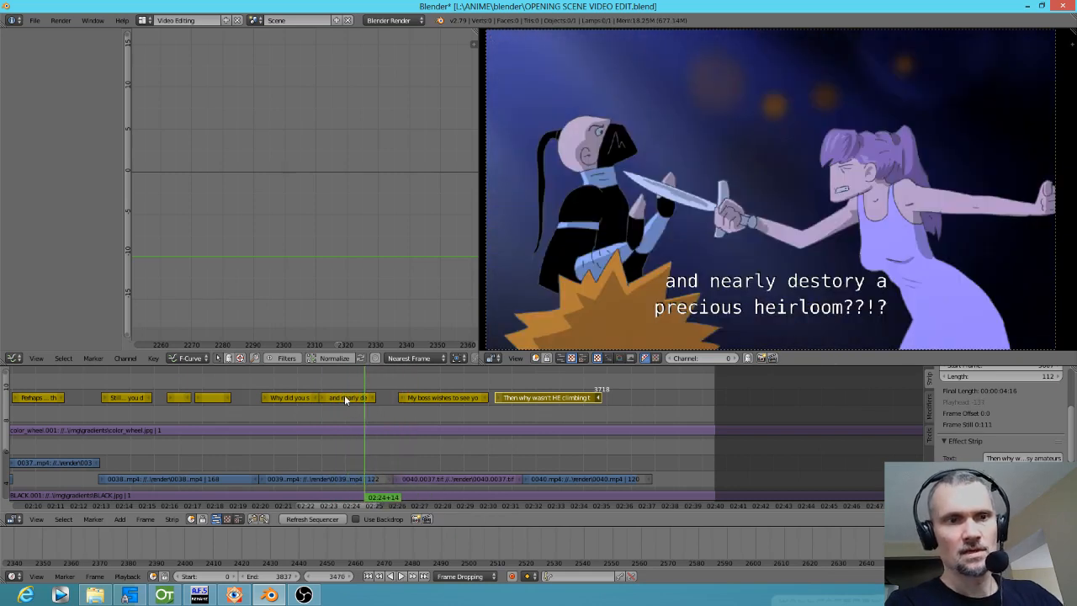
right_click(371, 399)
key(g)
click(358, 402)
Step: Correct the misspelled word in the heirloom subtitle so it reads "and nearly destroy a precious heirloom??!?"
click(344, 399)
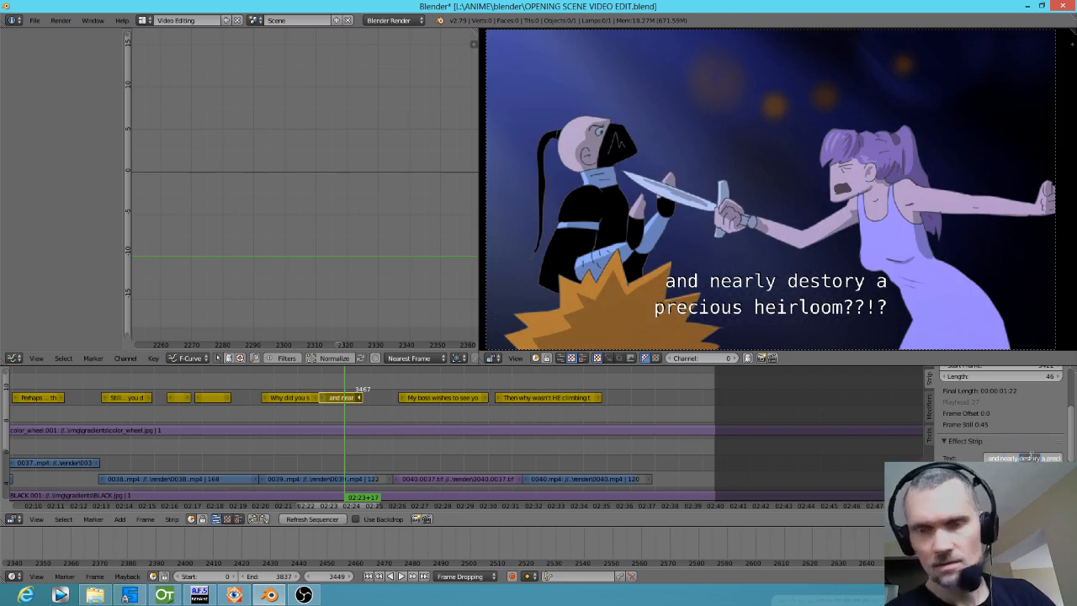
text(des)
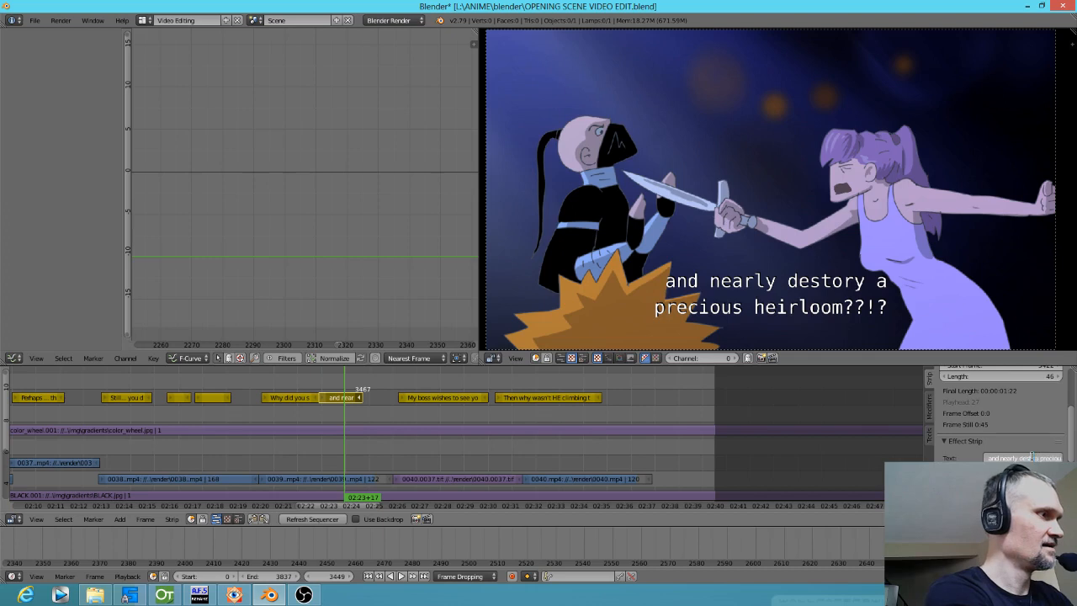
key(Return)
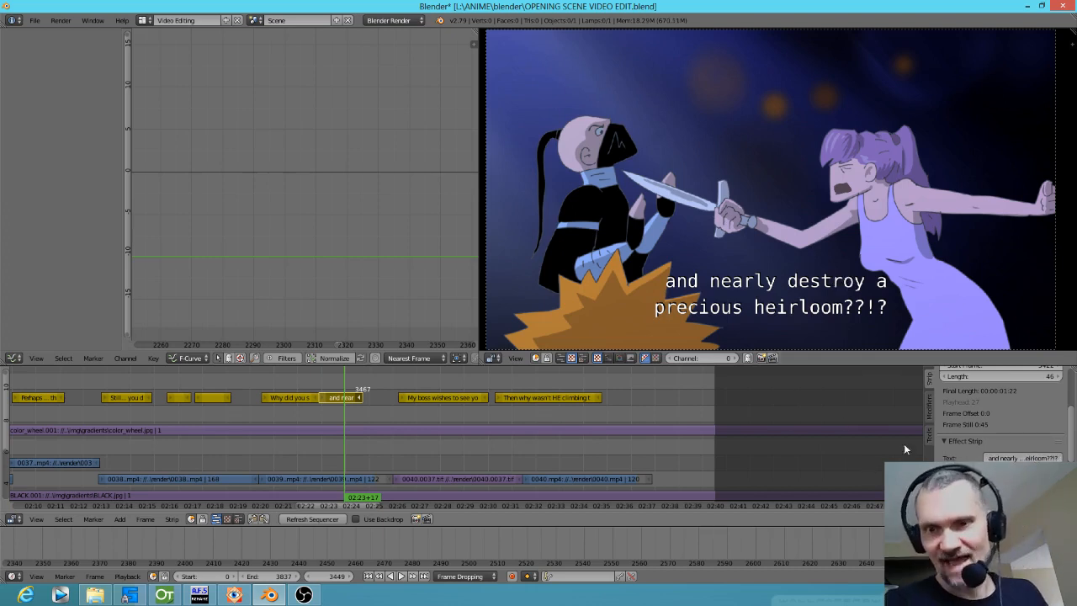
Step: Scrub through the end of the sword scene and shorten the 0039.mp4 clip to end at frame 3484
drag(283, 423, 387, 410)
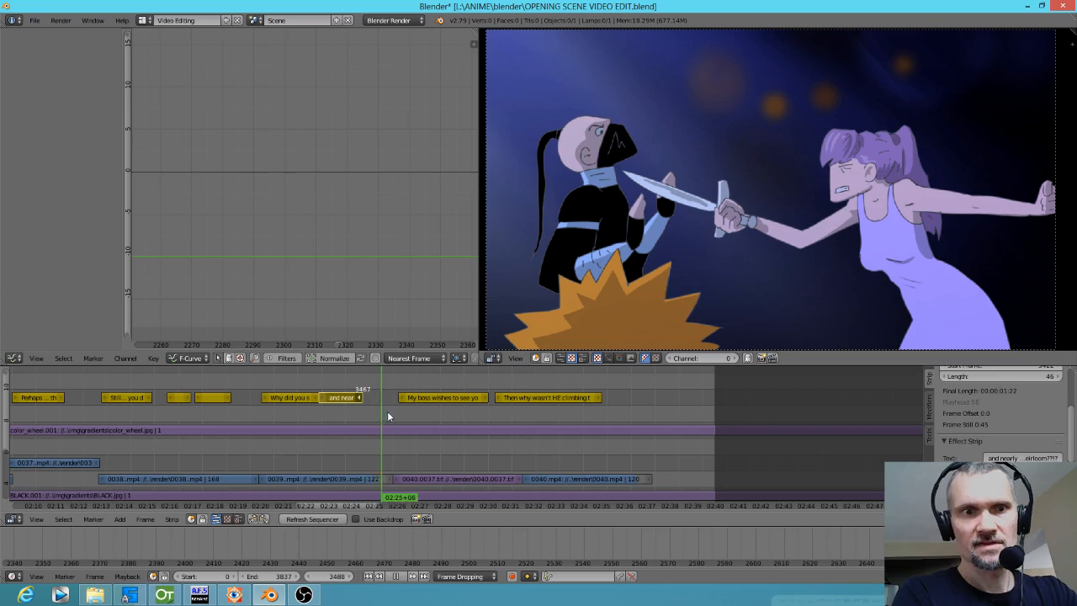
key(Escape)
right_click(390, 479)
key(g)
click(377, 486)
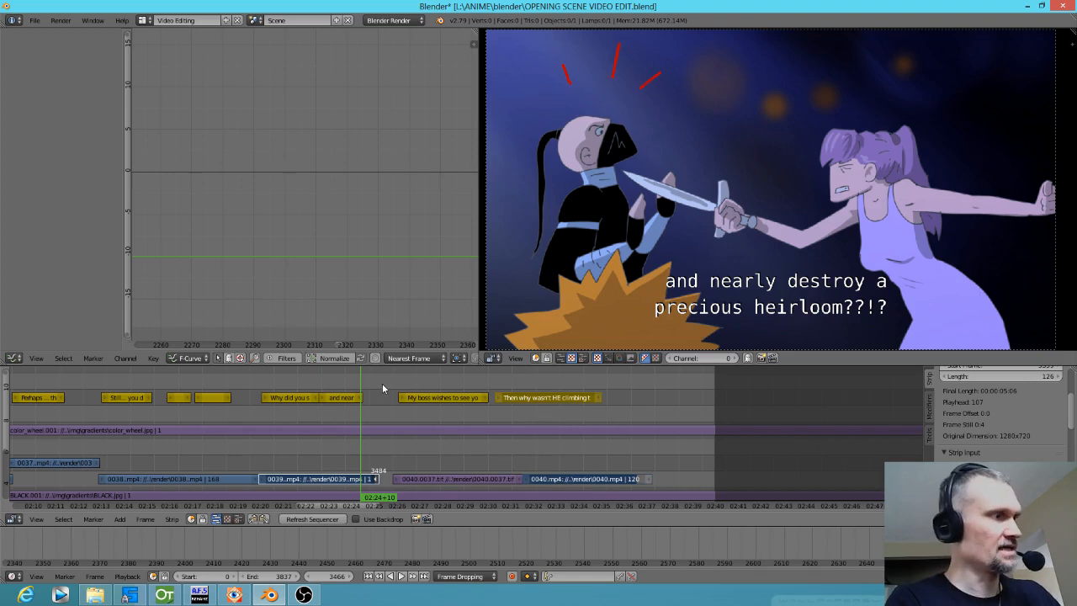
Step: Move the last two subtitles and the 0040.0037.tif and 0040.mp4 strips 15 frames earlier, directly after the 0039.mp4 clip
key(b)
drag(372, 380, 518, 473)
right_click(418, 479)
key(b)
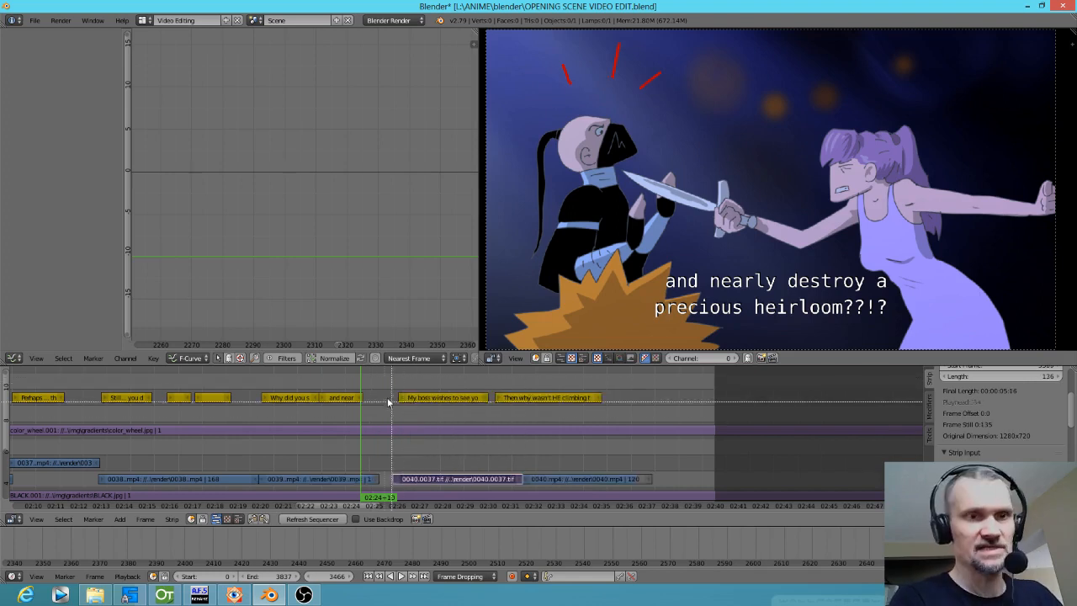
drag(384, 381, 665, 518)
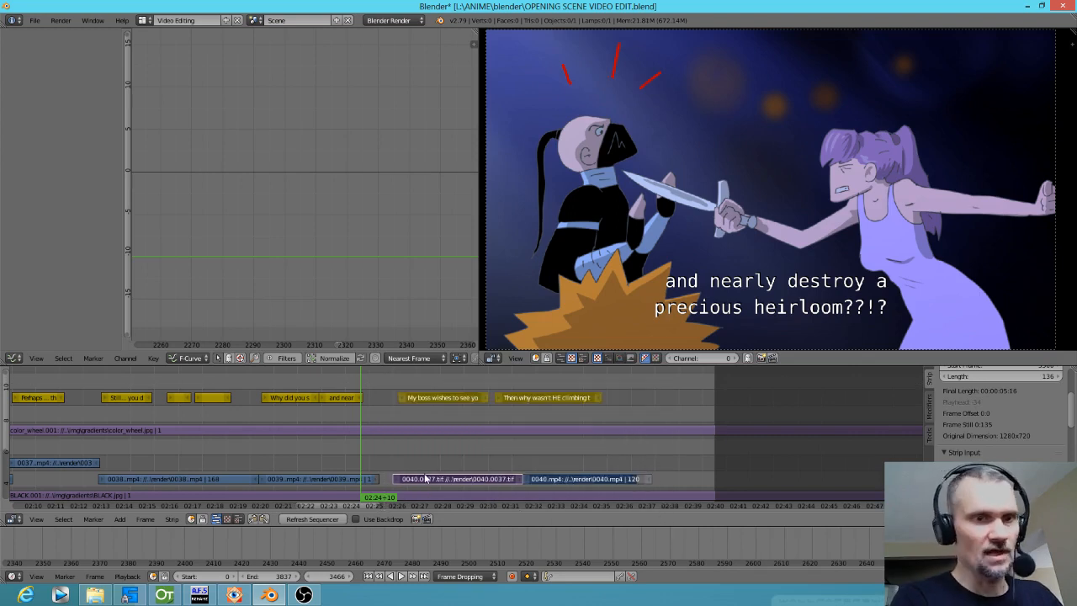
key(g)
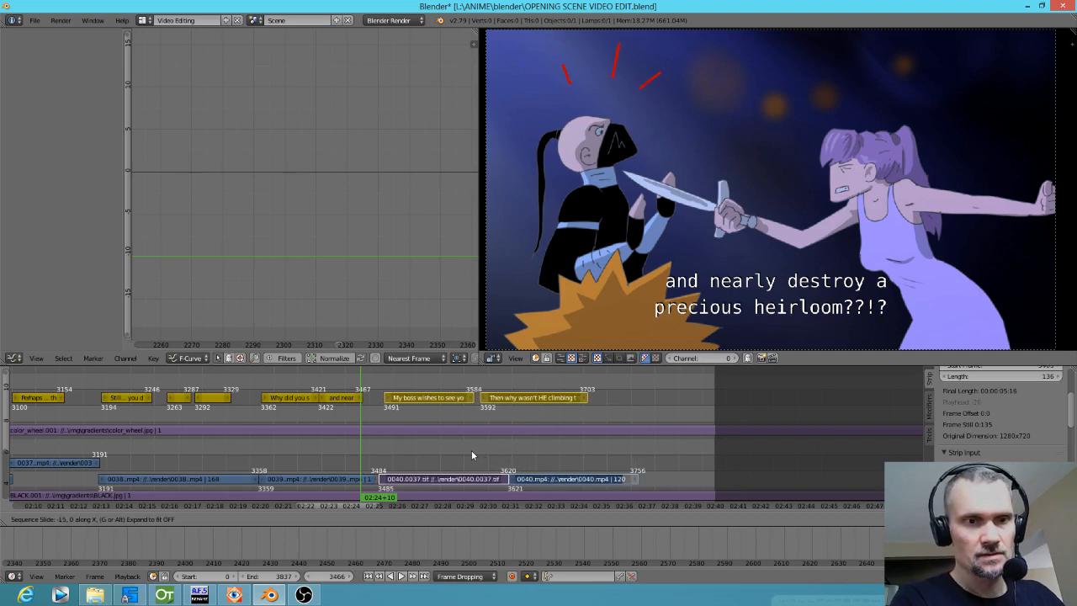
click(471, 450)
Step: Play the shifted section and shorten the 0040.mp4 clip to end at frame 3740
key(alt+a)
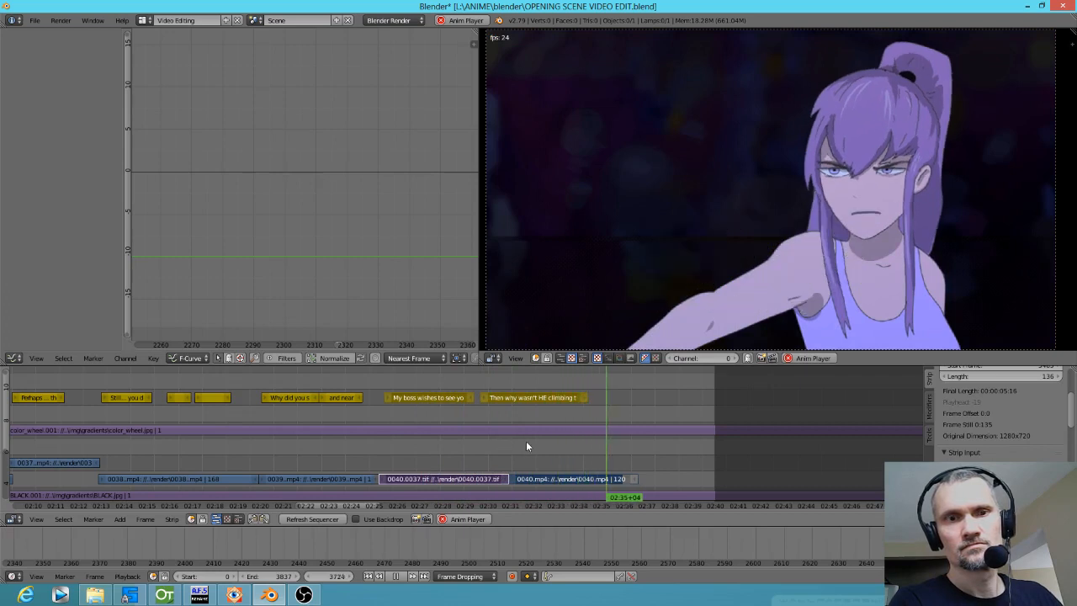
click(577, 459)
right_click(635, 480)
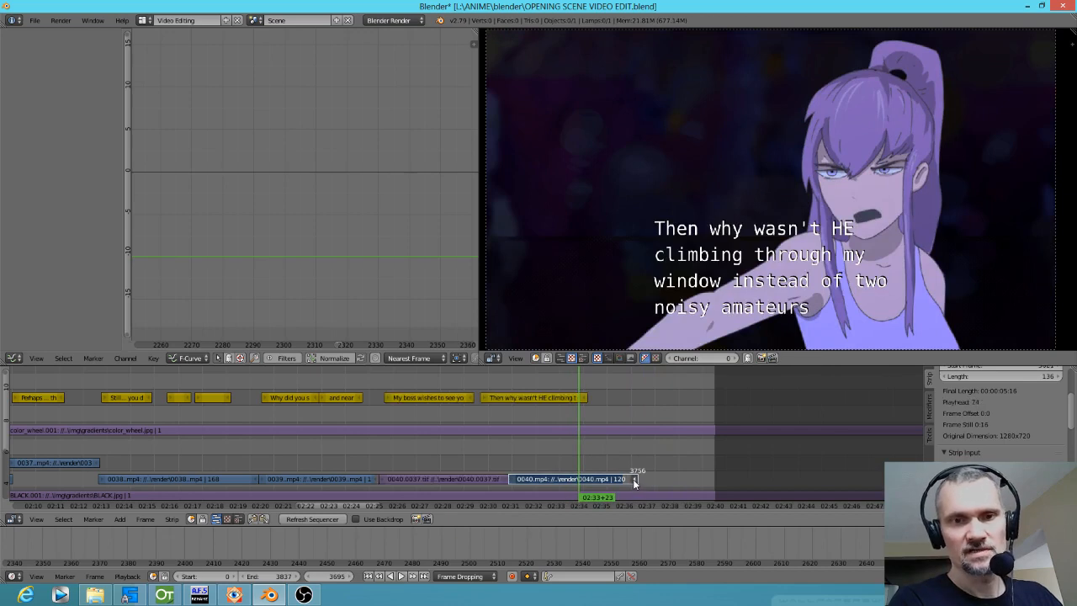
click(620, 481)
Step: Replay the cut to 0040.mp4 and trim the "Then why wasn't HE climbing" subtitle to start at frame 3626
click(503, 469)
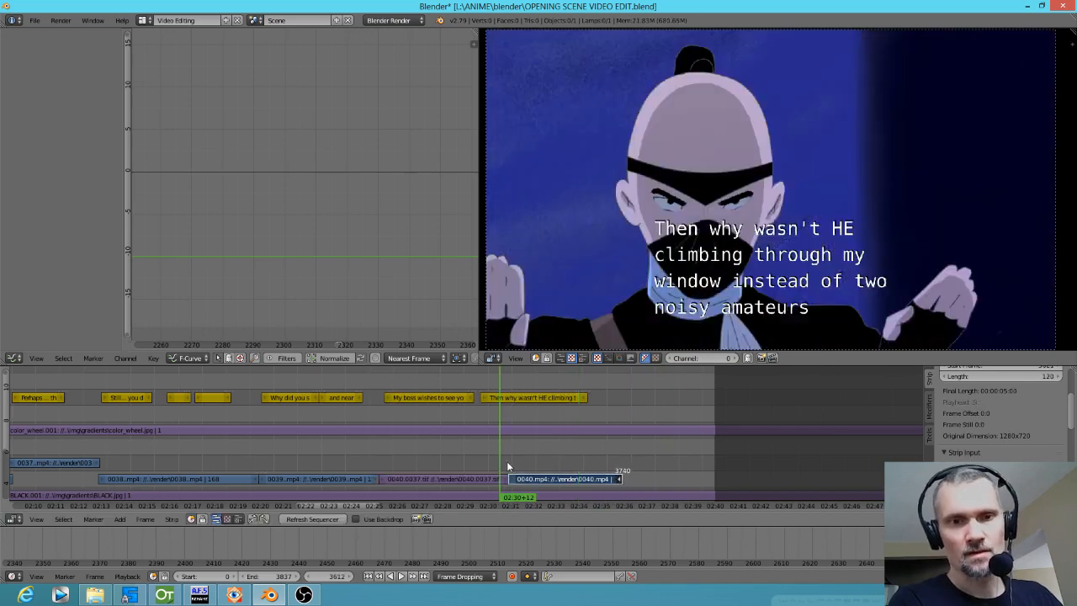
key(alt+a)
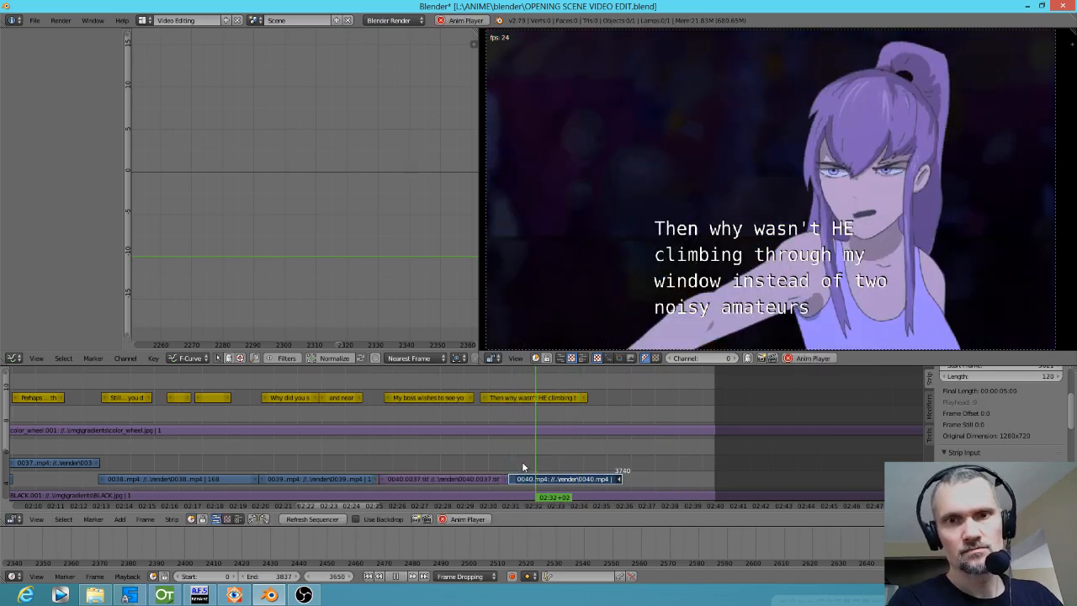
click(523, 455)
key(Escape)
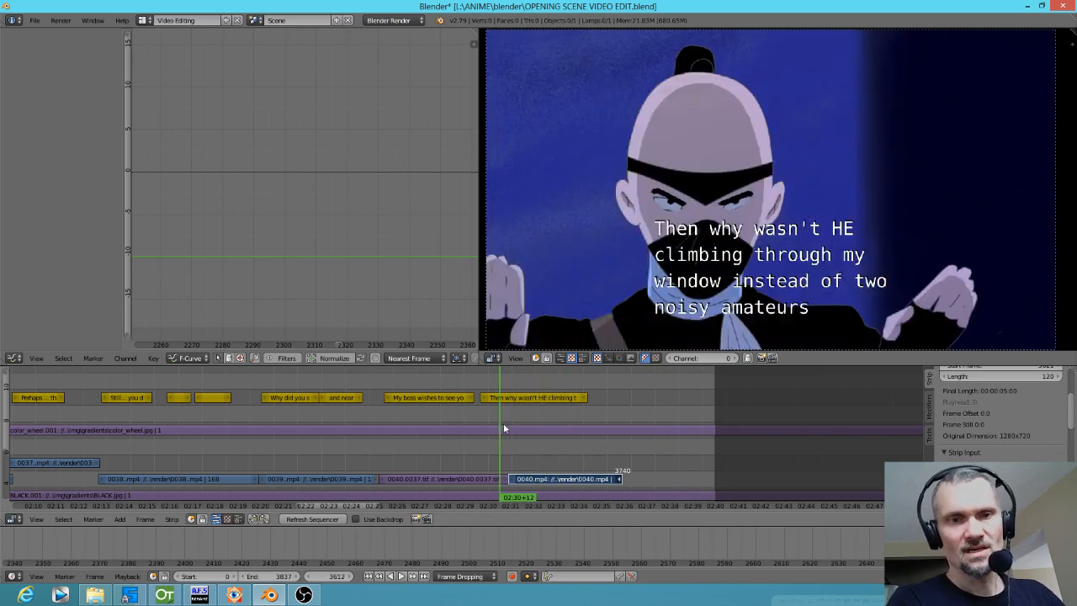
scroll(519, 413, up, 2)
right_click(489, 399)
key(g)
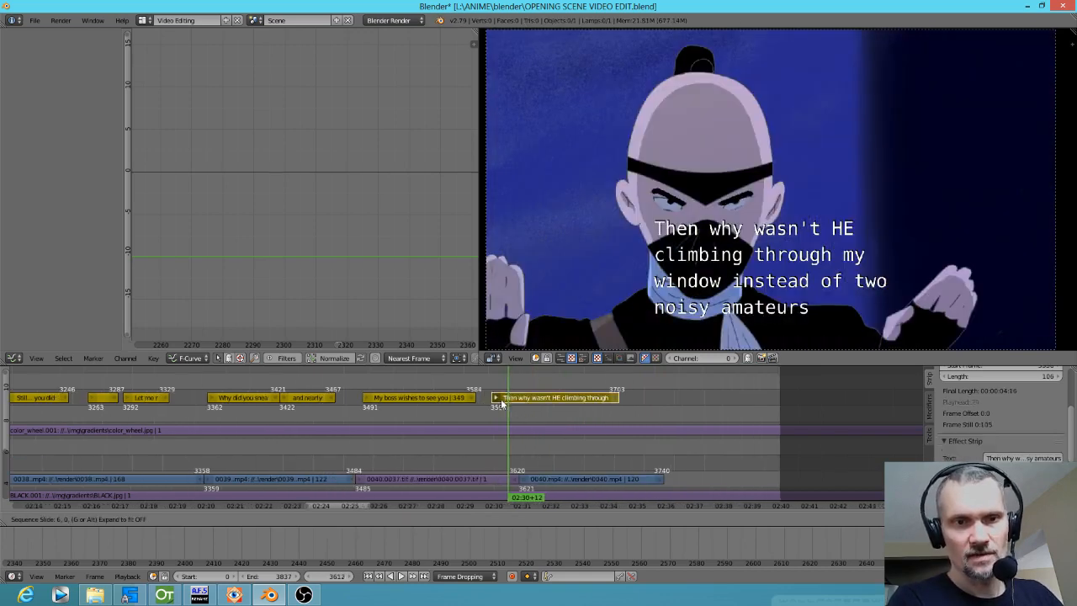
click(528, 400)
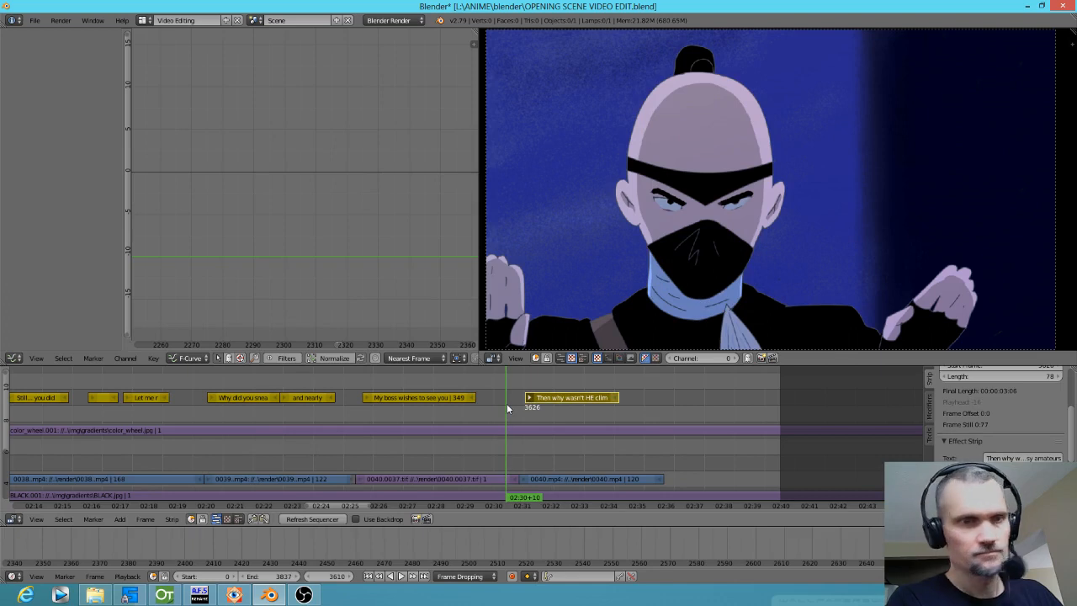
Step: Play the trimmed subtitle through the end of the 0040.mp4 clip and save the blend file
key(alt+a)
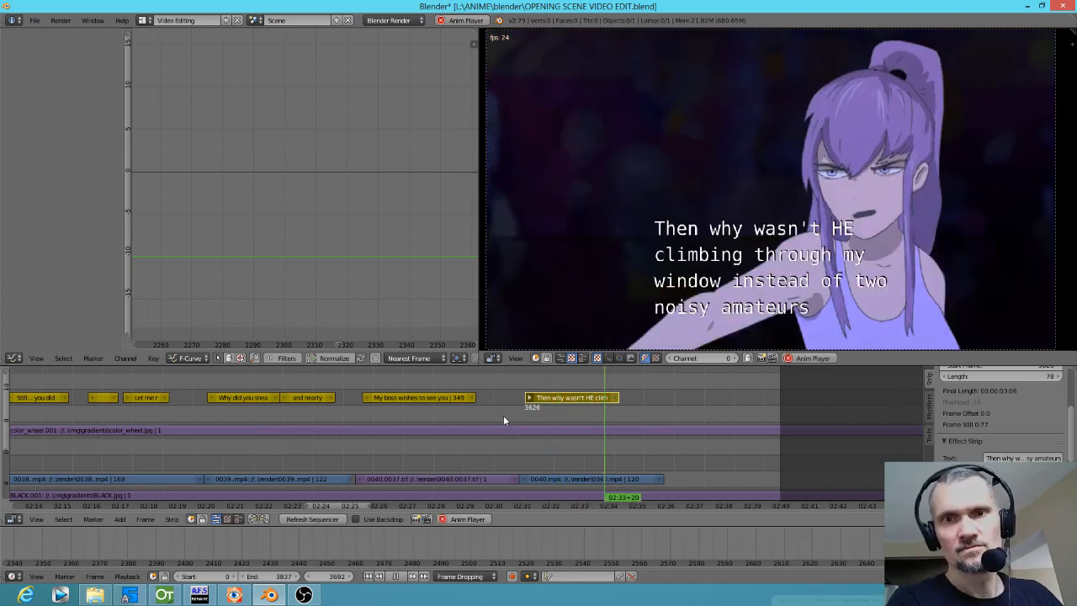
key(alt+a)
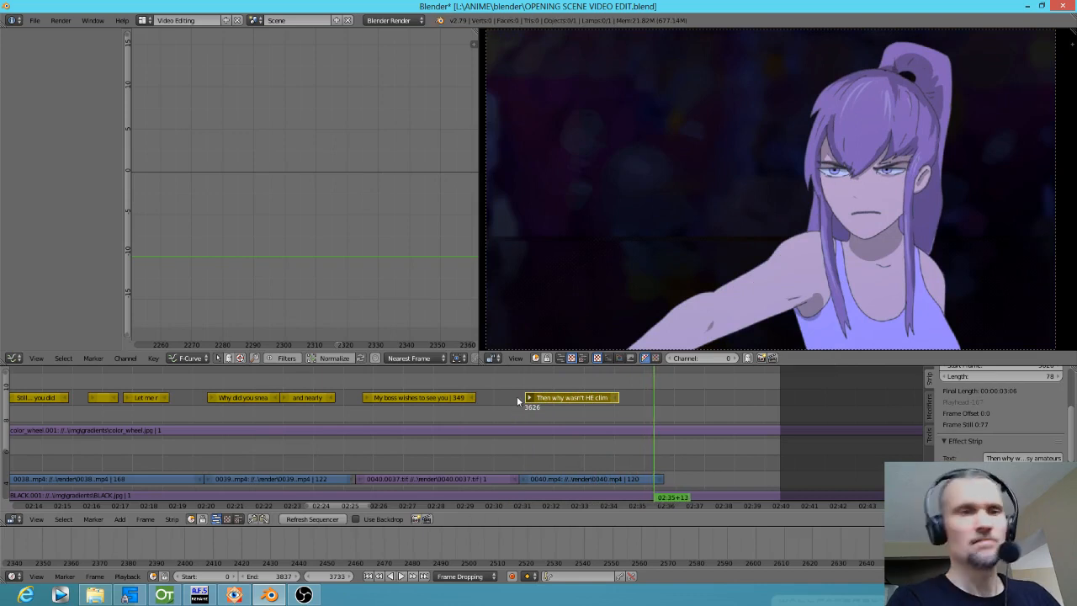
click(35, 20)
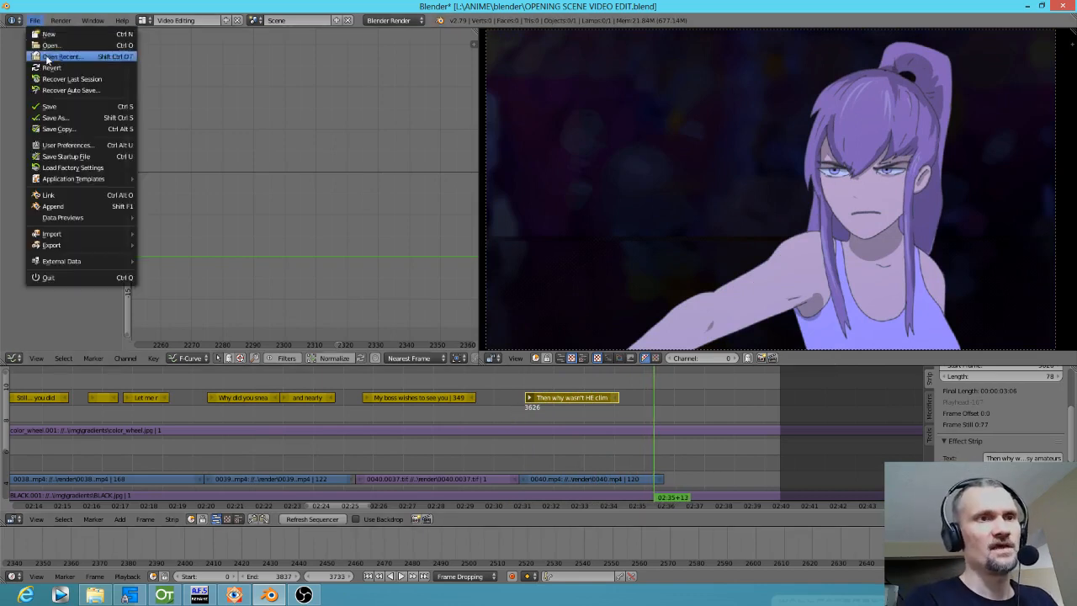
click(48, 107)
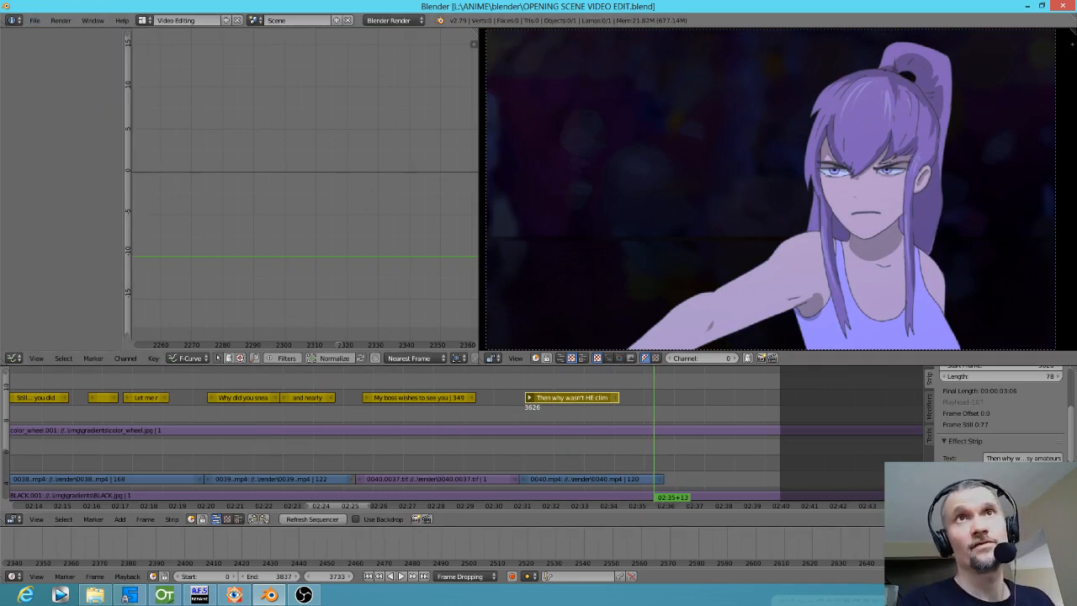